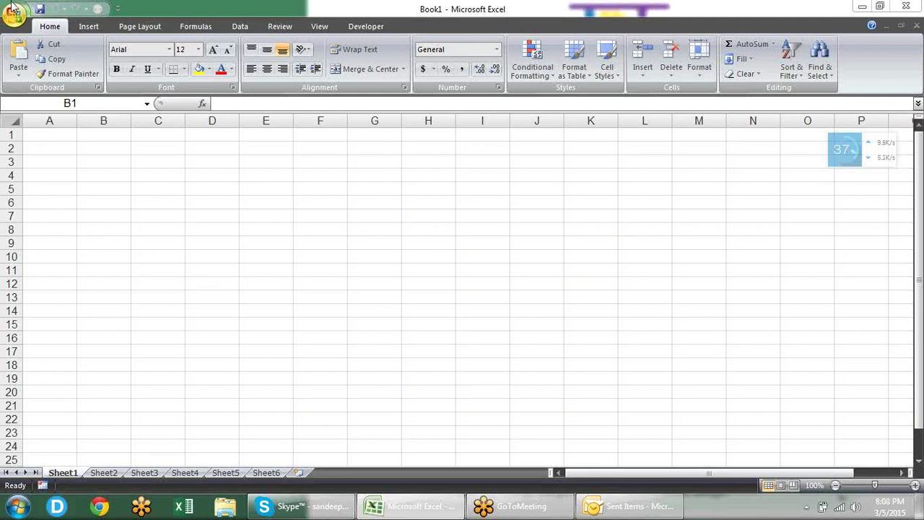
Step: Review the formula calculation settings in Excel Options and close them unchanged
{"action": "left_click", "coordinate": [19, 19]}
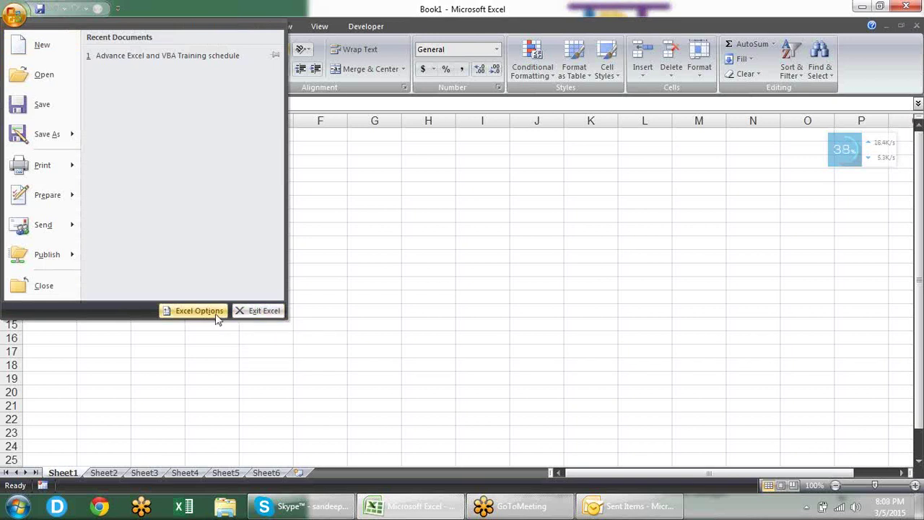
{"action": "left_click", "coordinate": [215, 315]}
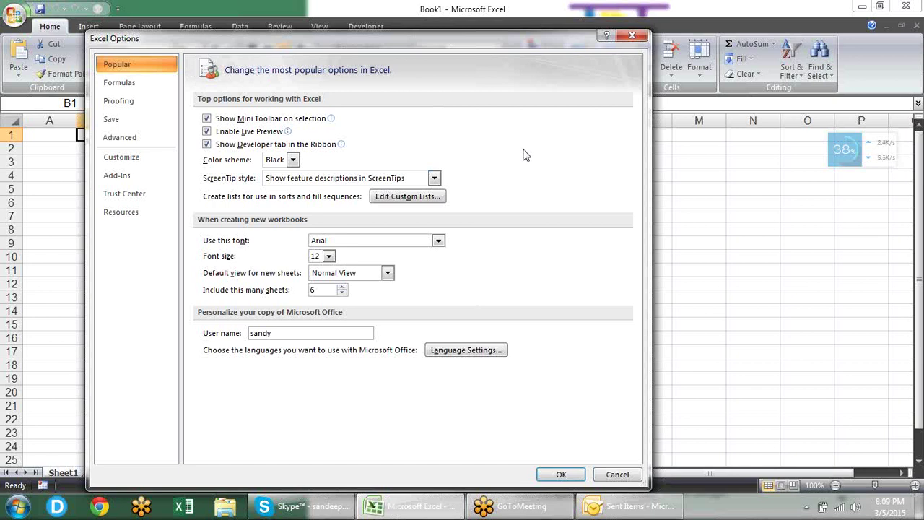
{"action": "left_click", "coordinate": [165, 93]}
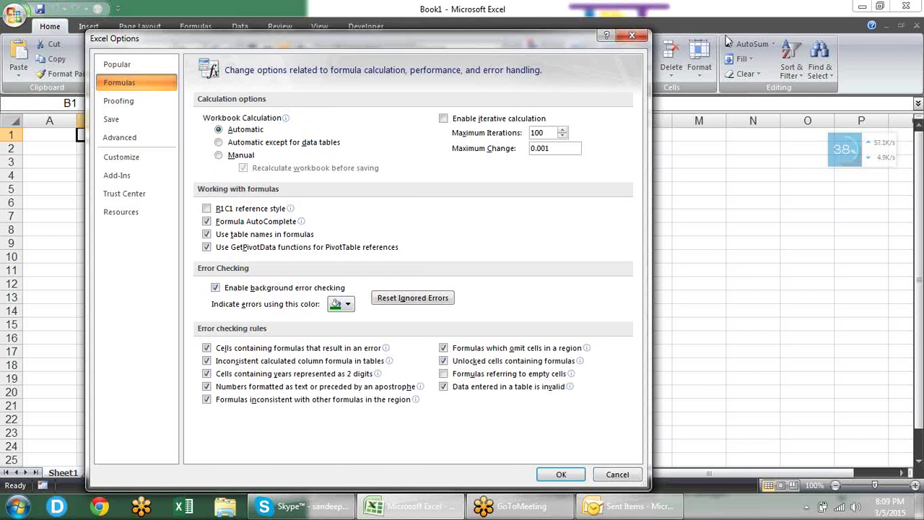
{"action": "left_click", "coordinate": [631, 36]}
Step: Enter 12, 25, 36 and 42 in B1:B4
{"action": "type", "text": "12"}
{"action": "key", "text": "Return"}
{"action": "type", "text": "25"}
{"action": "key", "text": "Return"}
{"action": "type", "text": "36"}
{"action": "key", "text": "Return"}
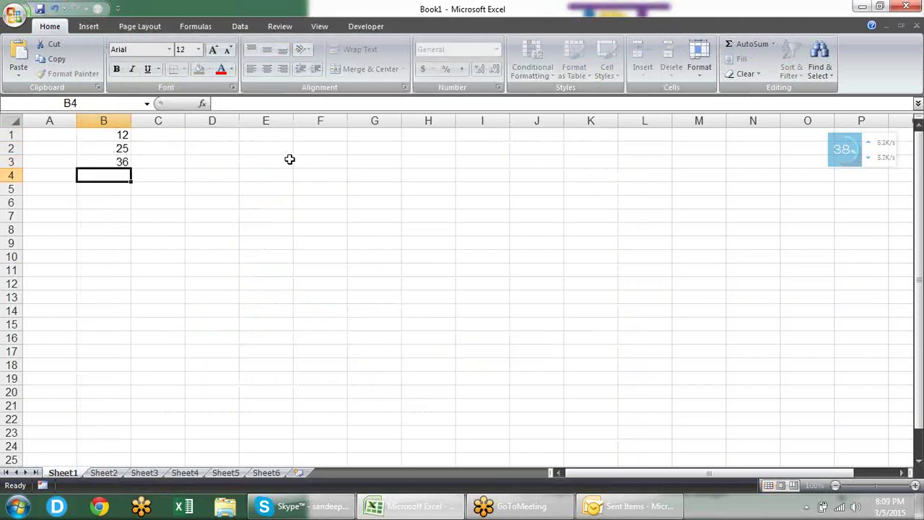
{"action": "type", "text": "42"}
{"action": "key", "text": "Return"}
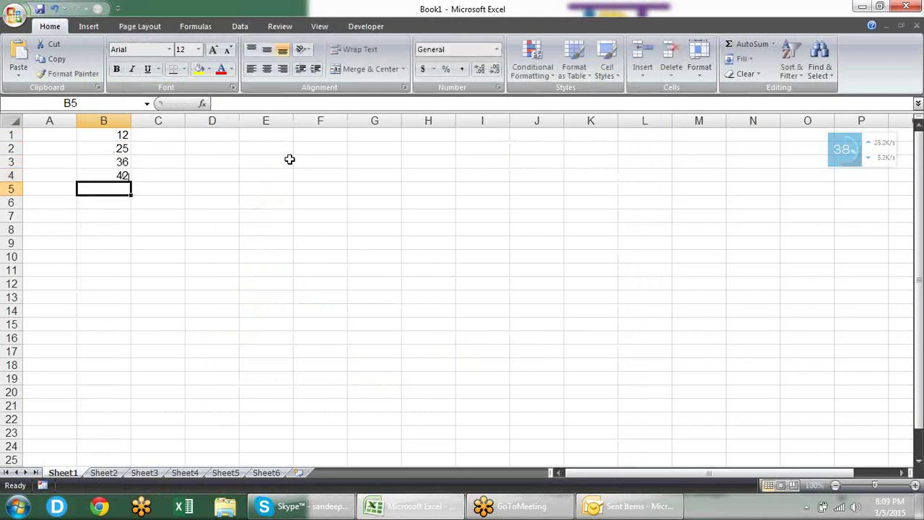
Step: Add an AutoSum total of B1:B4 in B5 and make it bold
{"action": "key", "text": "alt+equal"}
{"action": "key", "text": "Return"}
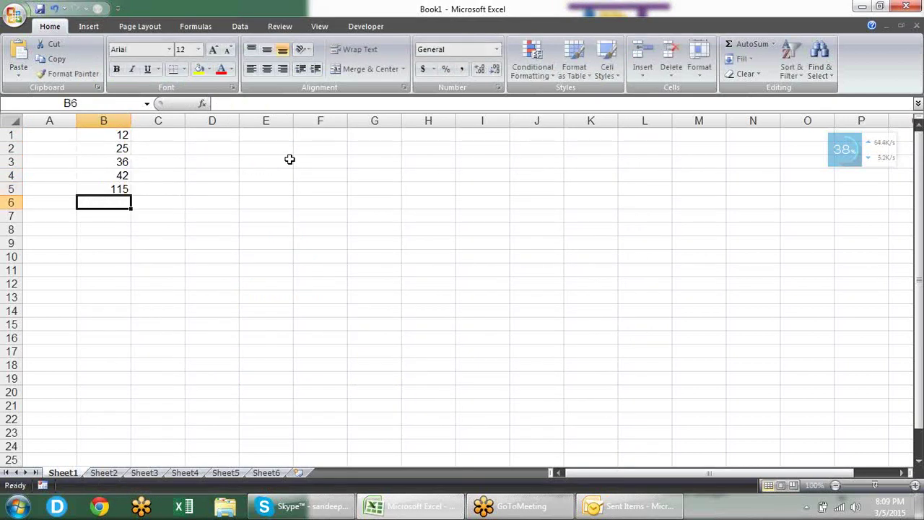
{"action": "key", "text": "Up"}
{"action": "key", "text": "ctrl+b"}
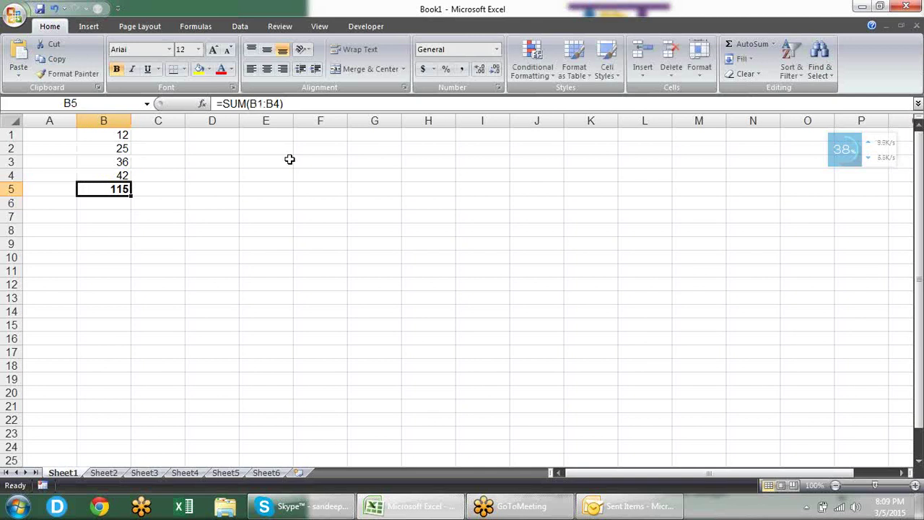
Step: Change B2 from 25 to 52 so the total recalculates to 142
{"action": "key", "text": "Up"}
{"action": "key", "text": "Up"}
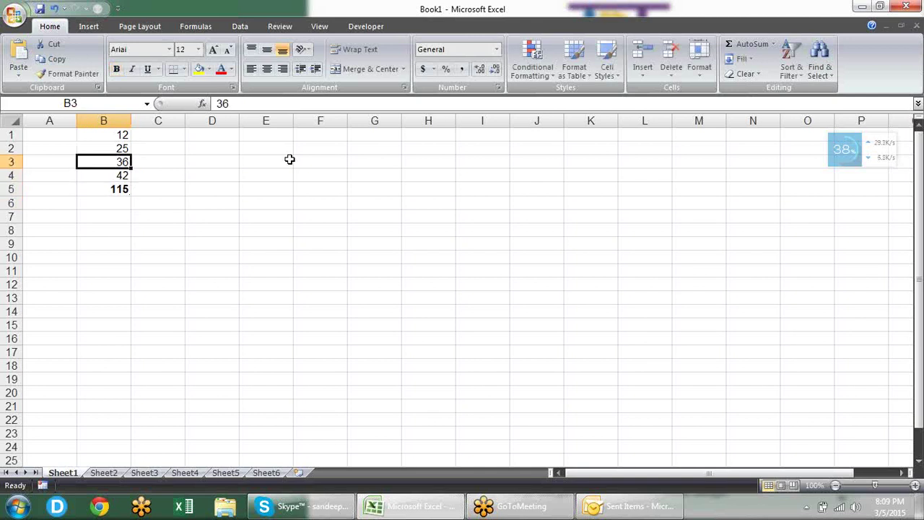
{"action": "key", "text": "Up"}
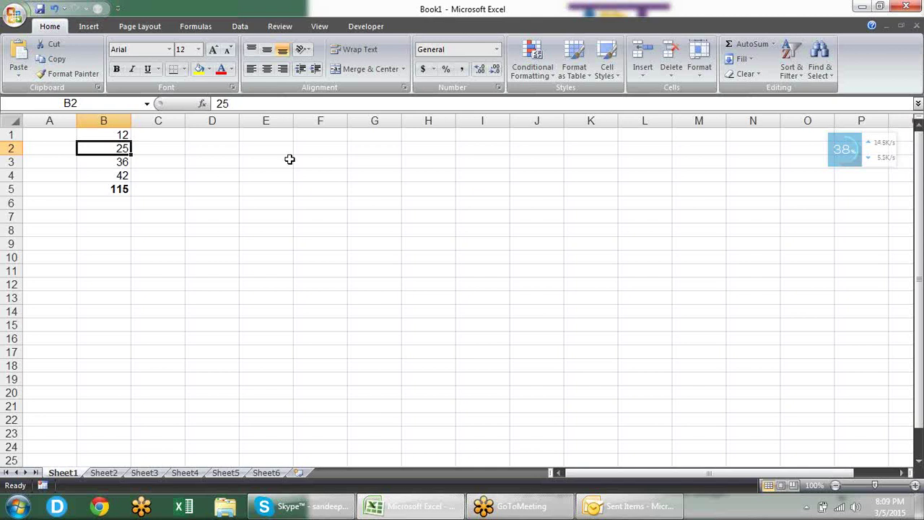
{"action": "key", "text": "Up"}
{"action": "key", "text": "Down"}
{"action": "key", "text": "Down"}
{"action": "key", "text": "Down"}
{"action": "key", "text": "Down"}
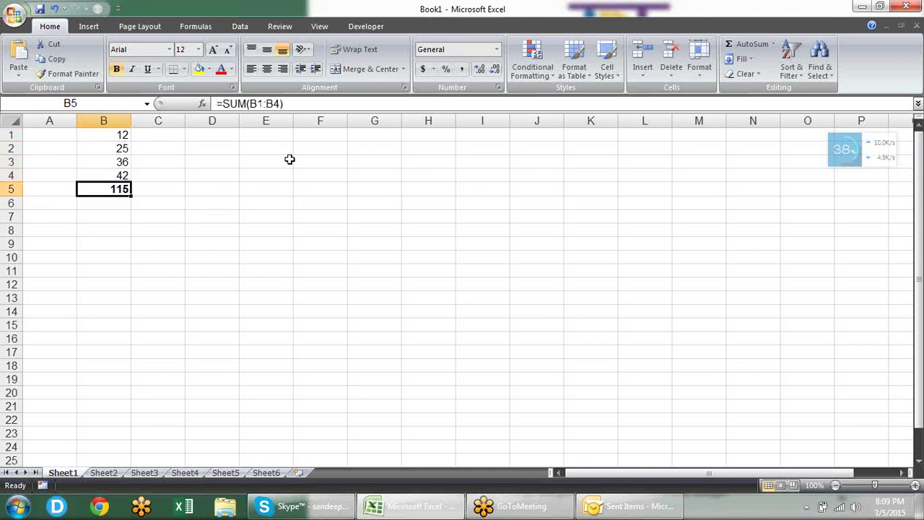
{"action": "key", "text": "F2"}
{"action": "key", "text": "Escape"}
{"action": "key", "text": "Up"}
{"action": "key", "text": "Up"}
{"action": "key", "text": "Up"}
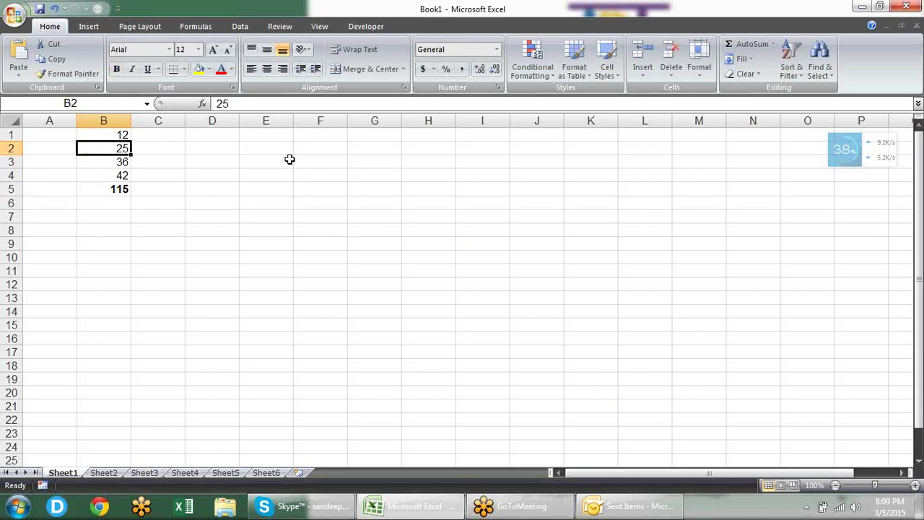
{"action": "type", "text": "52"}
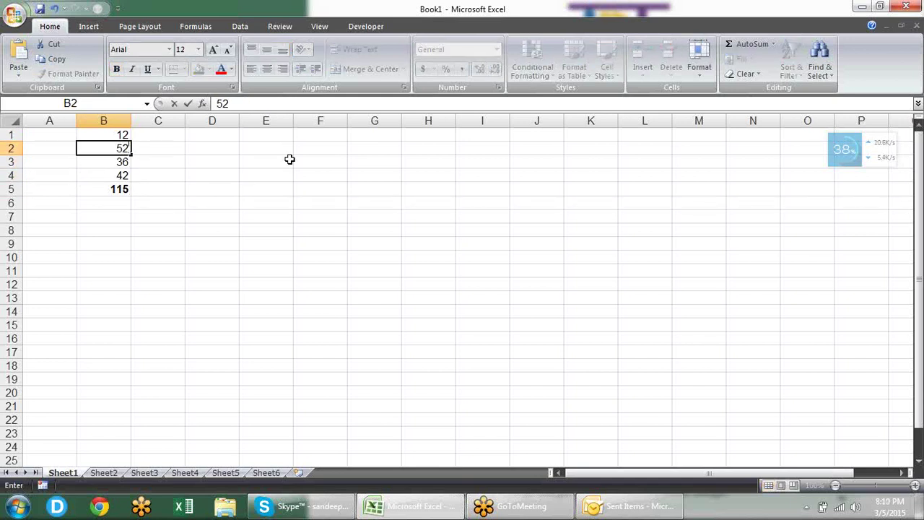
{"action": "key", "text": "Return"}
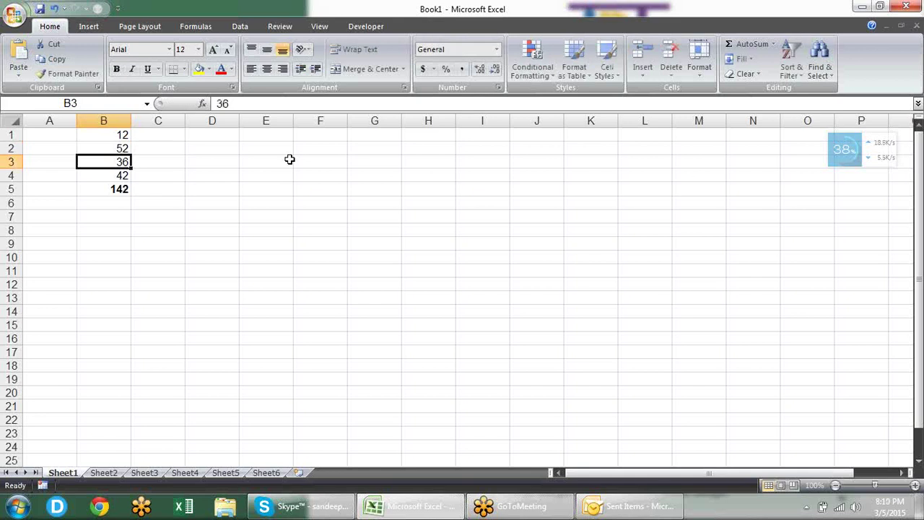
{"action": "key", "text": "Down"}
{"action": "key", "text": "Down"}
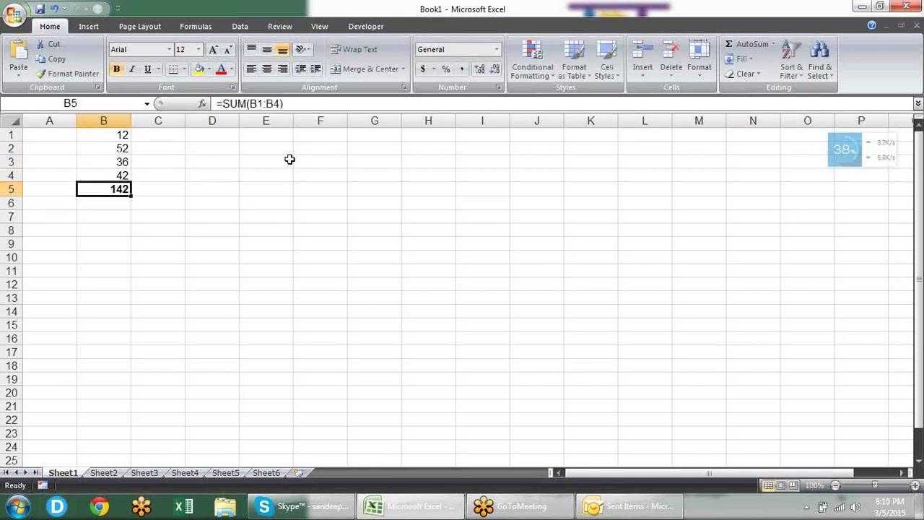
Step: Set workbook calculation to Manual using the Formulas tab's Calculation Options
{"action": "left_click", "coordinate": [209, 27]}
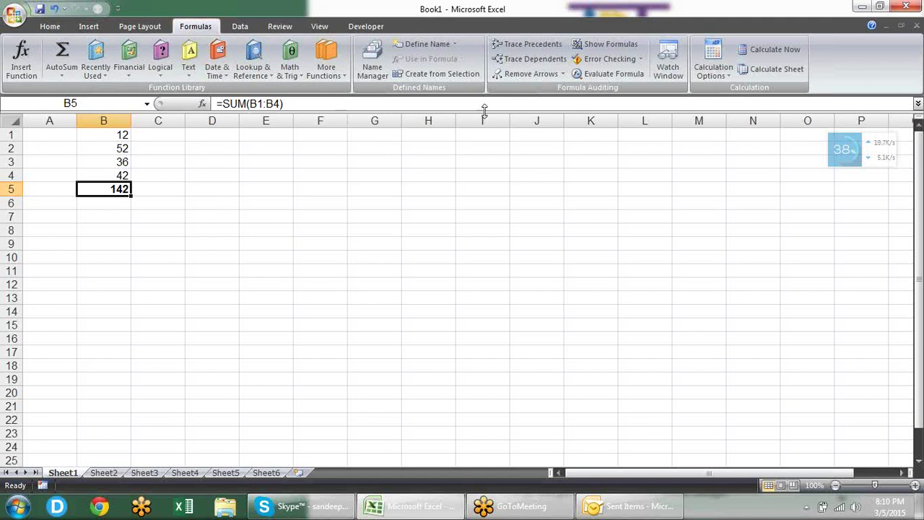
{"action": "left_click", "coordinate": [714, 74]}
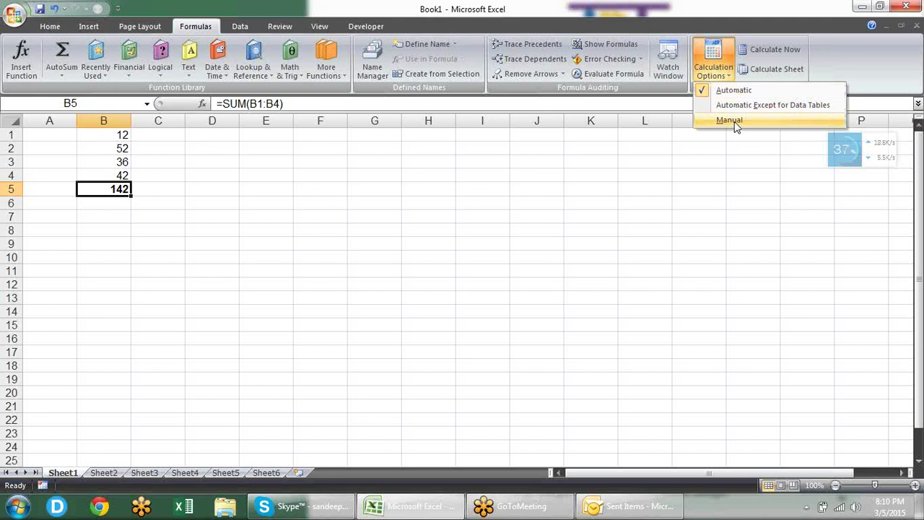
{"action": "left_click", "coordinate": [730, 121]}
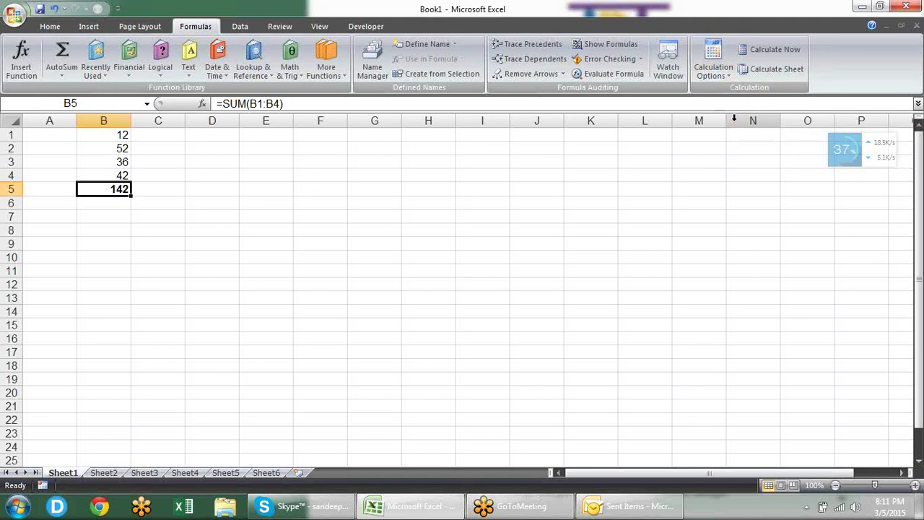
Step: Replace the 52 in B2 with 41
{"action": "left_click", "coordinate": [268, 178]}
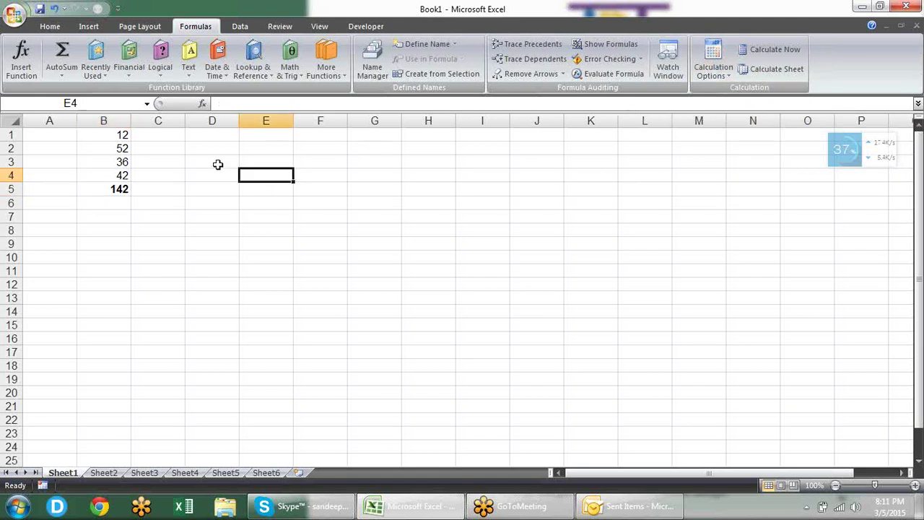
{"action": "left_click", "coordinate": [125, 146]}
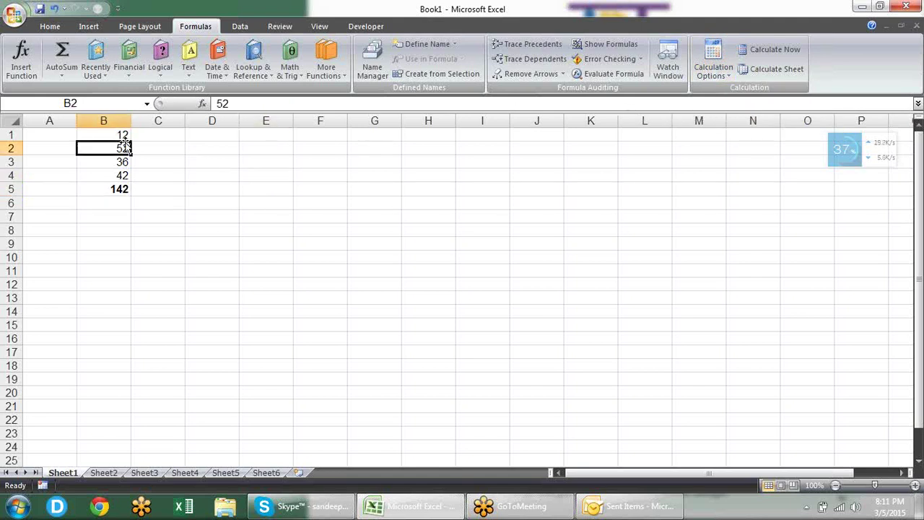
{"action": "type", "text": "41"}
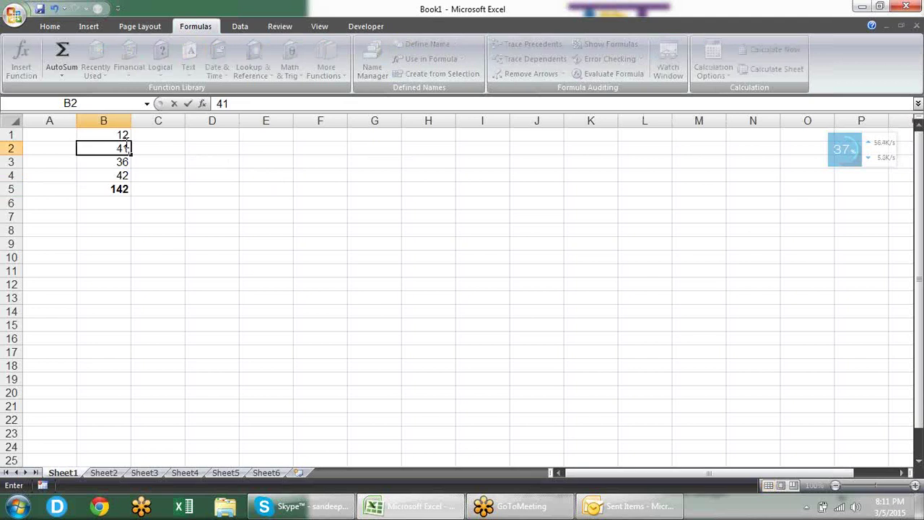
{"action": "key", "text": "Return"}
Step: Recalculate the workbook with Calculate Now so the B5 total shows 131
{"action": "key", "text": "Down"}
{"action": "key", "text": "Down"}
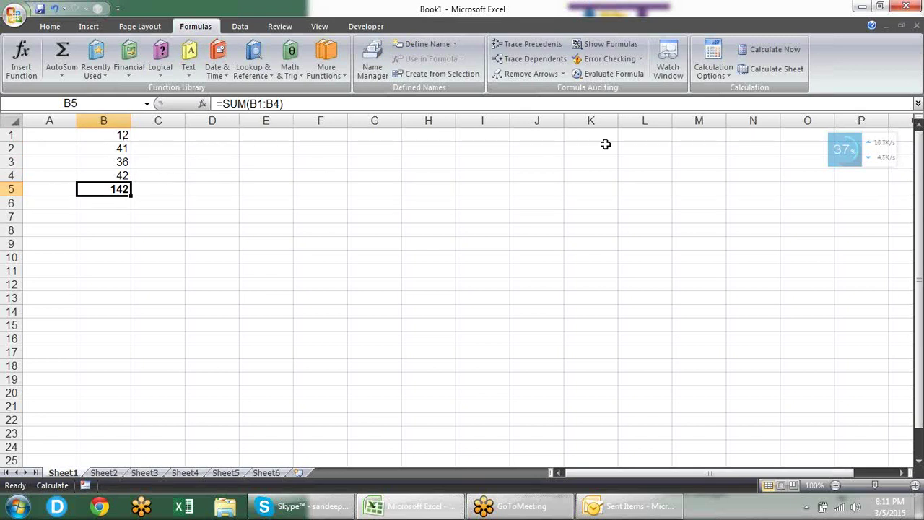
{"action": "left_click", "coordinate": [750, 57]}
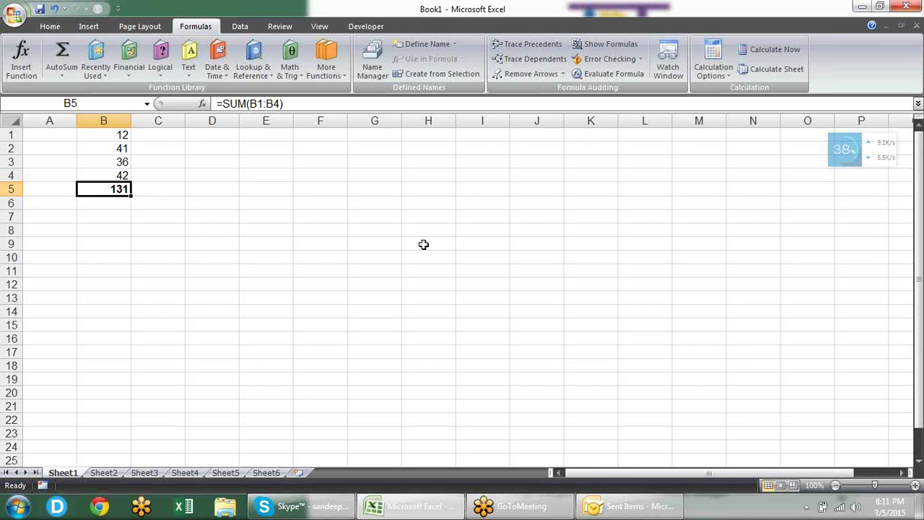
{"action": "left_click", "coordinate": [713, 72]}
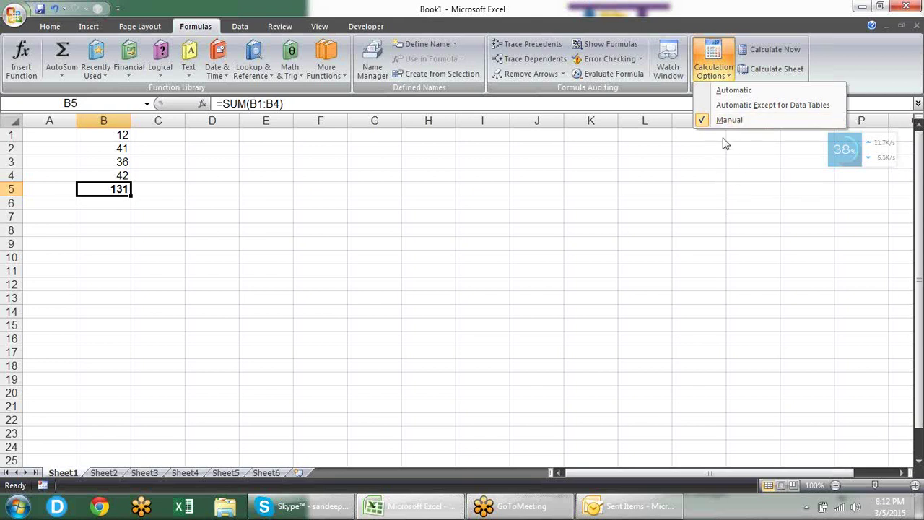
Step: Switch calculation back to Automatic and change B3 to 42 so the total becomes 137
{"action": "left_click", "coordinate": [732, 93]}
{"action": "left_click", "coordinate": [105, 164]}
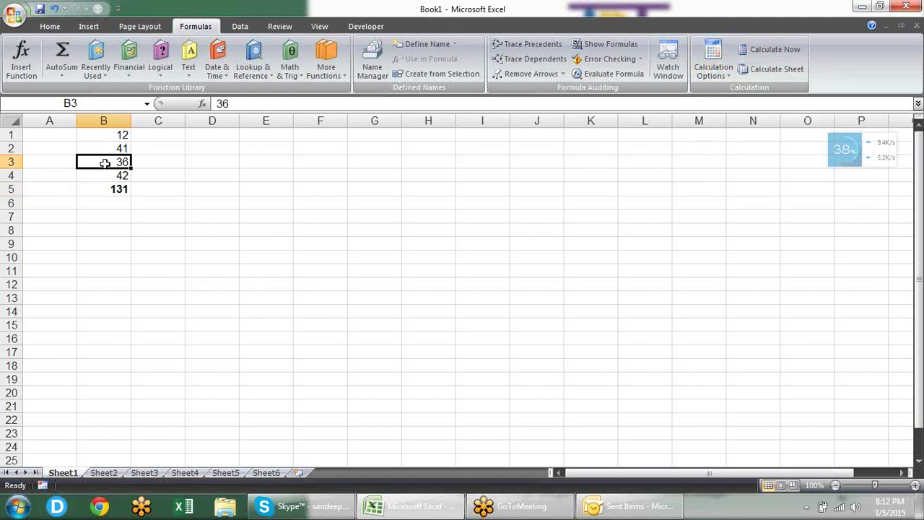
{"action": "type", "text": "42"}
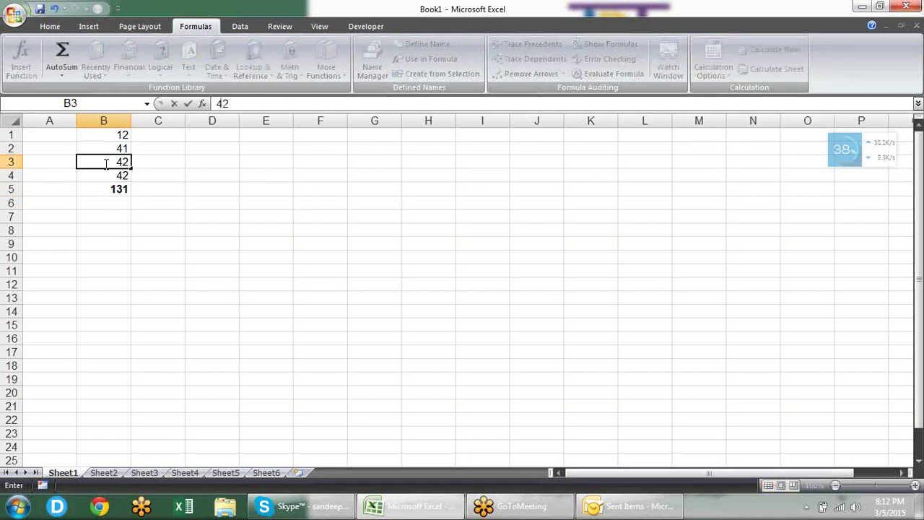
{"action": "key", "text": "Return"}
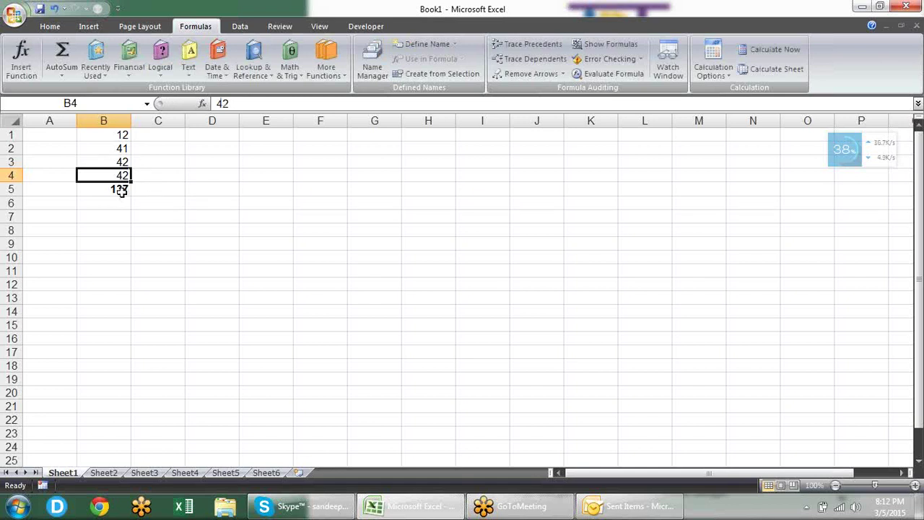
{"action": "left_click", "coordinate": [121, 191]}
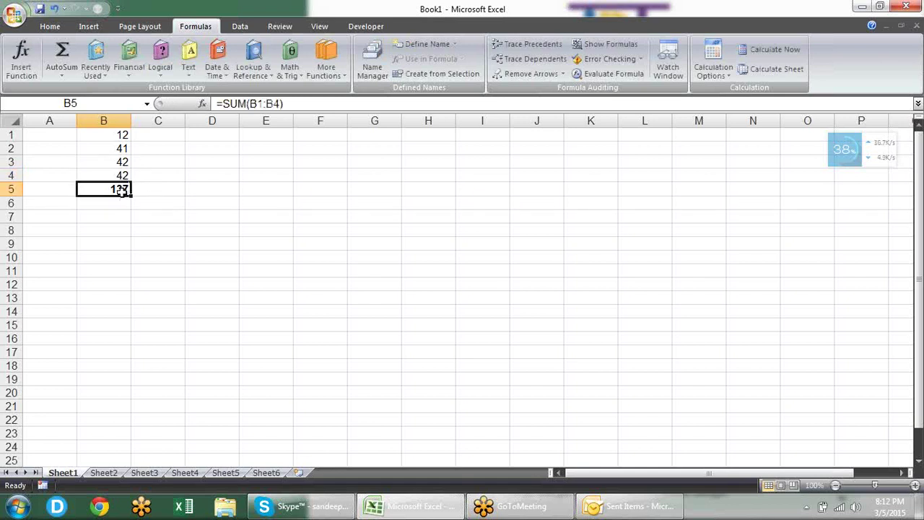
{"action": "left_click", "coordinate": [17, 20]}
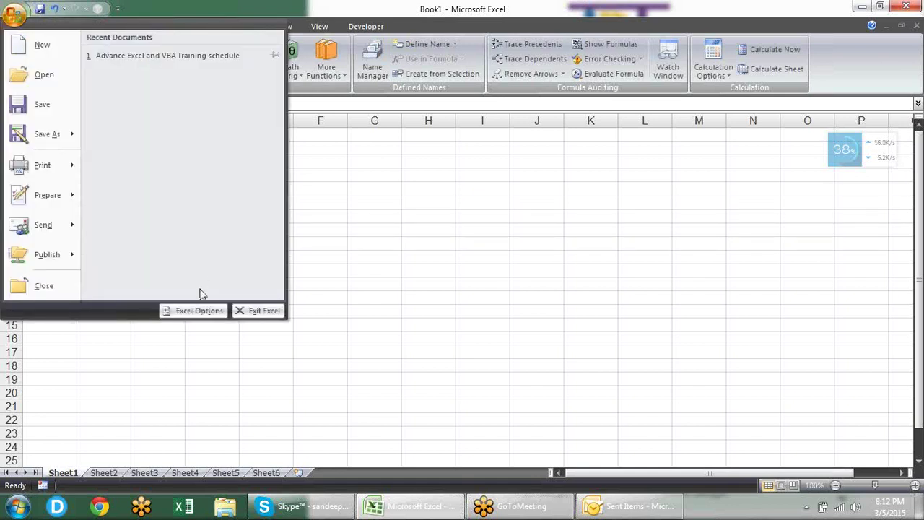
Step: Check the Formulas page of Excel Options shows Automatic calculation, then close it unchanged
{"action": "left_click", "coordinate": [199, 312]}
{"action": "left_click", "coordinate": [123, 82]}
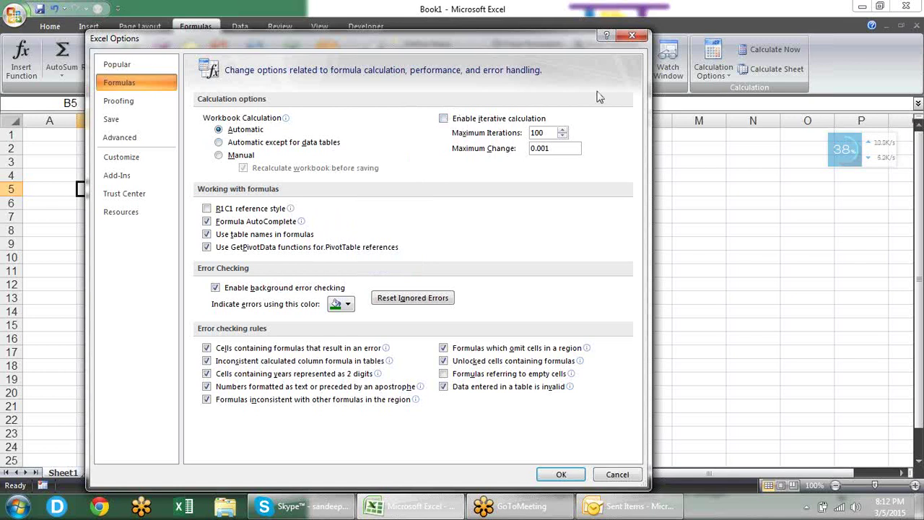
{"action": "left_click", "coordinate": [632, 36]}
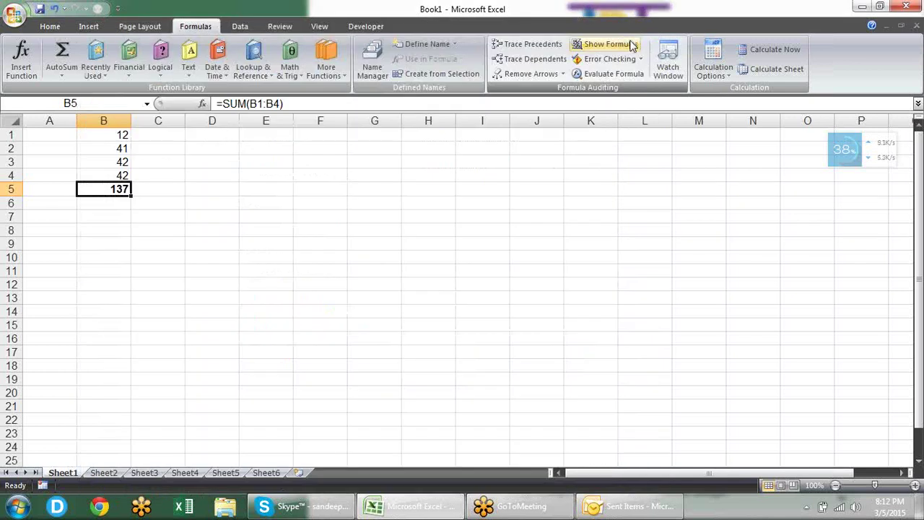
Step: Enter the formula =F4+10 in F3
{"action": "left_click", "coordinate": [298, 163]}
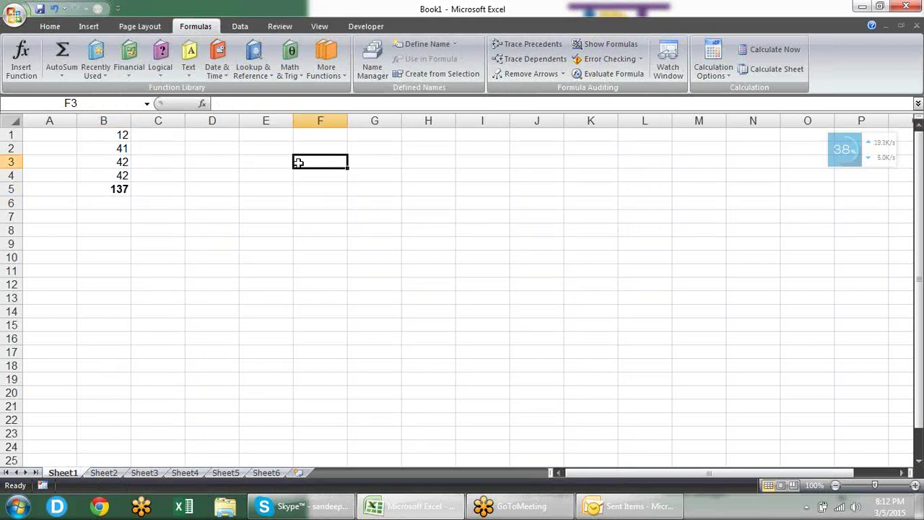
{"action": "type", "text": "10"}
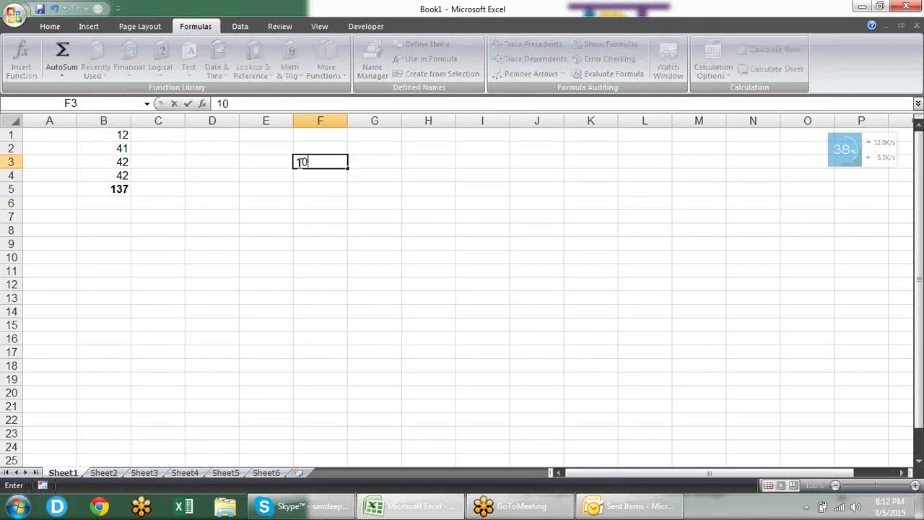
{"action": "key", "text": "BackSpace"}
{"action": "key", "text": "BackSpace"}
{"action": "type", "text": "="}
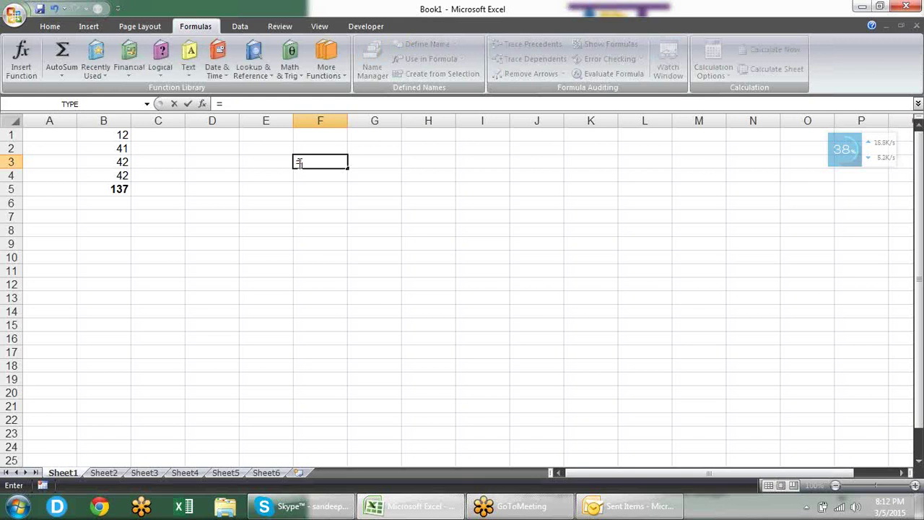
{"action": "key", "text": "Down"}
{"action": "type", "text": "+"}
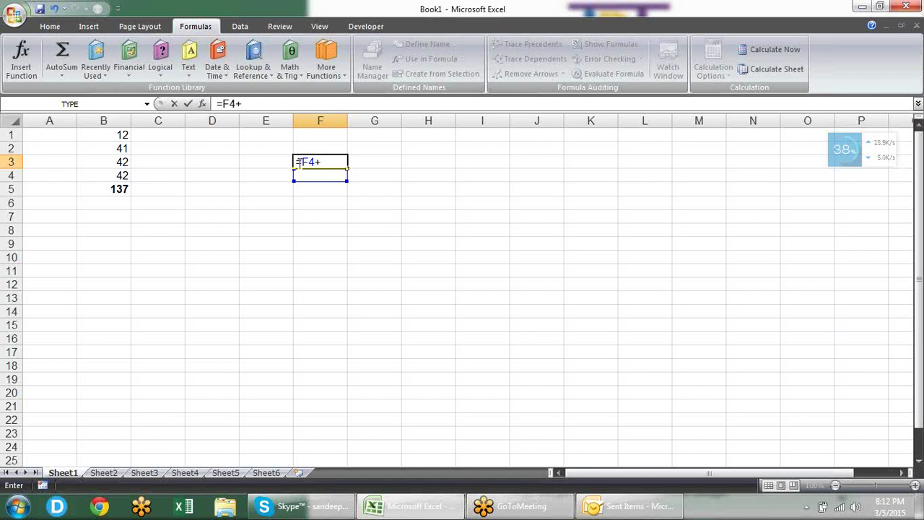
{"action": "type", "text": "10"}
{"action": "key", "text": "Return"}
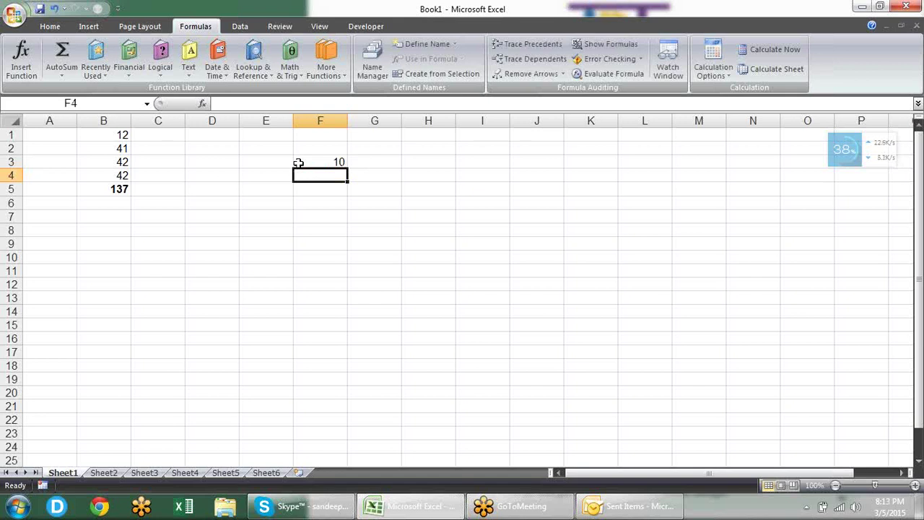
Step: Enter =F3+10 in F4, creating a circular reference
{"action": "type", "text": "="}
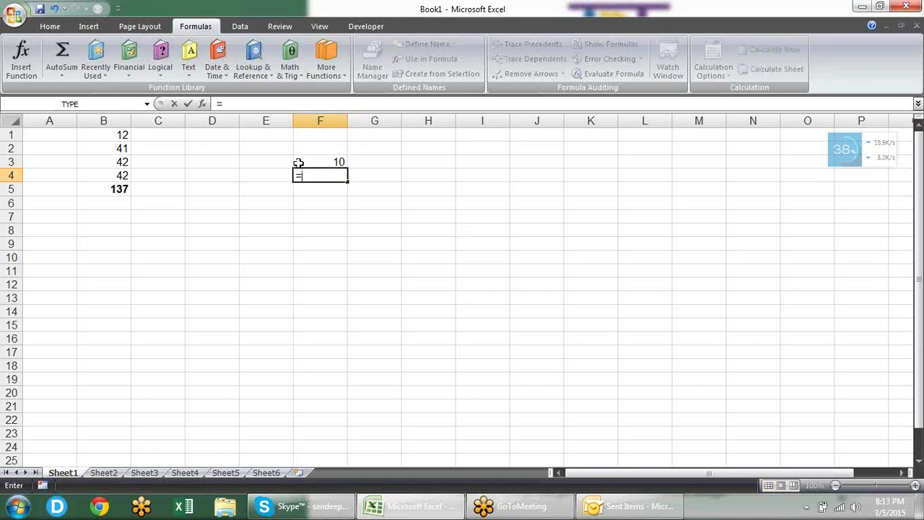
{"action": "left_click", "coordinate": [298, 163]}
{"action": "type", "text": "+10"}
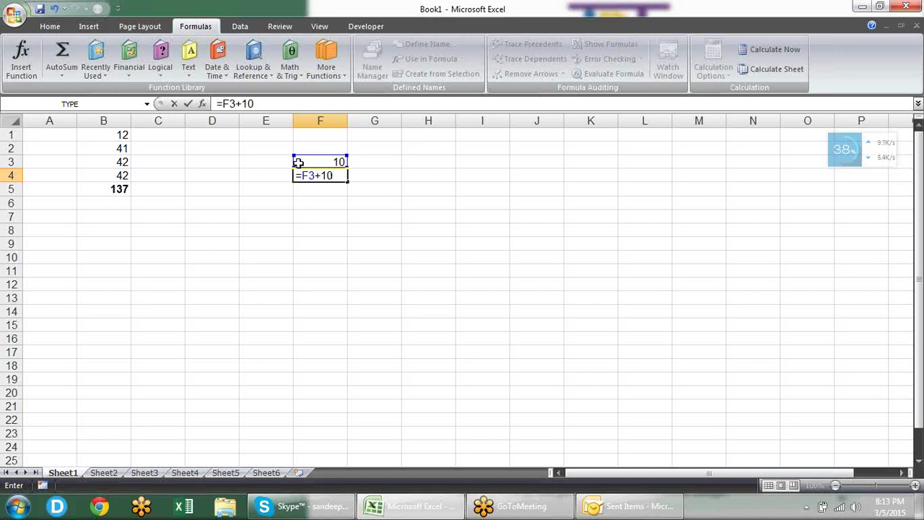
{"action": "key", "text": "Return"}
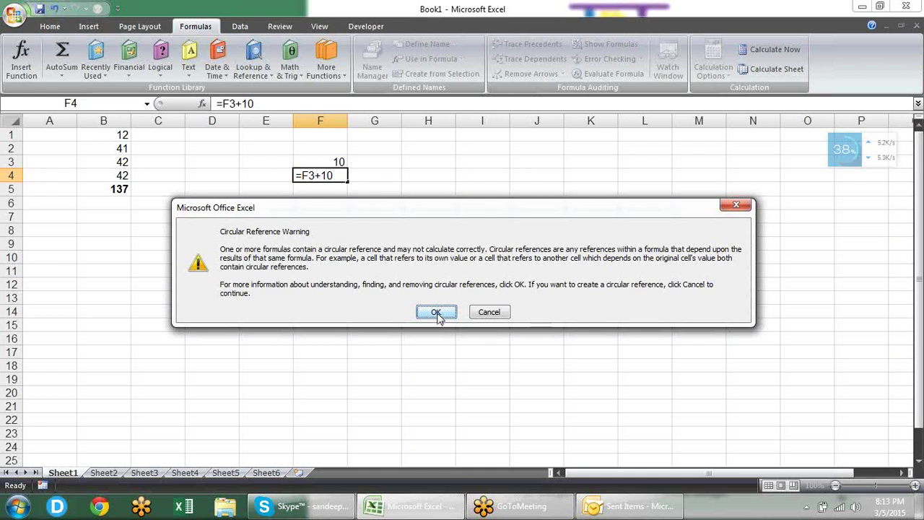
Step: Dismiss the circular reference warning and Excel Help, then check F4's =F3+10 formula unchanged
{"action": "left_click", "coordinate": [436, 312]}
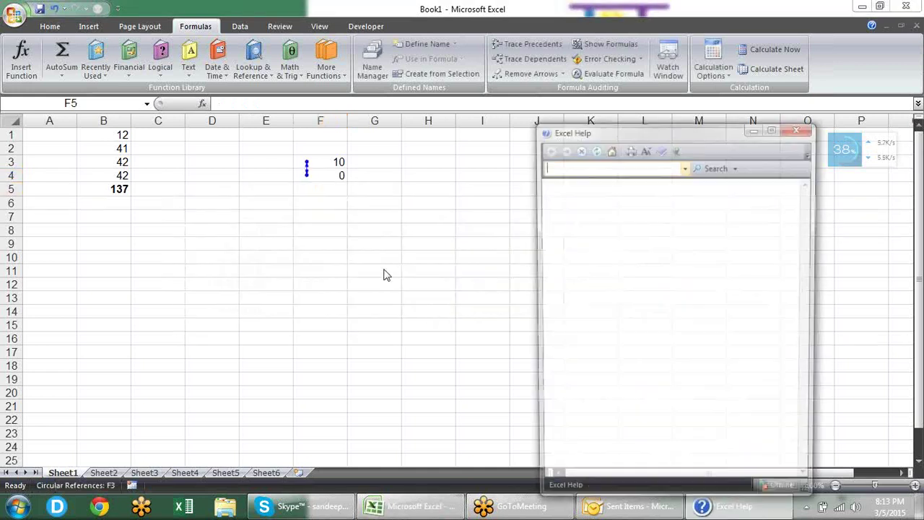
{"action": "left_click", "coordinate": [799, 127]}
{"action": "left_click", "coordinate": [340, 171]}
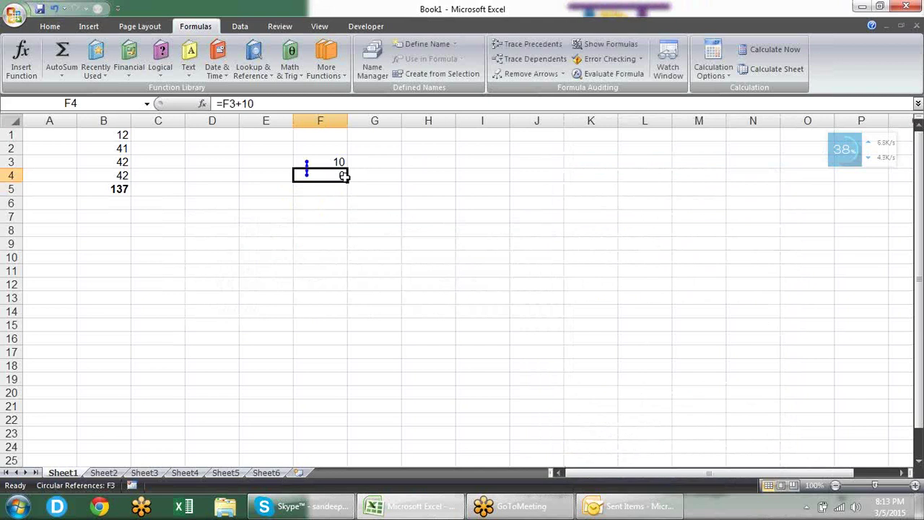
{"action": "double_click", "coordinate": [344, 177]}
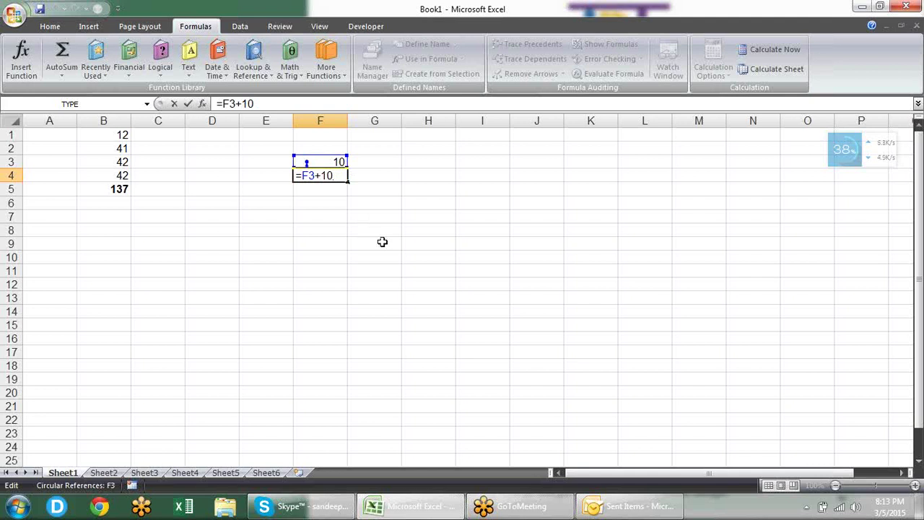
{"action": "key", "text": "Escape"}
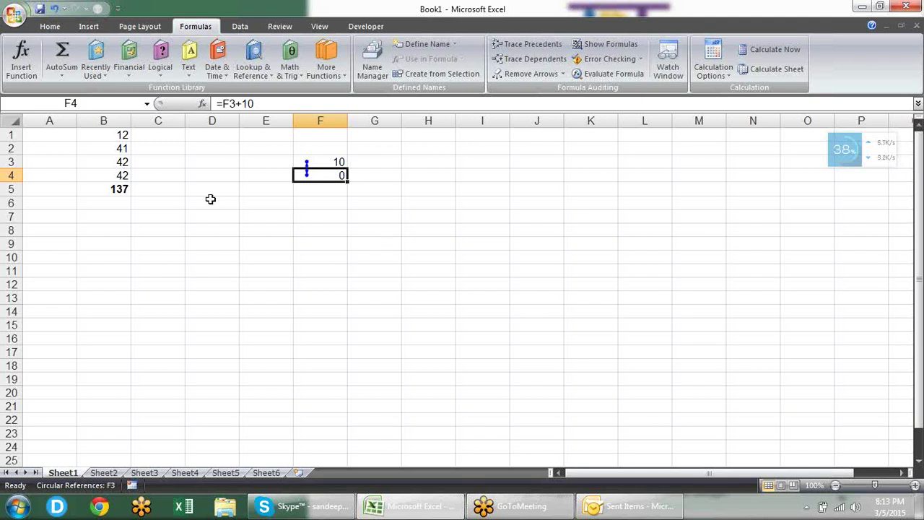
{"action": "left_click", "coordinate": [13, 22]}
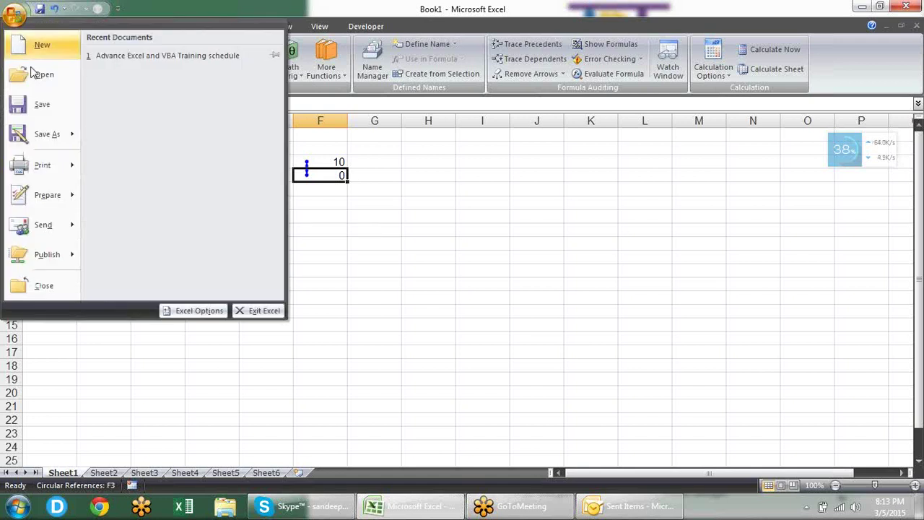
{"action": "left_click", "coordinate": [203, 312]}
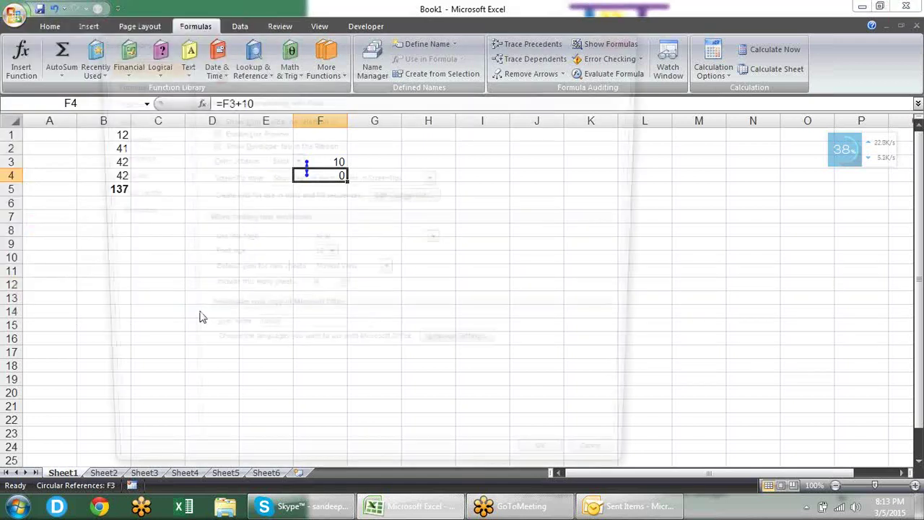
{"action": "left_click_drag", "start_coordinate": [304, 35], "coordinate": [484, 63]}
{"action": "left_click", "coordinate": [491, 119]}
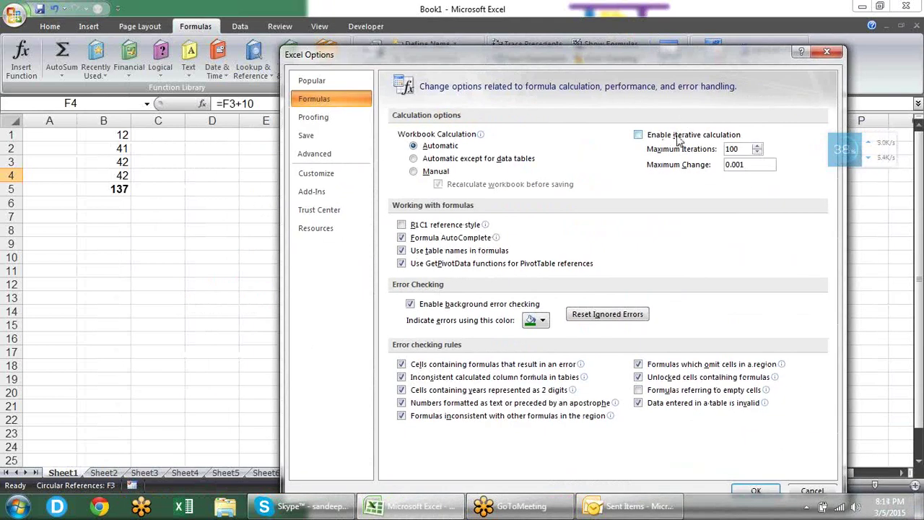
{"action": "left_click", "coordinate": [679, 137]}
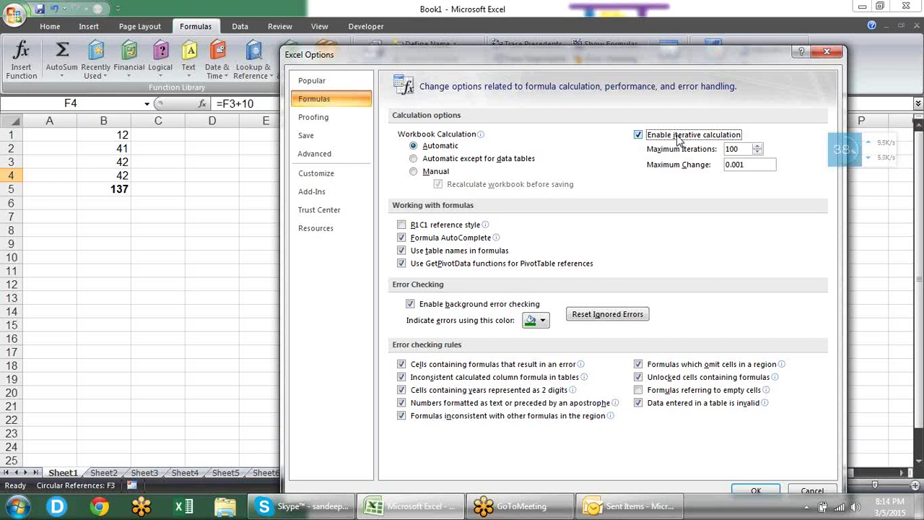
{"action": "double_click", "coordinate": [741, 149]}
{"action": "type", "text": "50"}
{"action": "left_click", "coordinate": [754, 491]}
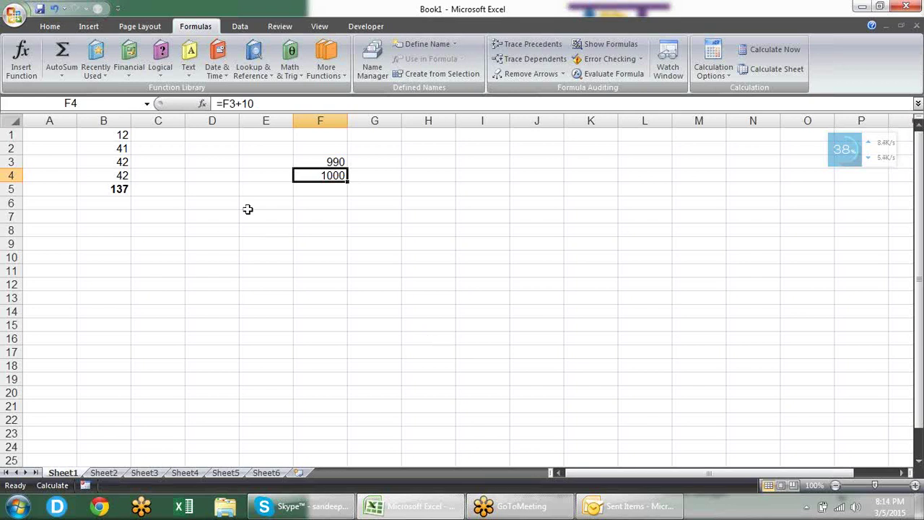
{"action": "left_click", "coordinate": [14, 14]}
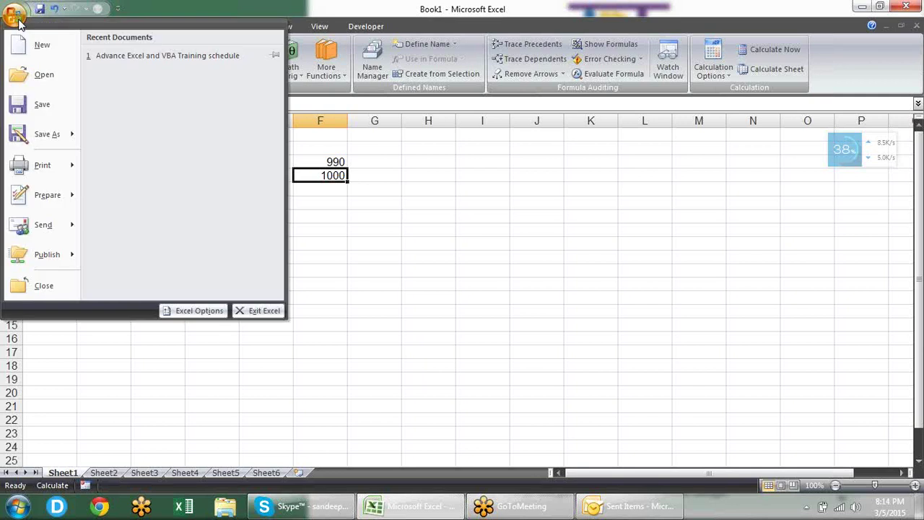
{"action": "left_click", "coordinate": [199, 311]}
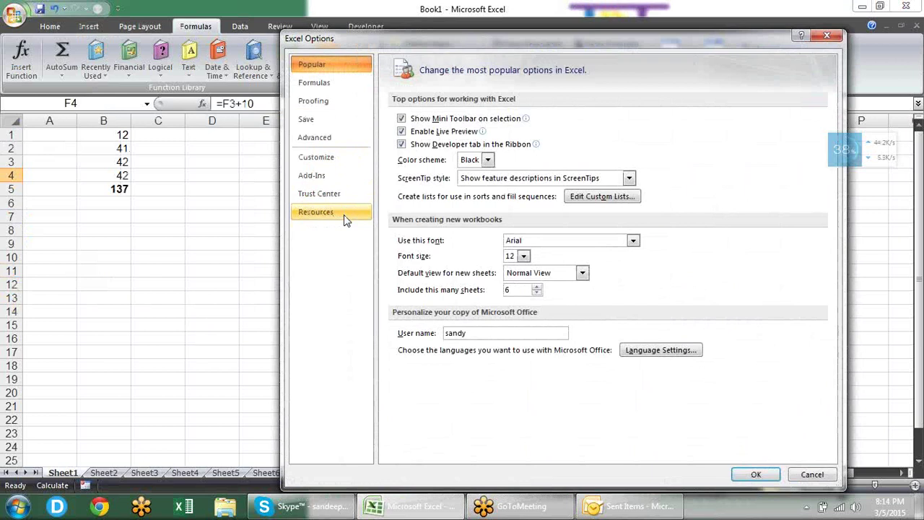
{"action": "left_click", "coordinate": [350, 83]}
{"action": "left_click_drag", "start_coordinate": [402, 45], "coordinate": [475, 33]}
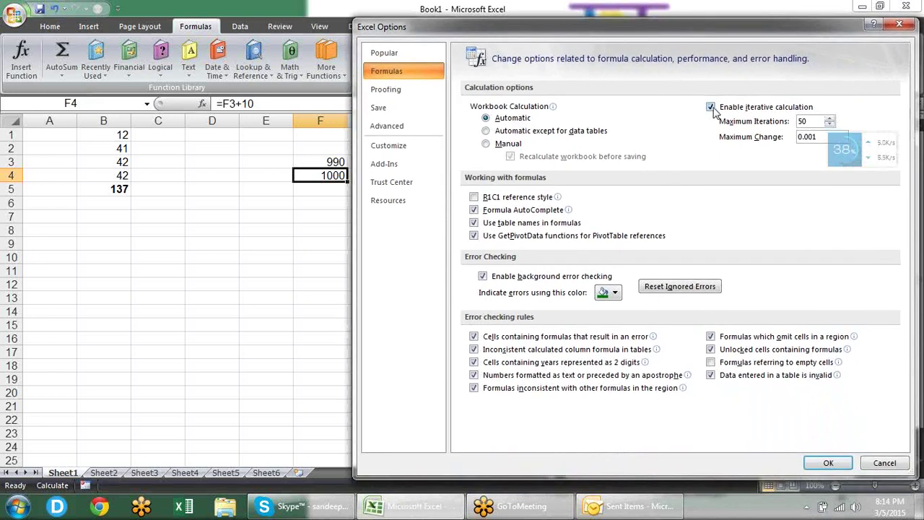
{"action": "left_click_drag", "start_coordinate": [729, 32], "coordinate": [706, 16]}
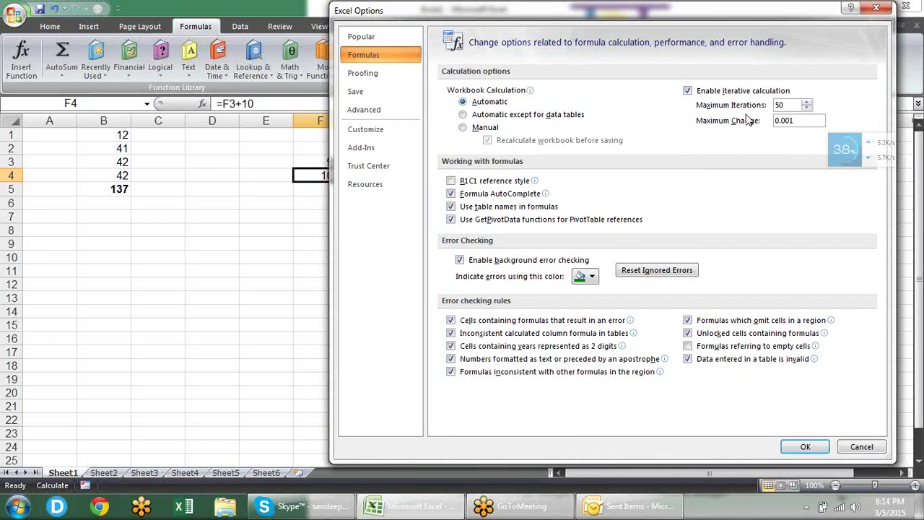
{"action": "left_click", "coordinate": [875, 9]}
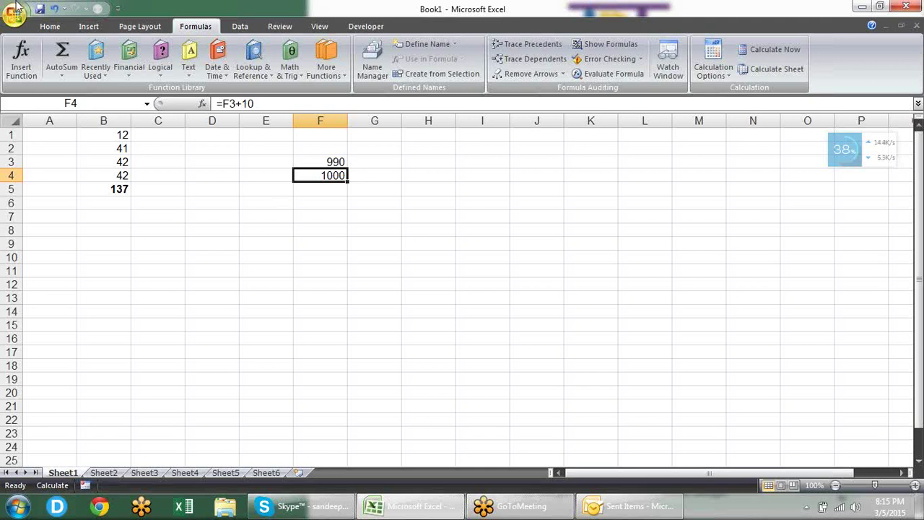
Step: Set Maximum Iterations to 100 on the Formulas page of Excel Options and apply it
{"action": "left_click", "coordinate": [15, 15]}
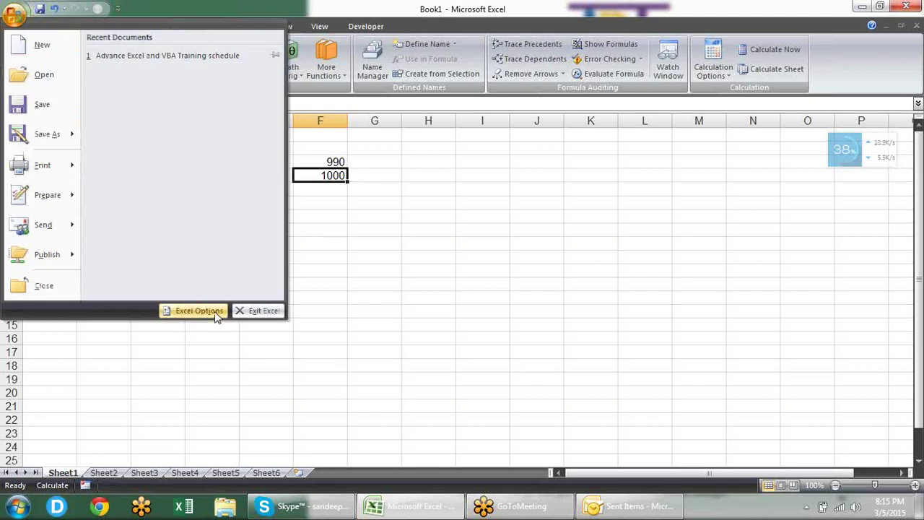
{"action": "left_click", "coordinate": [210, 312]}
{"action": "left_click", "coordinate": [401, 62]}
{"action": "left_click", "coordinate": [794, 107]}
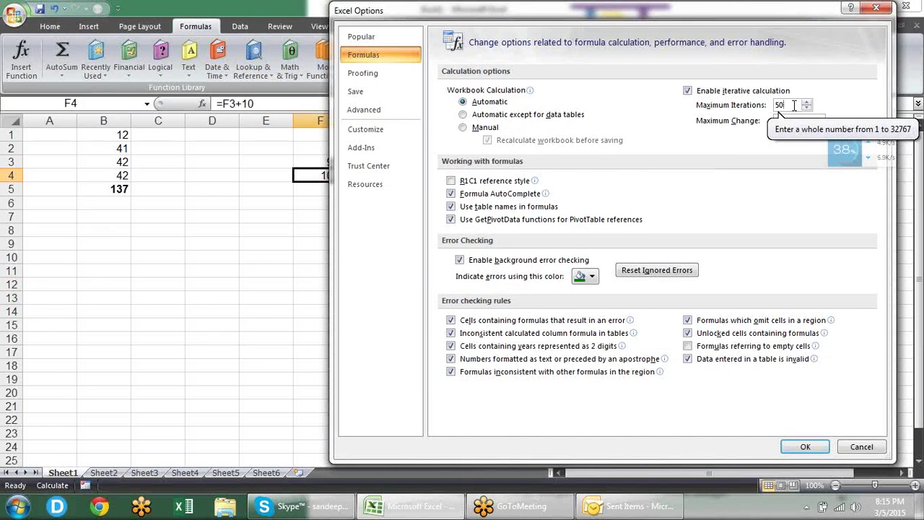
{"action": "double_click", "coordinate": [794, 106]}
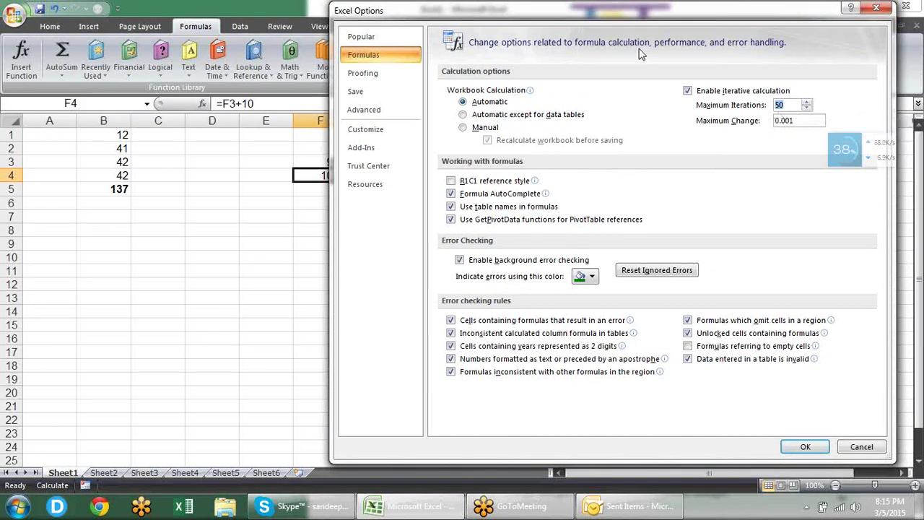
{"action": "left_click_drag", "start_coordinate": [632, 24], "coordinate": [643, 79]}
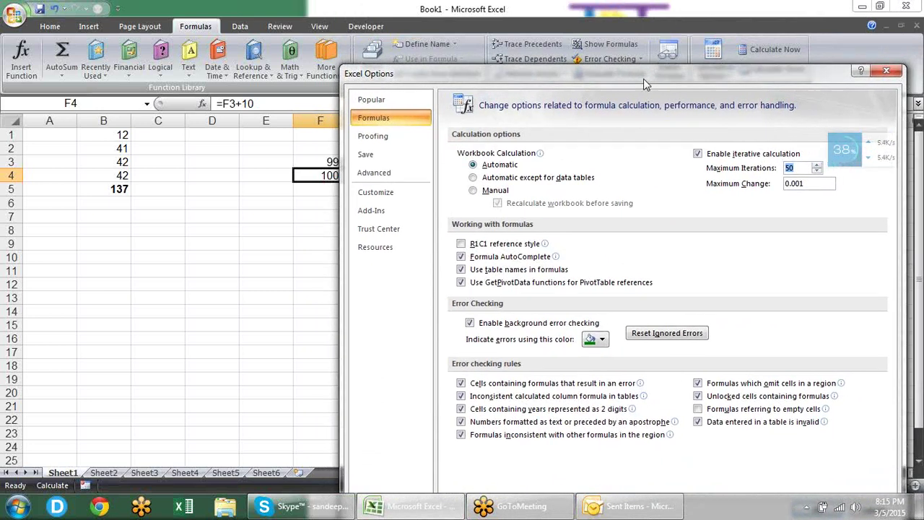
{"action": "left_click_drag", "start_coordinate": [643, 78], "coordinate": [558, 59]}
{"action": "type", "text": "100"}
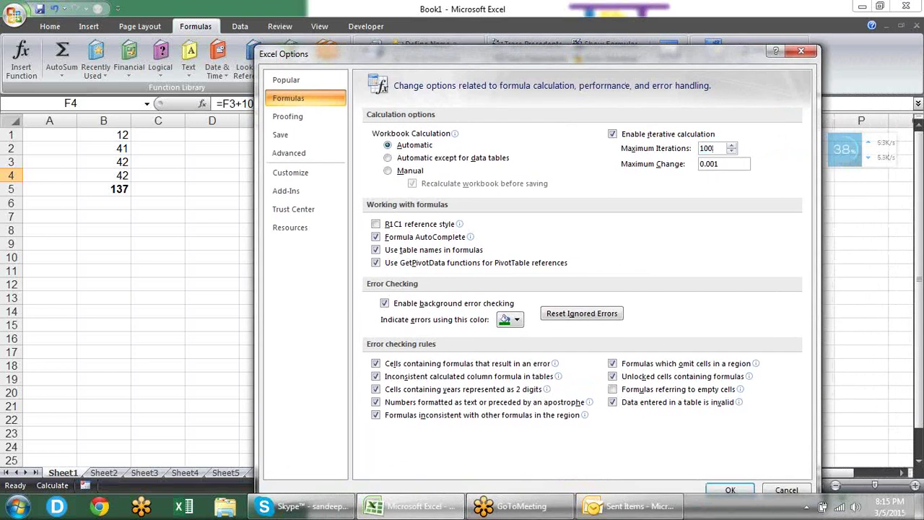
{"action": "left_click", "coordinate": [730, 489]}
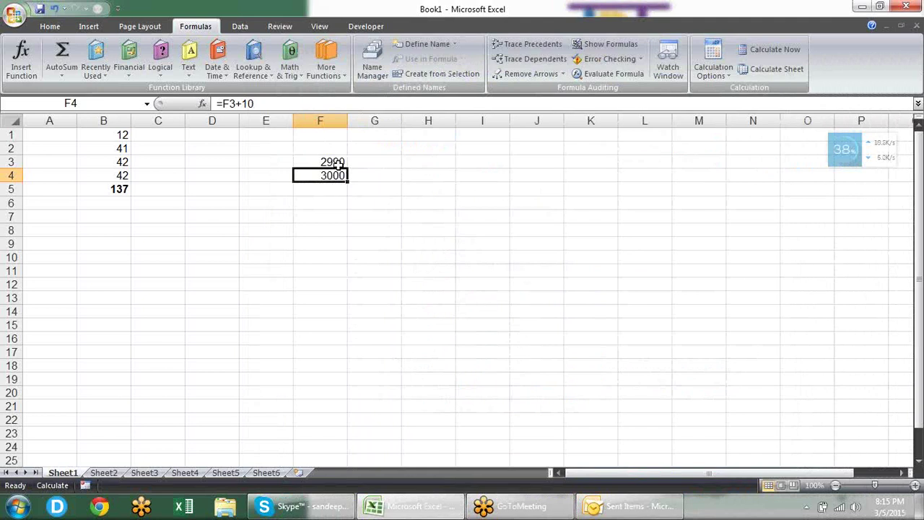
{"action": "left_click", "coordinate": [338, 162]}
{"action": "key", "text": "Down"}
{"action": "left_click", "coordinate": [338, 162]}
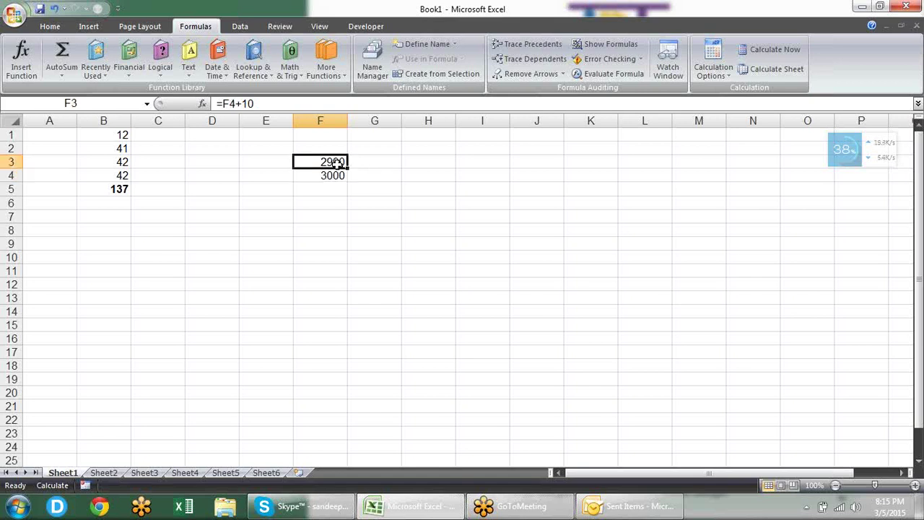
{"action": "key", "text": "Down"}
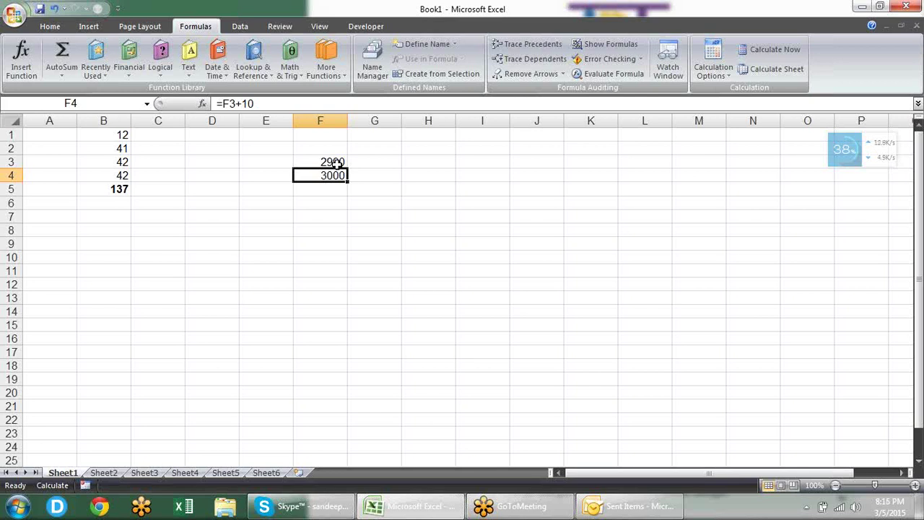
{"action": "left_click", "coordinate": [337, 163]}
{"action": "key", "text": "Down"}
{"action": "key", "text": "Down"}
{"action": "key", "text": "Up"}
{"action": "key", "text": "ctrl+1"}
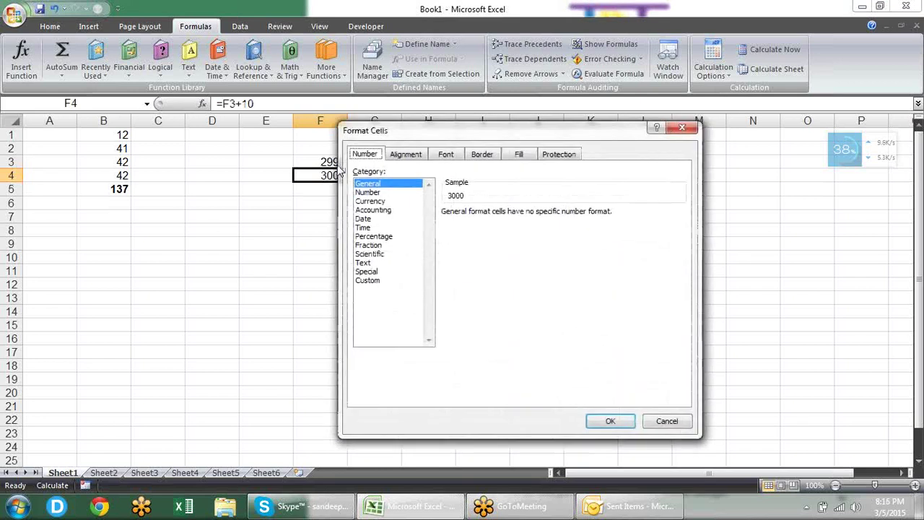
{"action": "key", "text": "Escape"}
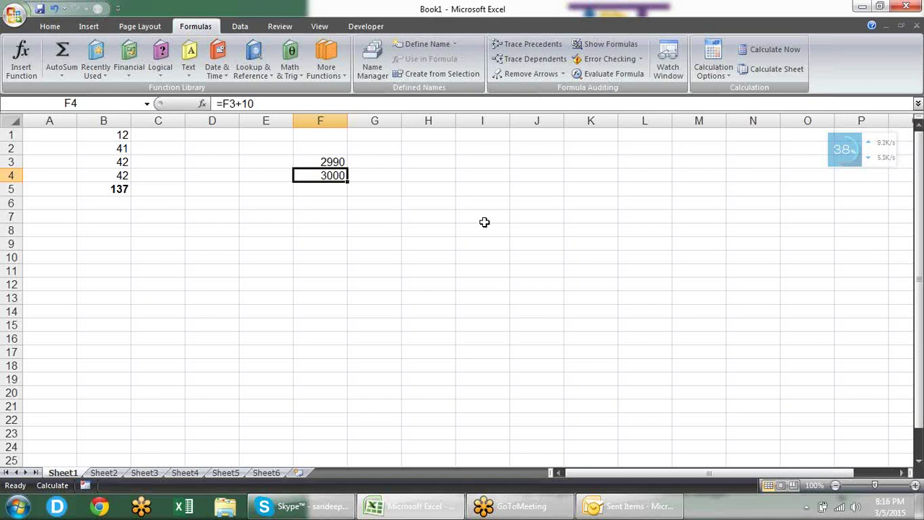
{"action": "key", "text": "ctrl+1"}
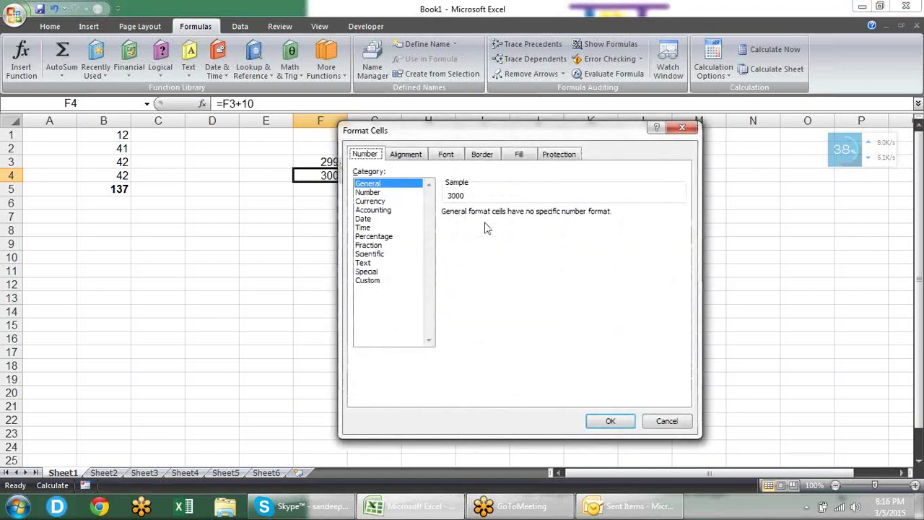
{"action": "key", "text": "Escape"}
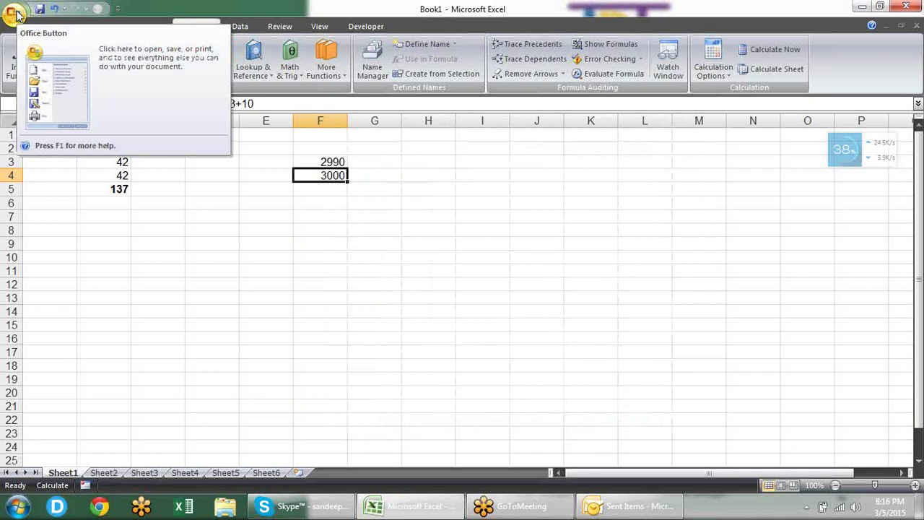
{"action": "left_click", "coordinate": [14, 15]}
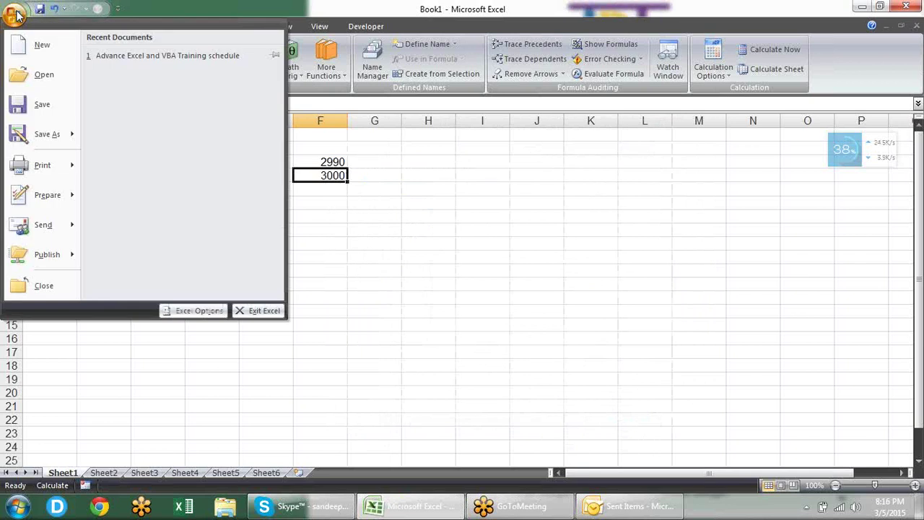
{"action": "left_click", "coordinate": [189, 311]}
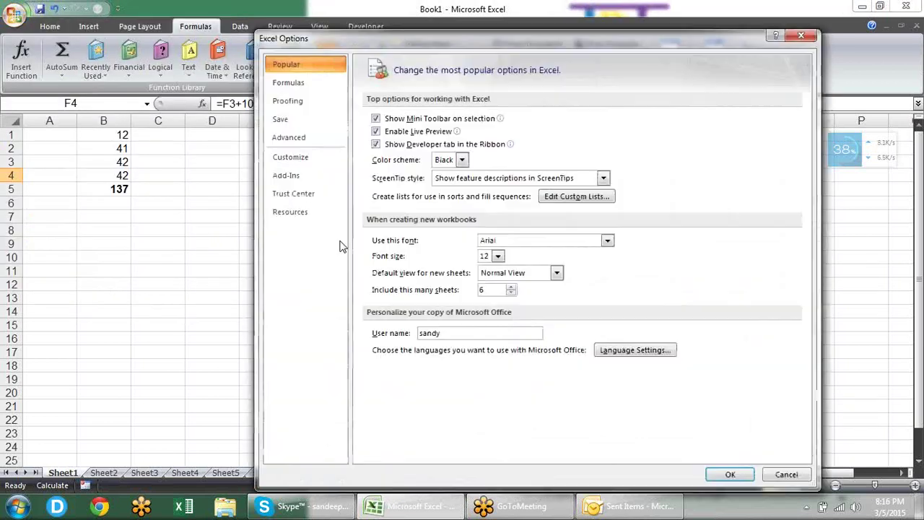
{"action": "left_click", "coordinate": [344, 83]}
{"action": "left_click_drag", "start_coordinate": [709, 42], "coordinate": [771, 21]}
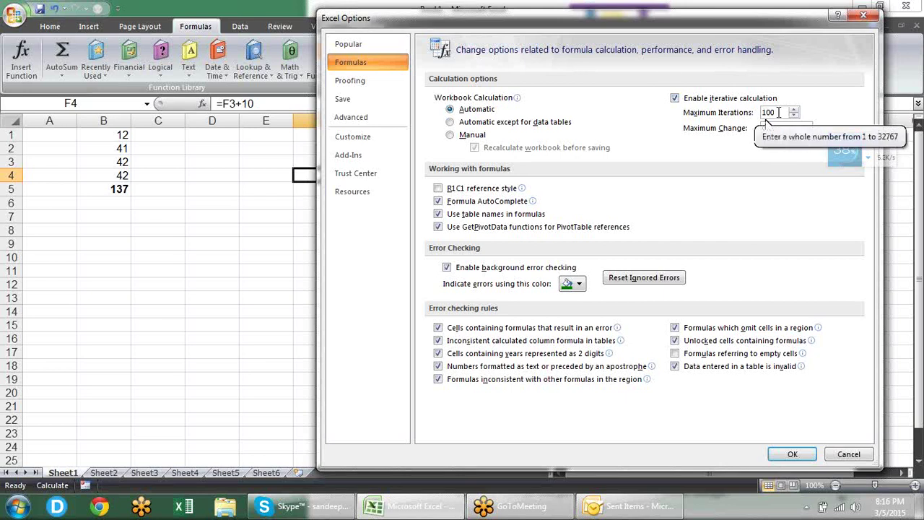
{"action": "left_click_drag", "start_coordinate": [606, 15], "coordinate": [571, 11]}
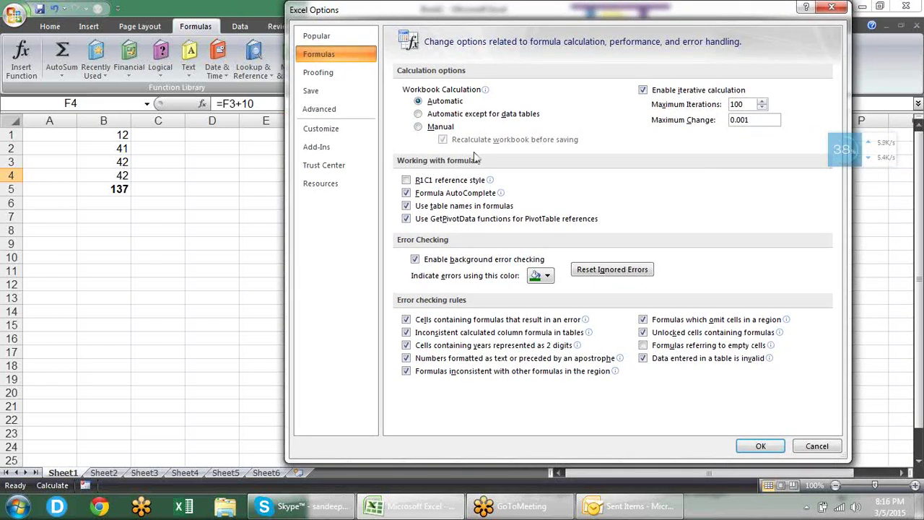
{"action": "mouse_move", "coordinate": [477, 187]}
{"action": "left_click", "coordinate": [825, 444]}
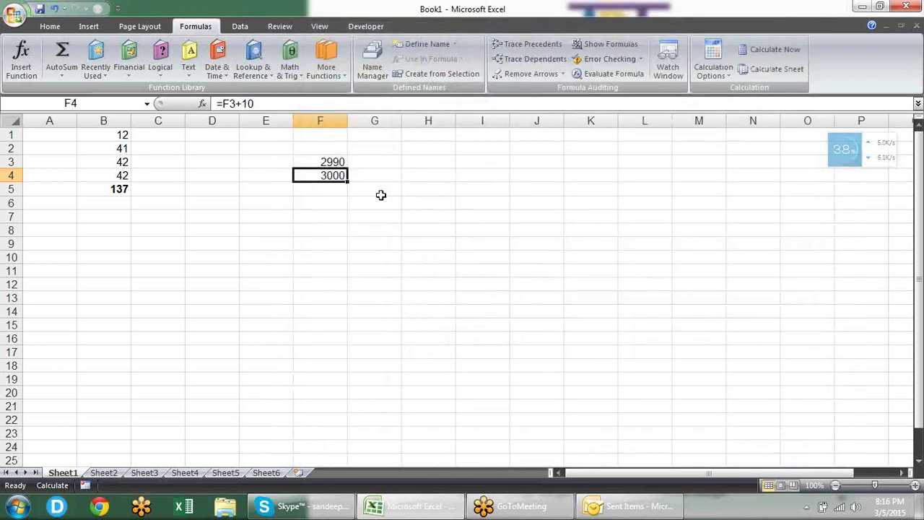
{"action": "left_click", "coordinate": [382, 196]}
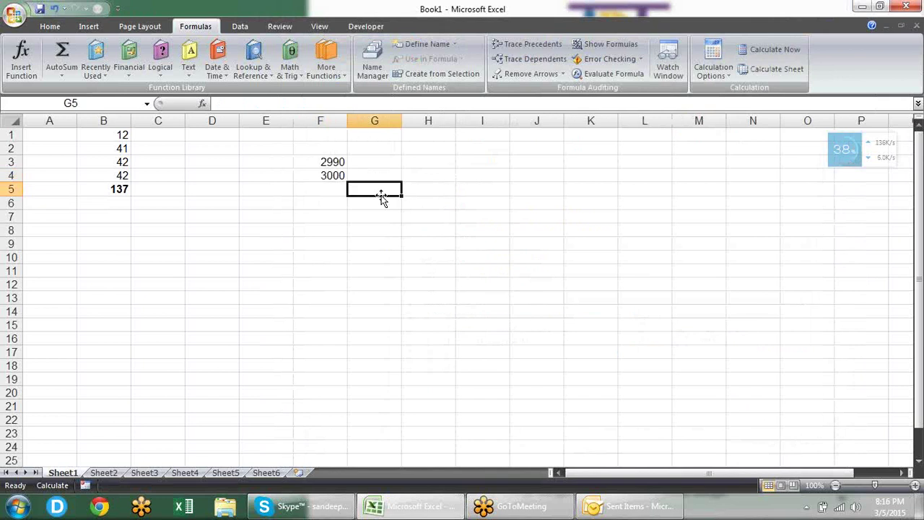
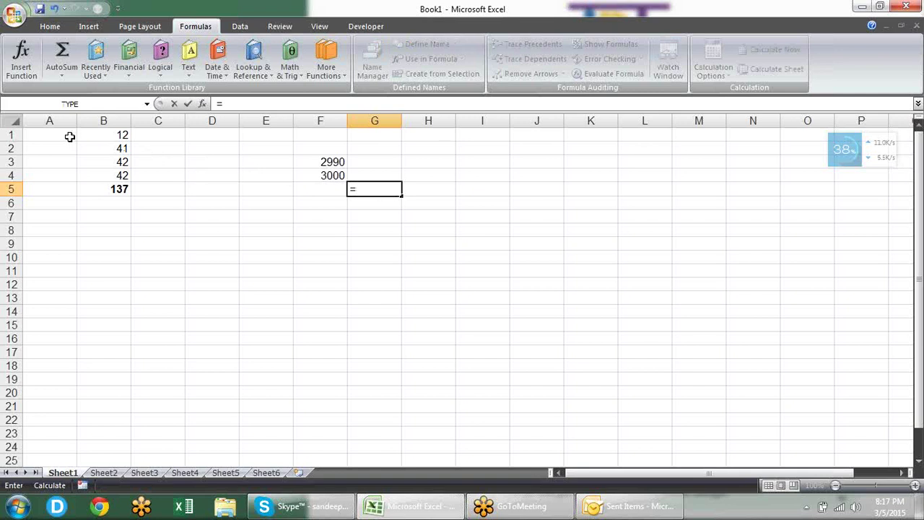
Step: Complete G5's formula referencing A1, then abandon a stray '=' entry in A7
{"action": "left_click", "coordinate": [69, 136]}
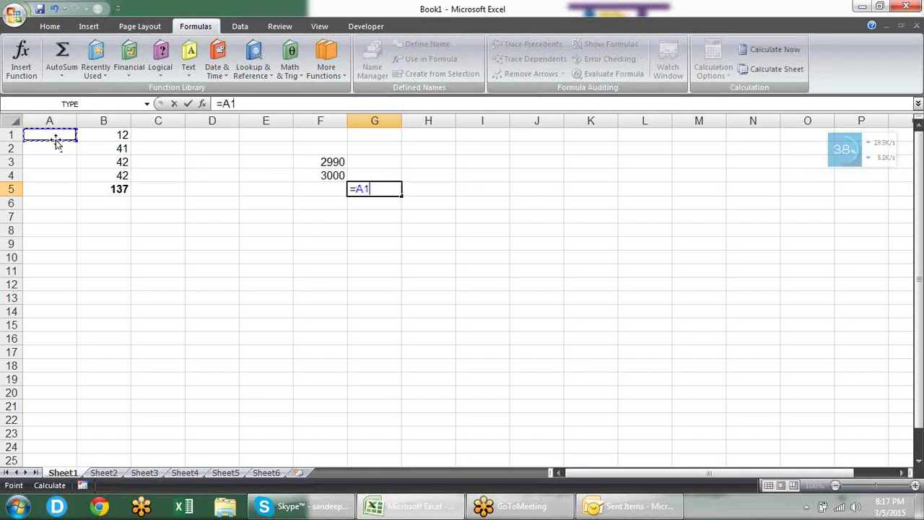
{"action": "key", "text": "Return"}
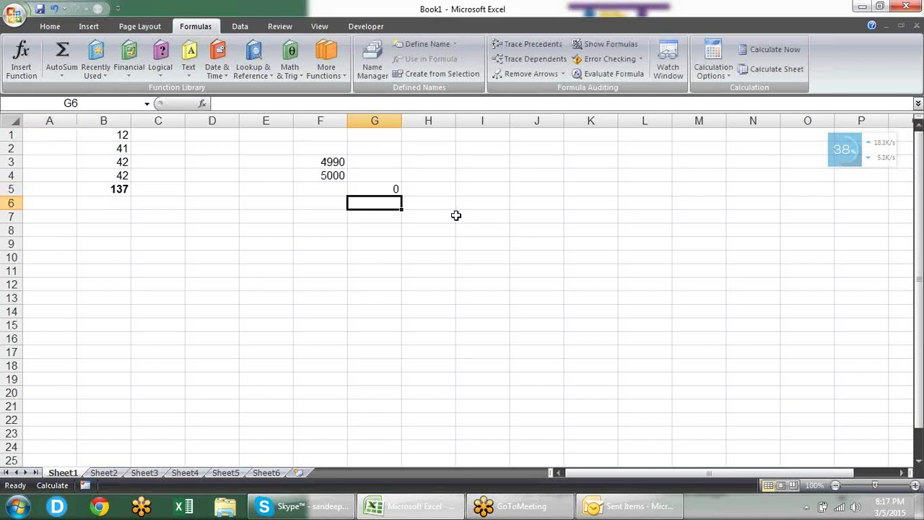
{"action": "left_click", "coordinate": [456, 218]}
{"action": "key", "text": "Home"}
{"action": "type", "text": "="}
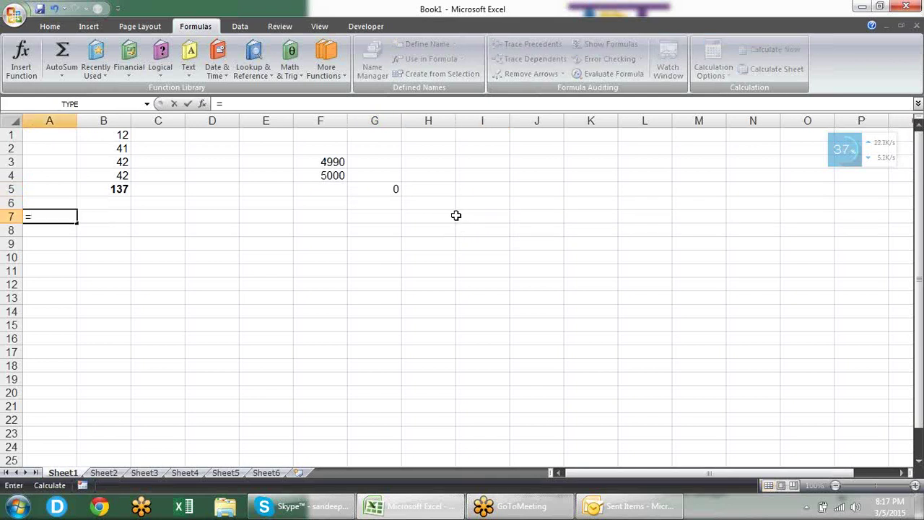
{"action": "key", "text": "Escape"}
Step: Enter =a1 in H7 and reselect it to confirm it reads =A1
{"action": "left_click", "coordinate": [438, 215]}
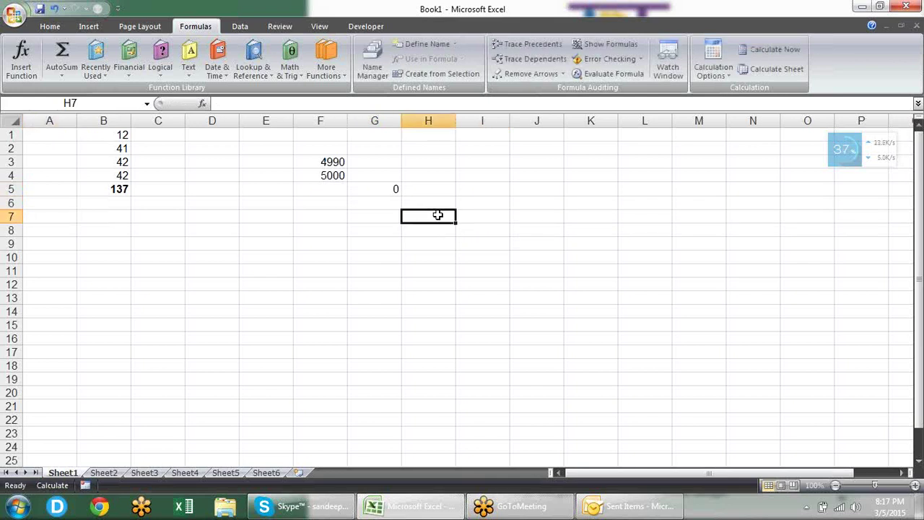
{"action": "type", "text": "=a1"}
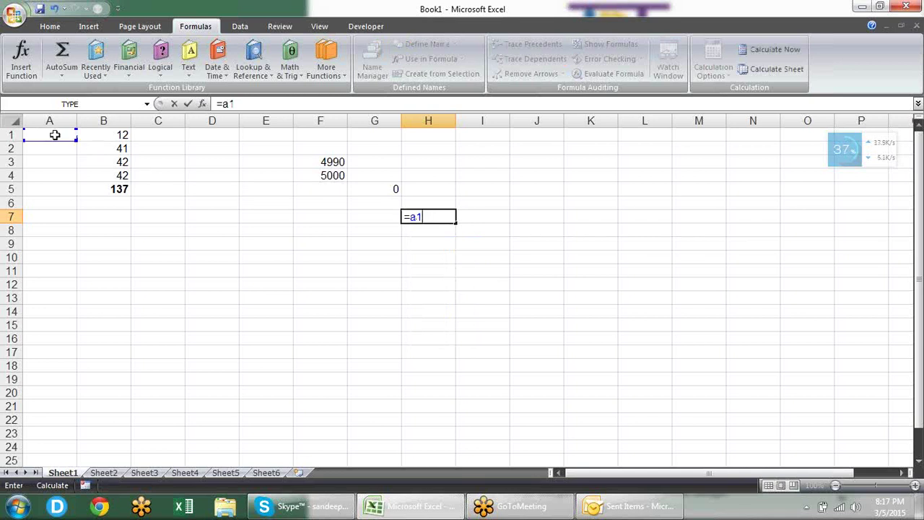
{"action": "key", "text": "Return"}
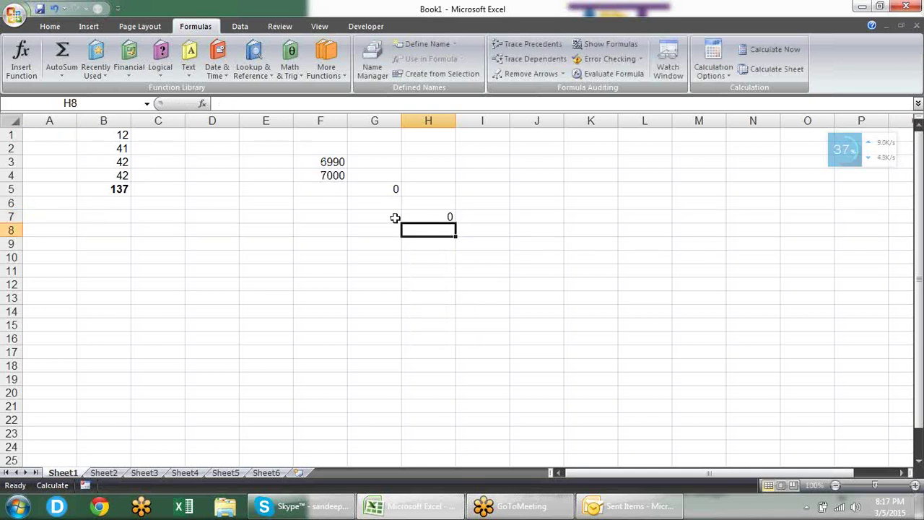
{"action": "left_click", "coordinate": [424, 218]}
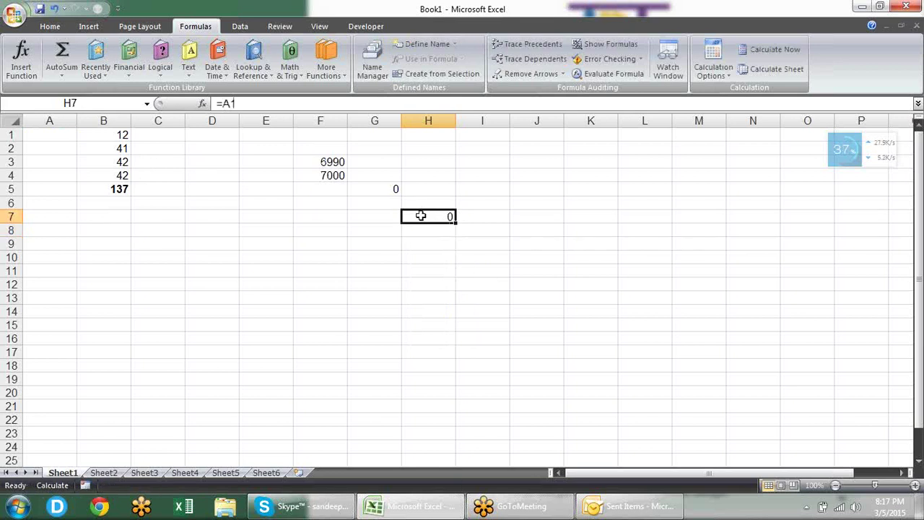
Step: Enable R1C1 reference style on the Formulas page of Excel Options
{"action": "left_click", "coordinate": [14, 15]}
{"action": "left_click", "coordinate": [213, 310]}
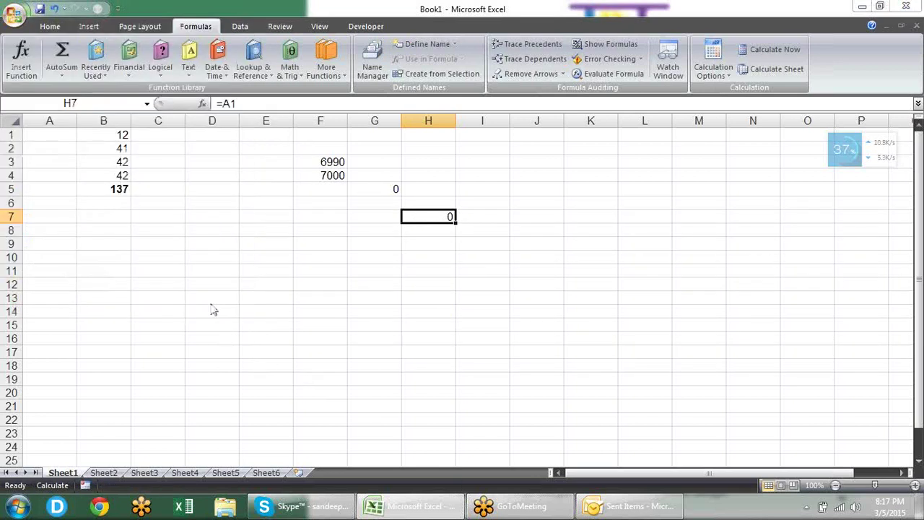
{"action": "left_click", "coordinate": [342, 55]}
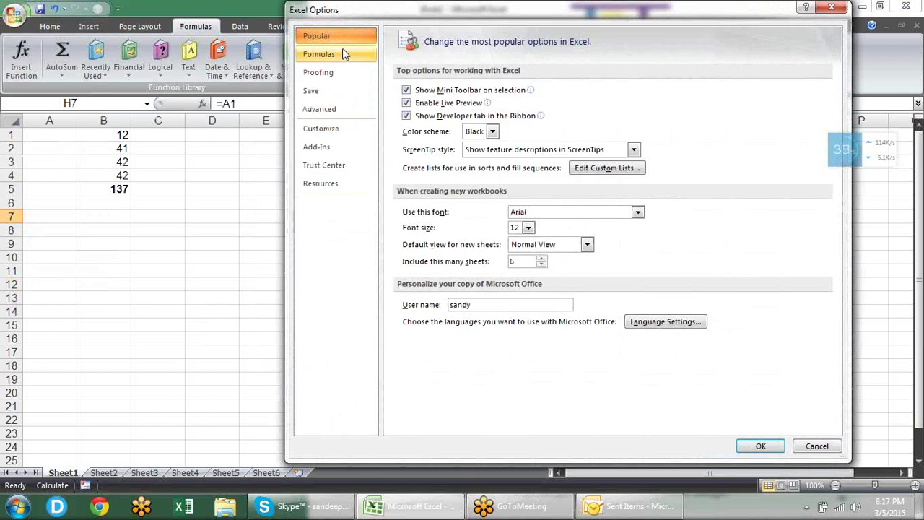
{"action": "left_click", "coordinate": [406, 180]}
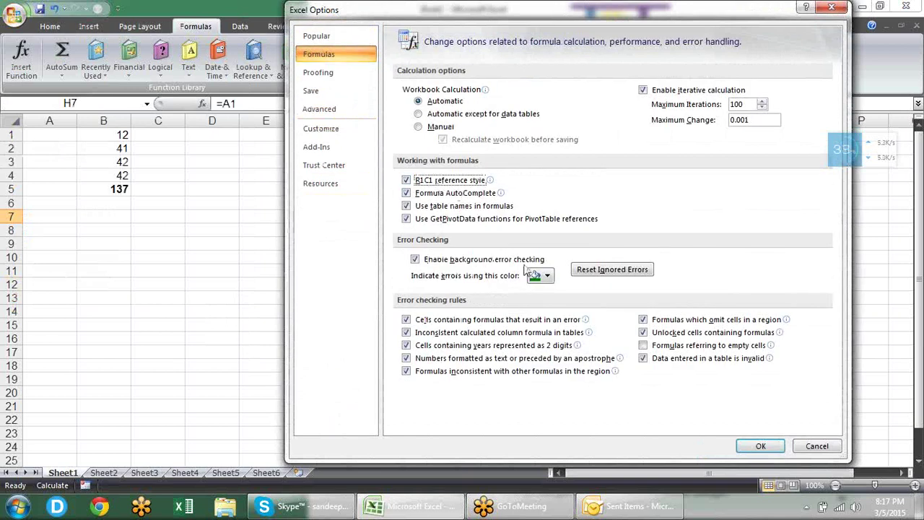
{"action": "left_click", "coordinate": [770, 445]}
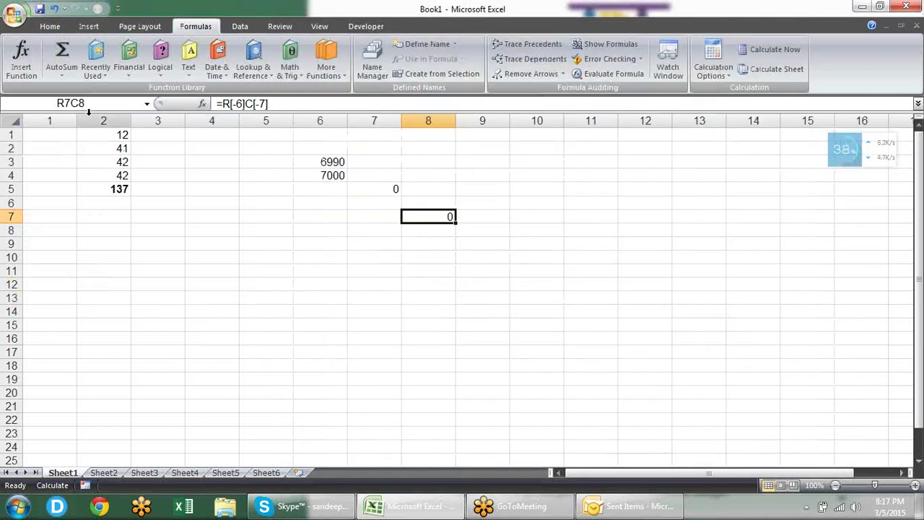
Step: Select columns 1–7 and then columns 1–4 to check their sums
{"action": "left_click_drag", "start_coordinate": [55, 118], "coordinate": [386, 112]}
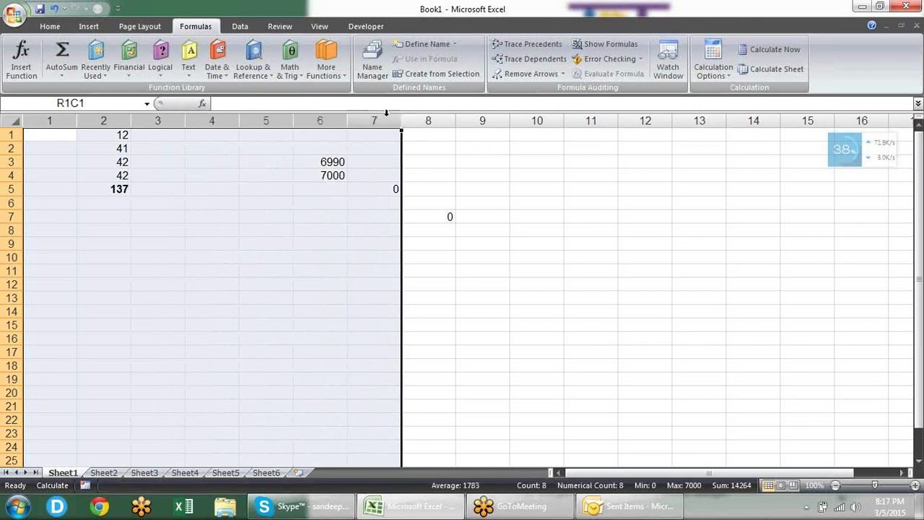
{"action": "left_click", "coordinate": [194, 138]}
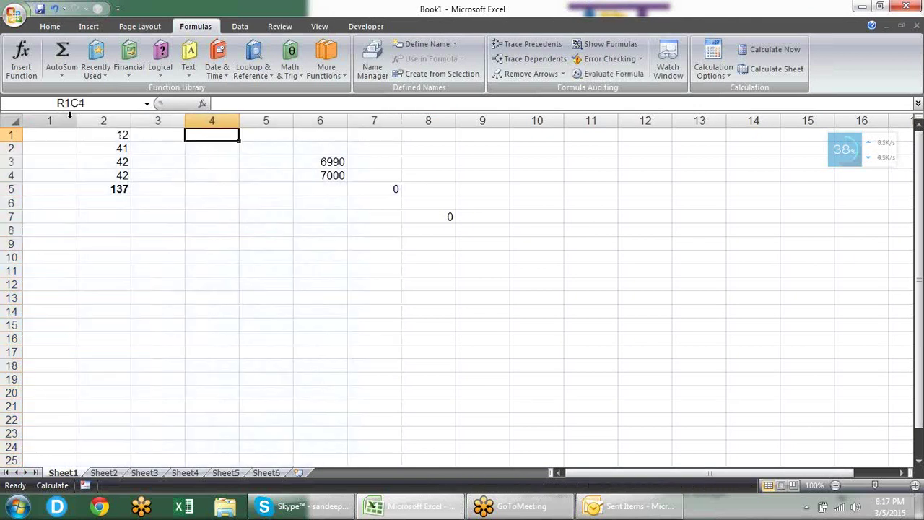
{"action": "left_click_drag", "start_coordinate": [71, 117], "coordinate": [241, 128]}
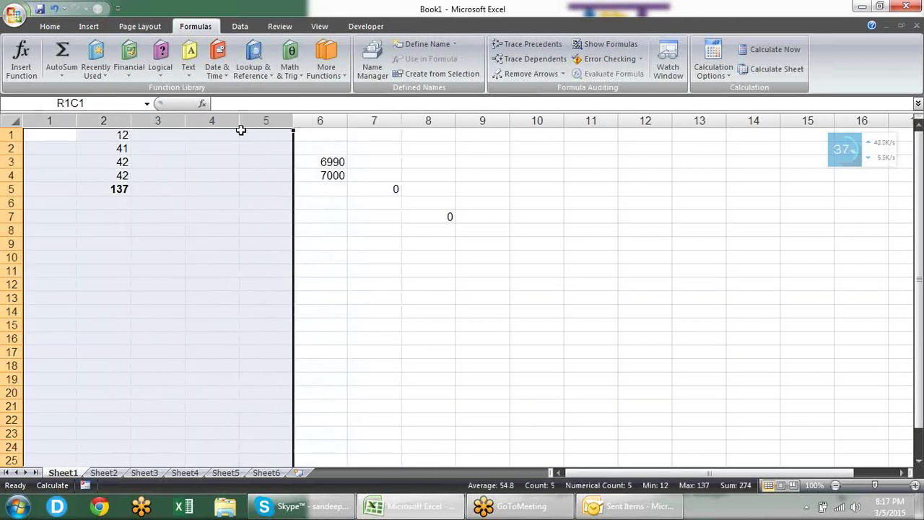
{"action": "left_click", "coordinate": [321, 243]}
Step: Enter a formula in R6C5 pointing to R1C1, giving =R[-5]C[-4]
{"action": "left_click", "coordinate": [261, 205]}
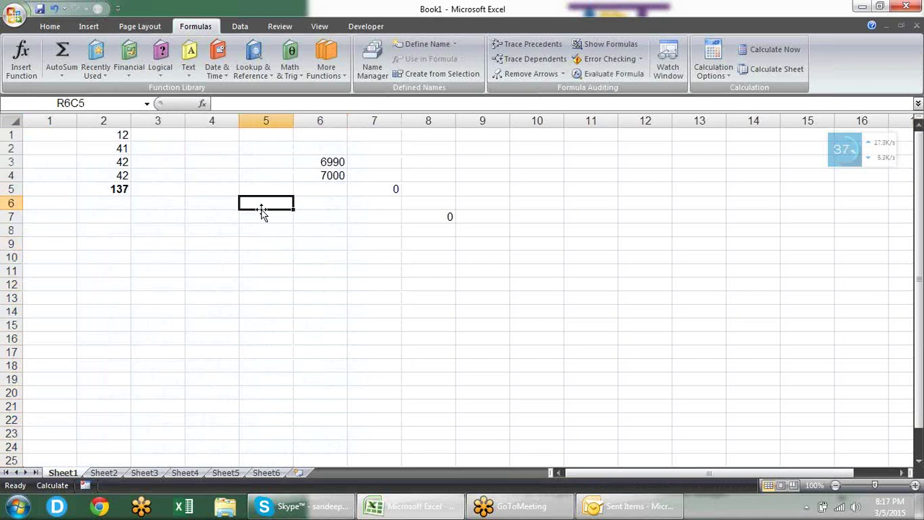
{"action": "type", "text": "="}
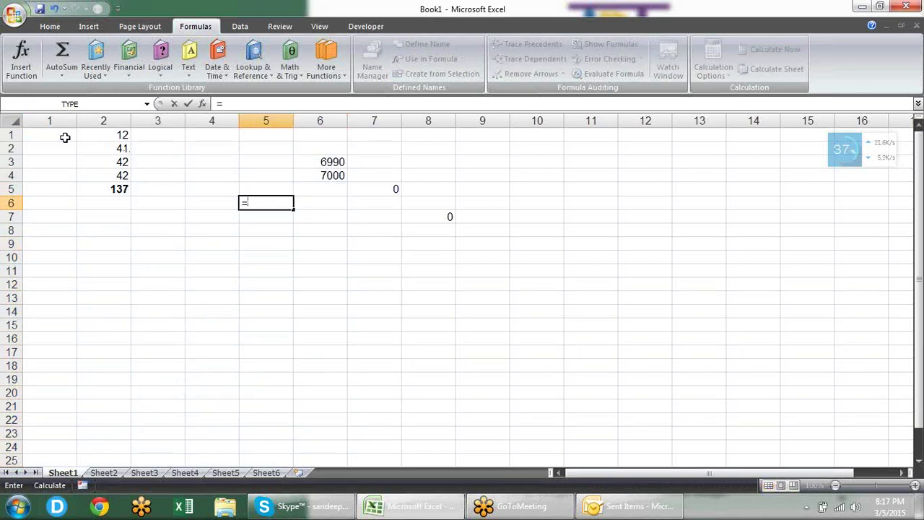
{"action": "left_click", "coordinate": [65, 137]}
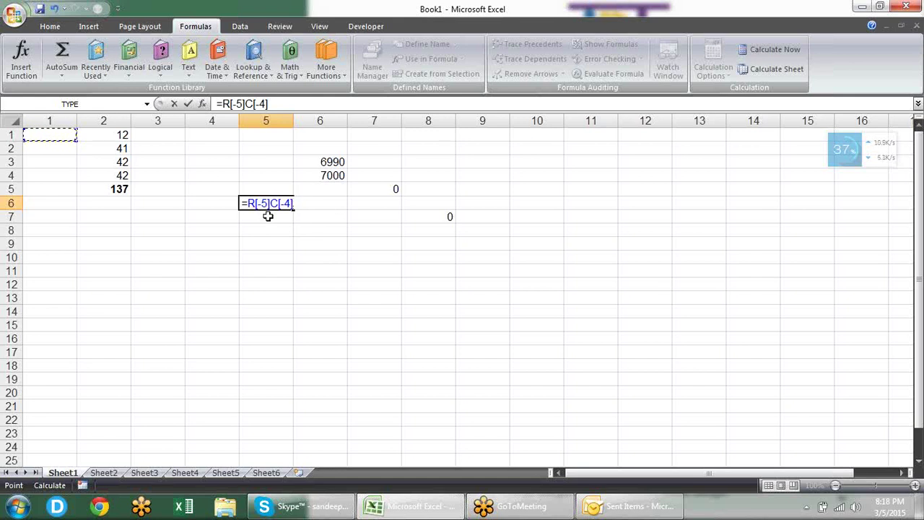
{"action": "key", "text": "Return"}
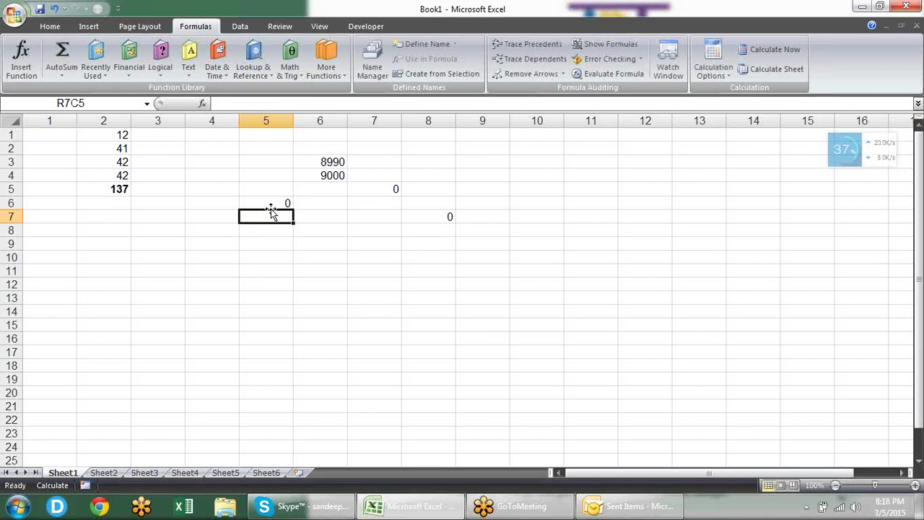
{"action": "left_click", "coordinate": [271, 205]}
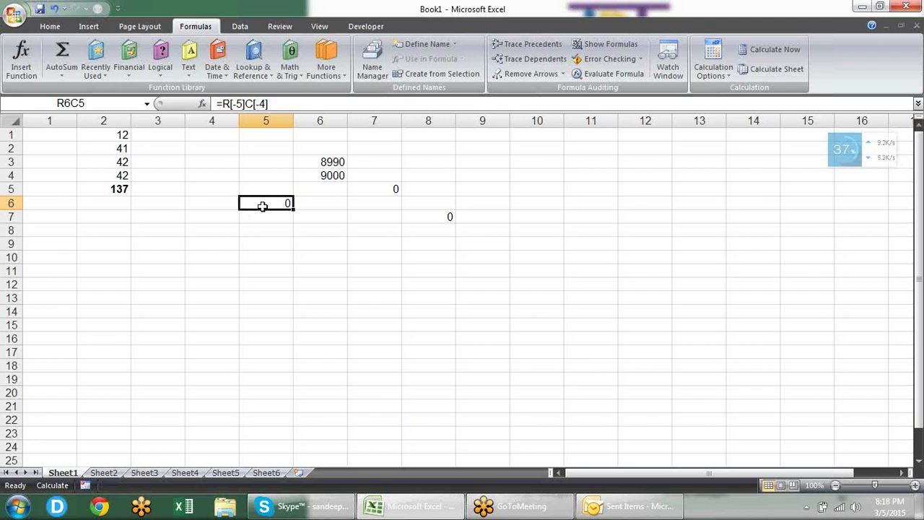
{"action": "double_click", "coordinate": [263, 206]}
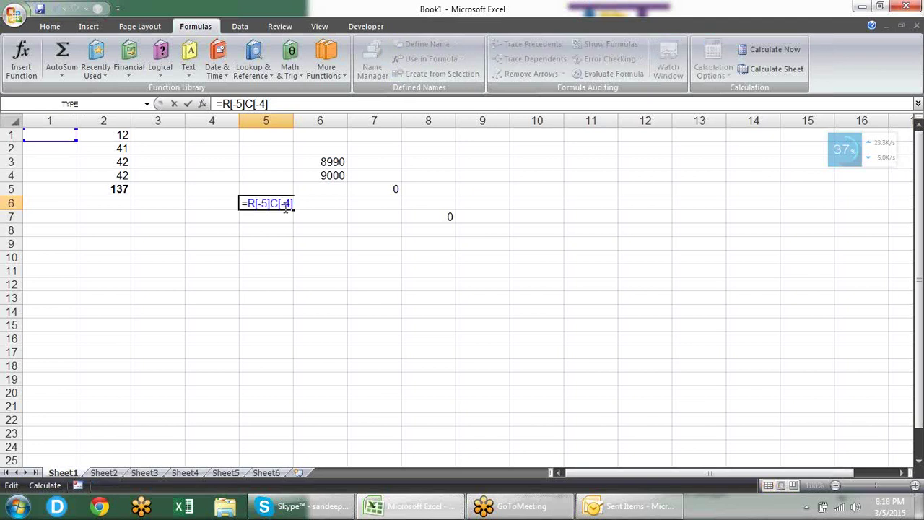
{"action": "left_click", "coordinate": [334, 215]}
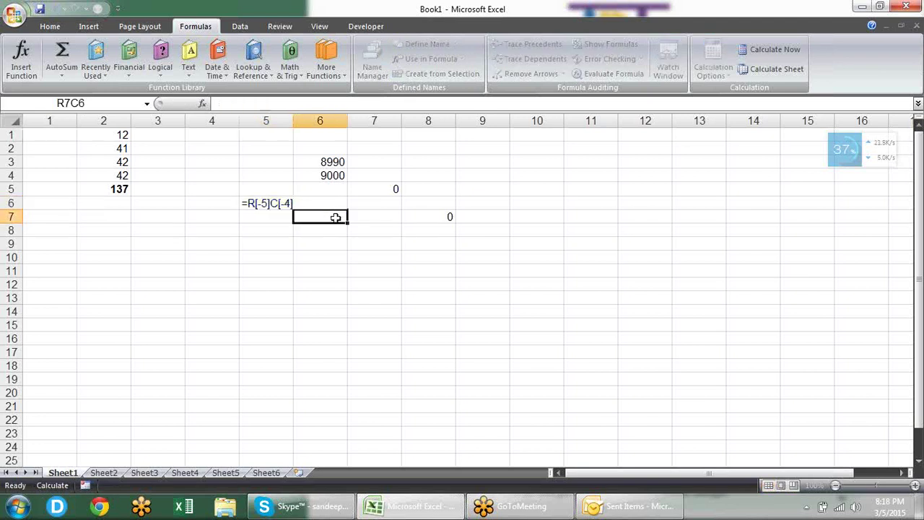
{"action": "left_click", "coordinate": [278, 204]}
{"action": "left_click", "coordinate": [277, 246]}
{"action": "type", "text": "="}
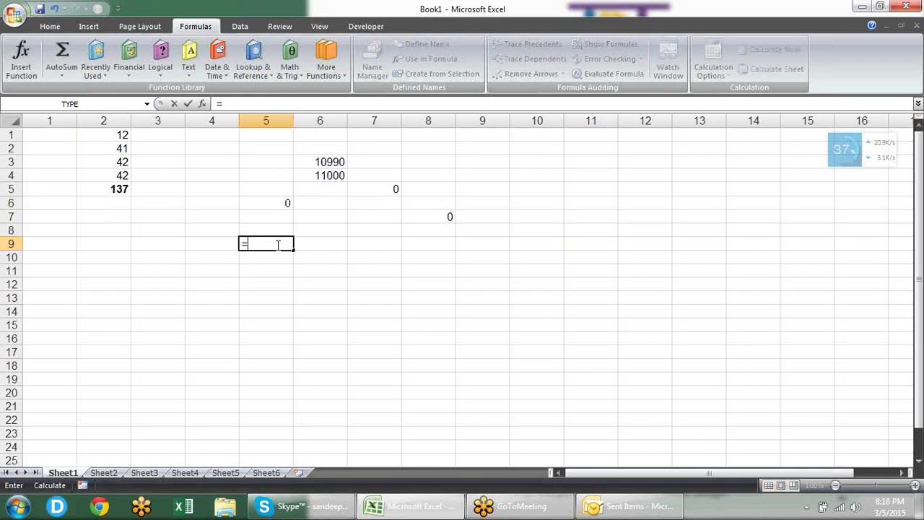
{"action": "left_click", "coordinate": [303, 243]}
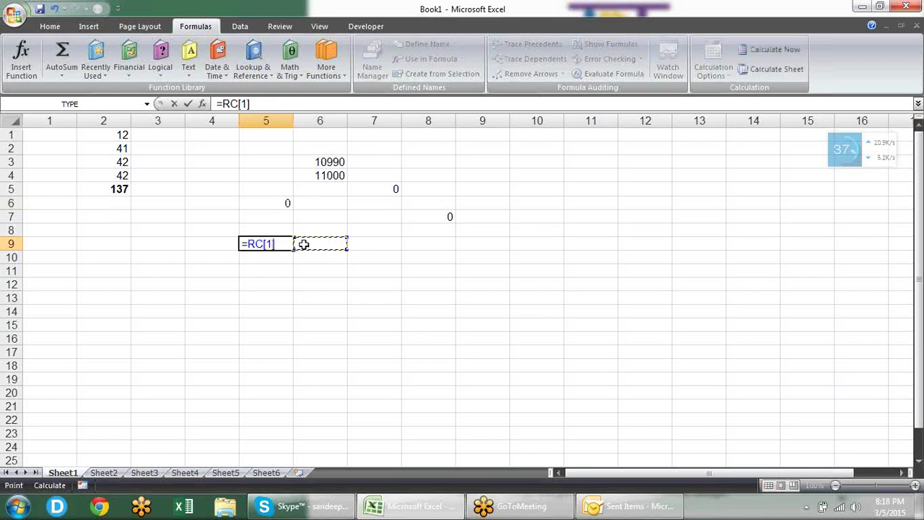
{"action": "key", "text": "Left"}
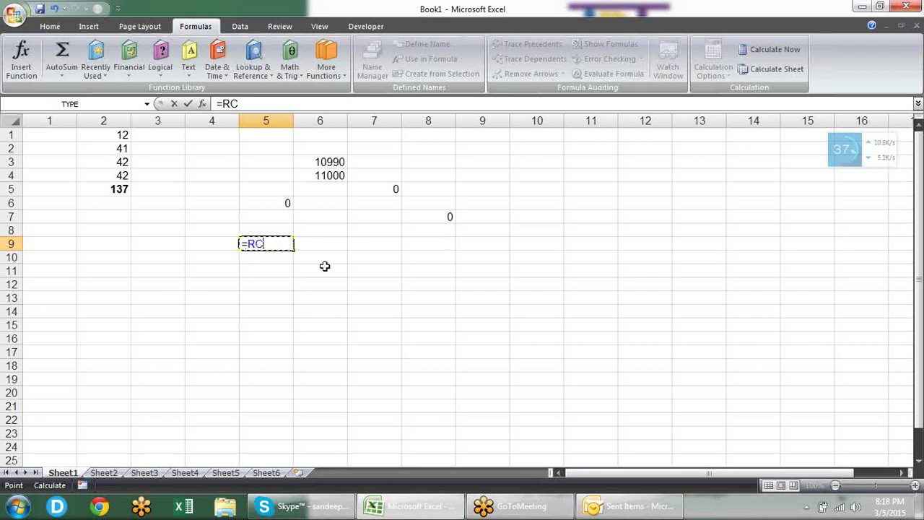
{"action": "key", "text": "Down"}
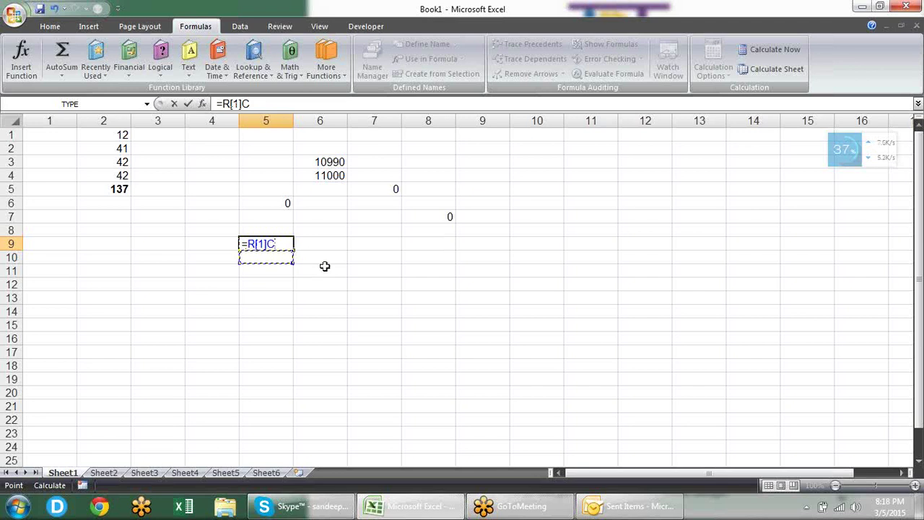
{"action": "key", "text": "Right"}
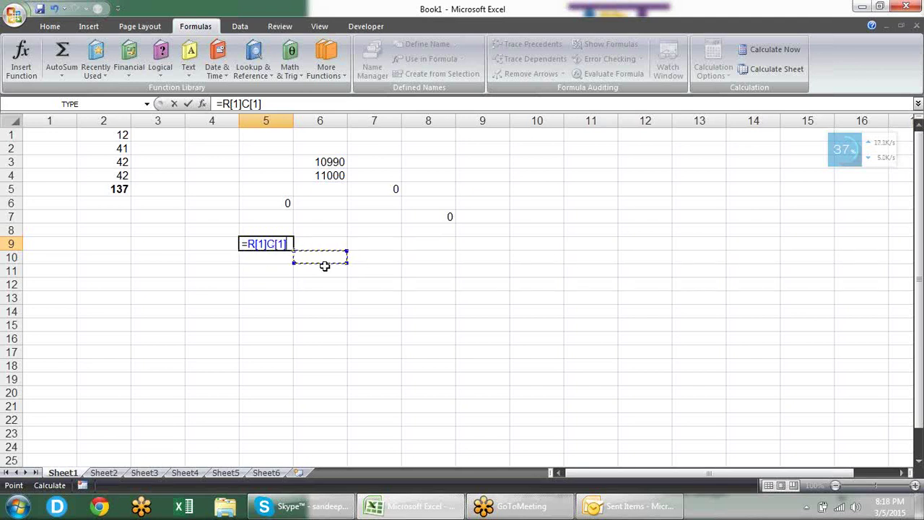
{"action": "key", "text": "Right"}
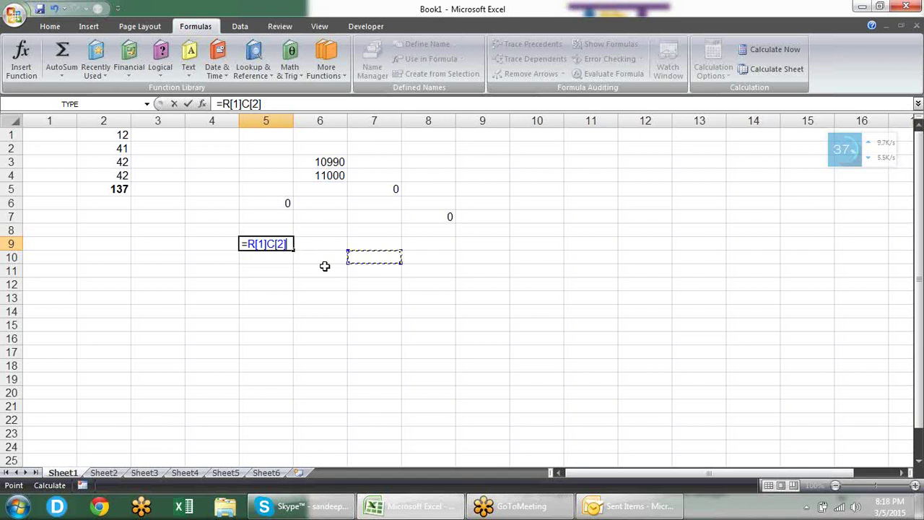
{"action": "key", "text": "Right"}
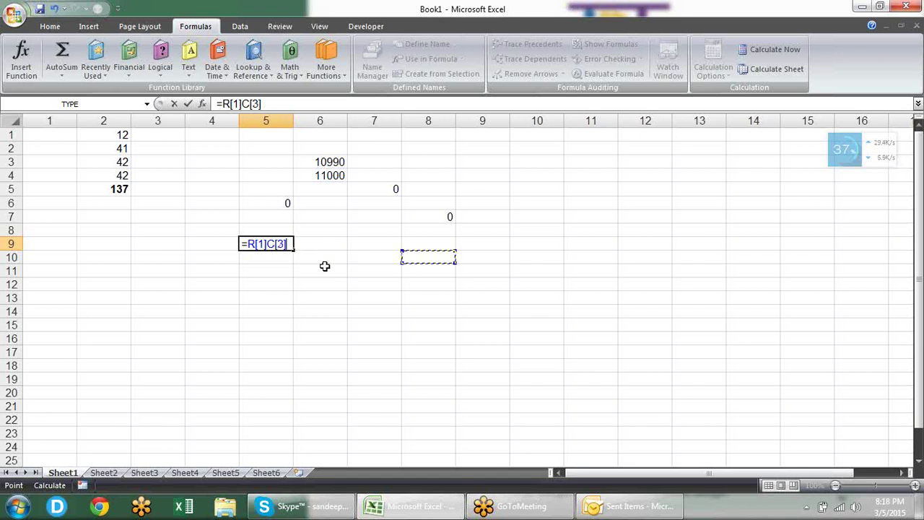
{"action": "key", "text": "Left"}
{"action": "key", "text": "Left"}
{"action": "key", "text": "Left"}
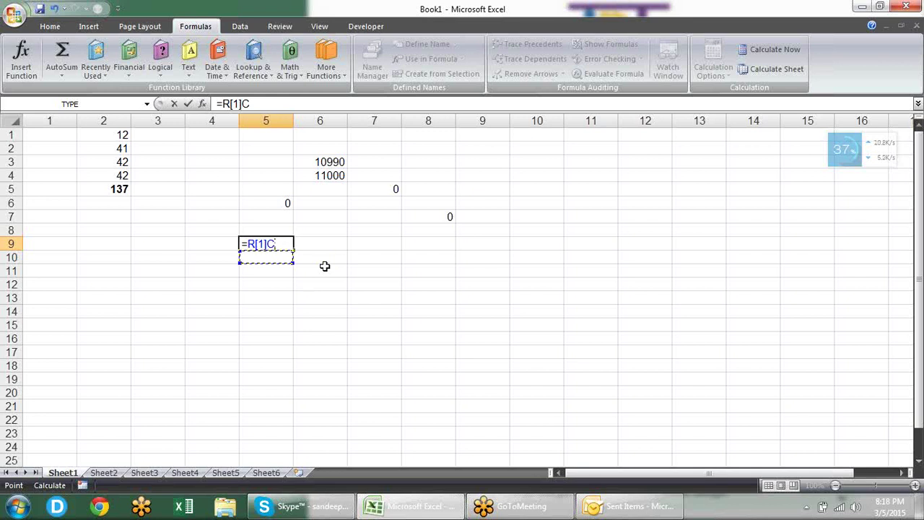
{"action": "key", "text": "Left"}
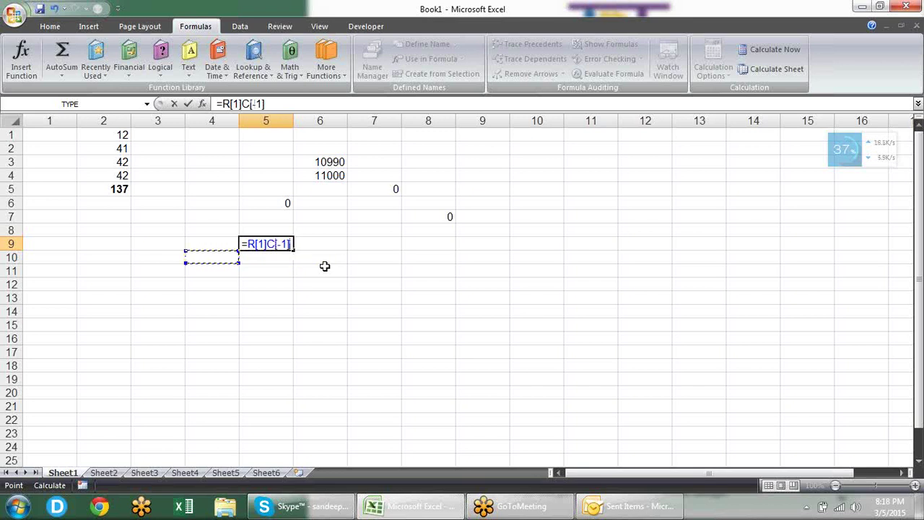
{"action": "key", "text": "Left"}
{"action": "key", "text": "Left"}
{"action": "key", "text": "Left"}
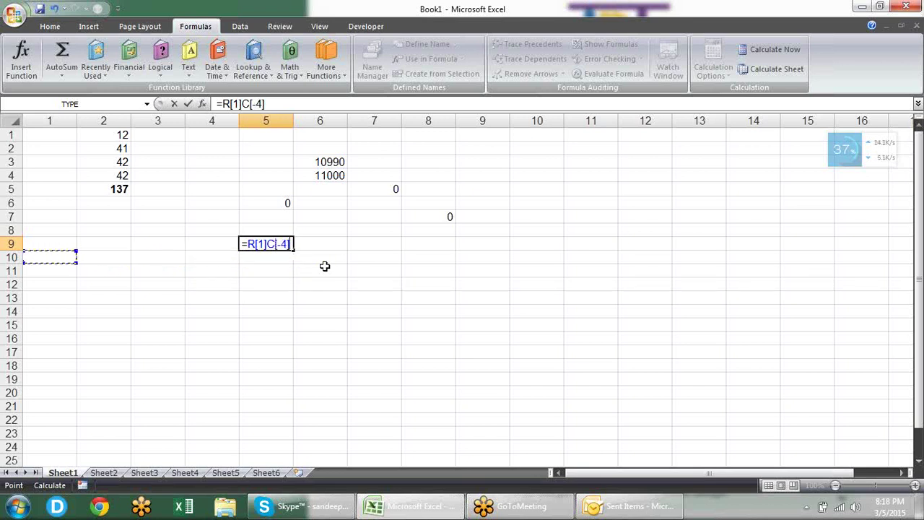
{"action": "key", "text": "Up"}
{"action": "key", "text": "Up"}
{"action": "key", "text": "Up"}
{"action": "key", "text": "Up"}
{"action": "key", "text": "Up"}
{"action": "key", "text": "Up"}
{"action": "key", "text": "Up"}
{"action": "key", "text": "Up"}
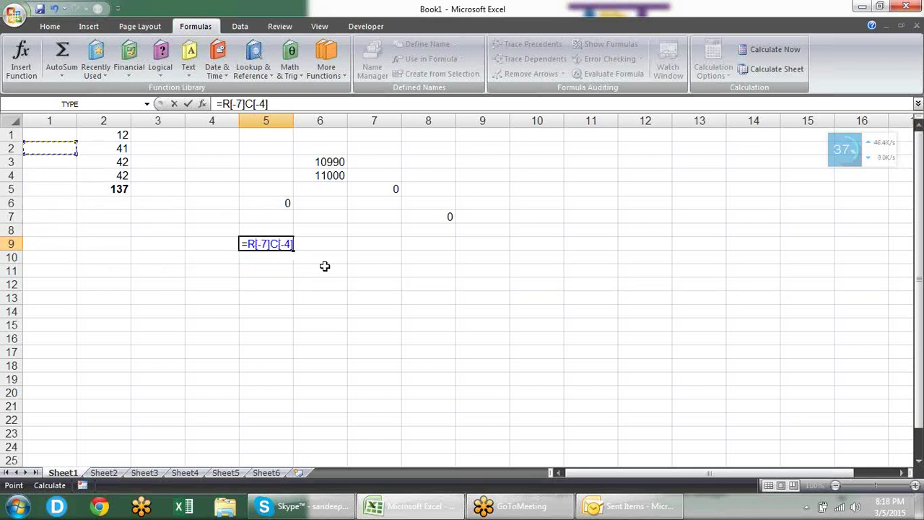
{"action": "key", "text": "Up"}
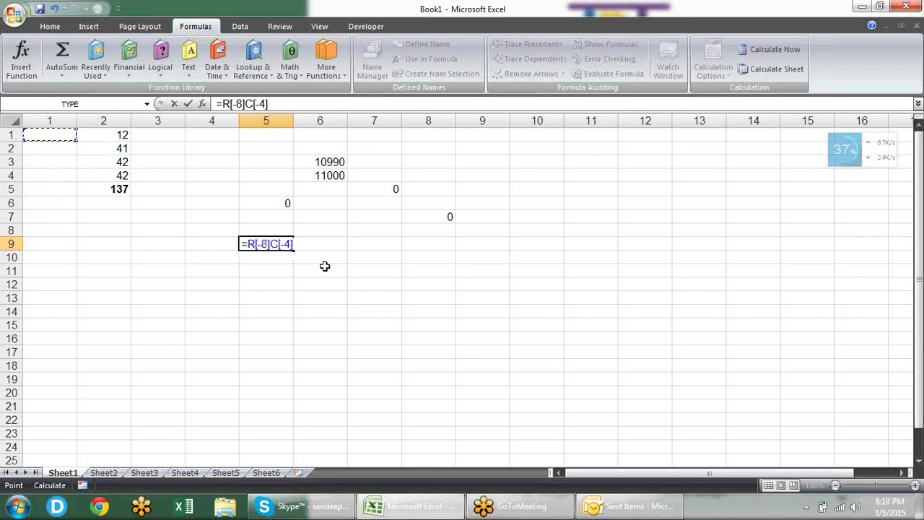
{"action": "key", "text": "Escape"}
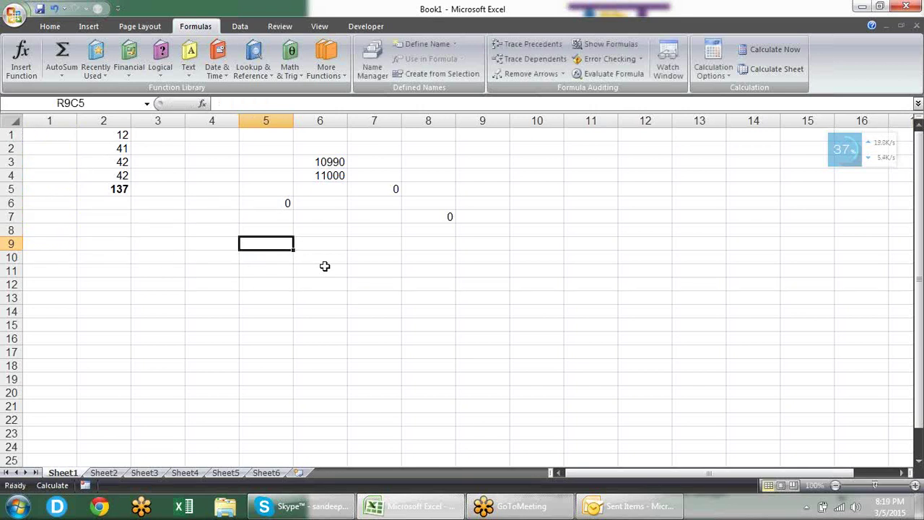
Step: Uncheck R1C1 reference style in Excel Options' Formulas page and apply the change
{"action": "left_click", "coordinate": [51, 27]}
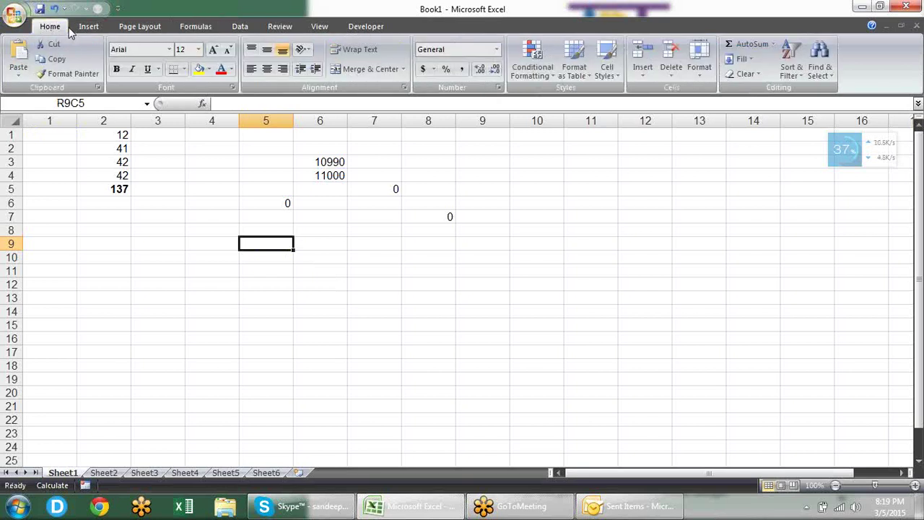
{"action": "left_click", "coordinate": [14, 16]}
{"action": "left_click", "coordinate": [180, 307]}
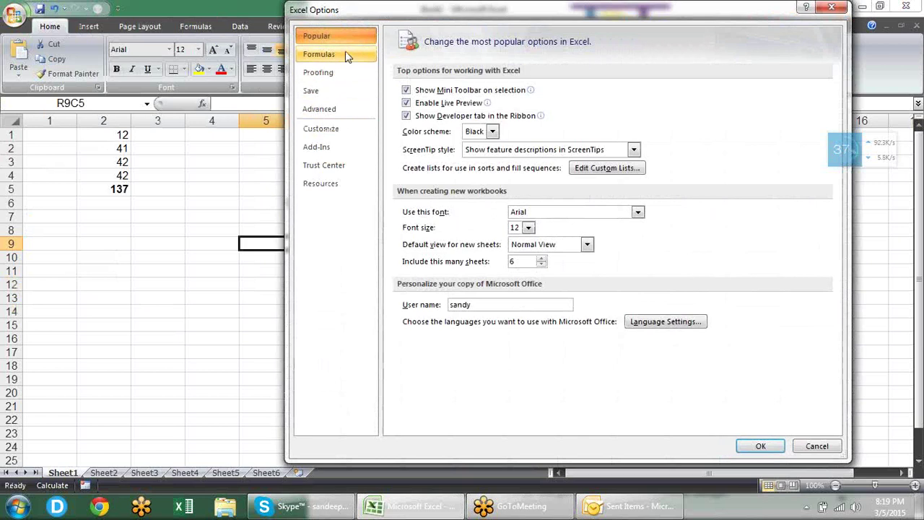
{"action": "left_click", "coordinate": [345, 55]}
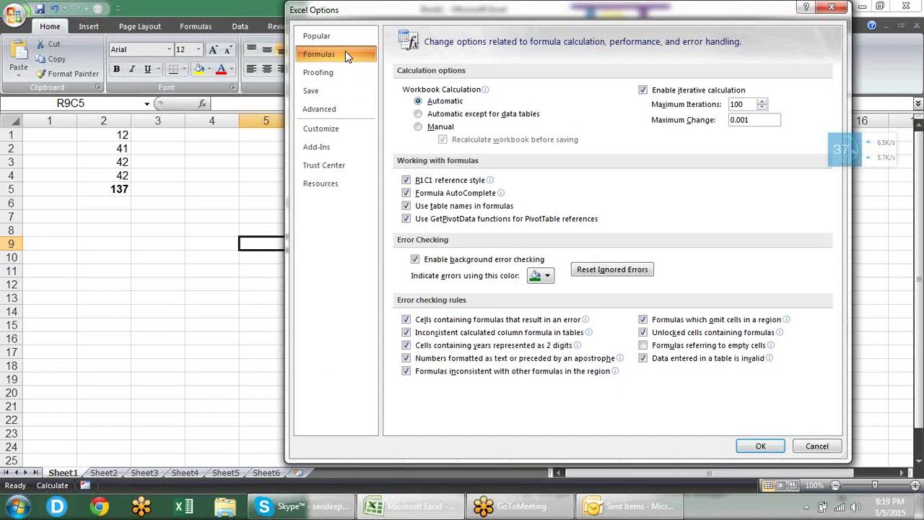
{"action": "left_click", "coordinate": [420, 182]}
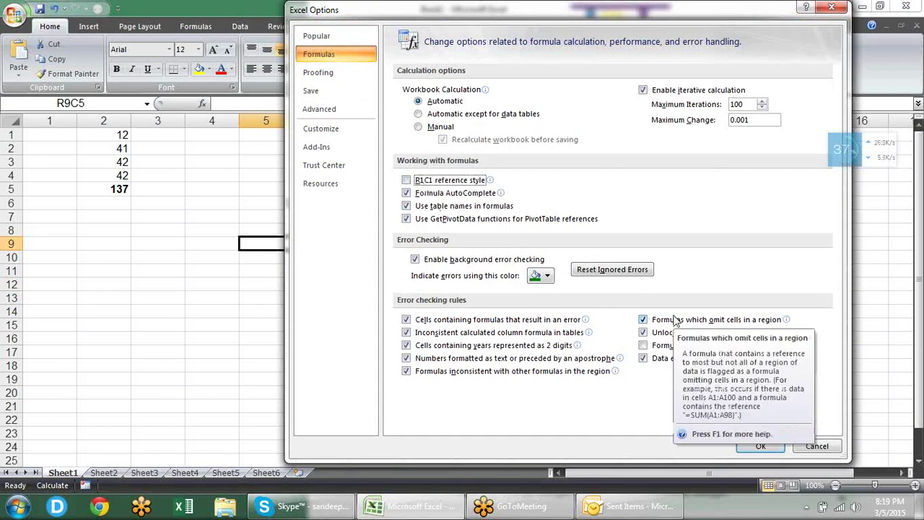
{"action": "left_click_drag", "start_coordinate": [497, 13], "coordinate": [586, 50]}
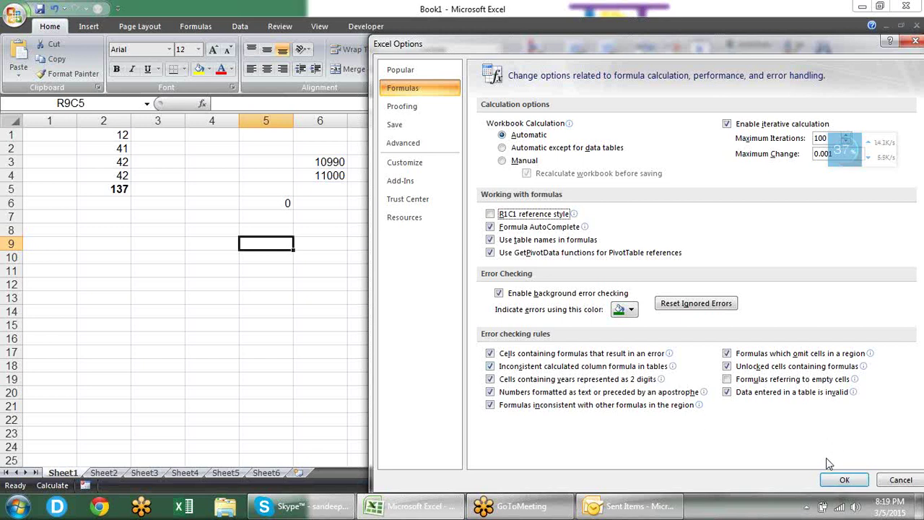
{"action": "left_click", "coordinate": [841, 480]}
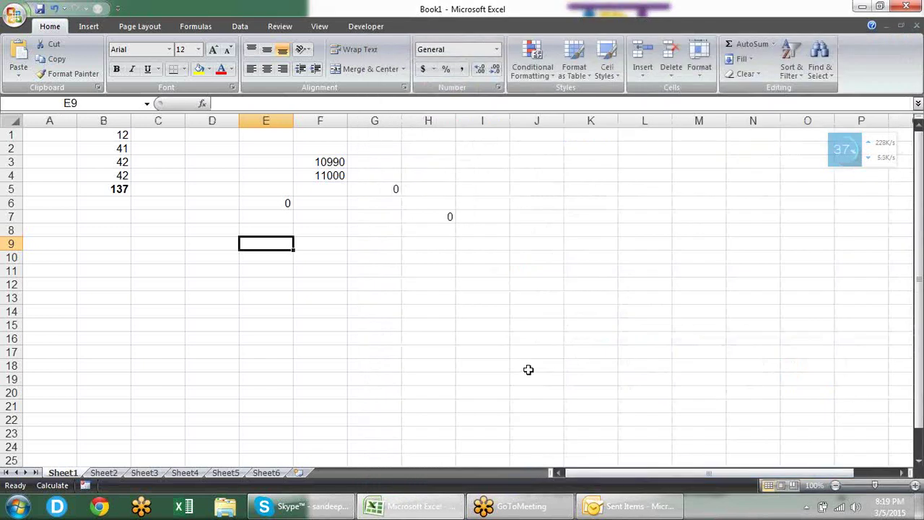
Step: Try =vl suggestions in E9, accept VALUE, cancel it, then reopen Excel Options
{"action": "type", "text": "=vl"}
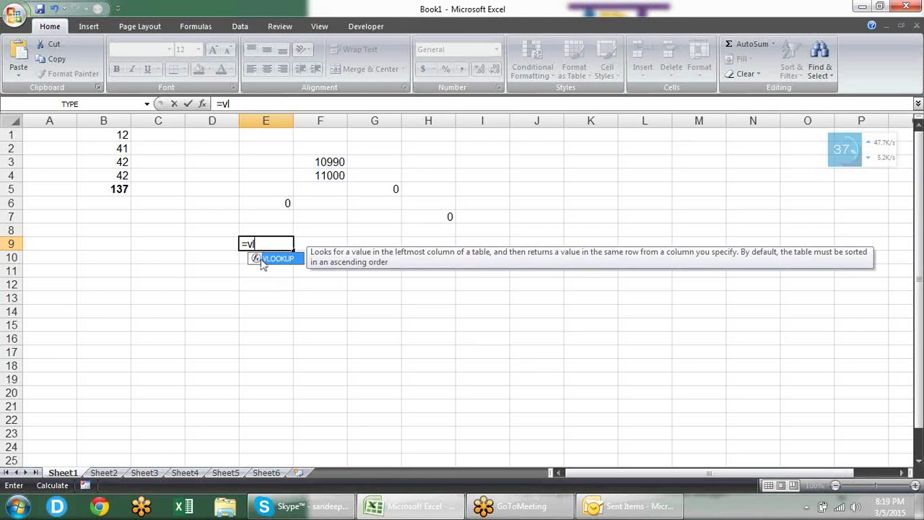
{"action": "key", "text": "BackSpace"}
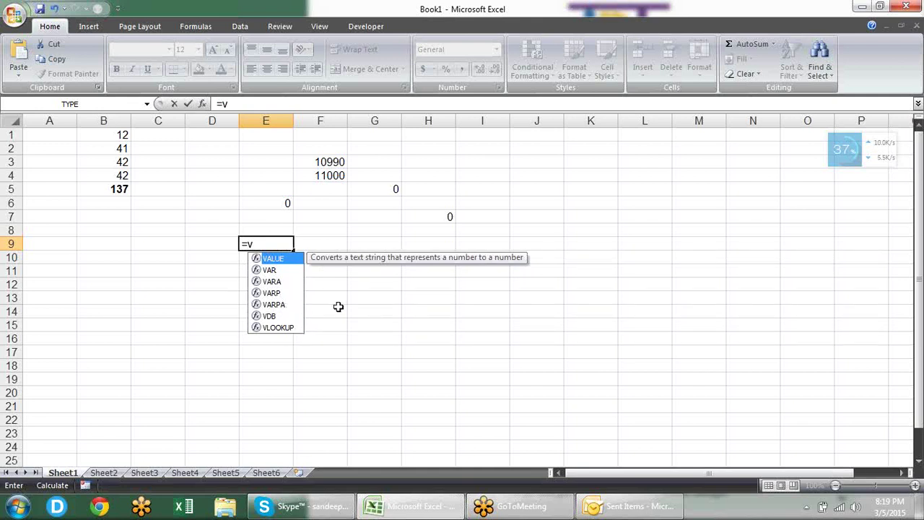
{"action": "key", "text": "Tab"}
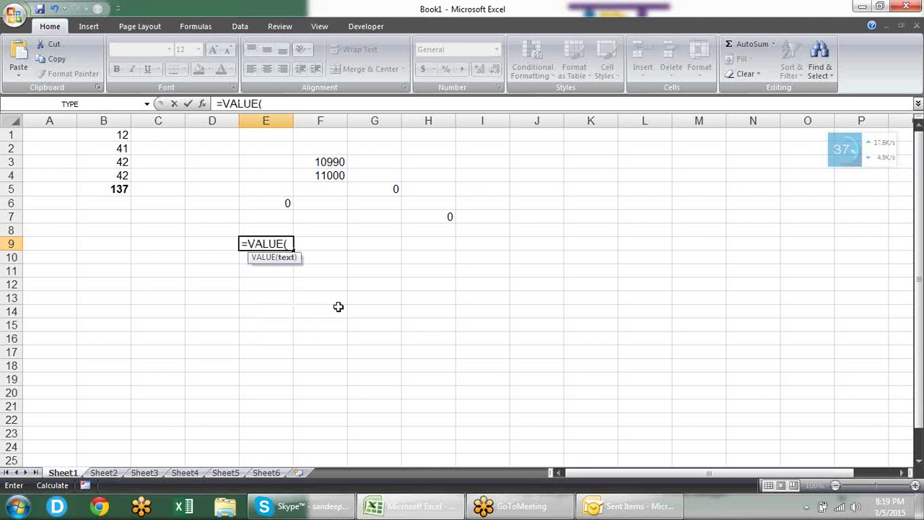
{"action": "key", "text": "Escape"}
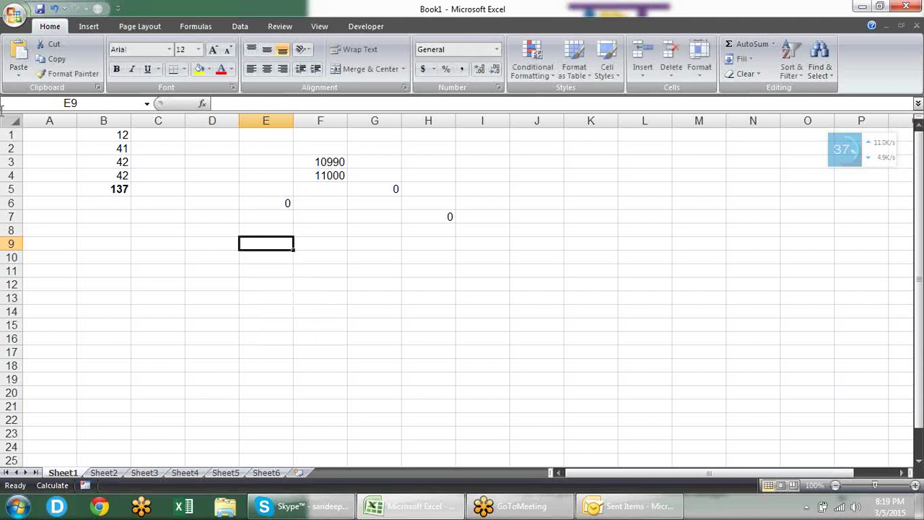
{"action": "left_click", "coordinate": [14, 15]}
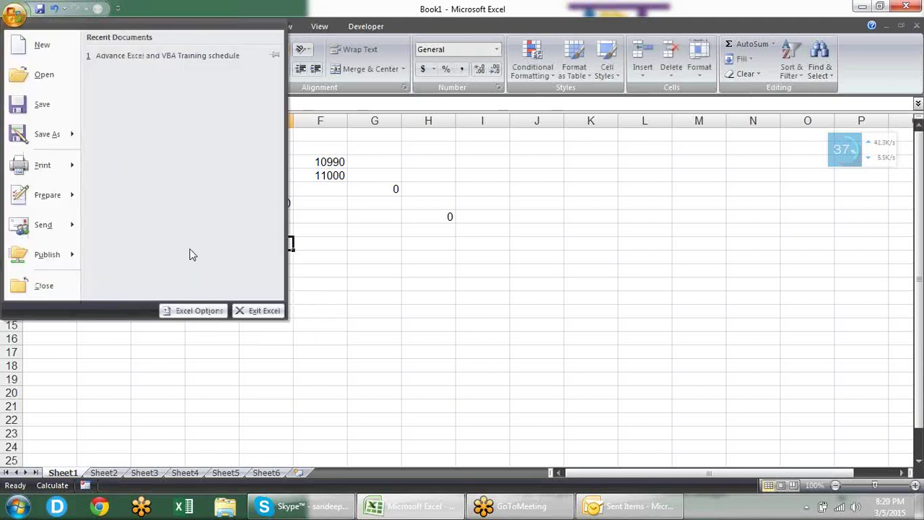
{"action": "left_click", "coordinate": [196, 312]}
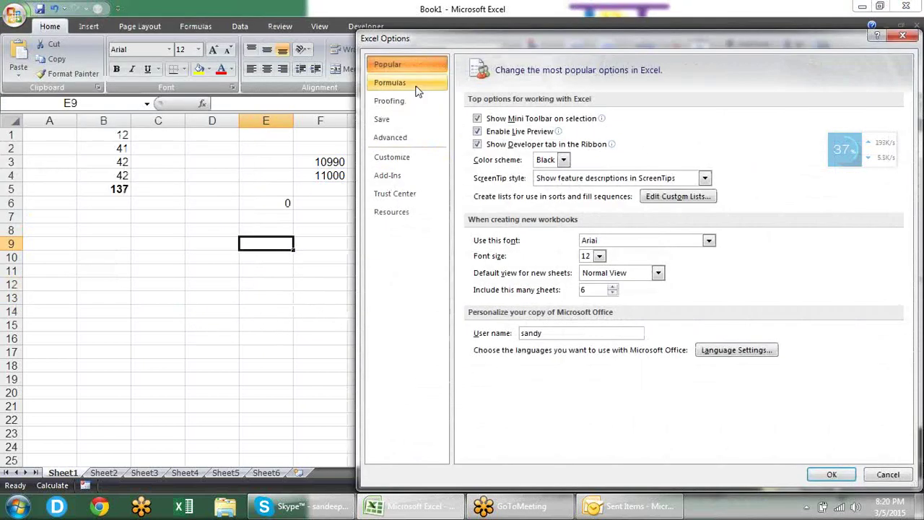
Step: Check Formula AutoComplete on the Formulas page, close Options, and select B1:B4
{"action": "left_click", "coordinate": [416, 87]}
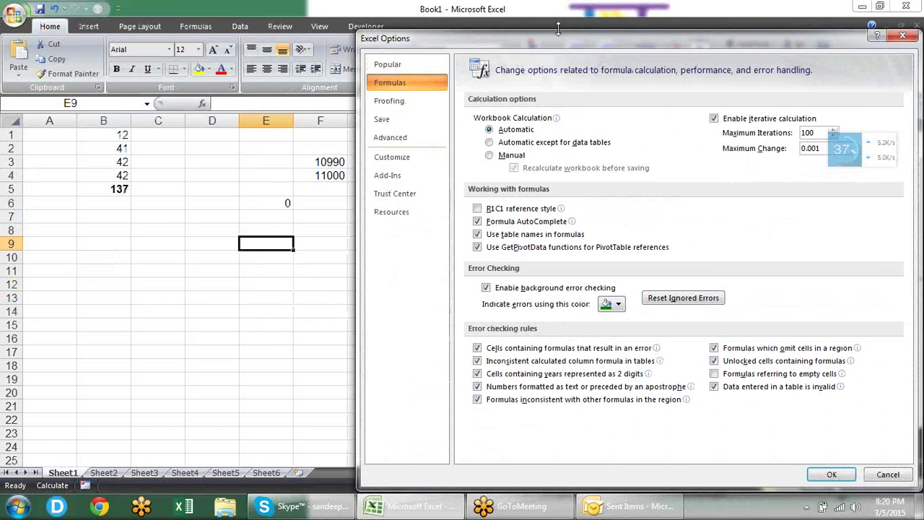
{"action": "left_click_drag", "start_coordinate": [559, 28], "coordinate": [495, 13]}
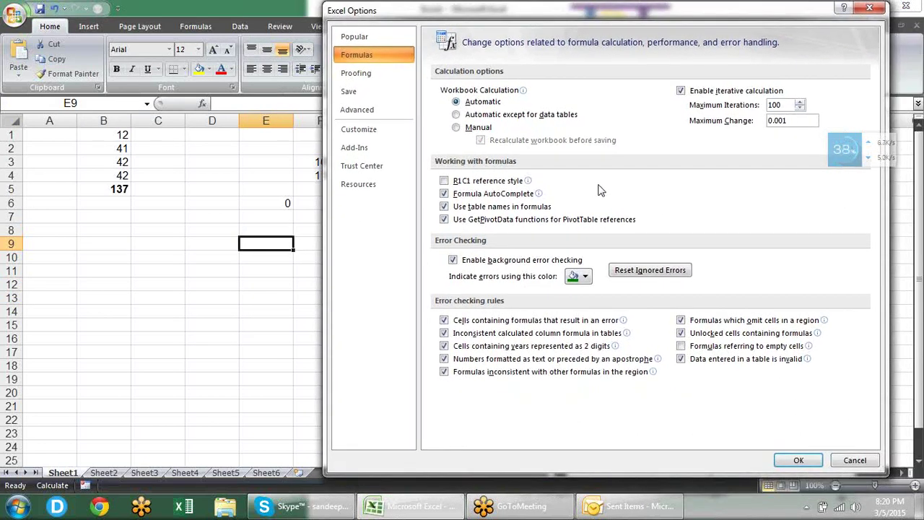
{"action": "left_click", "coordinate": [444, 194]}
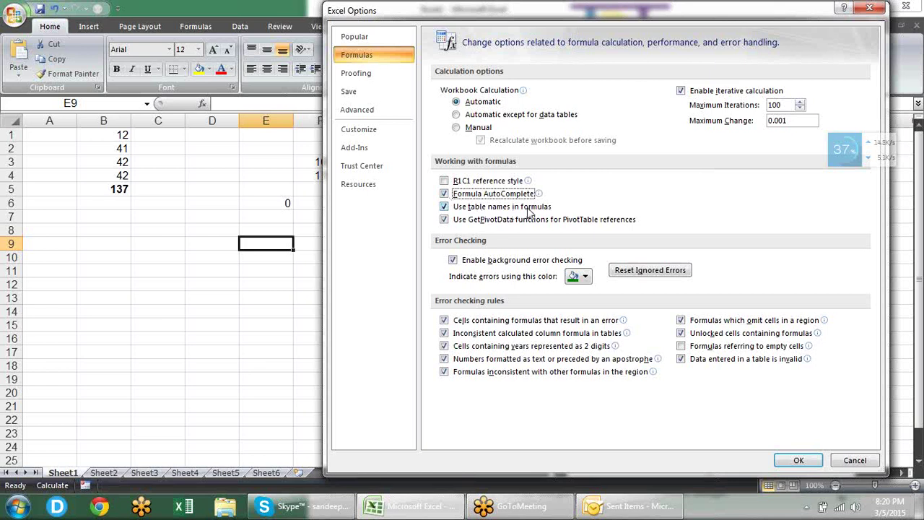
{"action": "key", "text": "Return"}
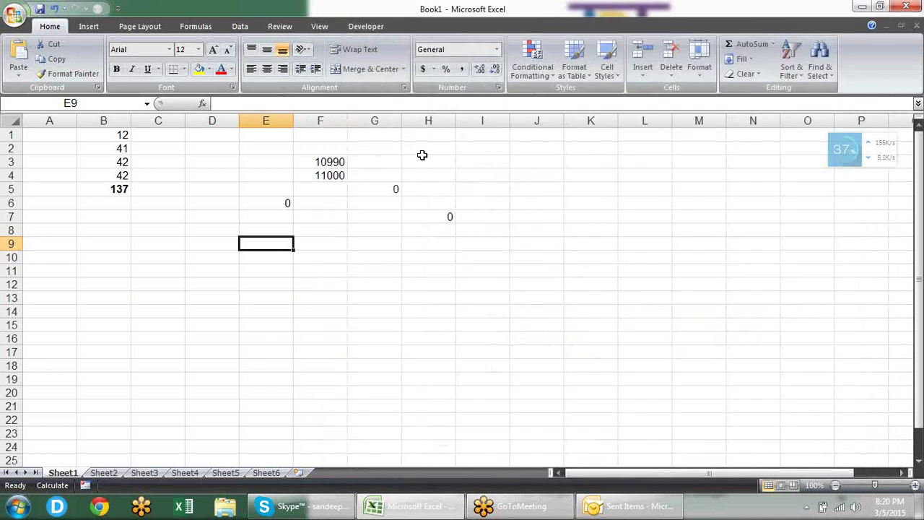
{"action": "left_click_drag", "start_coordinate": [107, 135], "coordinate": [114, 176]}
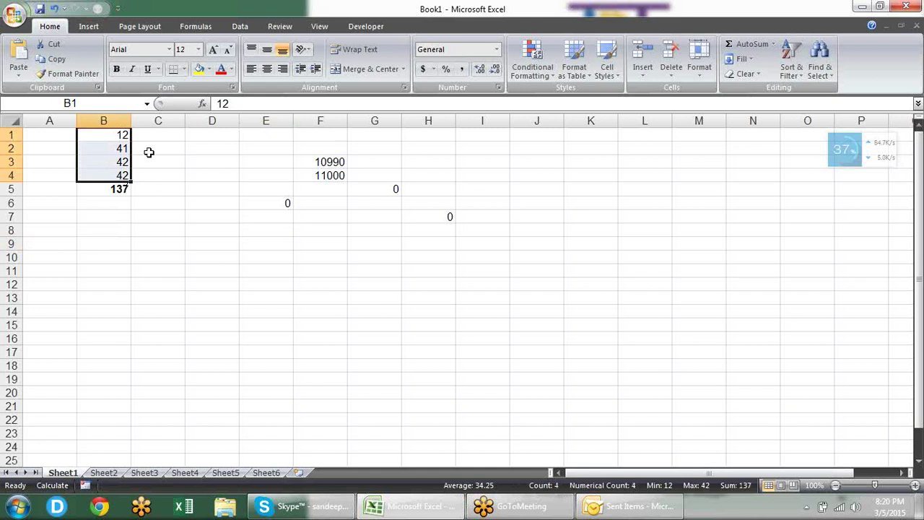
Step: Enter the names sandeep, pradeep and teli in C1:C3
{"action": "left_click", "coordinate": [109, 135]}
{"action": "left_click_drag", "start_coordinate": [144, 171], "coordinate": [145, 169]}
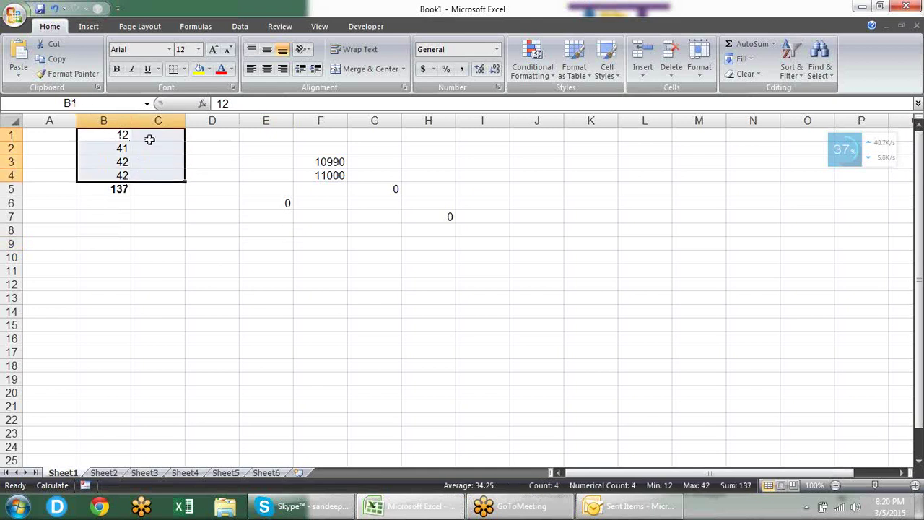
{"action": "left_click", "coordinate": [151, 135]}
{"action": "type", "text": "sandeep"}
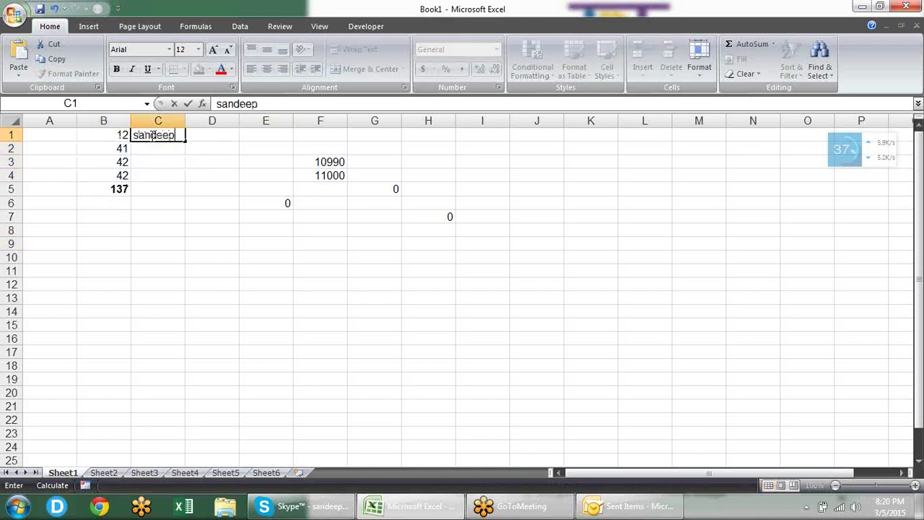
{"action": "key", "text": "Return"}
{"action": "type", "text": "pradeep"}
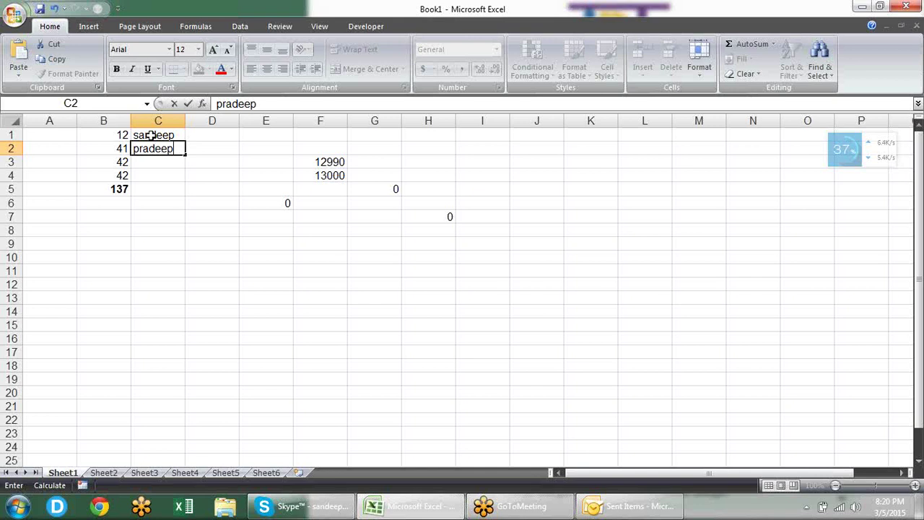
{"action": "key", "text": "Return"}
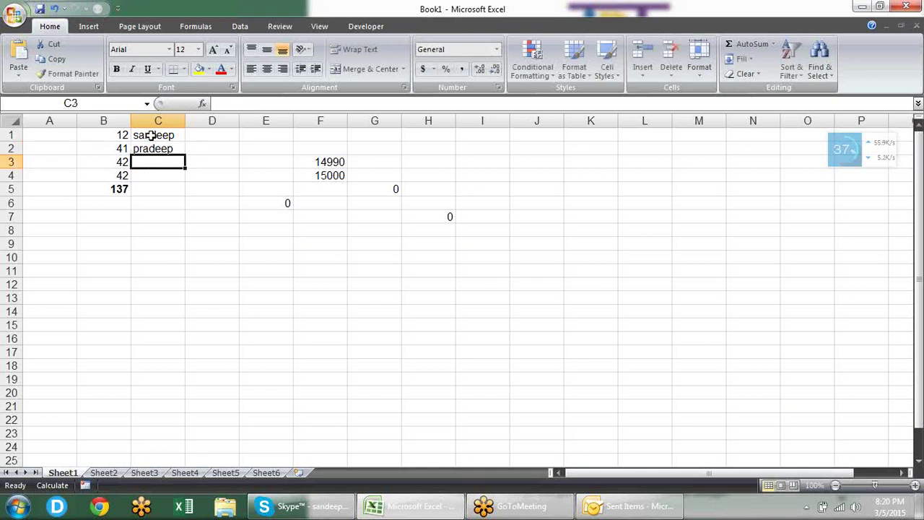
{"action": "type", "text": "teli"}
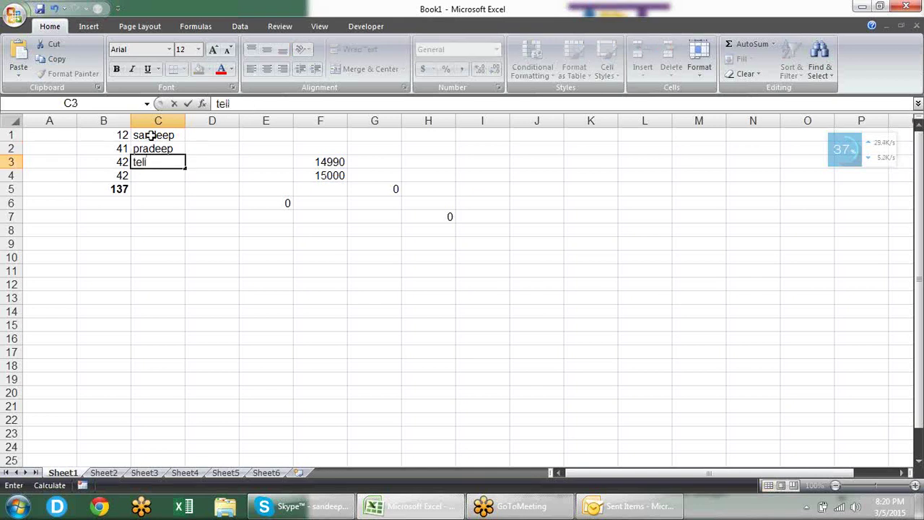
{"action": "key", "text": "Return"}
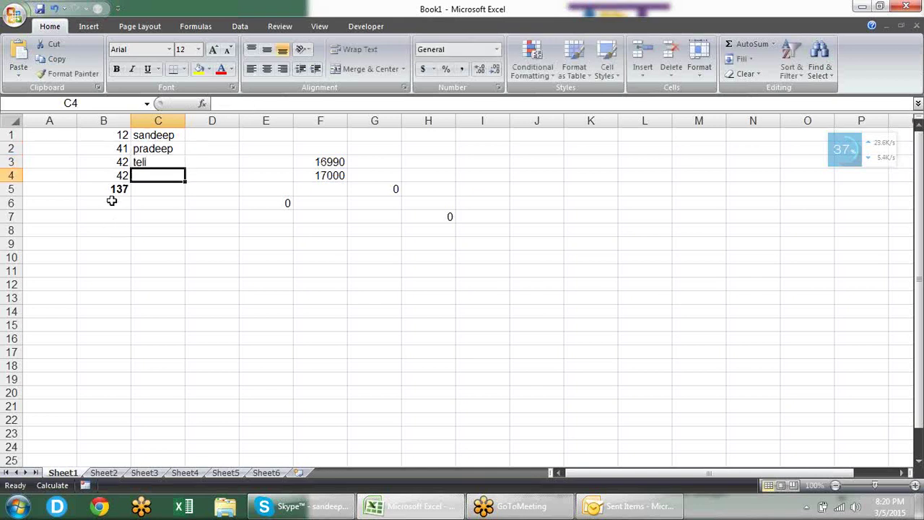
Step: Clear B4:C5 and convert B1:C3 into a table with Column1/Column2 headers
{"action": "left_click_drag", "start_coordinate": [118, 177], "coordinate": [153, 199]}
{"action": "key", "text": "Delete"}
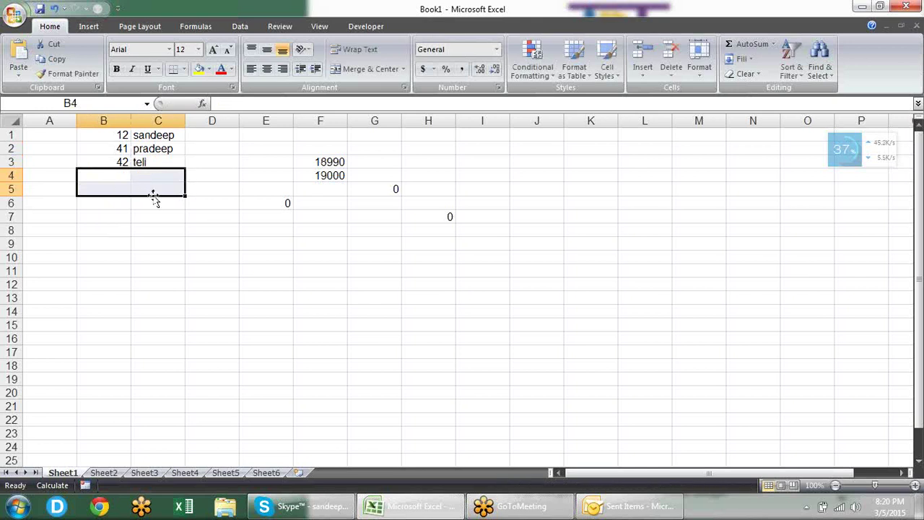
{"action": "left_click_drag", "start_coordinate": [124, 134], "coordinate": [150, 158]}
{"action": "key", "text": "ctrl+t"}
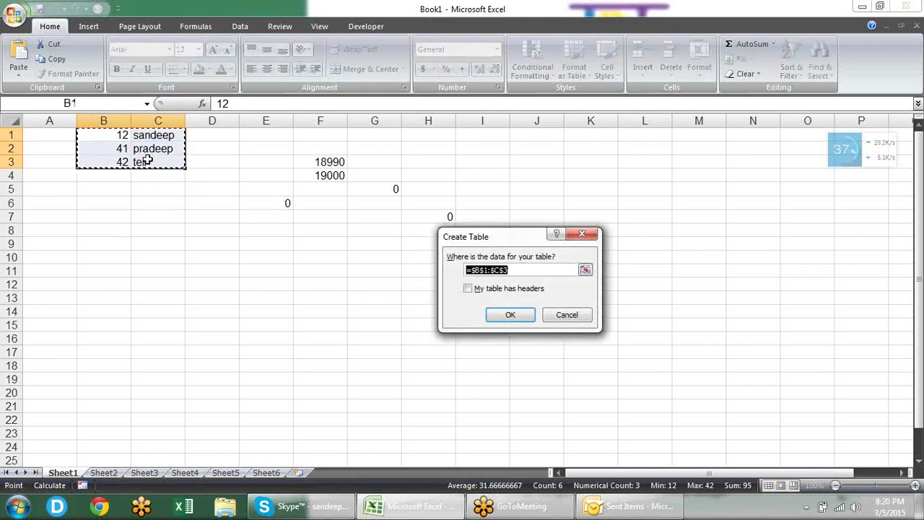
{"action": "key", "text": "Return"}
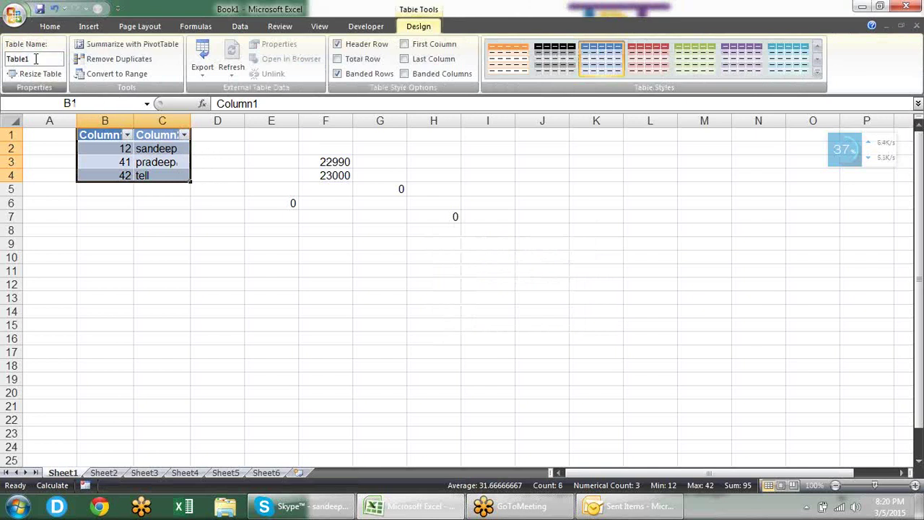
Step: Type =Table1 in E10 as a test, then cancel the entry
{"action": "left_click", "coordinate": [294, 254]}
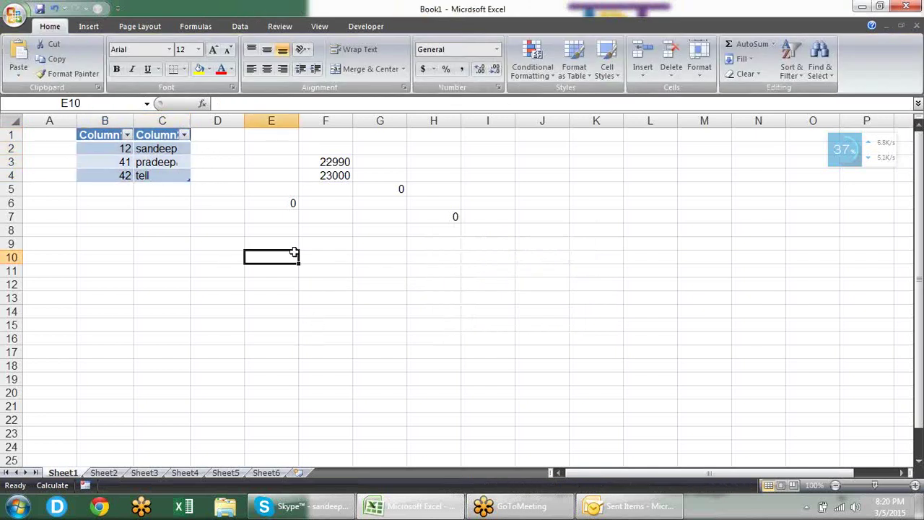
{"action": "type", "text": "=Table1"}
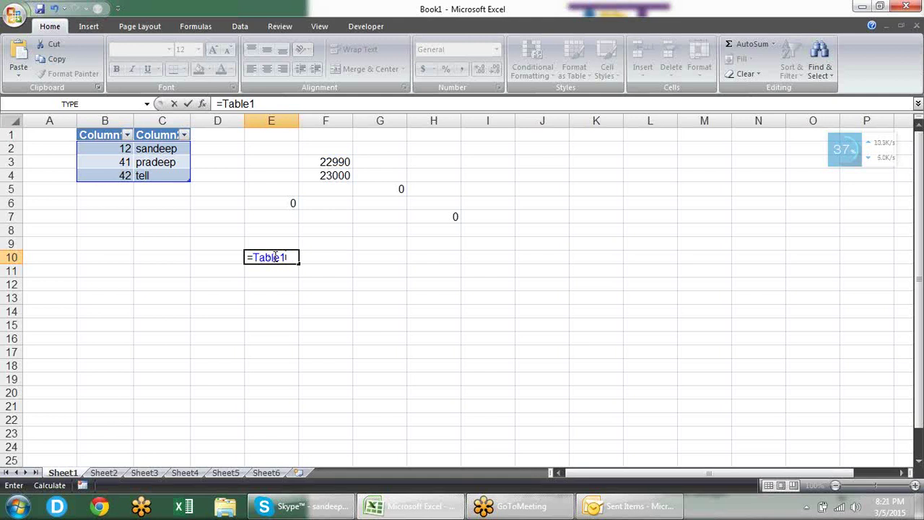
{"action": "key", "text": "Escape"}
{"action": "left_click", "coordinate": [9, 15]}
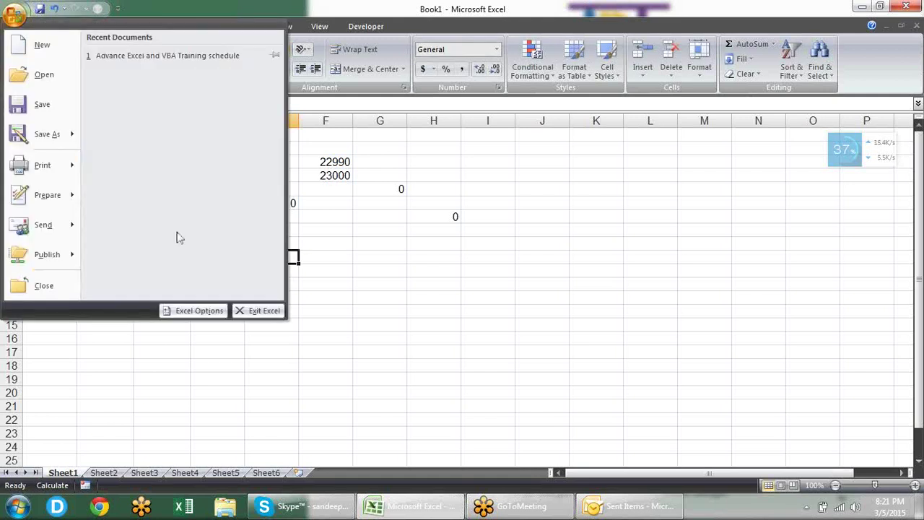
{"action": "left_click", "coordinate": [194, 311]}
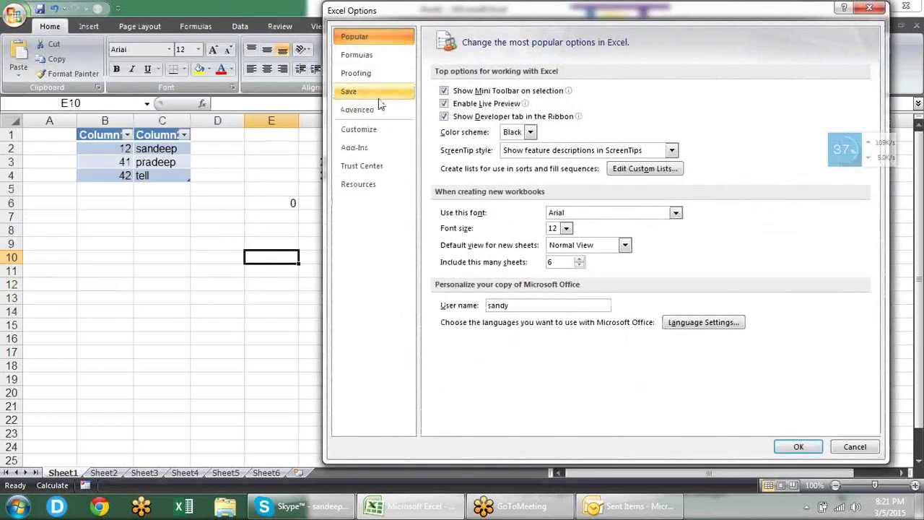
{"action": "left_click", "coordinate": [378, 58]}
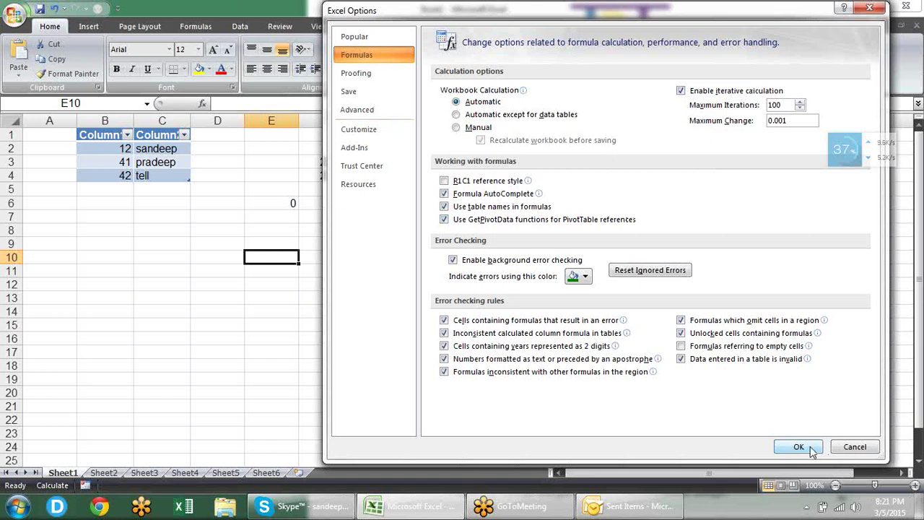
{"action": "left_click", "coordinate": [798, 447]}
{"action": "left_click", "coordinate": [283, 228]}
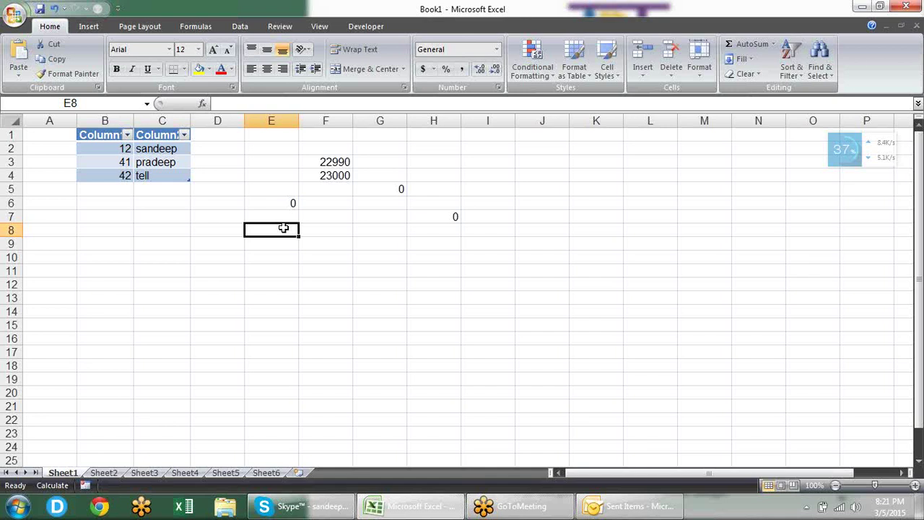
Step: Enter '00012 in E8 so it is stored as text
{"action": "type", "text": "'"}
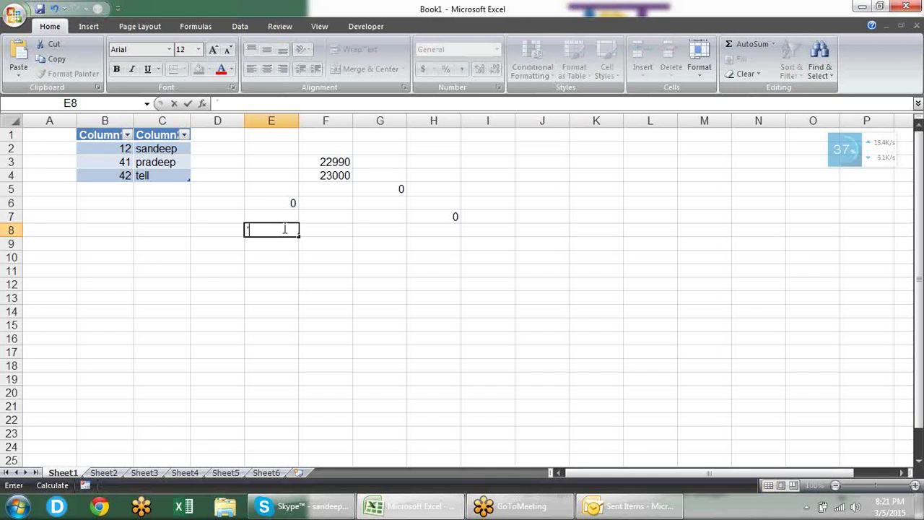
{"action": "type", "text": "00012"}
{"action": "key", "text": "Escape"}
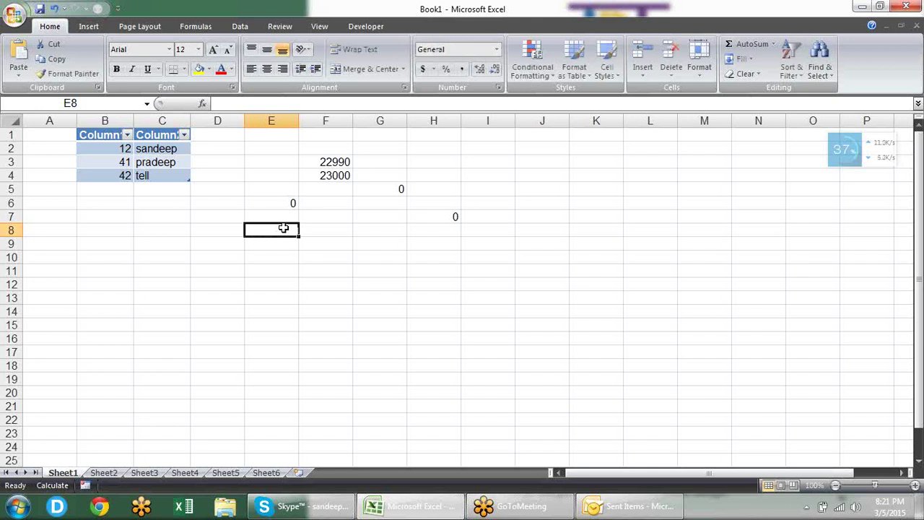
{"action": "type", "text": "'"}
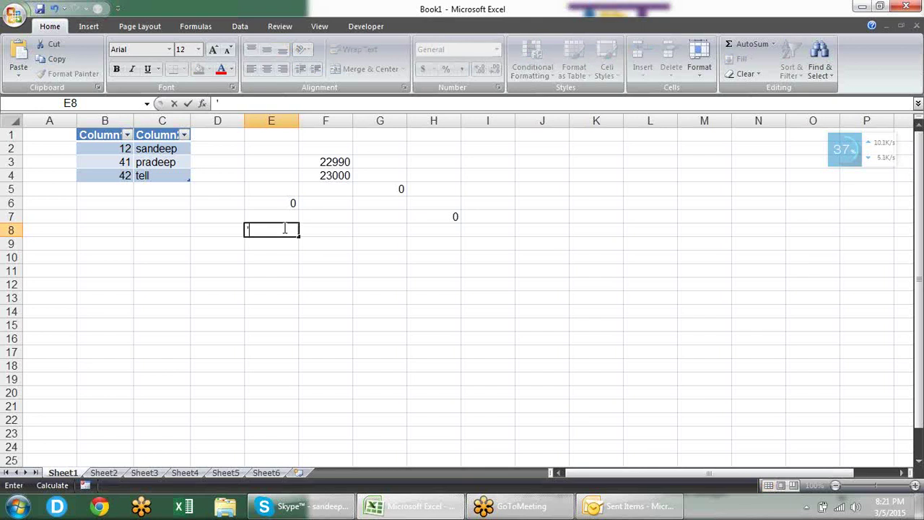
{"action": "type", "text": "00012"}
{"action": "key", "text": "Return"}
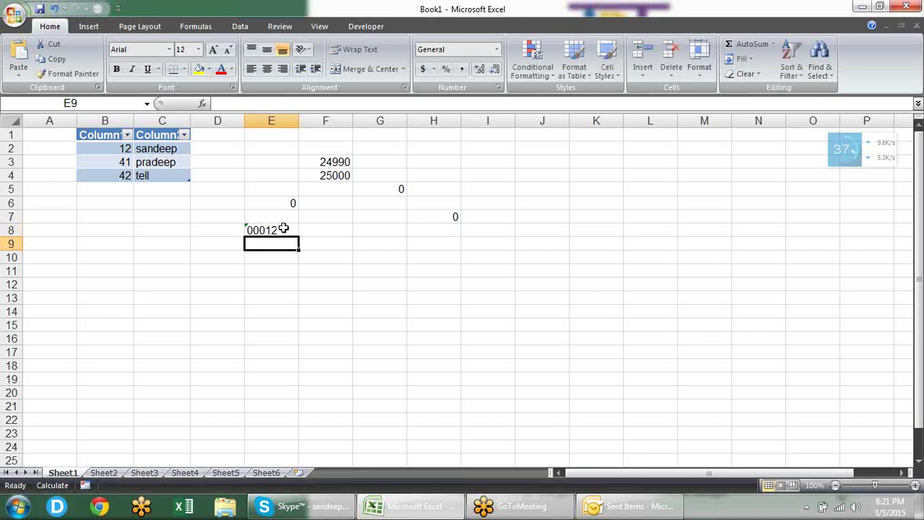
Step: Enter 000125 in E10, which becomes the number 125
{"action": "left_click", "coordinate": [284, 228]}
{"action": "key", "text": "Down"}
{"action": "left_click", "coordinate": [284, 228]}
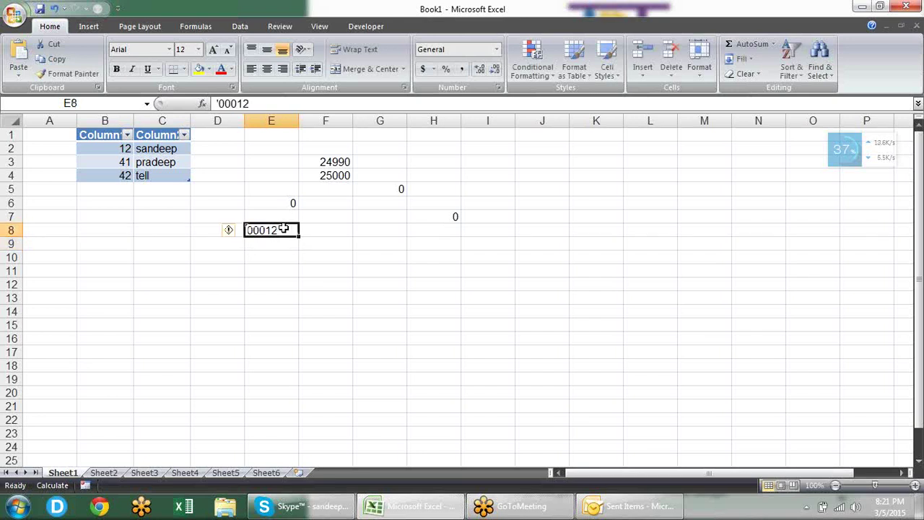
{"action": "key", "text": "Down"}
{"action": "key", "text": "Down"}
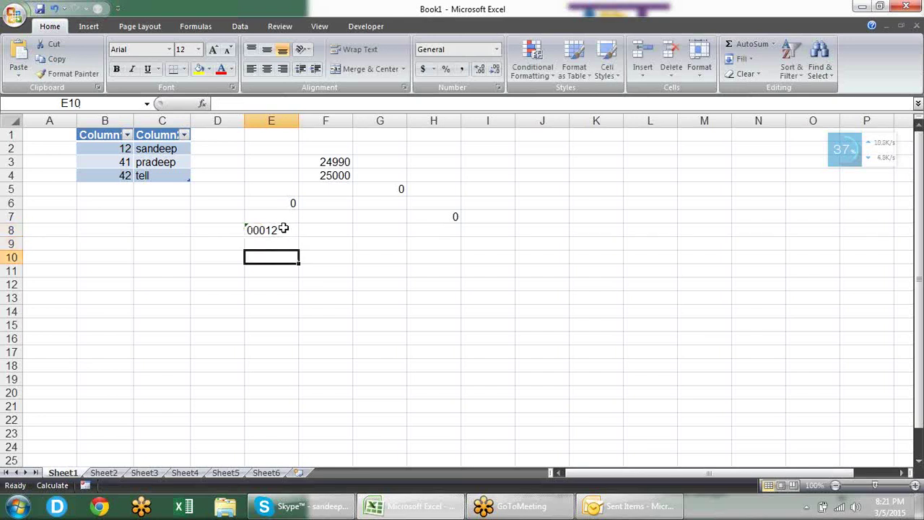
{"action": "type", "text": "000125"}
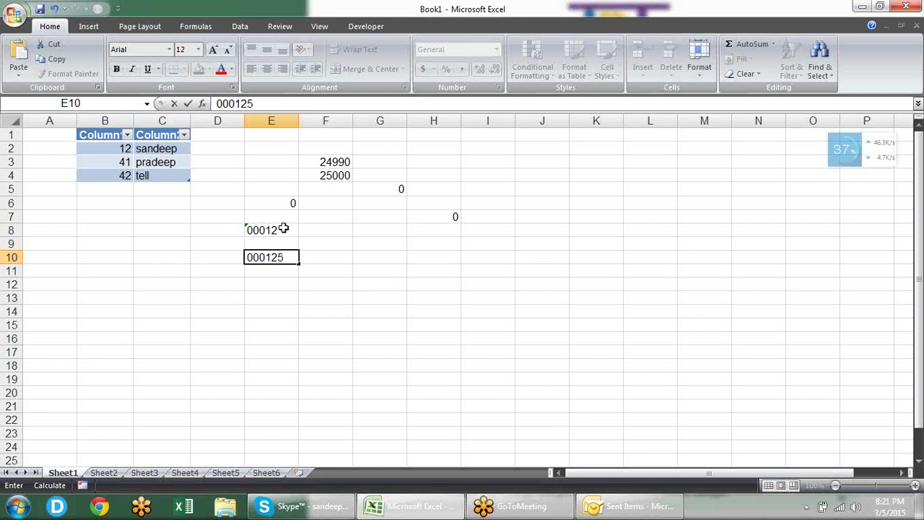
{"action": "key", "text": "Return"}
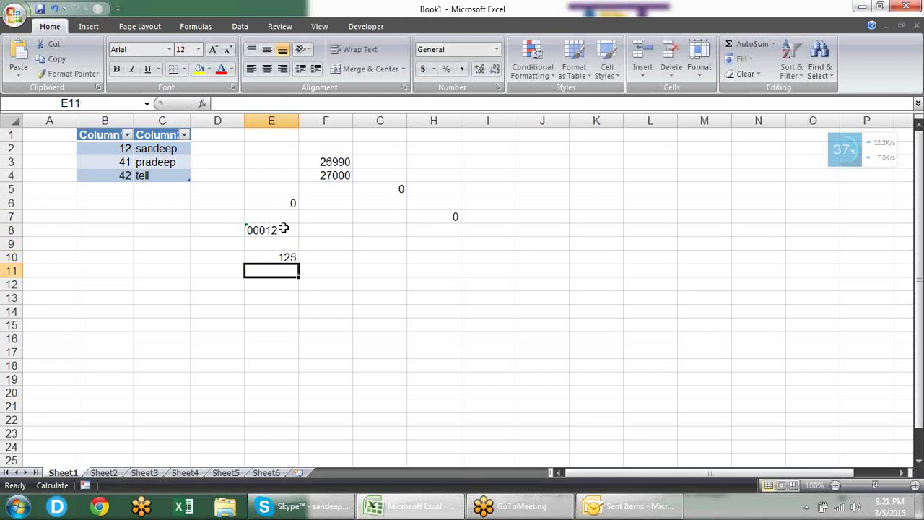
Step: View the number-stored-as-text error options for E8, dismiss them, and open the file menu
{"action": "left_click", "coordinate": [292, 227]}
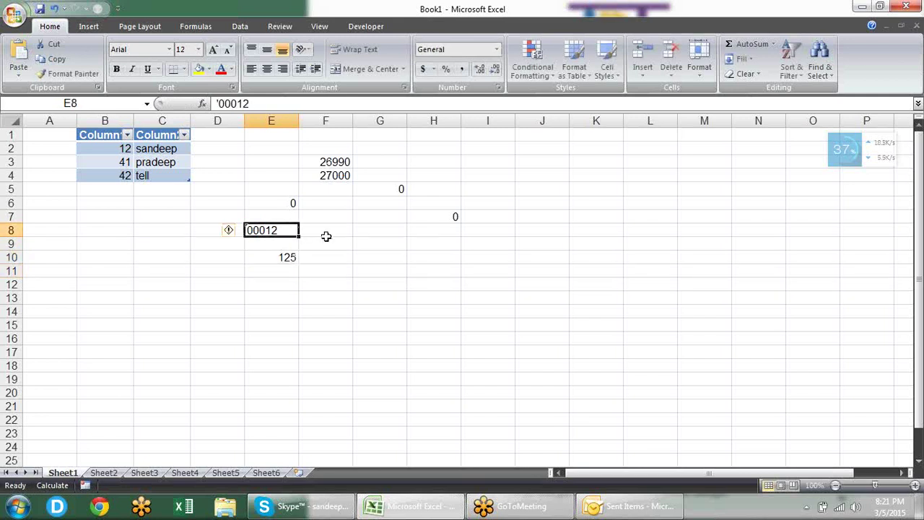
{"action": "left_click", "coordinate": [326, 236]}
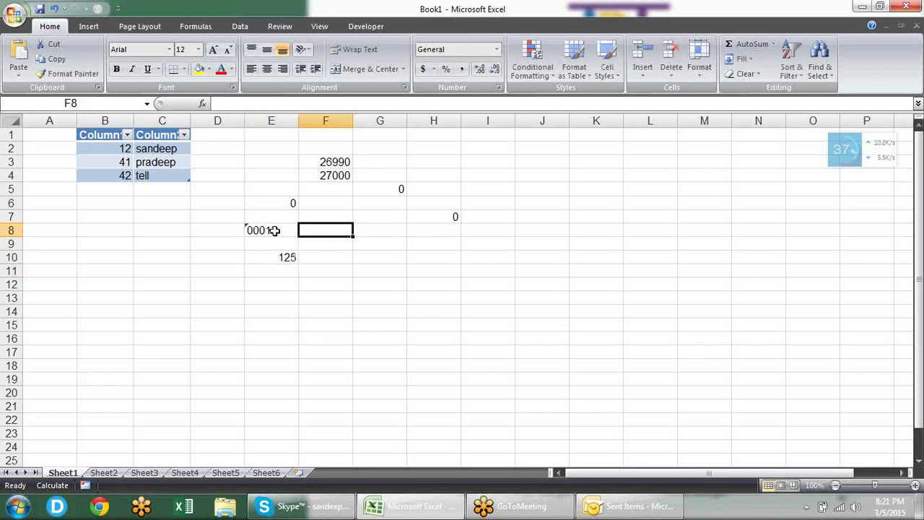
{"action": "left_click", "coordinate": [274, 231]}
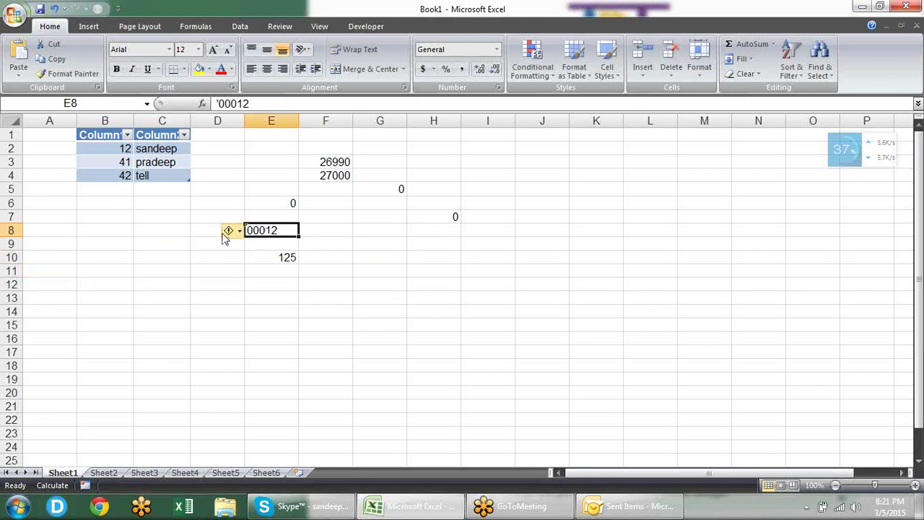
{"action": "mouse_move", "coordinate": [238, 238]}
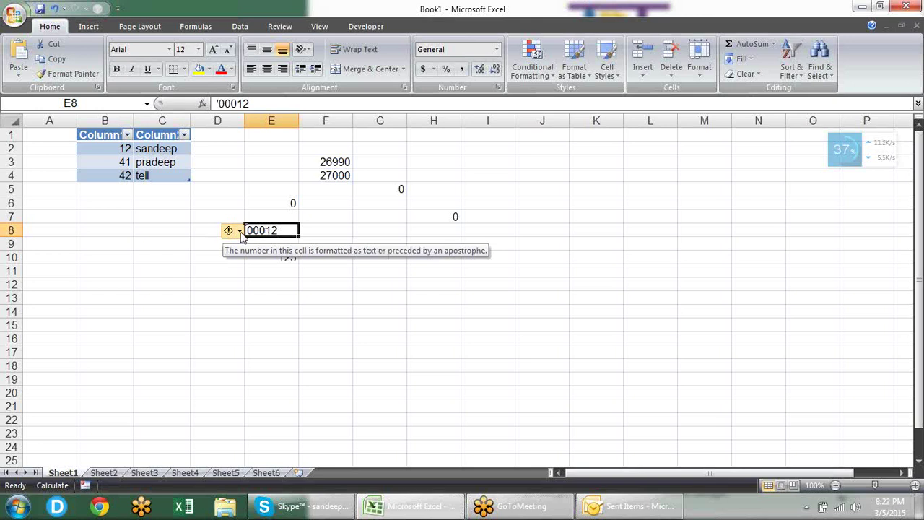
{"action": "left_click", "coordinate": [240, 233]}
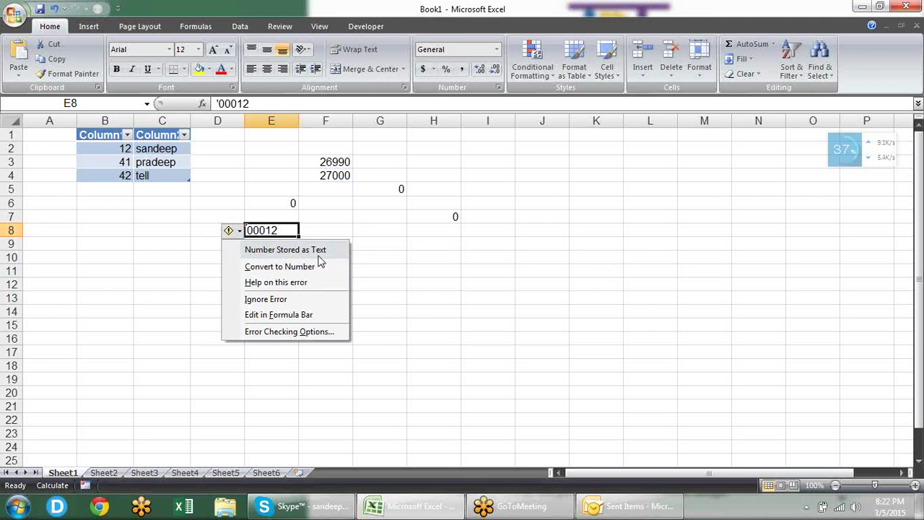
{"action": "left_click", "coordinate": [375, 233]}
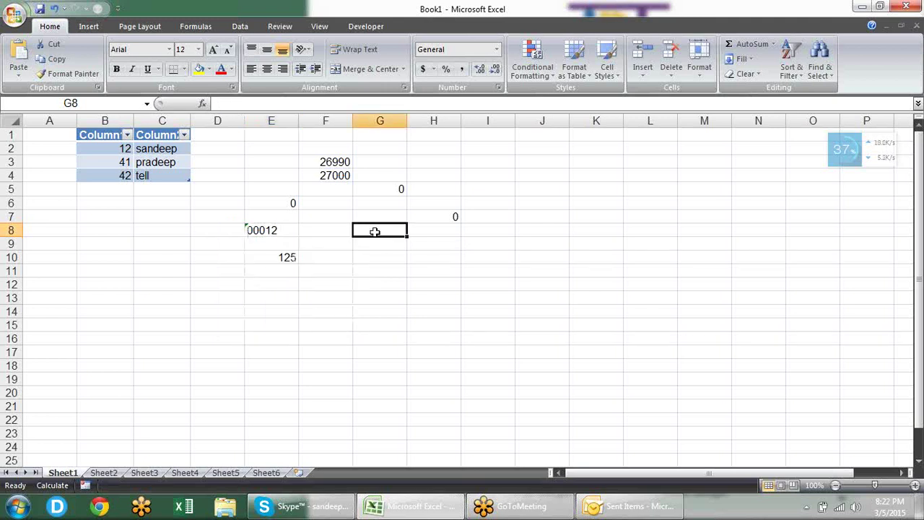
{"action": "left_click", "coordinate": [260, 229]}
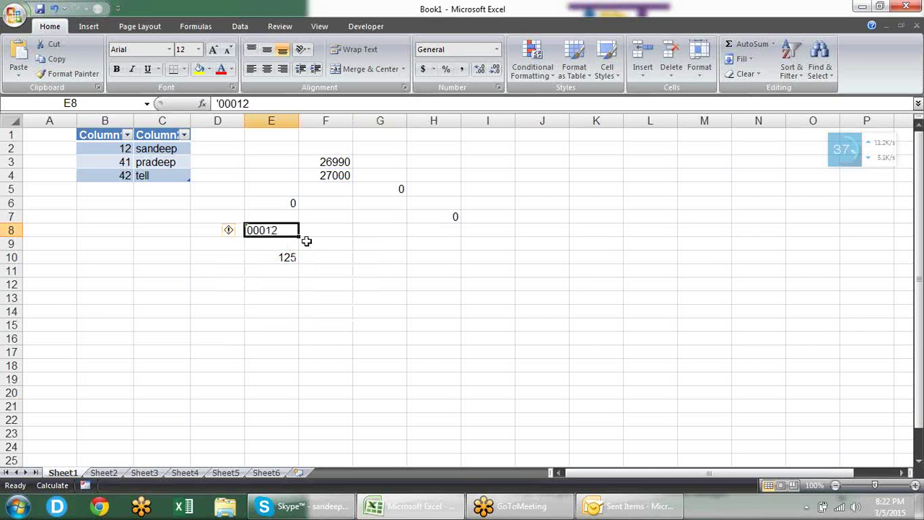
{"action": "left_click", "coordinate": [13, 18]}
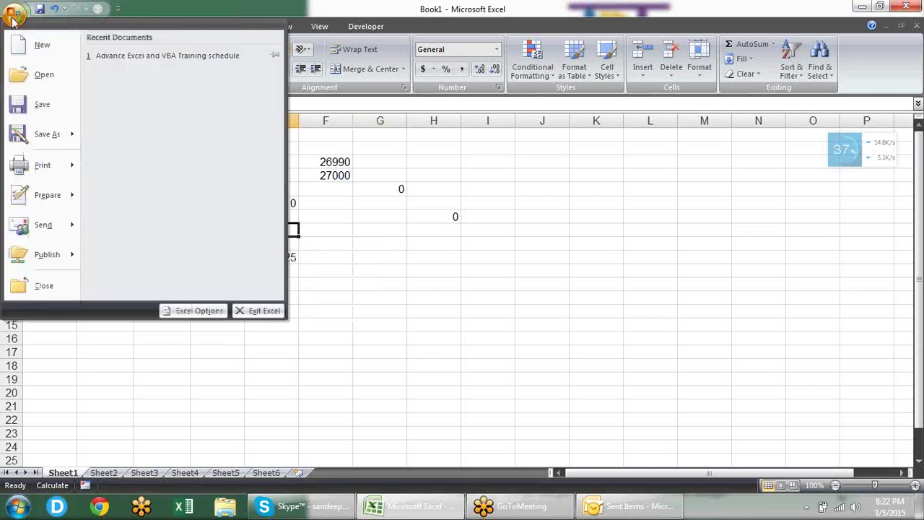
Step: Open Excel Options on Formulas and view error-indicator colours without changing them
{"action": "left_click", "coordinate": [189, 310]}
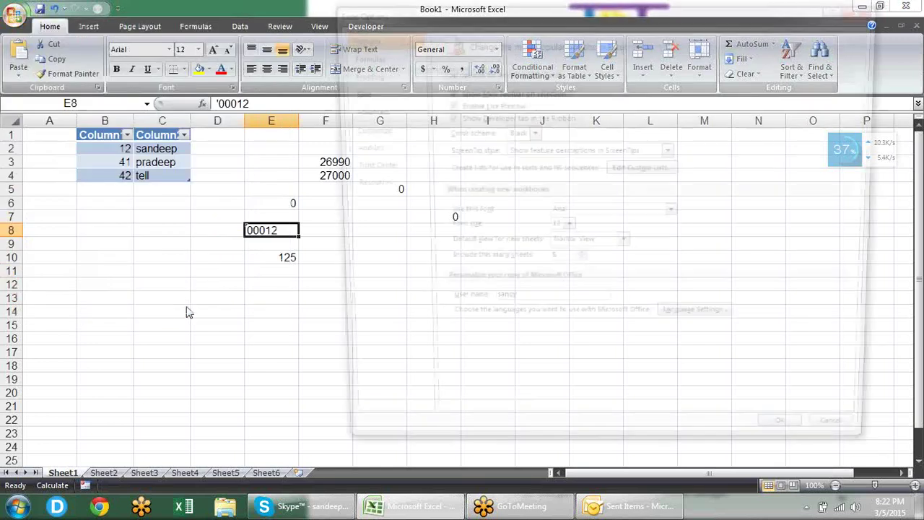
{"action": "left_click", "coordinate": [346, 56]}
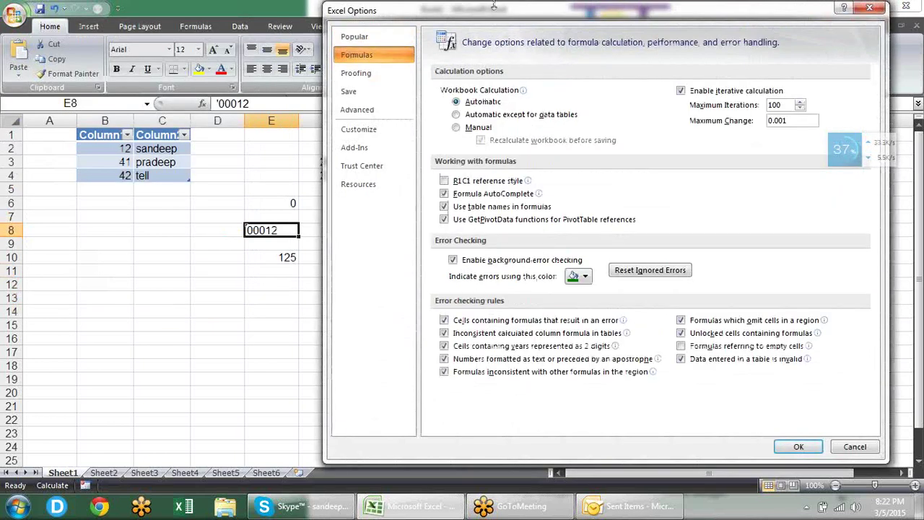
{"action": "left_click_drag", "start_coordinate": [494, 6], "coordinate": [353, 6]}
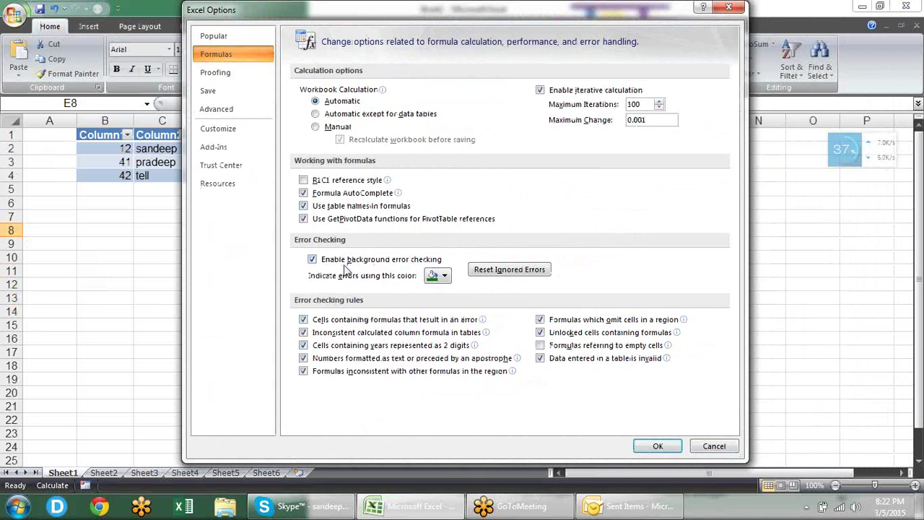
{"action": "left_click", "coordinate": [445, 278]}
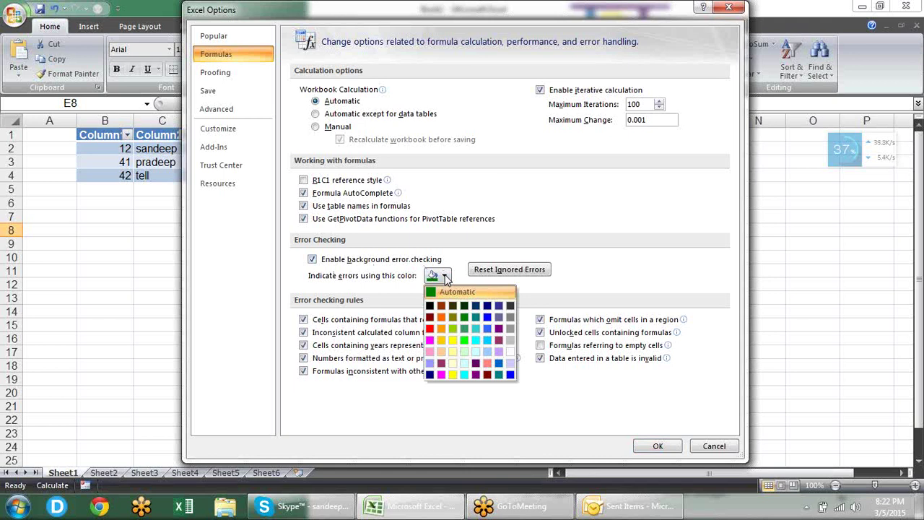
{"action": "left_click", "coordinate": [646, 264]}
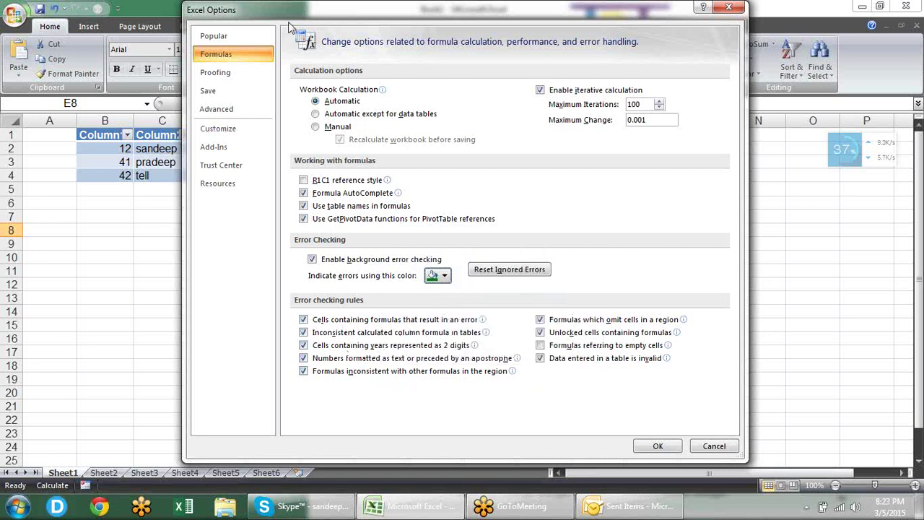
Step: Toggle the numbers-formatted-as-text rule off and back on, apply, and select G10
{"action": "left_click_drag", "start_coordinate": [284, 13], "coordinate": [485, 13]}
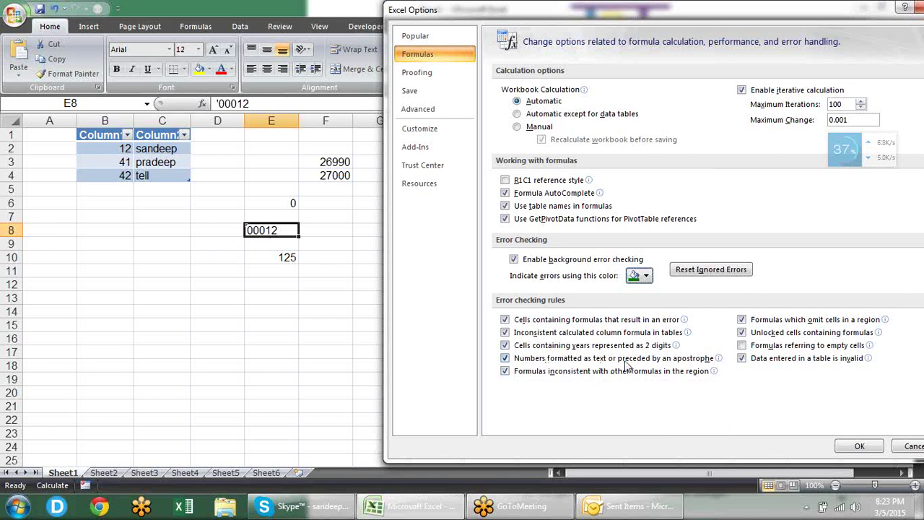
{"action": "left_click", "coordinate": [504, 358]}
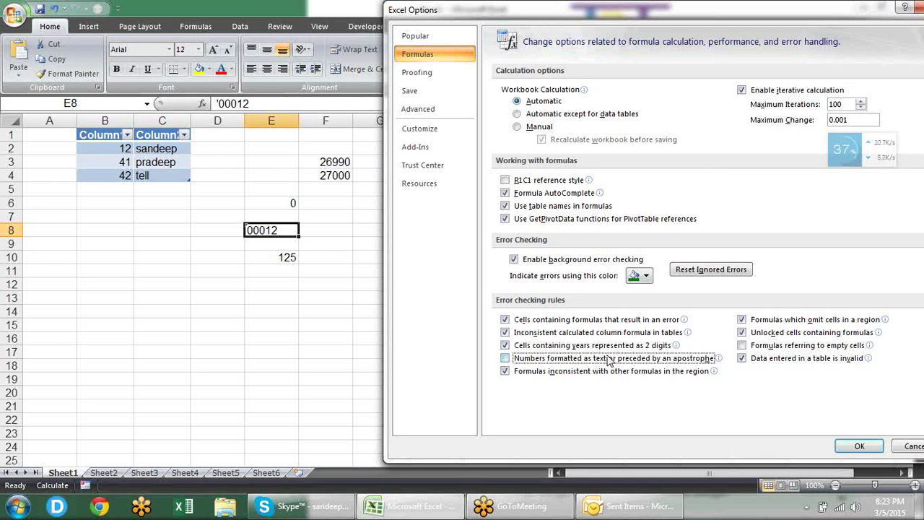
{"action": "left_click", "coordinate": [606, 359]}
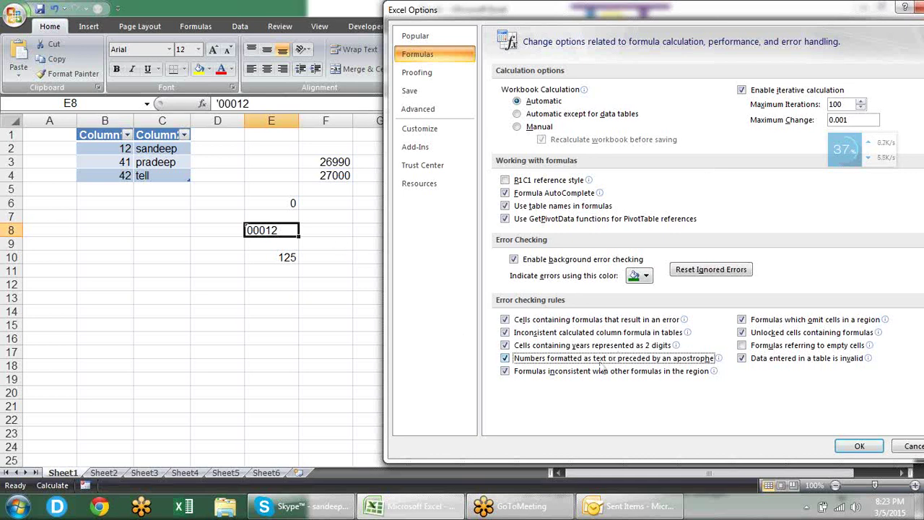
{"action": "left_click", "coordinate": [855, 447]}
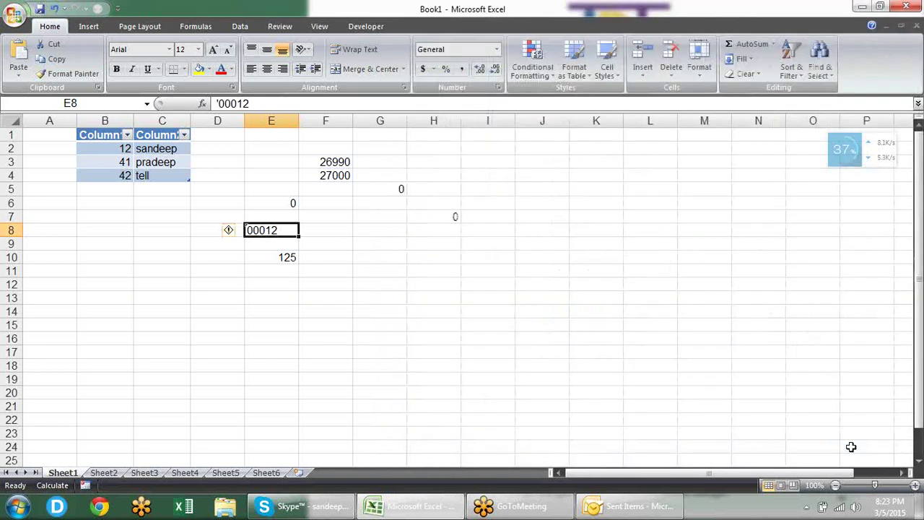
{"action": "left_click", "coordinate": [404, 254]}
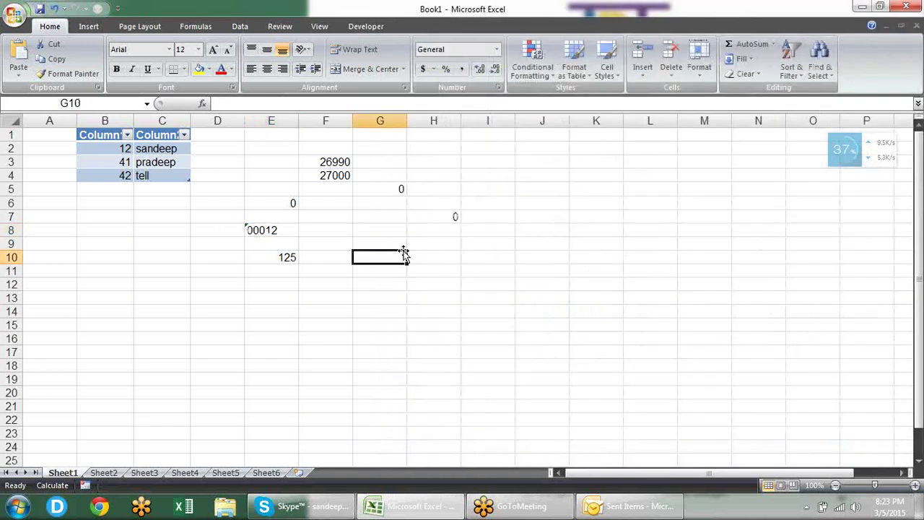
Step: Open Excel Options to the Proofing page, then close it without changes
{"action": "left_click", "coordinate": [15, 15]}
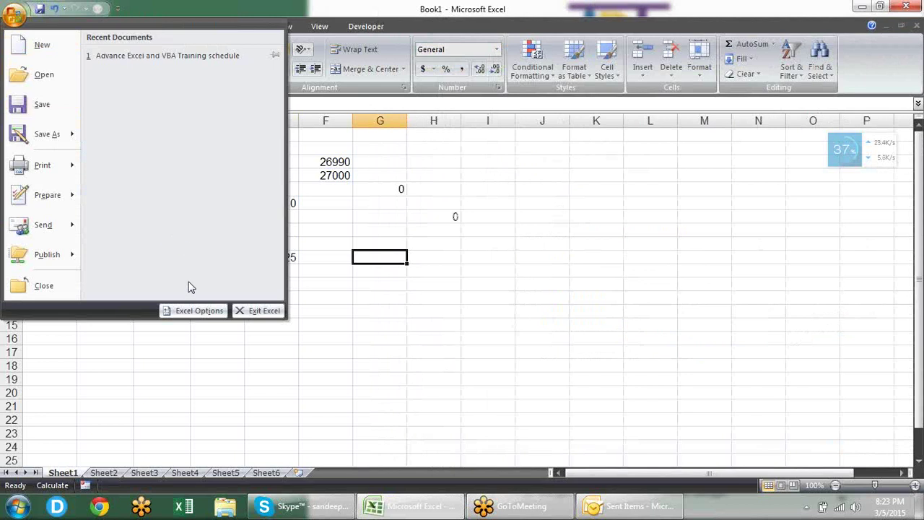
{"action": "left_click", "coordinate": [189, 310]}
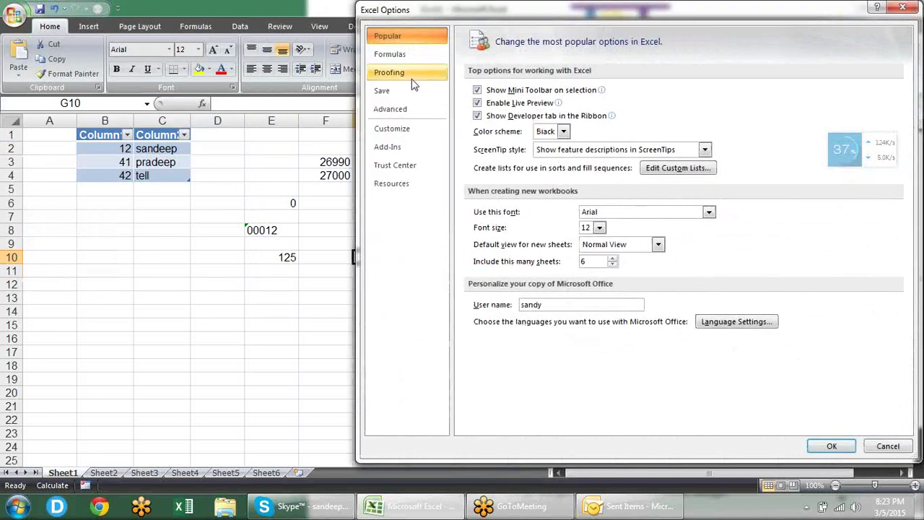
{"action": "left_click", "coordinate": [413, 82]}
{"action": "key", "text": "Escape"}
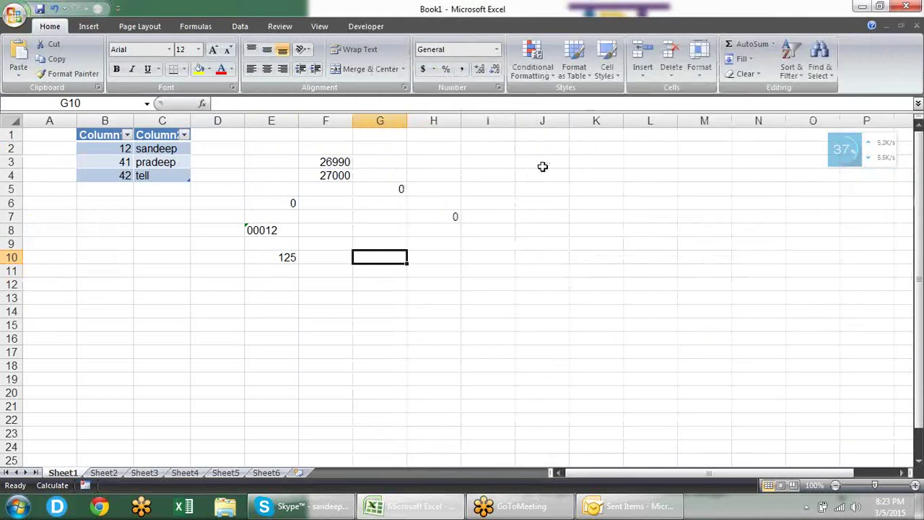
Step: Enter boook in H10 and BOOOK in I10, then select H10:I10
{"action": "left_click", "coordinate": [426, 261]}
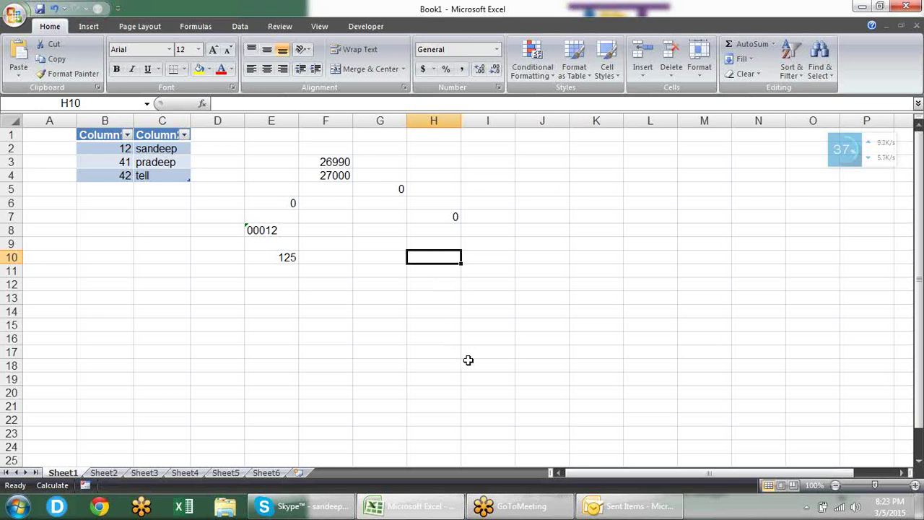
{"action": "type", "text": "boook"}
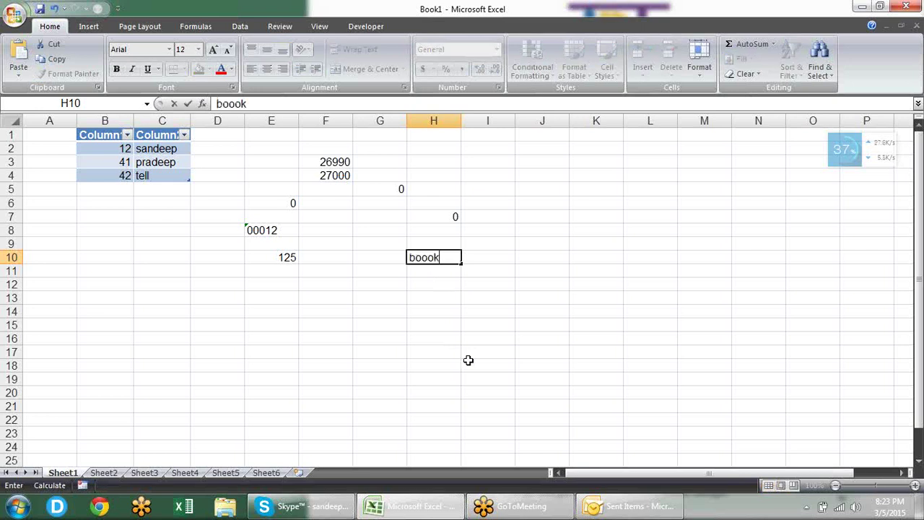
{"action": "key", "text": "Tab"}
{"action": "type", "text": "b"}
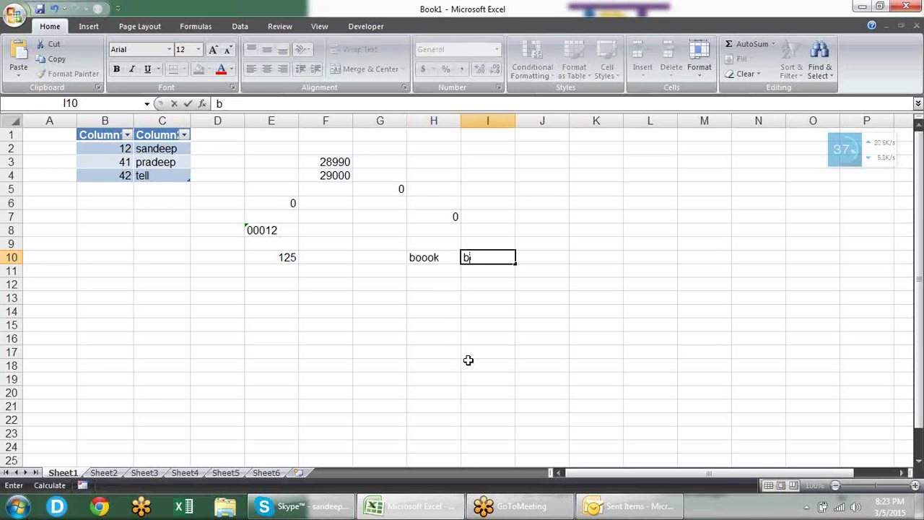
{"action": "key", "text": "BackSpace"}
{"action": "type", "text": "BOOOK"}
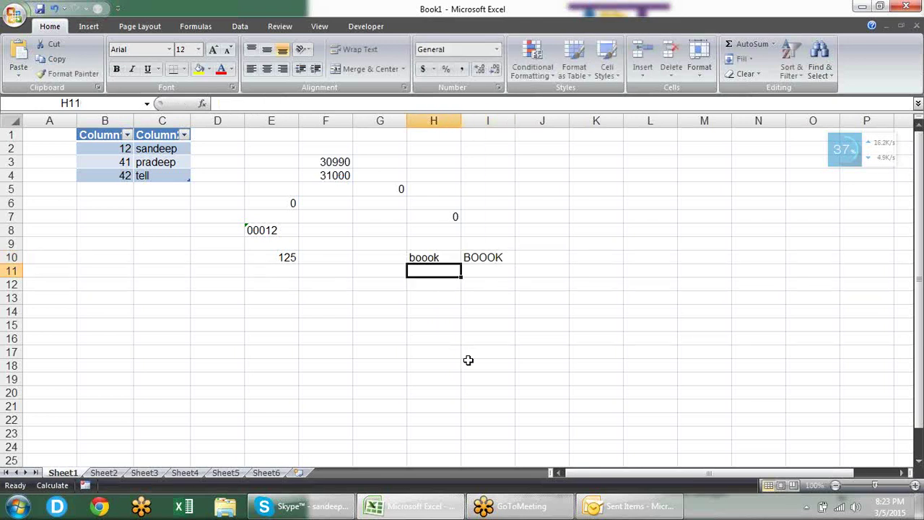
{"action": "key", "text": "Up"}
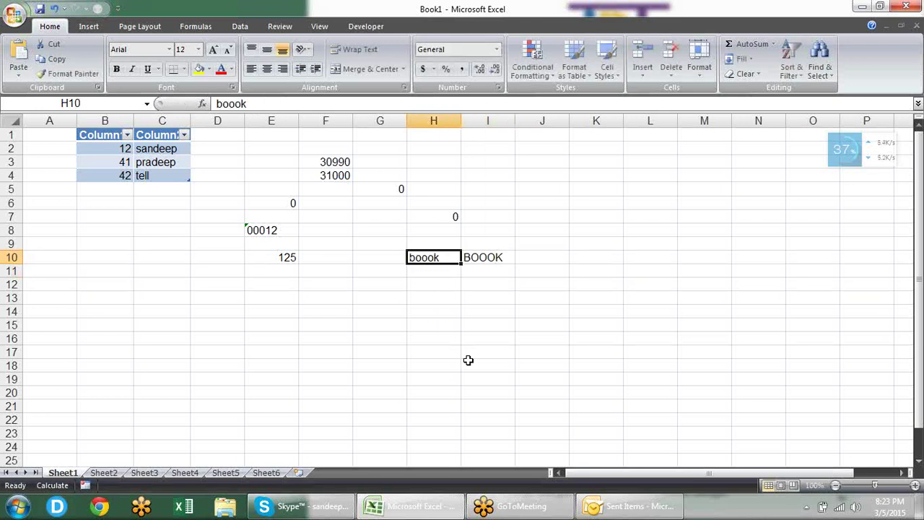
{"action": "key", "text": "shift+Right"}
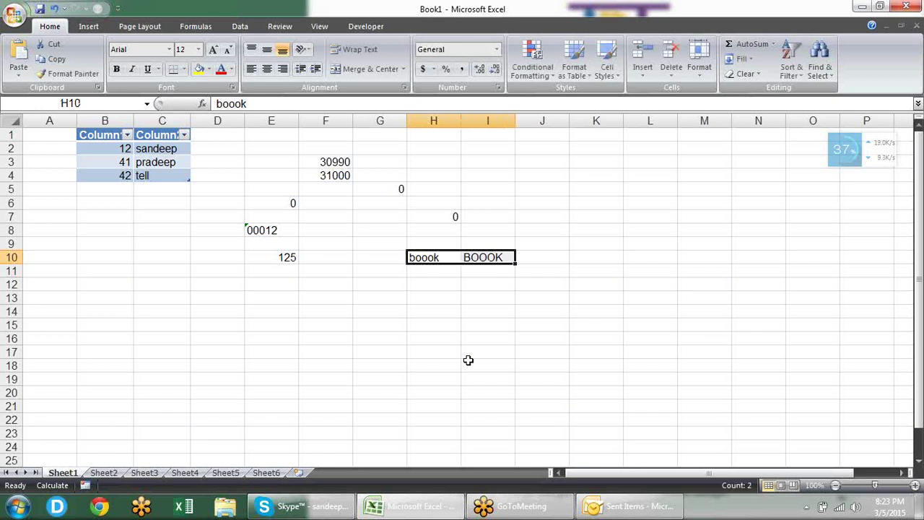
{"action": "key", "text": "F7"}
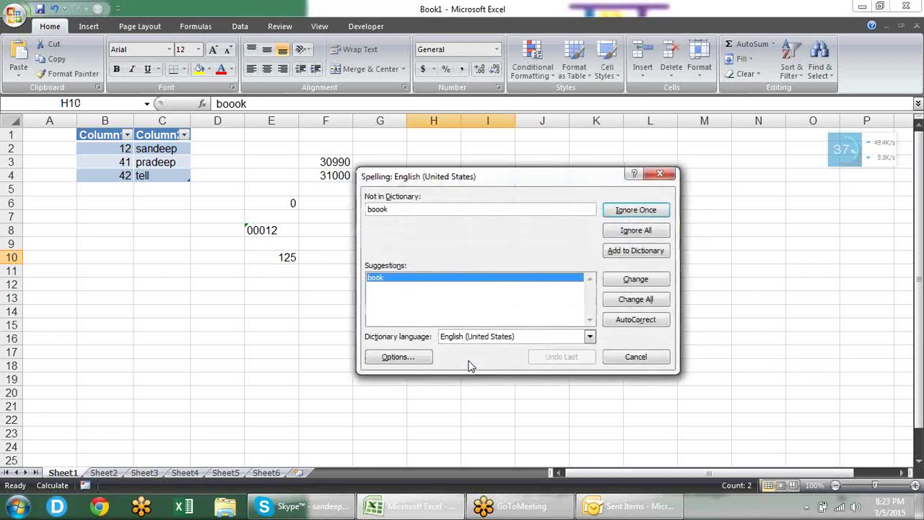
{"action": "left_click_drag", "start_coordinate": [532, 177], "coordinate": [241, 143]}
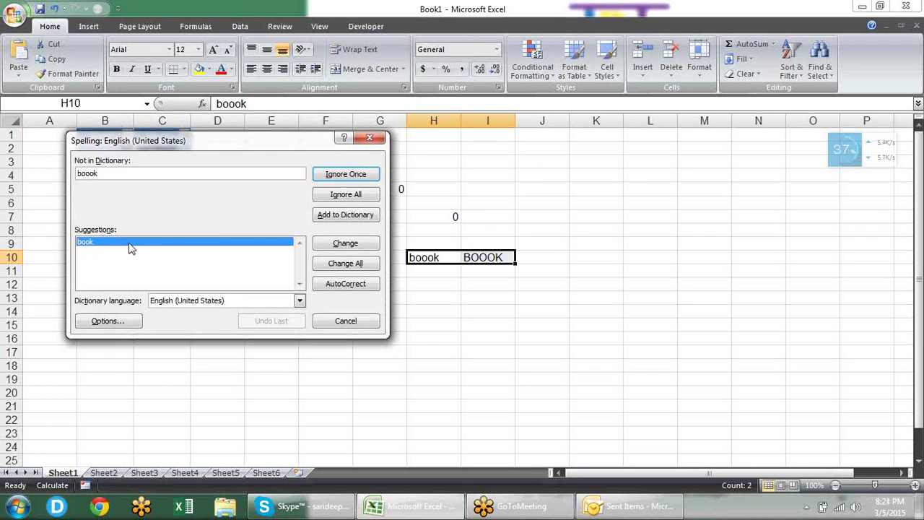
{"action": "left_click", "coordinate": [345, 173]}
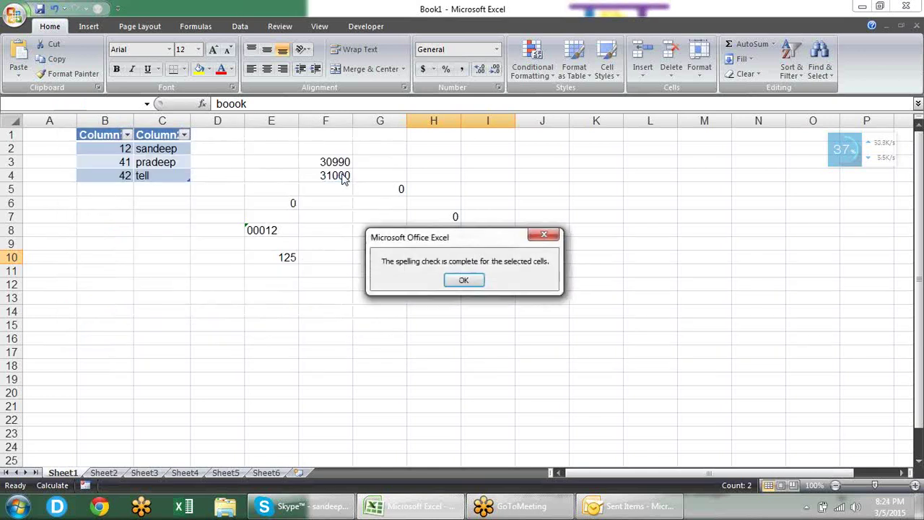
{"action": "left_click", "coordinate": [463, 281]}
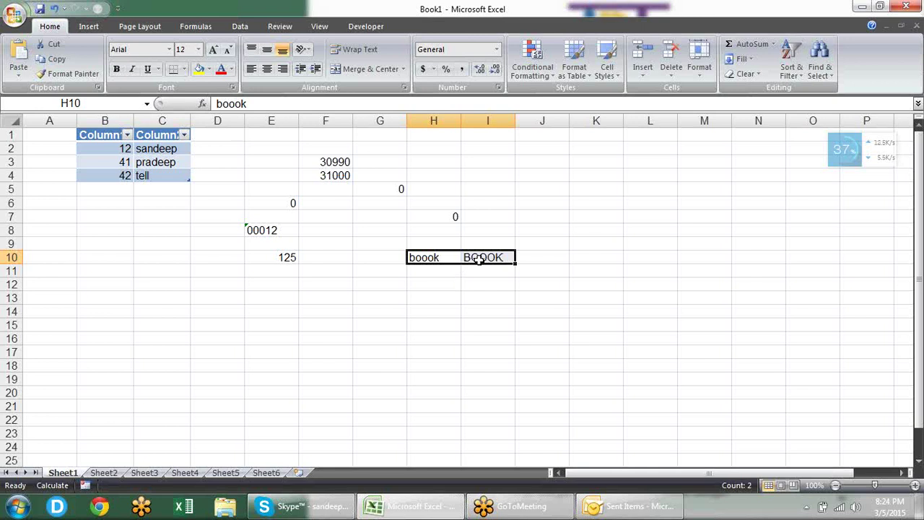
{"action": "left_click", "coordinate": [498, 272]}
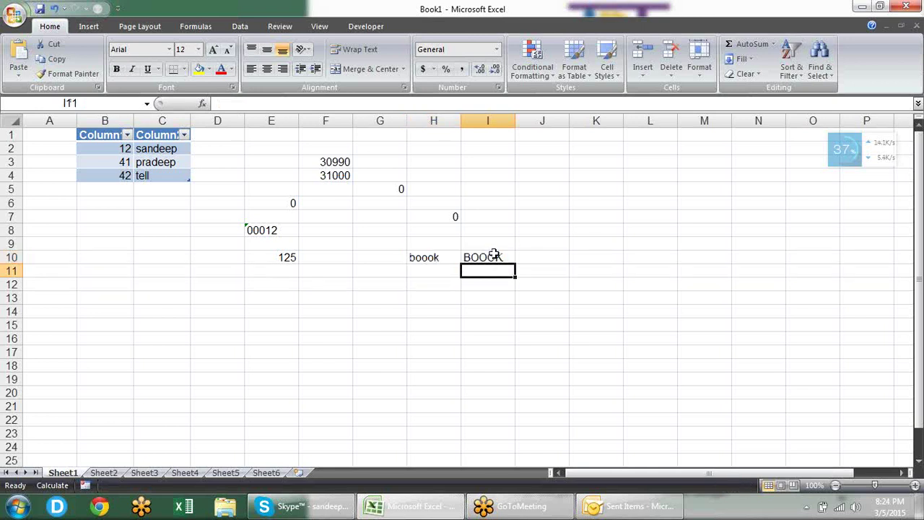
{"action": "left_click", "coordinate": [494, 254]}
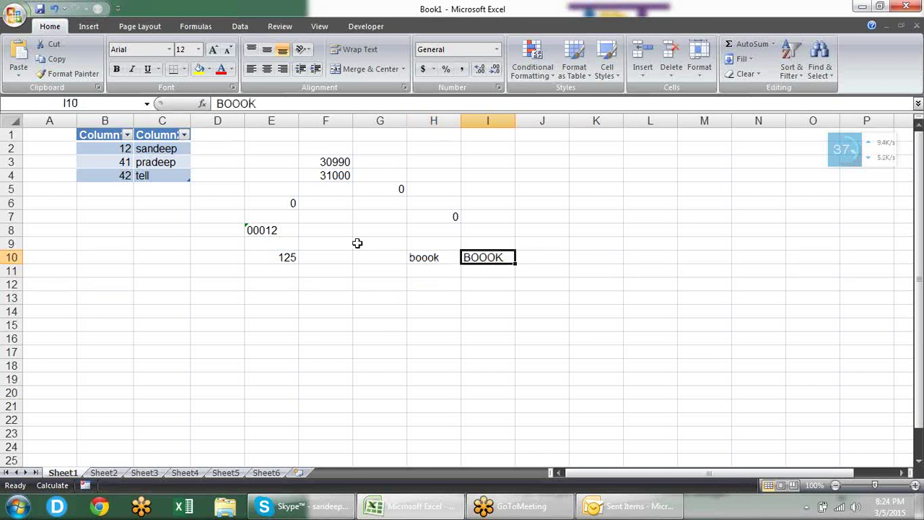
Step: Uncheck 'Ignore words in UPPERCASE' in Excel Options Proofing and apply it
{"action": "left_click", "coordinate": [14, 16]}
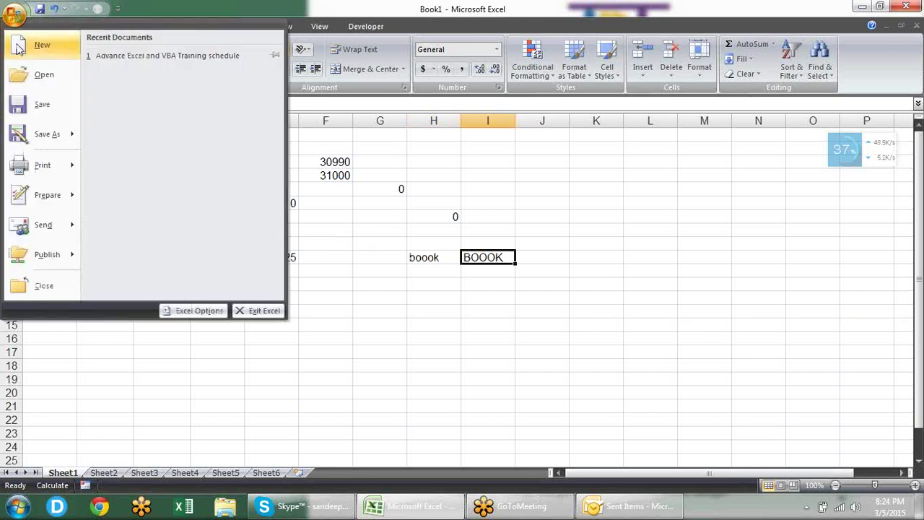
{"action": "left_click", "coordinate": [184, 314]}
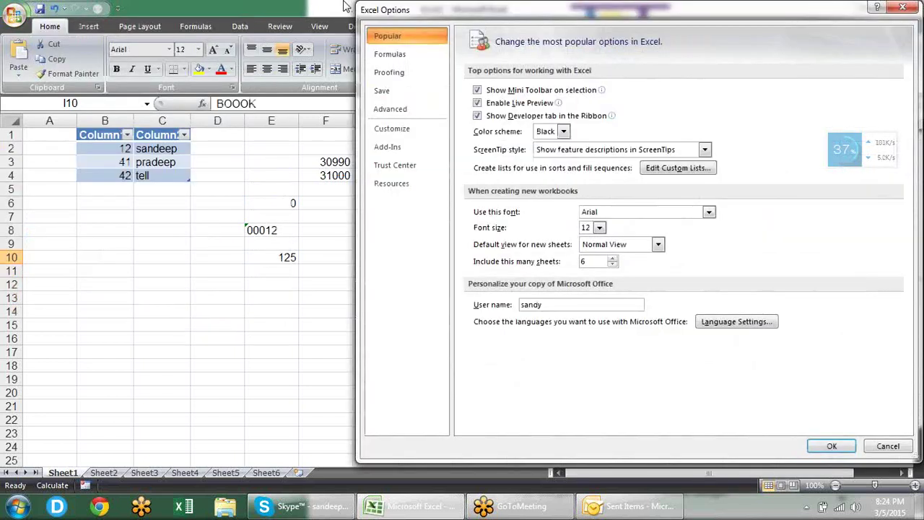
{"action": "left_click", "coordinate": [381, 75]}
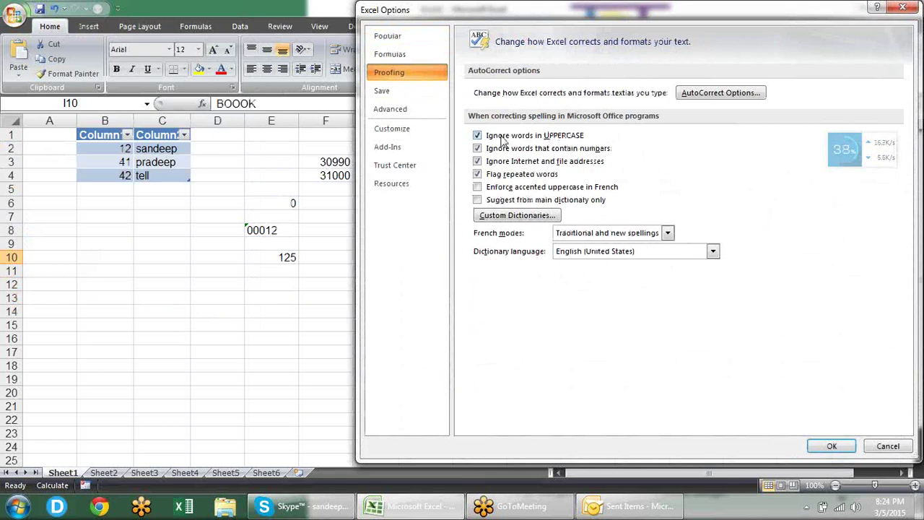
{"action": "left_click", "coordinate": [563, 137]}
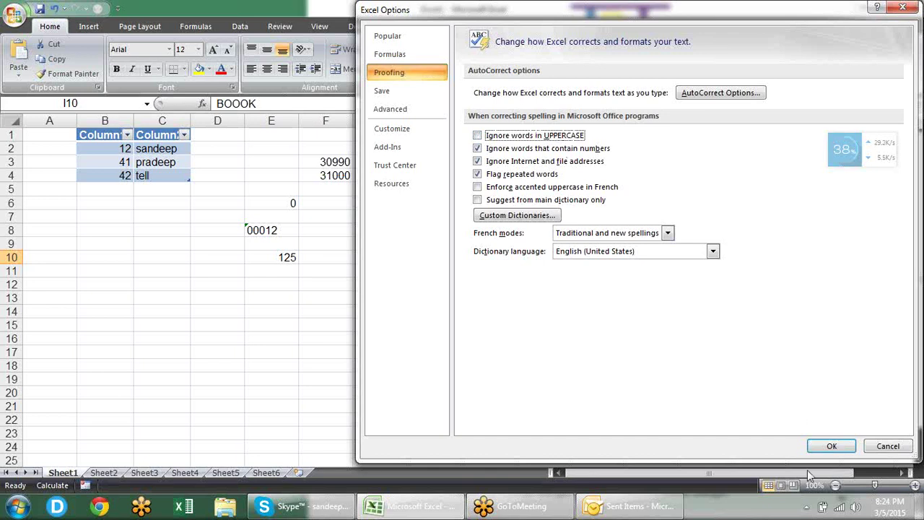
{"action": "left_click", "coordinate": [822, 445]}
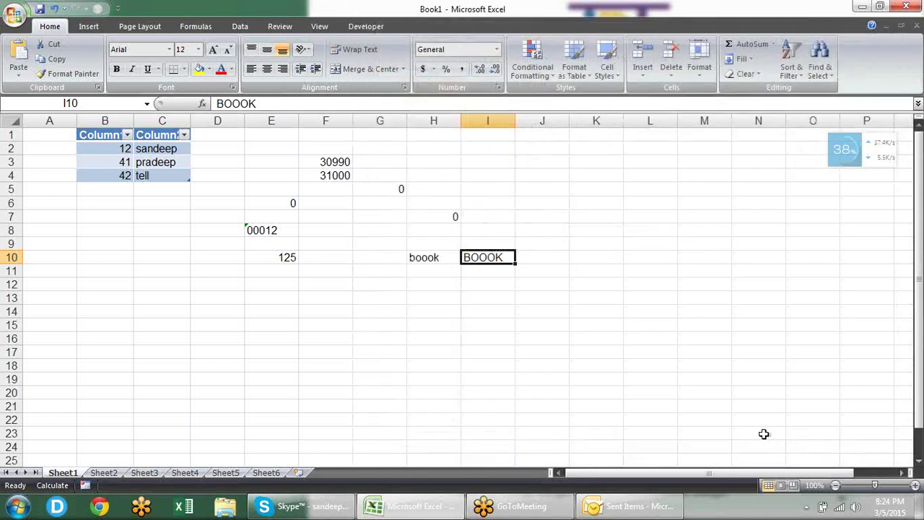
Step: Spell-check BOOOK, see it flagged with suggestion BOOK, and close the check unchanged
{"action": "key", "text": "F7"}
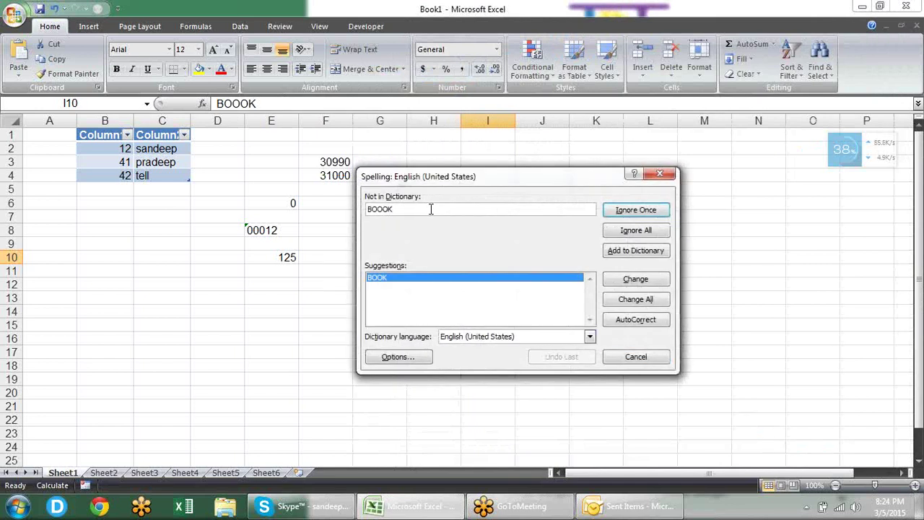
{"action": "left_click_drag", "start_coordinate": [461, 181], "coordinate": [177, 186]}
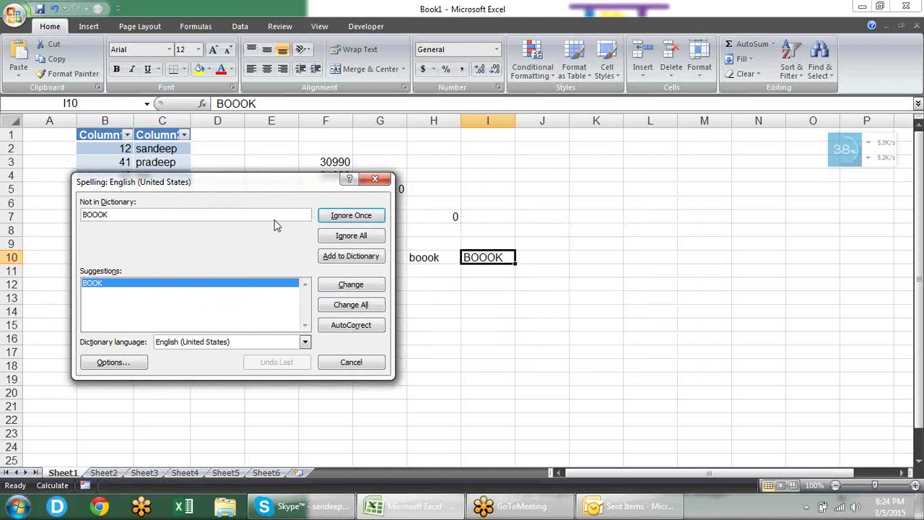
{"action": "left_click", "coordinate": [375, 179]}
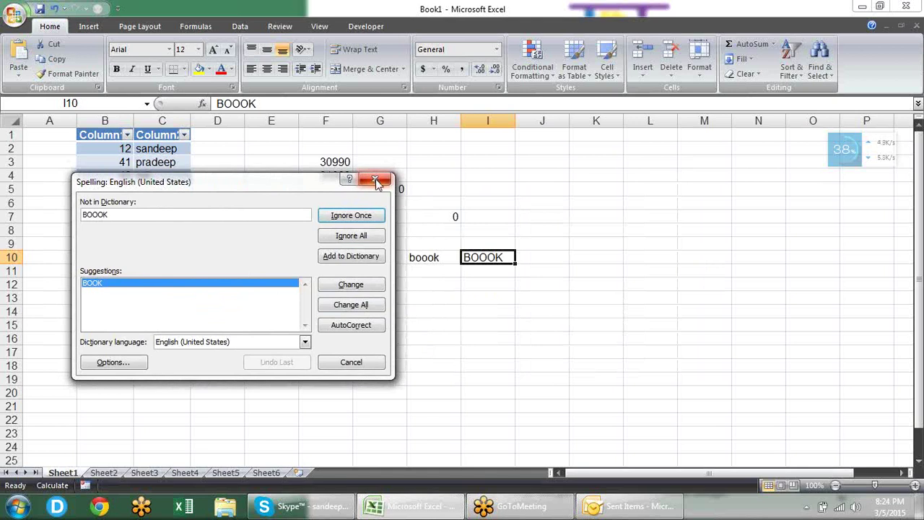
{"action": "left_click", "coordinate": [375, 180]}
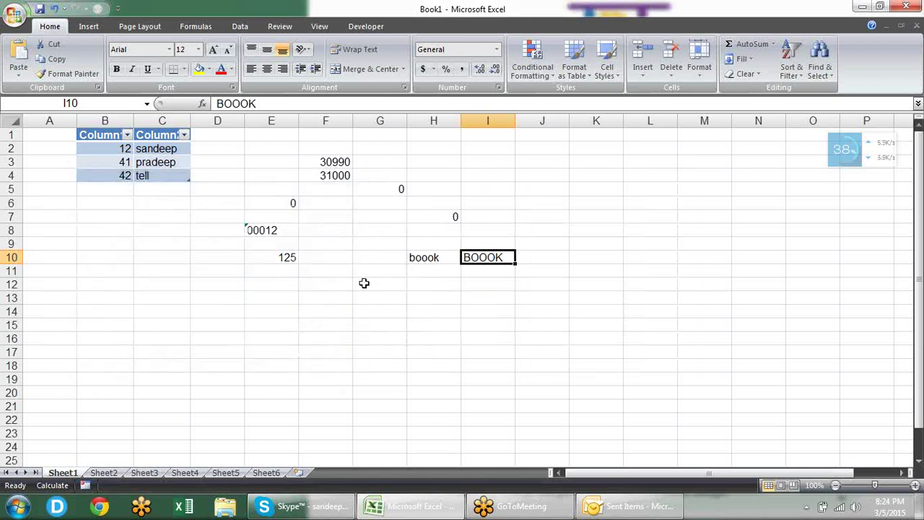
Step: Type (C), (TM) and (R) into G12, G13 and G14 respectively
{"action": "left_click", "coordinate": [364, 283]}
{"action": "type", "text": "(X"}
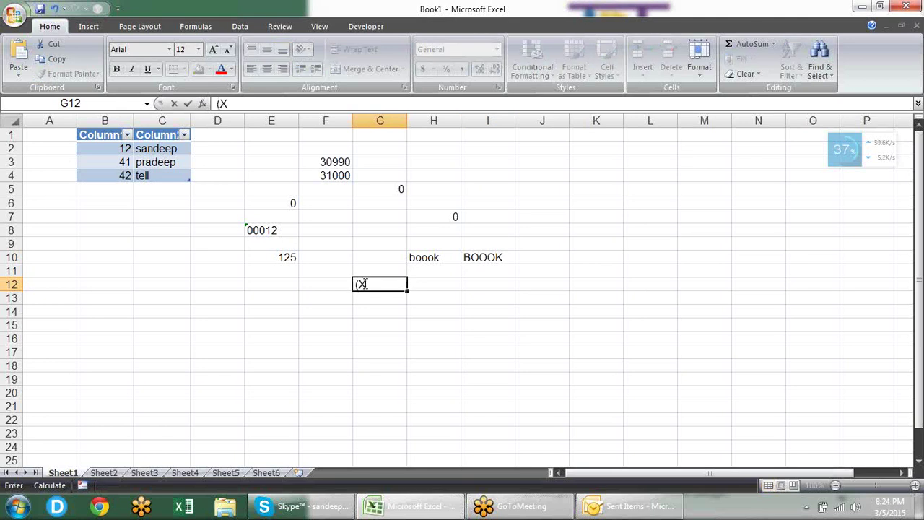
{"action": "key", "text": "BackSpace"}
{"action": "type", "text": "C)"}
{"action": "key", "text": "Return"}
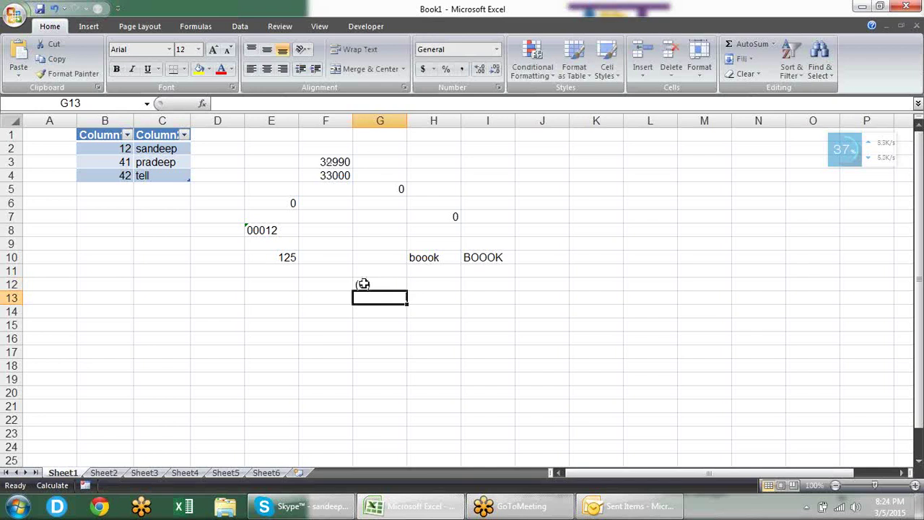
{"action": "type", "text": "(TM)"}
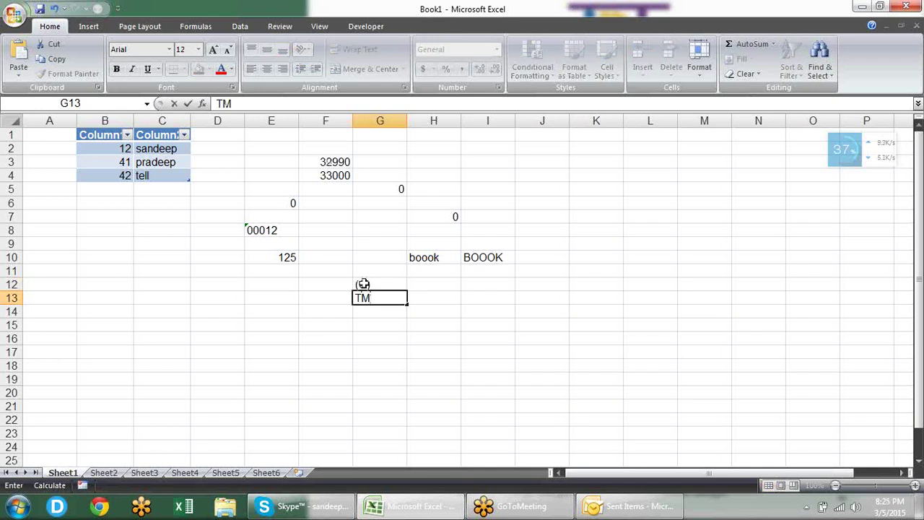
{"action": "key", "text": "Return"}
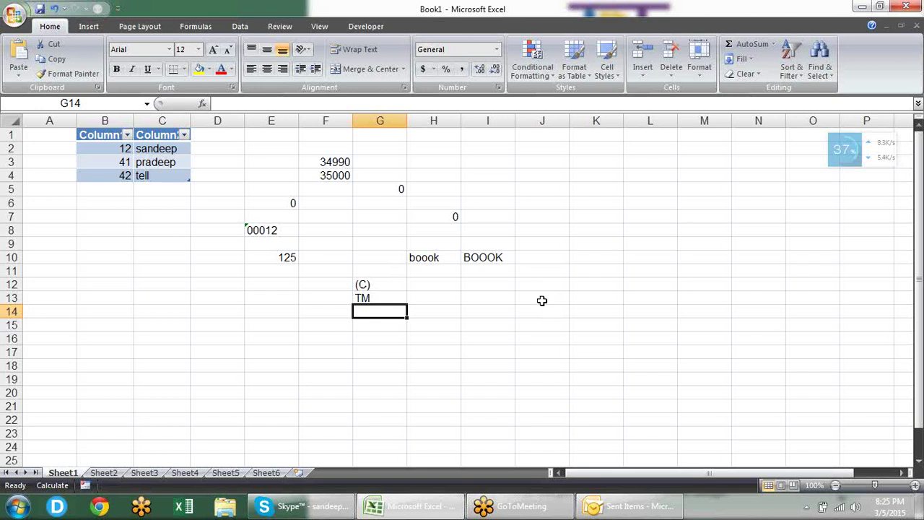
{"action": "type", "text": "(R"}
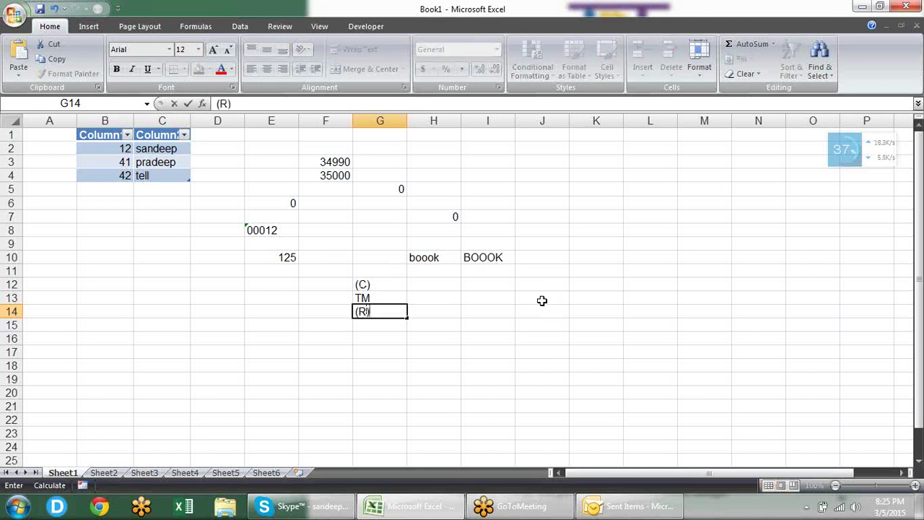
{"action": "key", "text": "Return"}
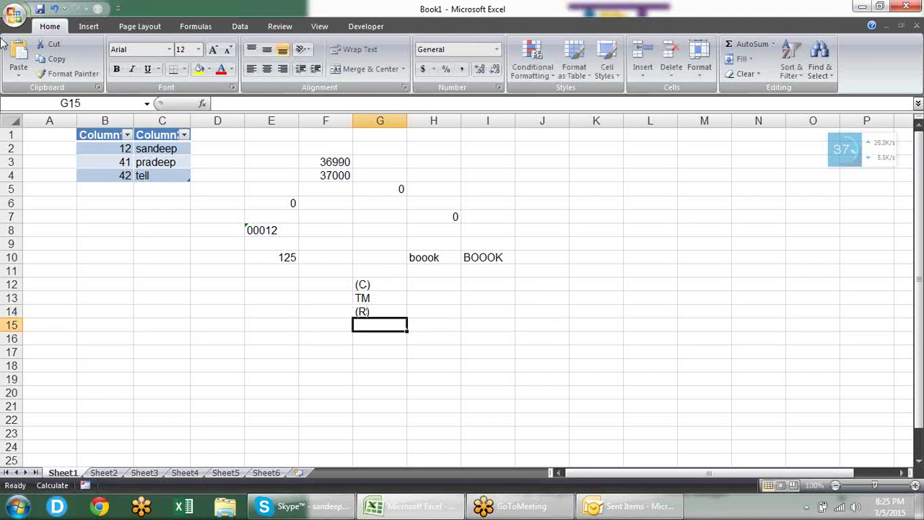
{"action": "left_click", "coordinate": [15, 15]}
{"action": "left_click", "coordinate": [186, 310]}
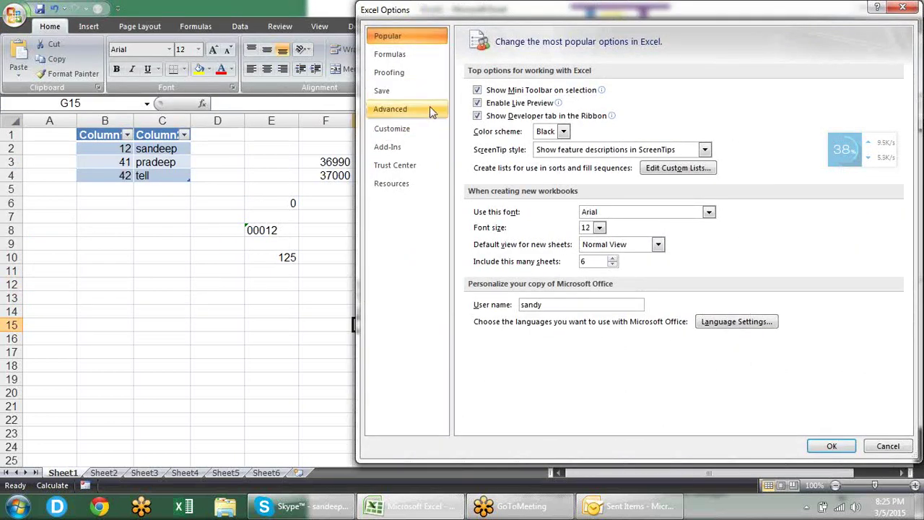
{"action": "left_click", "coordinate": [424, 78]}
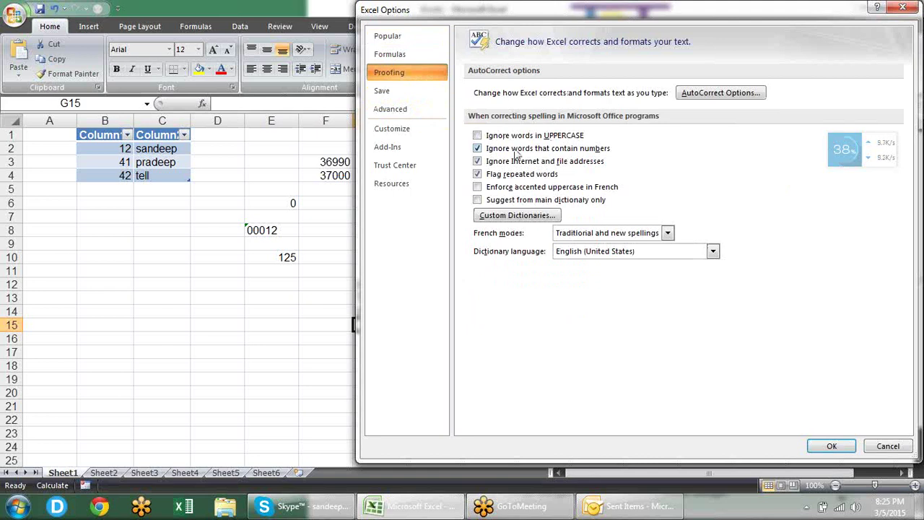
{"action": "left_click", "coordinate": [494, 137]}
{"action": "left_click_drag", "start_coordinate": [651, 14], "coordinate": [487, 14]}
{"action": "left_click", "coordinate": [536, 95]}
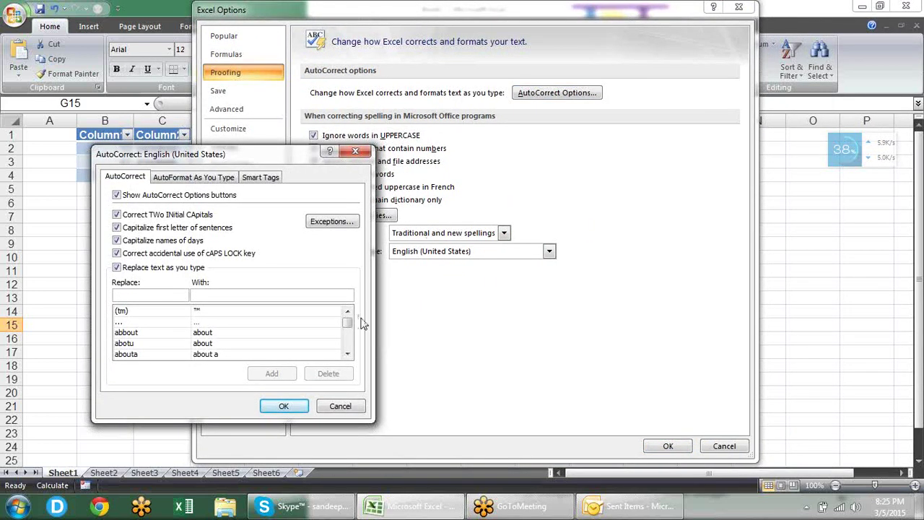
{"action": "left_click_drag", "start_coordinate": [350, 322], "coordinate": [351, 312]}
{"action": "key", "text": "Escape"}
{"action": "key", "text": "Escape"}
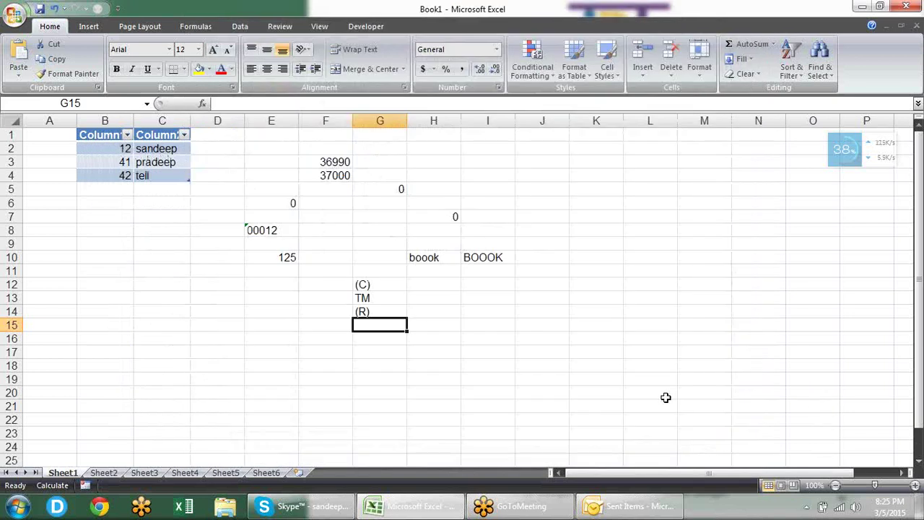
Step: Enter (TM) in G15 so it becomes ™, then (c) in H12 and (R) in H14
{"action": "type", "text": "(TM"}
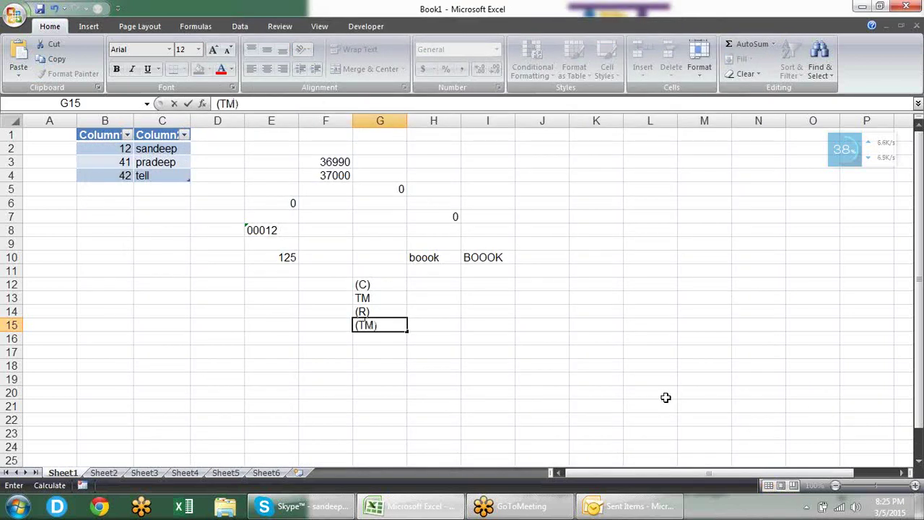
{"action": "type", "text": ")"}
{"action": "key", "text": "Return"}
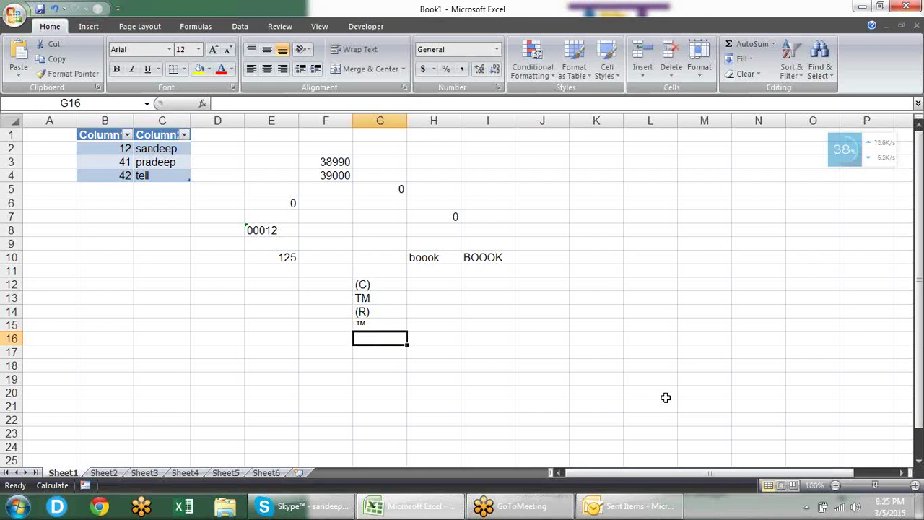
{"action": "key", "text": "Up"}
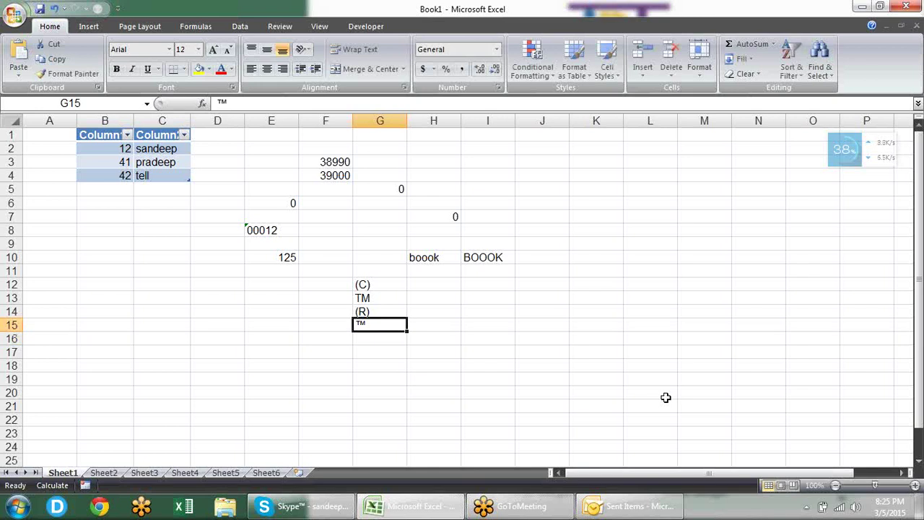
{"action": "key", "text": "Right"}
{"action": "key", "text": "Up"}
{"action": "key", "text": "Up"}
{"action": "key", "text": "Up"}
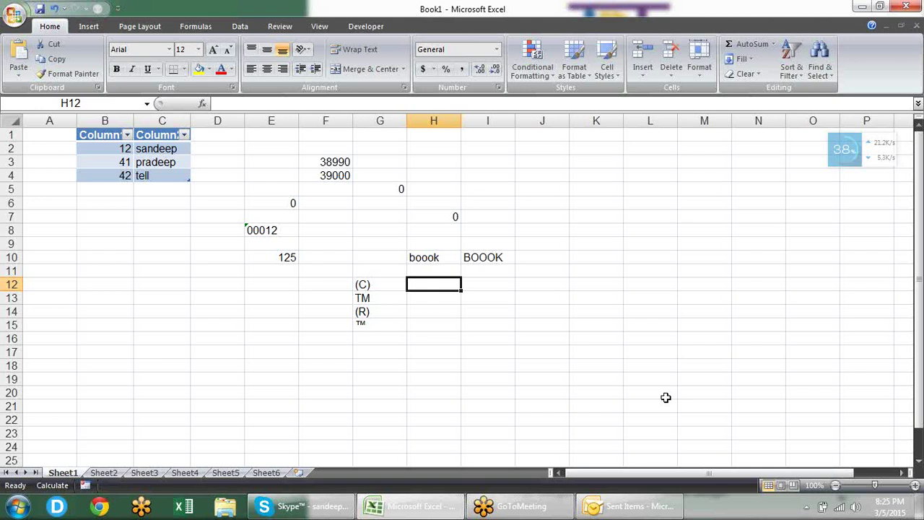
{"action": "type", "text": "(c"}
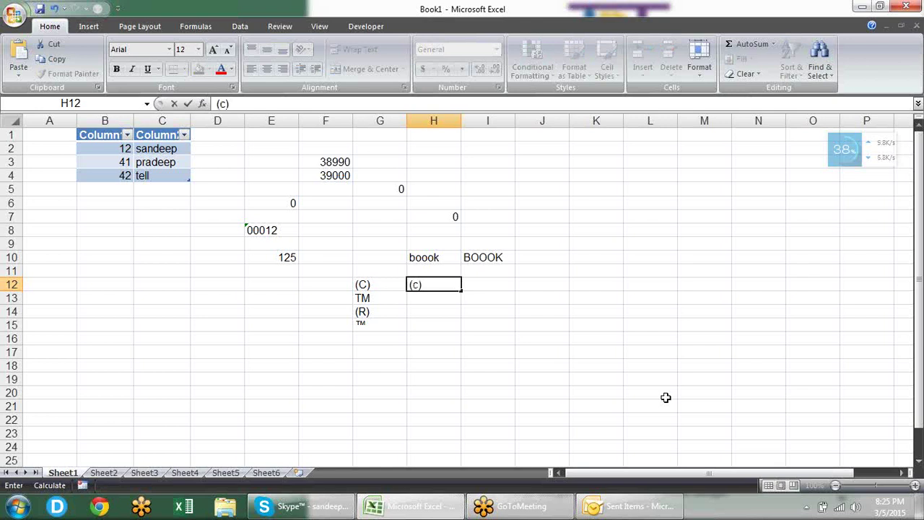
{"action": "key", "text": "Return"}
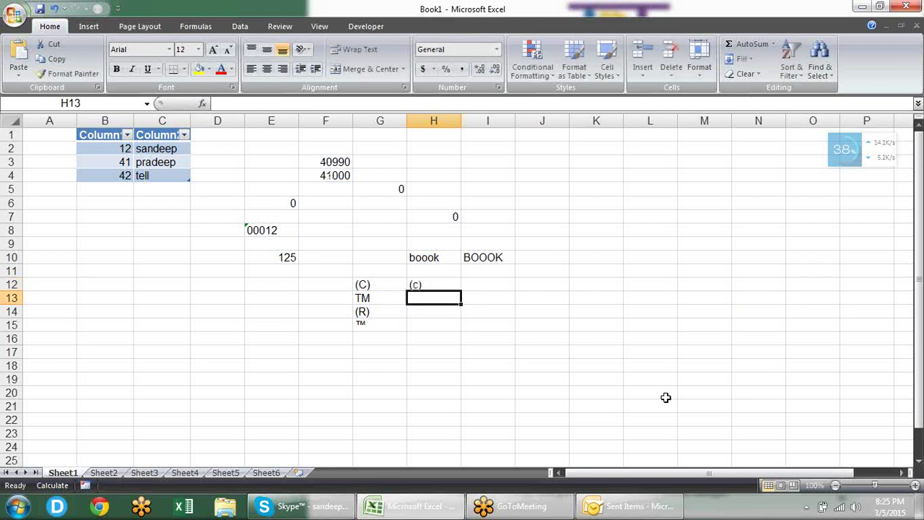
{"action": "key", "text": "Down"}
{"action": "key", "text": "Left"}
{"action": "key", "text": "Right"}
{"action": "type", "text": "(R"}
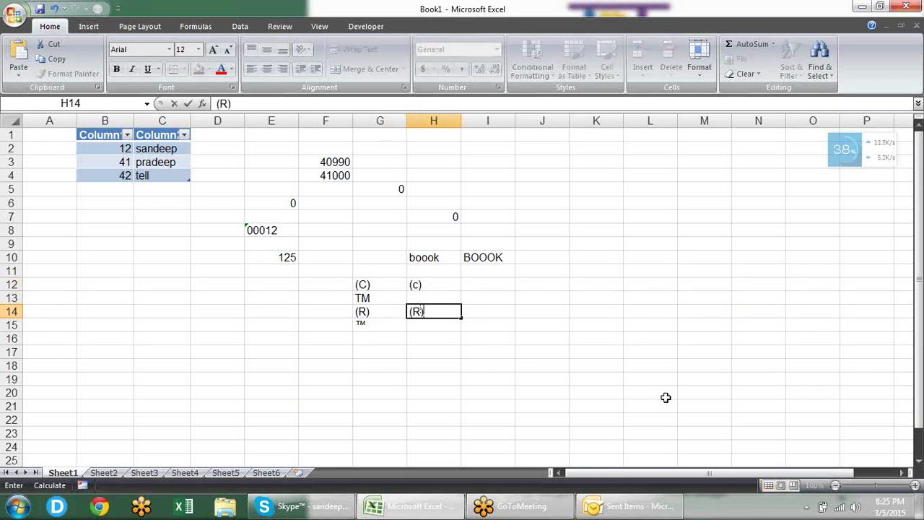
{"action": "key", "text": "Return"}
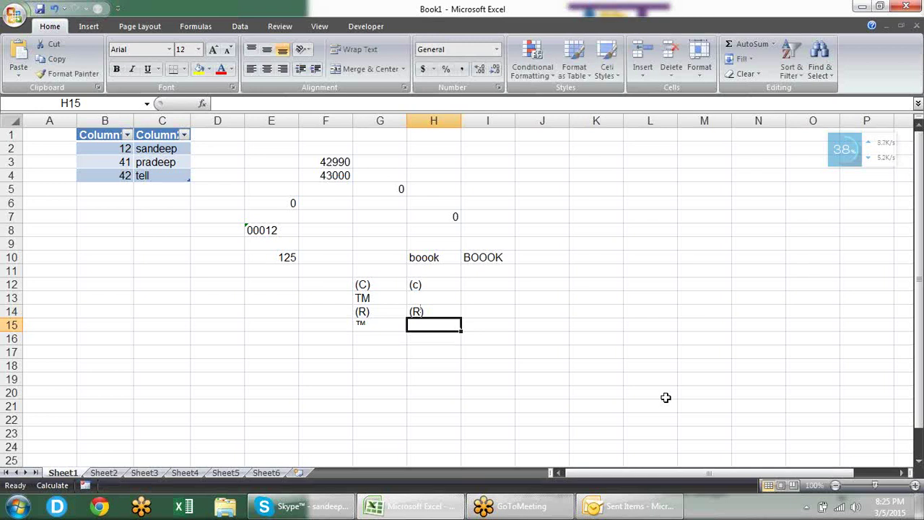
Step: Select F12:H14 and delete the symbol test entries
{"action": "key", "text": "Up"}
{"action": "key", "text": "Up"}
{"action": "key", "text": "Up"}
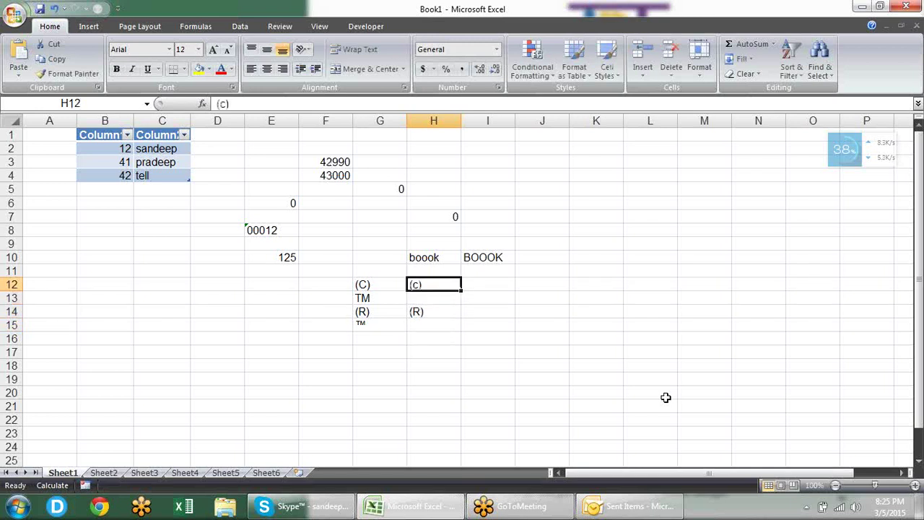
{"action": "key", "text": "shift+Down"}
{"action": "key", "text": "shift+Down"}
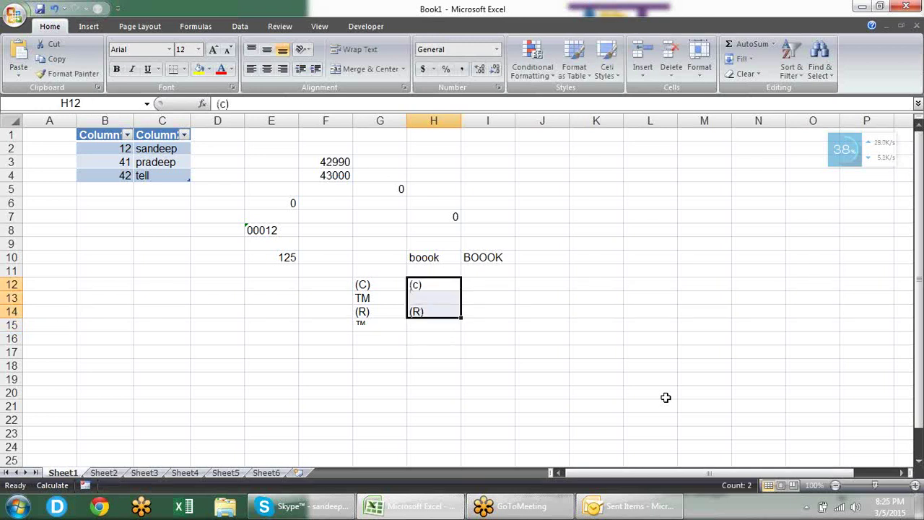
{"action": "key", "text": "shift+Left"}
{"action": "key", "text": "shift+Left"}
{"action": "key", "text": "Delete"}
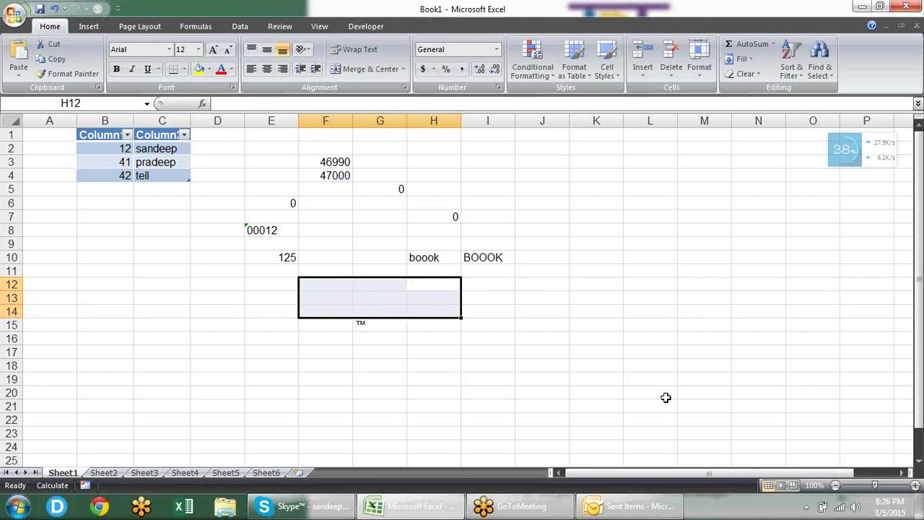
{"action": "key", "text": "Down"}
{"action": "key", "text": "Down"}
{"action": "key", "text": "Down"}
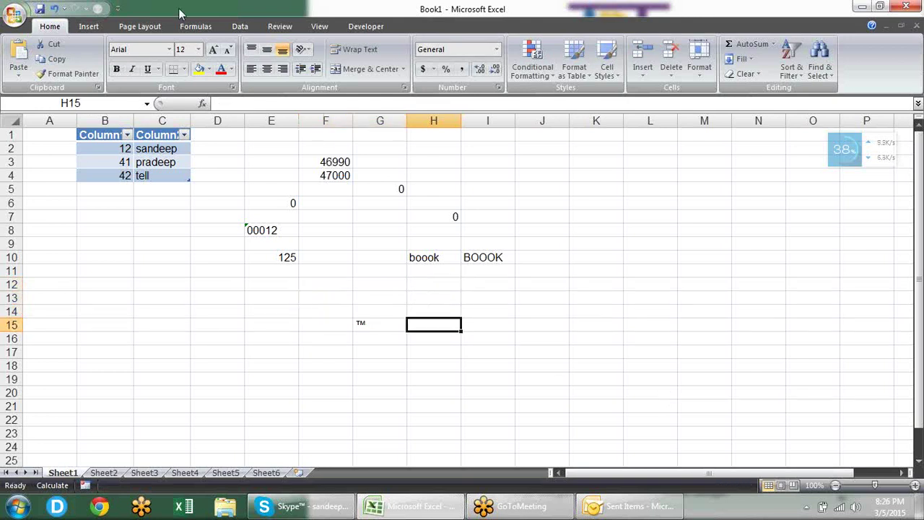
Step: Turn off AutoCorrect's 'Replace text as you type', then enter (tm) in H15 as literal text
{"action": "left_click", "coordinate": [16, 20]}
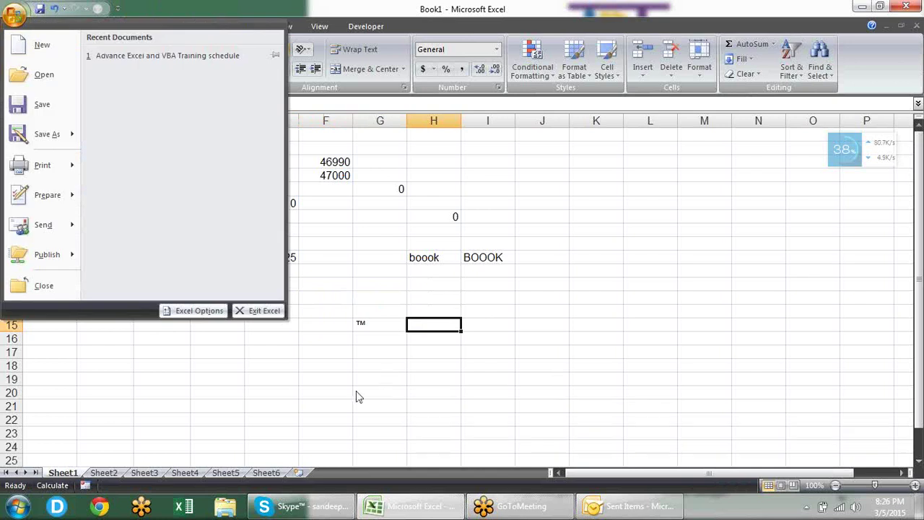
{"action": "left_click", "coordinate": [211, 314]}
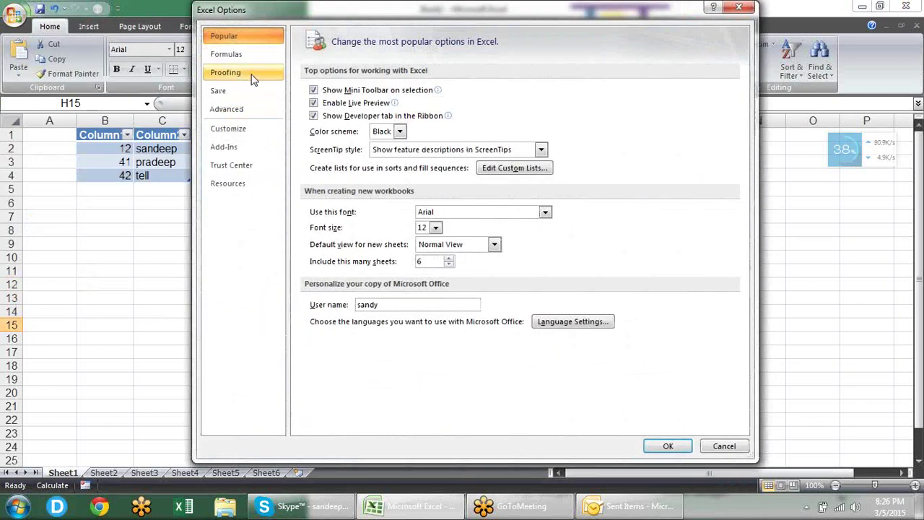
{"action": "left_click", "coordinate": [247, 75]}
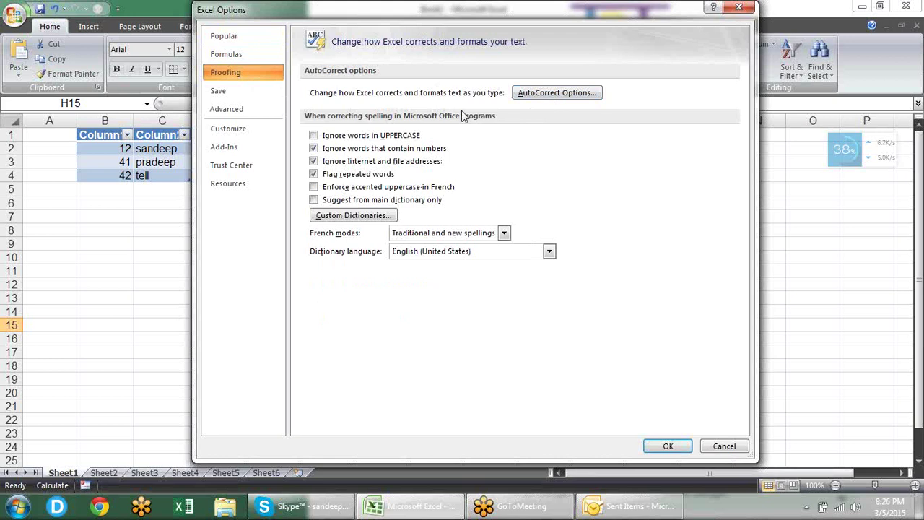
{"action": "left_click", "coordinate": [536, 100]}
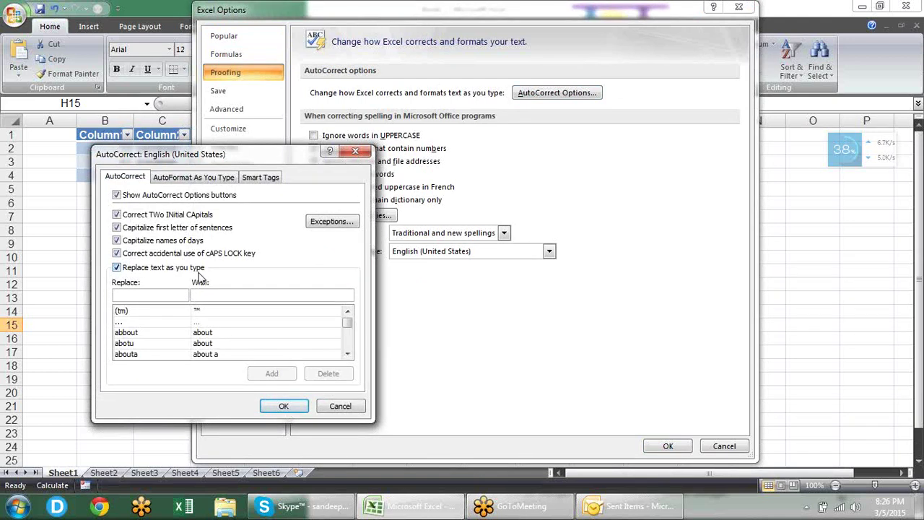
{"action": "left_click", "coordinate": [119, 269]}
{"action": "left_click", "coordinate": [289, 407]}
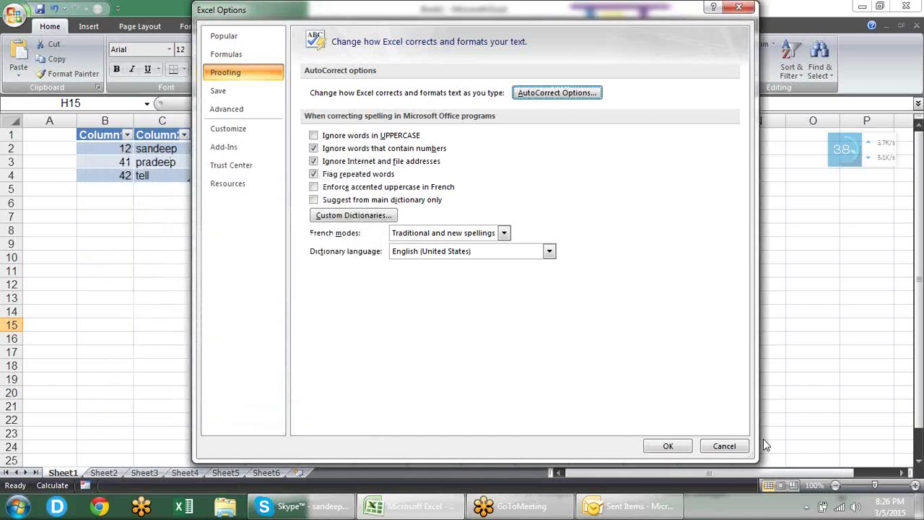
{"action": "left_click", "coordinate": [667, 445]}
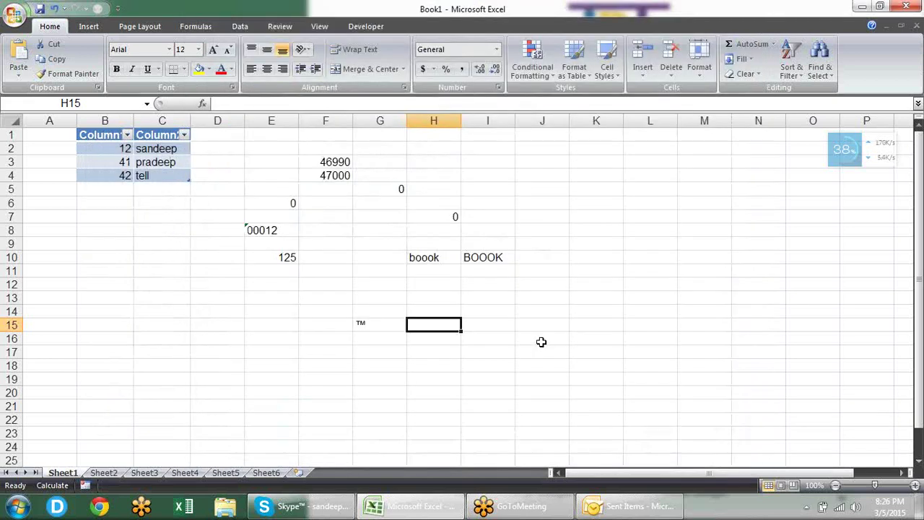
{"action": "type", "text": "(tm"}
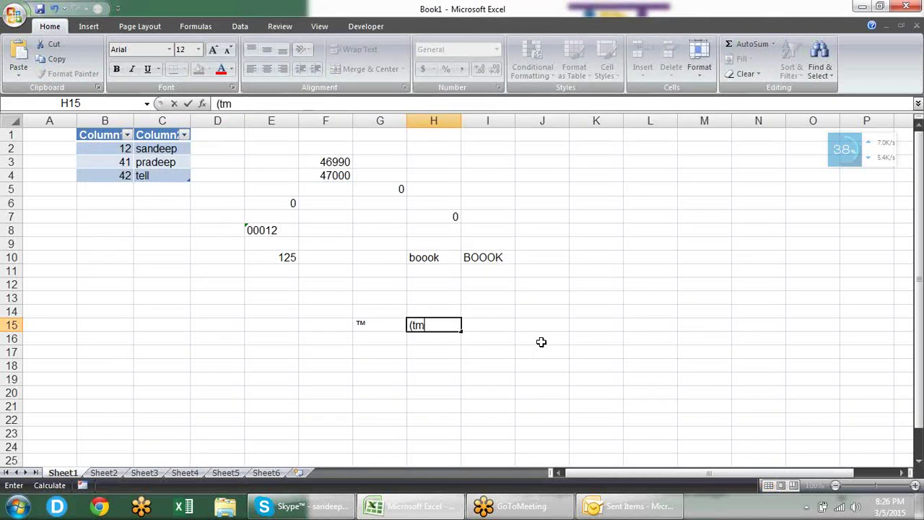
{"action": "key", "text": "Return"}
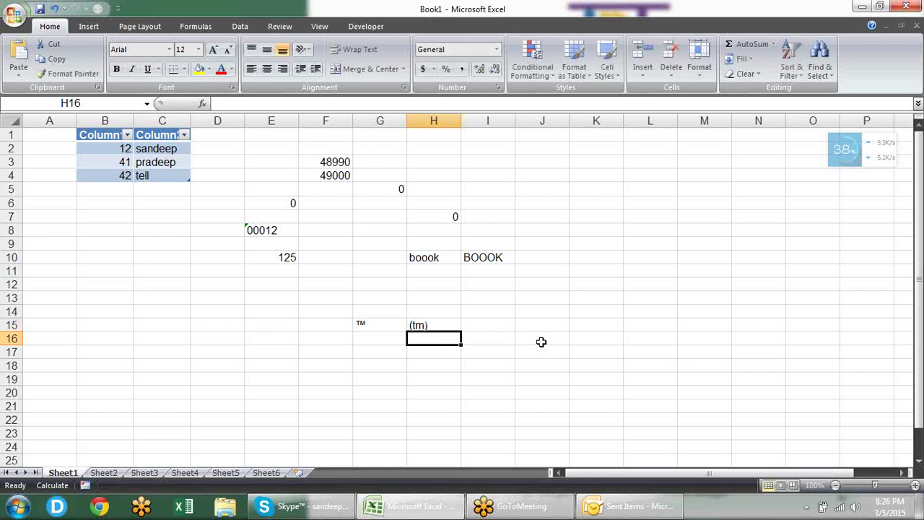
{"action": "left_click", "coordinate": [12, 16]}
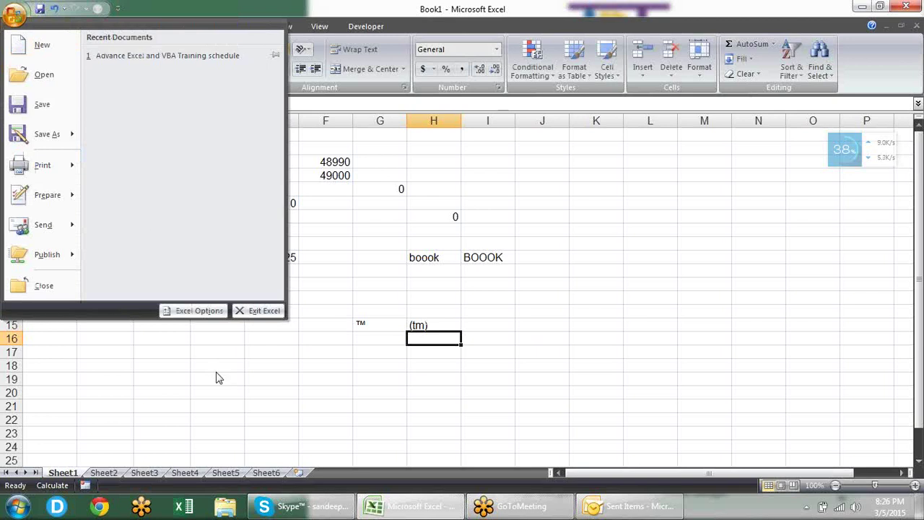
{"action": "left_click", "coordinate": [199, 310]}
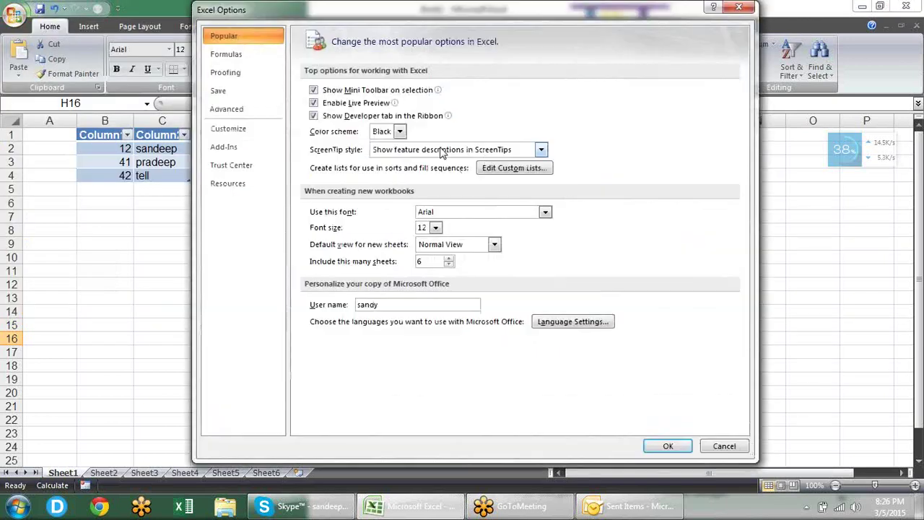
{"action": "left_click", "coordinate": [257, 75]}
{"action": "left_click", "coordinate": [572, 92]}
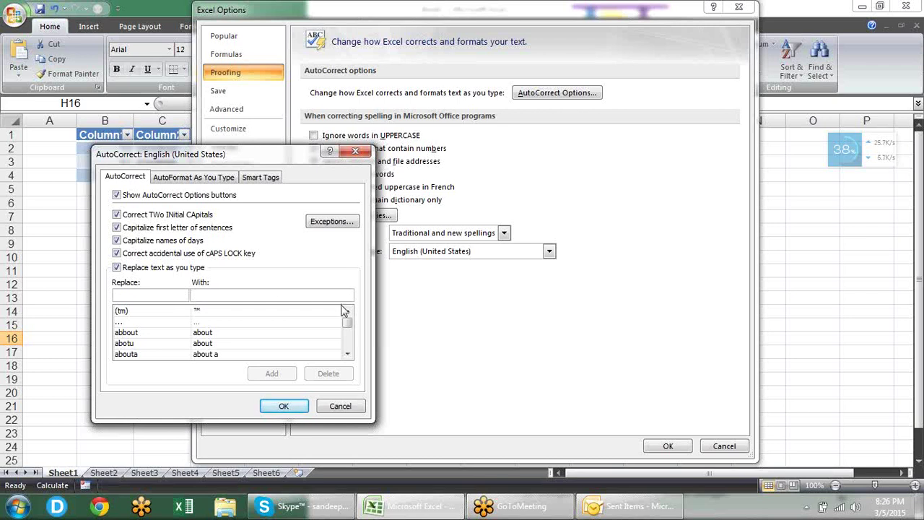
{"action": "left_click_drag", "start_coordinate": [347, 323], "coordinate": [349, 344]}
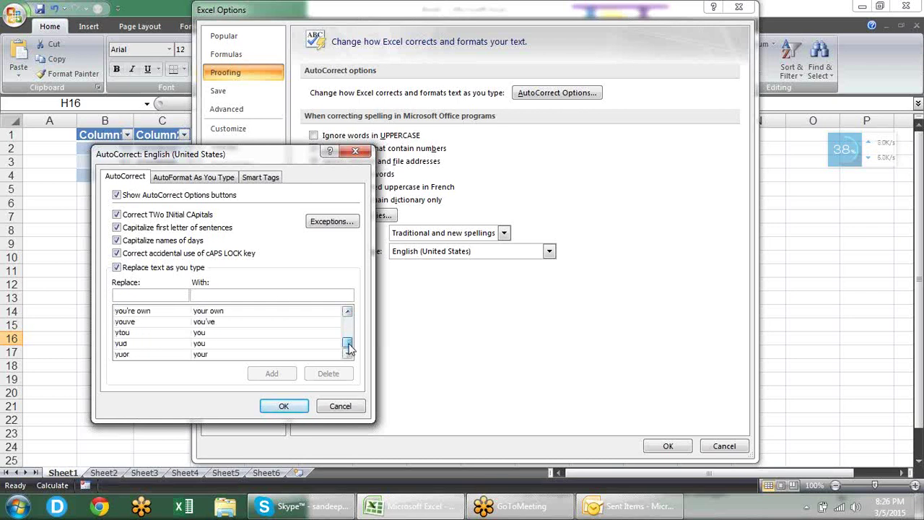
{"action": "left_click", "coordinate": [159, 293]}
{"action": "type", "text": "SNI"}
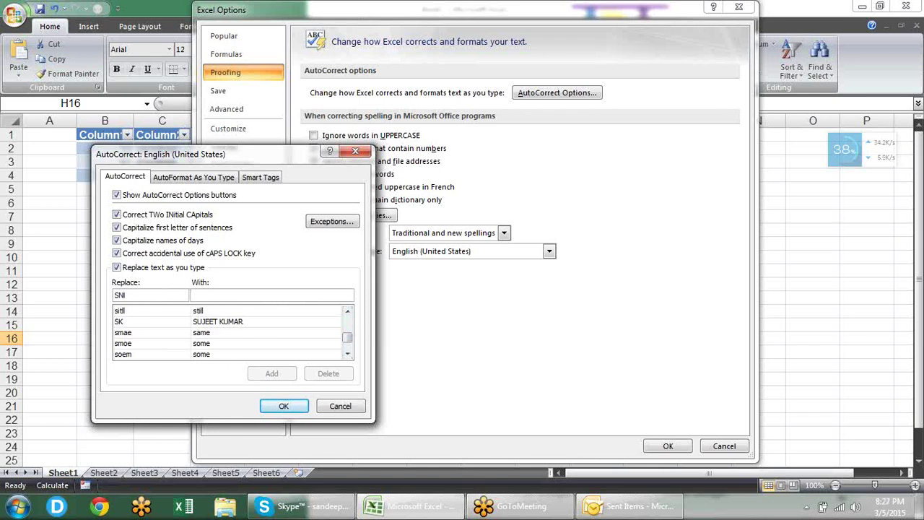
{"action": "key", "text": "BackSpace"}
{"action": "key", "text": "BackSpace"}
{"action": "type", "text": "KI"}
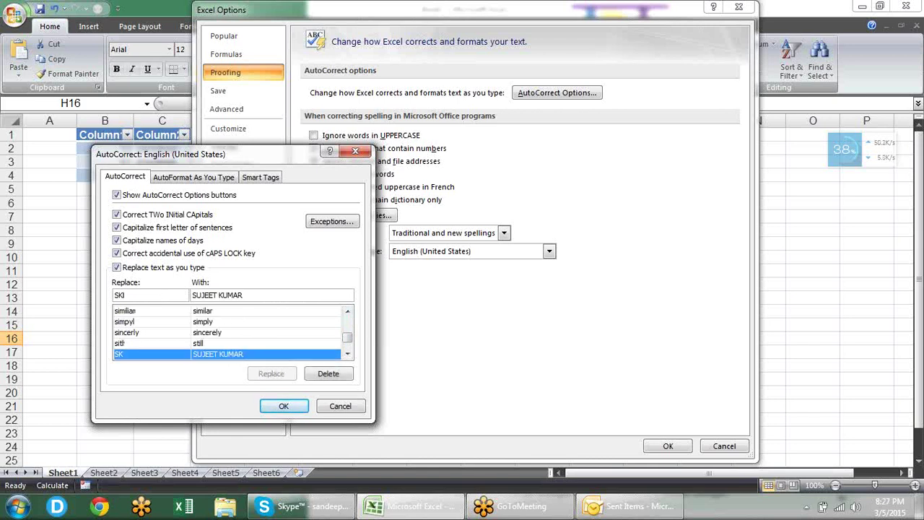
{"action": "key", "text": "BackSpace"}
{"action": "left_click", "coordinate": [357, 406]}
{"action": "left_click", "coordinate": [725, 447]}
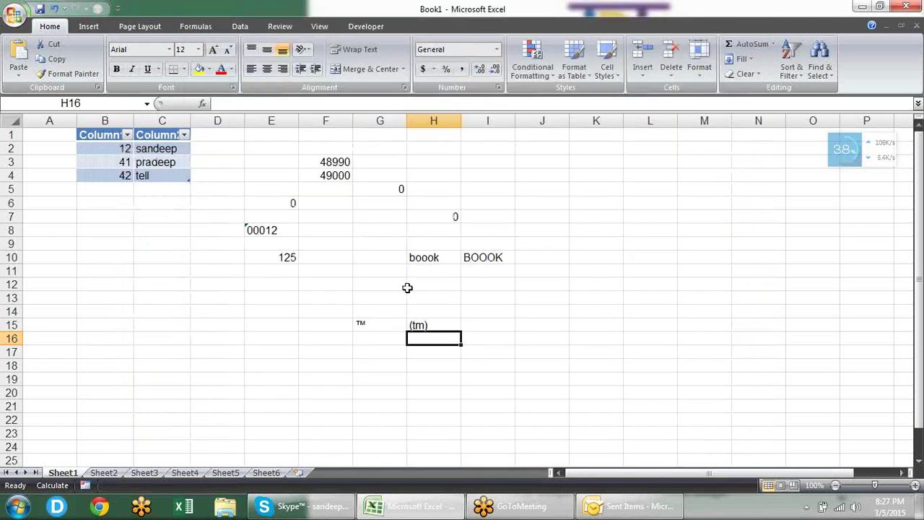
Step: Enter SK in cell I14
{"action": "left_click", "coordinate": [509, 312]}
{"action": "type", "text": "SK"}
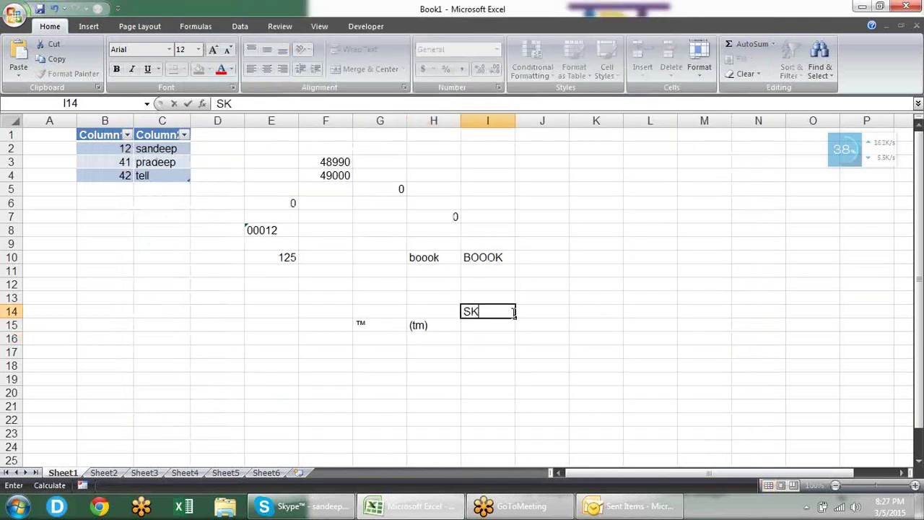
{"action": "key", "text": "Return"}
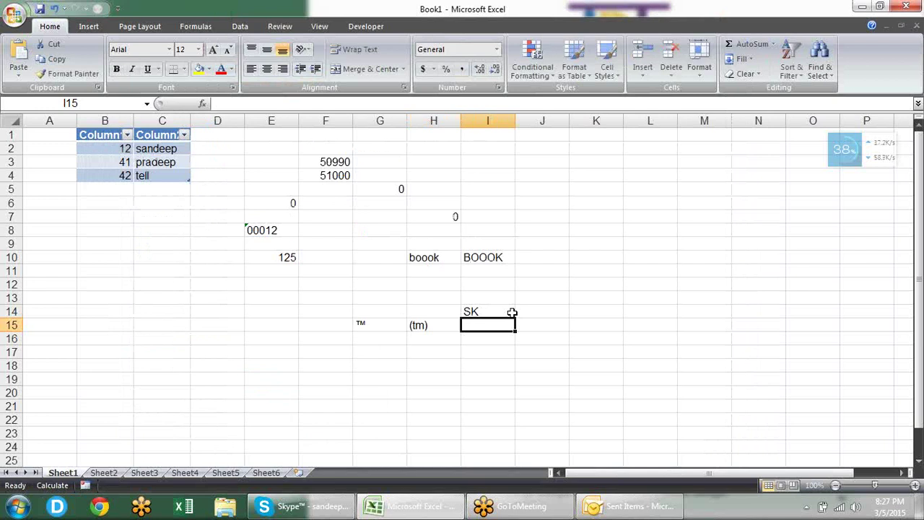
{"action": "key", "text": "ctrl+1"}
{"action": "key", "text": "Escape"}
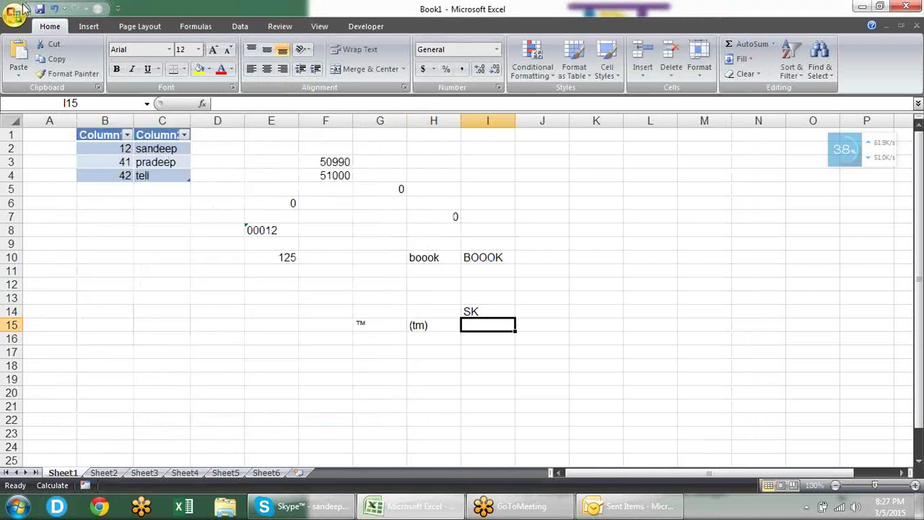
Step: Reopen AutoCorrect Options from Proofing and confirm both dialogs with OK
{"action": "left_click", "coordinate": [14, 15]}
{"action": "left_click", "coordinate": [177, 310]}
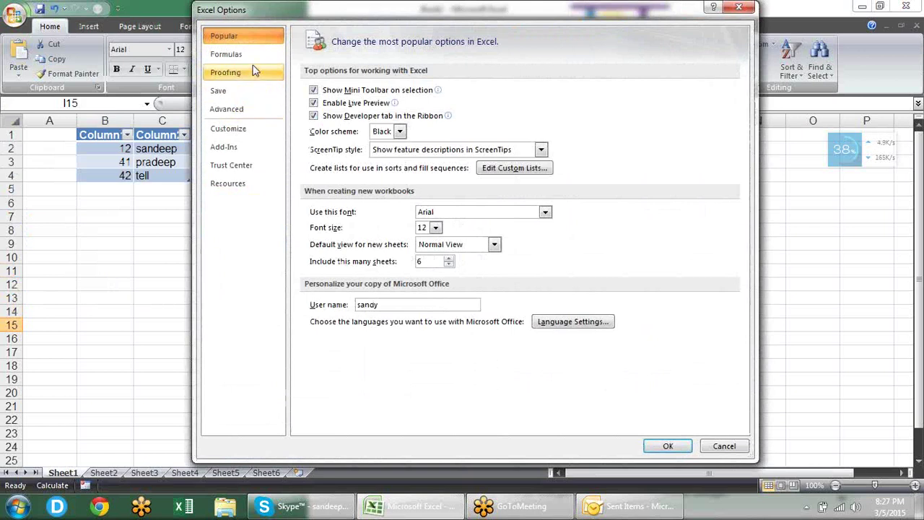
{"action": "left_click", "coordinate": [253, 72]}
{"action": "left_click", "coordinate": [558, 93]}
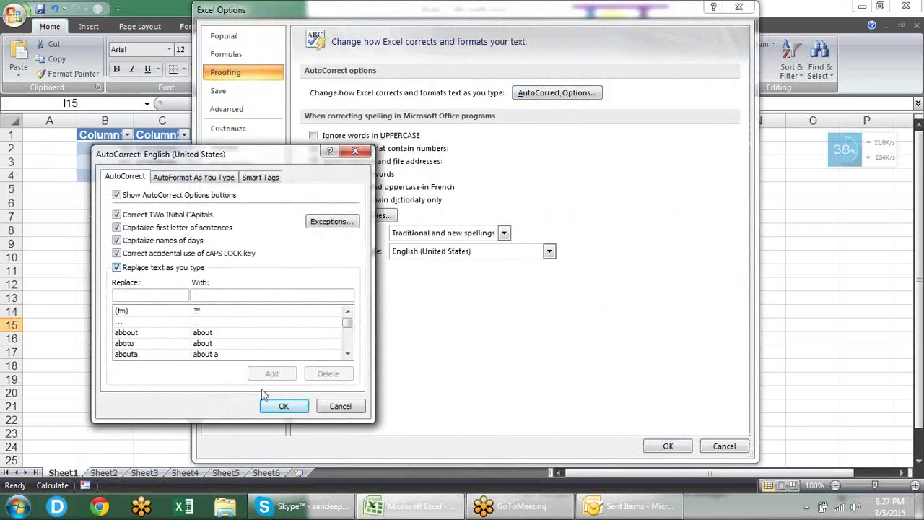
{"action": "left_click", "coordinate": [296, 409]}
{"action": "left_click", "coordinate": [657, 445]}
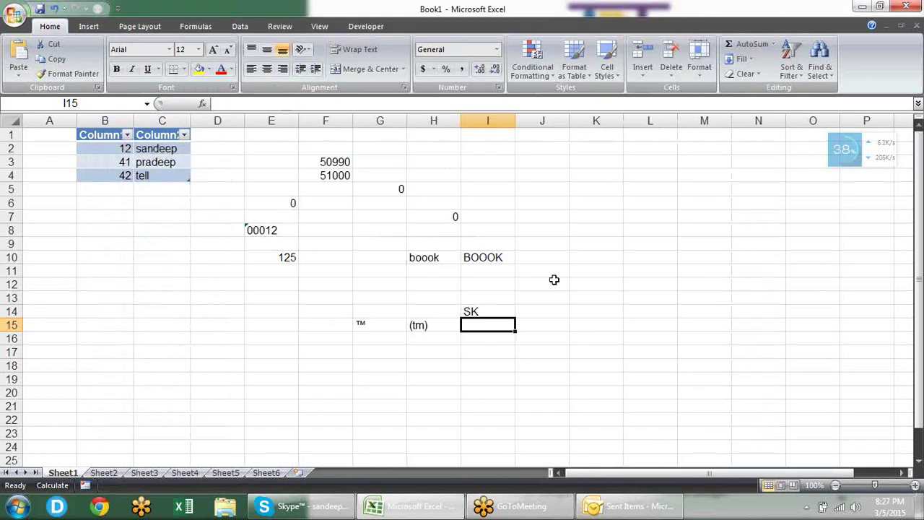
Step: Put SK in I15 and I16, the full name in D17, and SK in D21 to expand
{"action": "type", "text": "SK"}
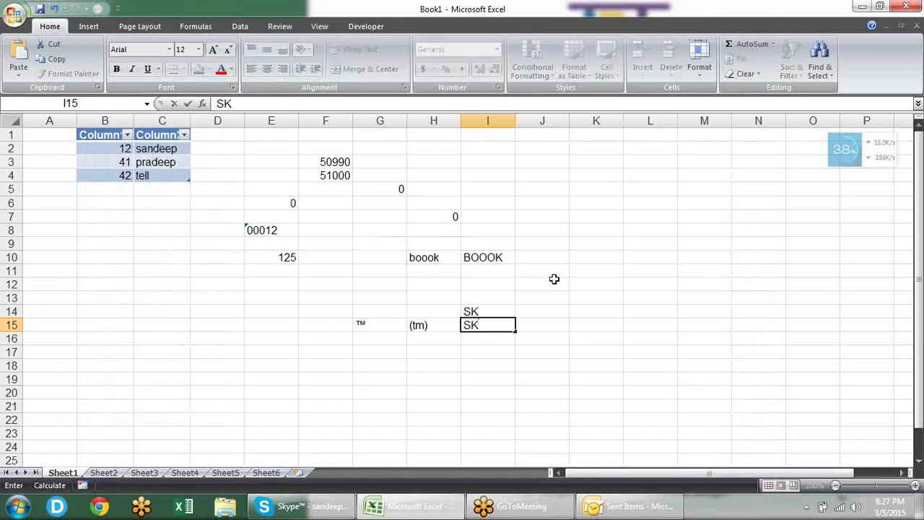
{"action": "key", "text": "Return"}
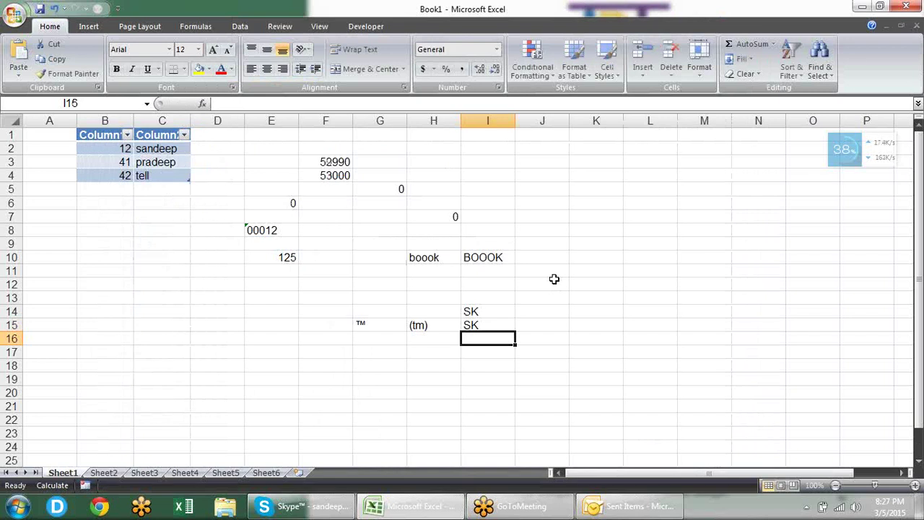
{"action": "type", "text": "SK"}
{"action": "key", "text": "Return"}
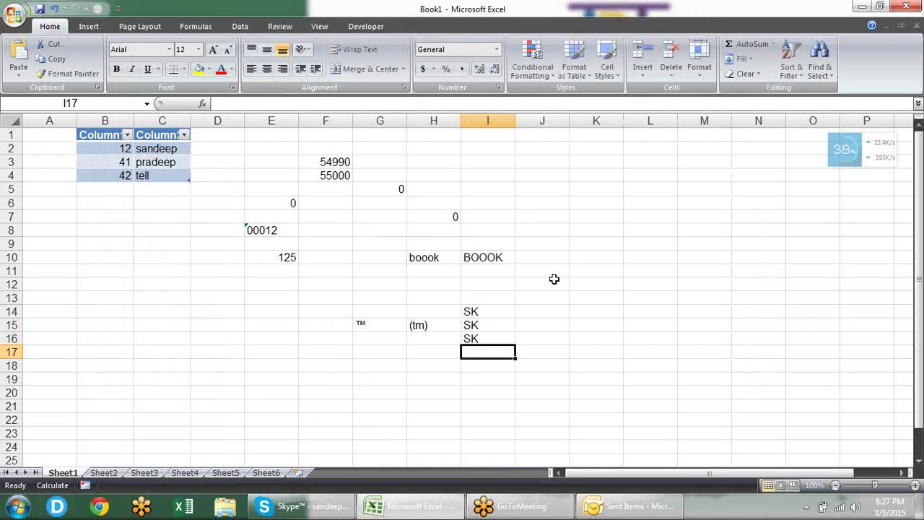
{"action": "key", "text": "Left"}
{"action": "key", "text": "Left"}
{"action": "key", "text": "Left"}
{"action": "key", "text": "Left"}
{"action": "key", "text": "Left"}
{"action": "key", "text": "Return"}
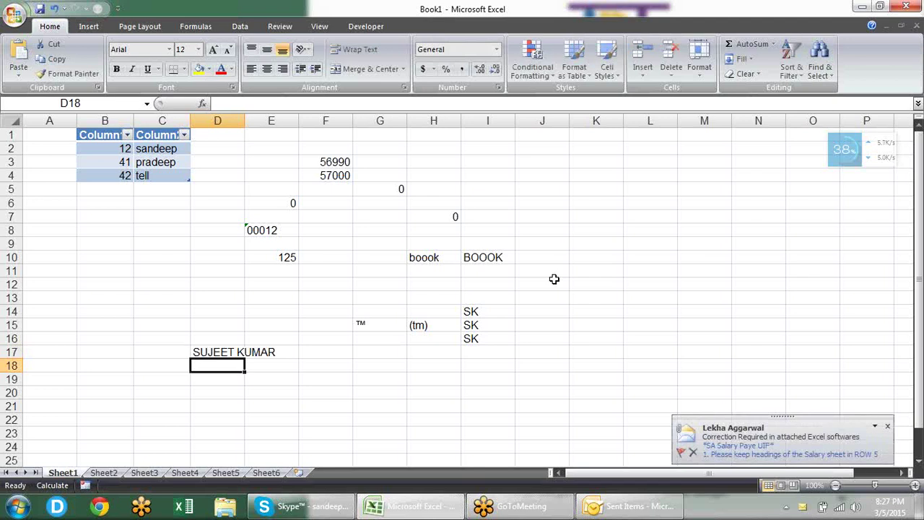
{"action": "key", "text": "Down"}
{"action": "key", "text": "Down"}
{"action": "key", "text": "Down"}
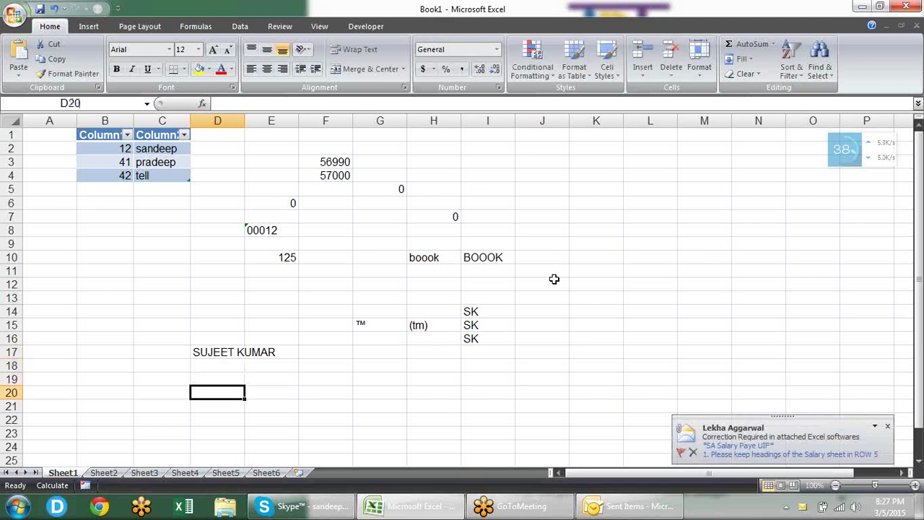
{"action": "type", "text": "SK"}
{"action": "key", "text": "Return"}
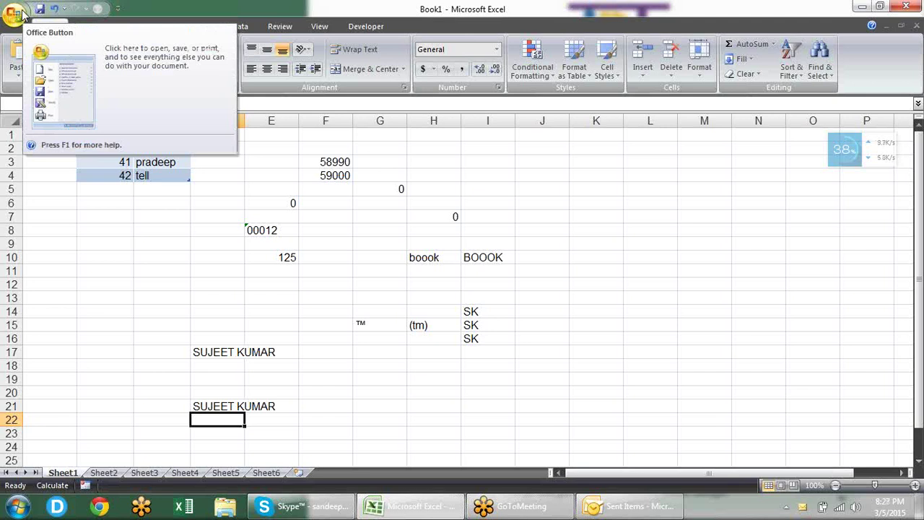
{"action": "left_click", "coordinate": [16, 14]}
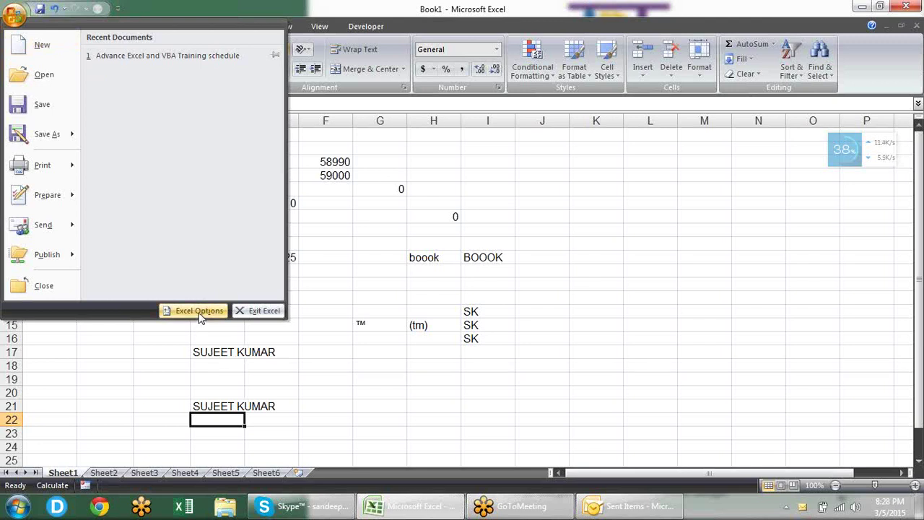
{"action": "left_click", "coordinate": [195, 311]}
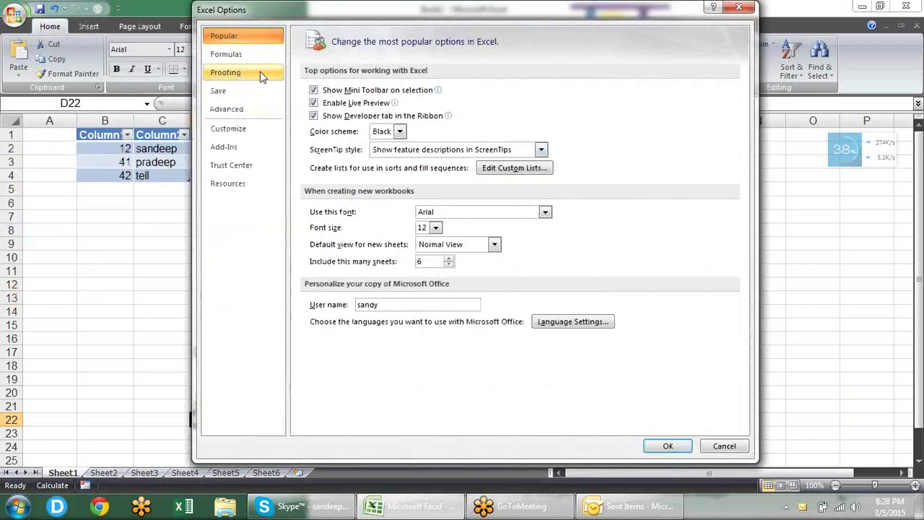
{"action": "left_click", "coordinate": [260, 73]}
{"action": "key", "text": "Escape"}
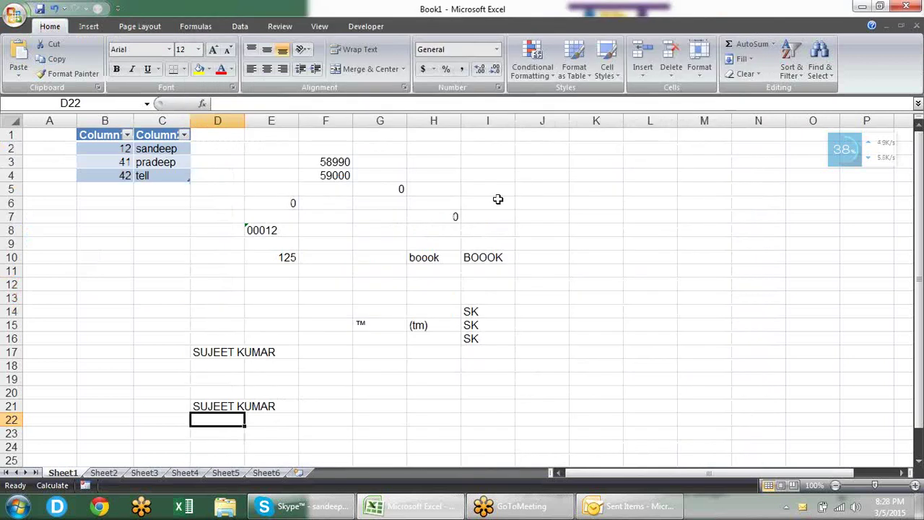
{"action": "left_click", "coordinate": [572, 191]}
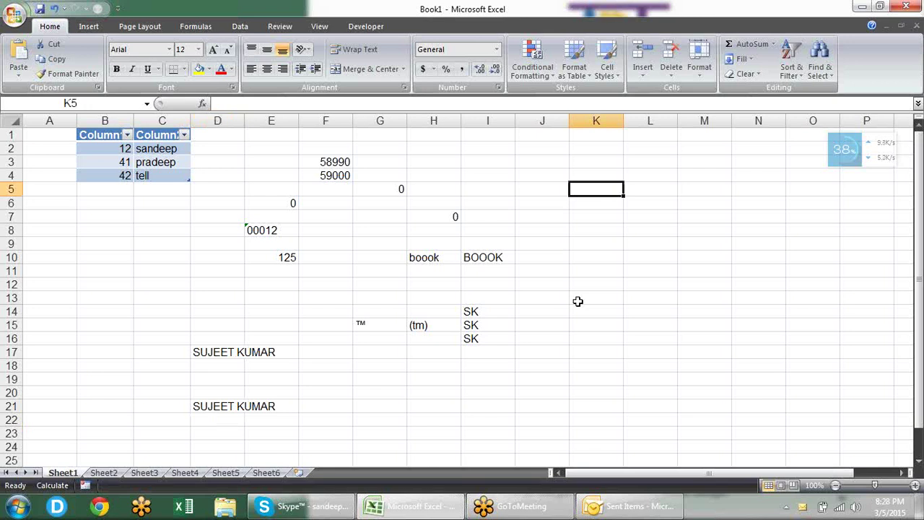
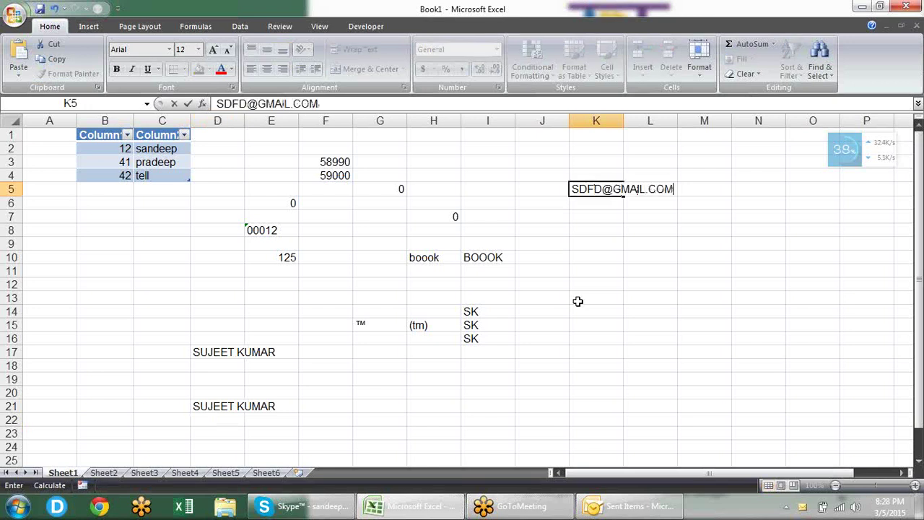
{"action": "key", "text": "Return"}
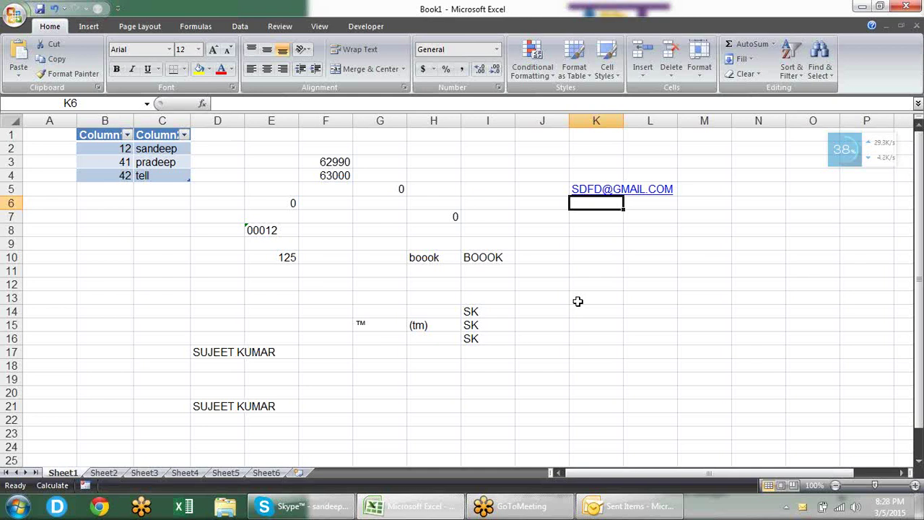
{"action": "type", "text": "WWW."}
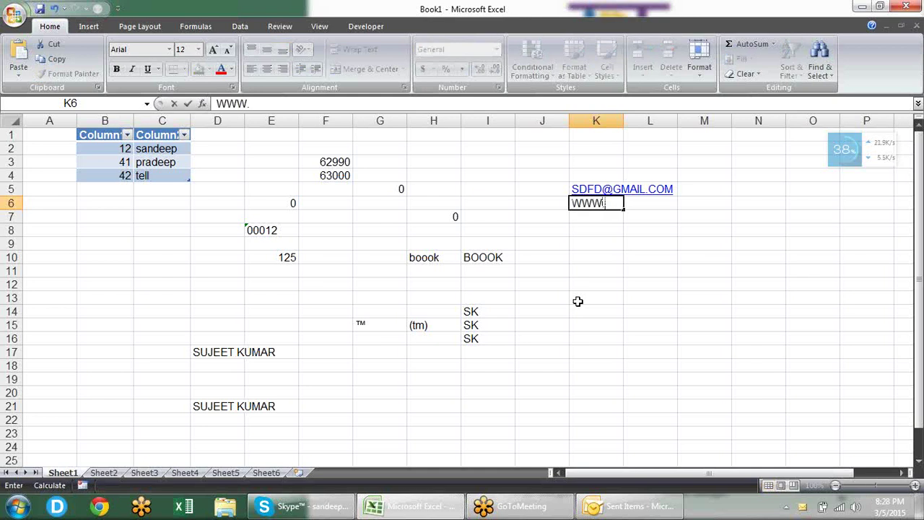
{"action": "type", "text": "GOOGLE.COM"}
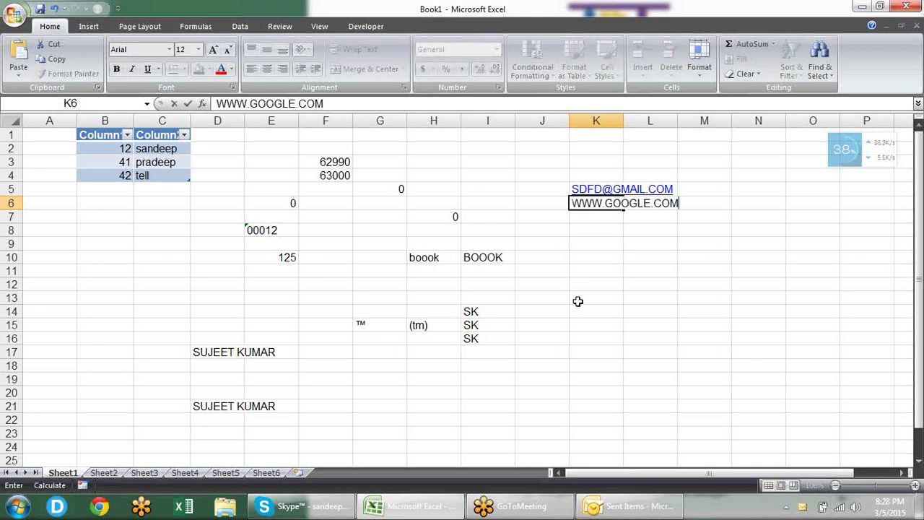
{"action": "key", "text": "Return"}
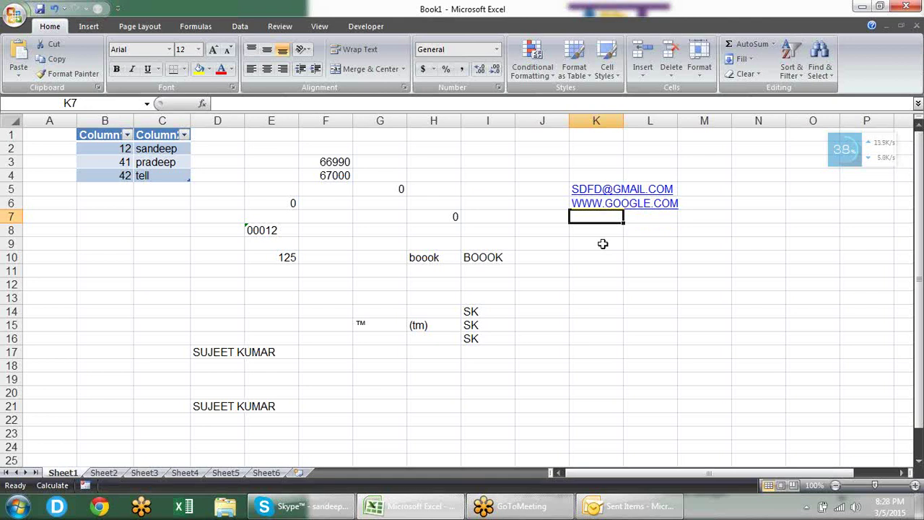
{"action": "key", "text": "Up"}
{"action": "key", "text": "Up"}
{"action": "key", "text": "Down"}
{"action": "key", "text": "Down"}
{"action": "key", "text": "Down"}
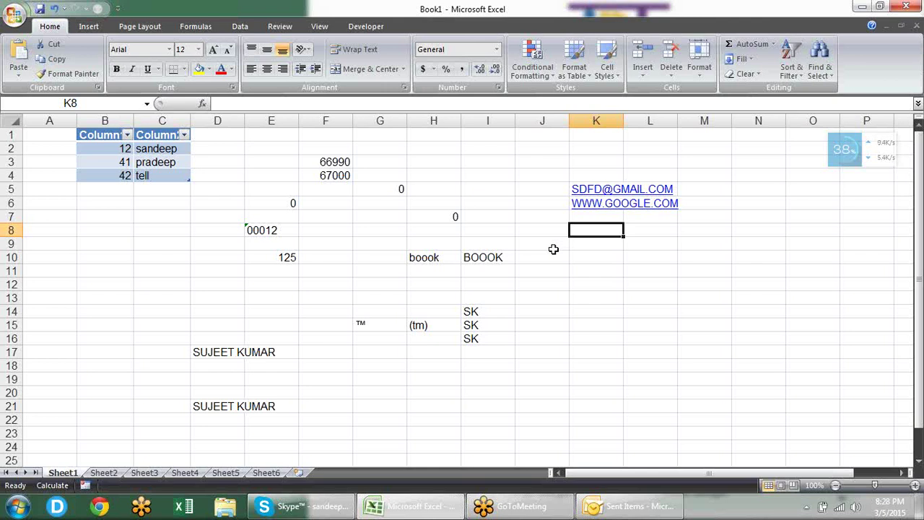
Step: Uncheck 'Internet and network paths with hyperlinks' under AutoFormat As You Type
{"action": "left_click", "coordinate": [13, 19]}
{"action": "left_click", "coordinate": [198, 312]}
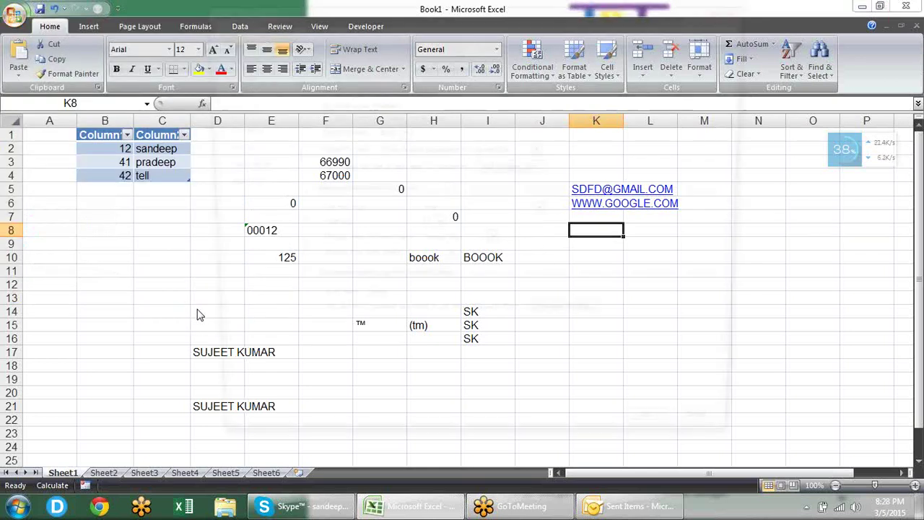
{"action": "left_click", "coordinate": [269, 67]}
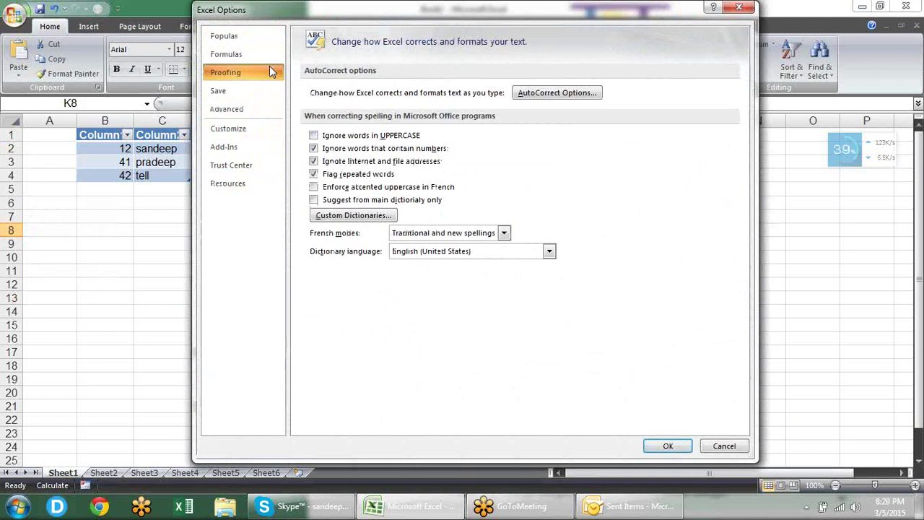
{"action": "left_click", "coordinate": [554, 95]}
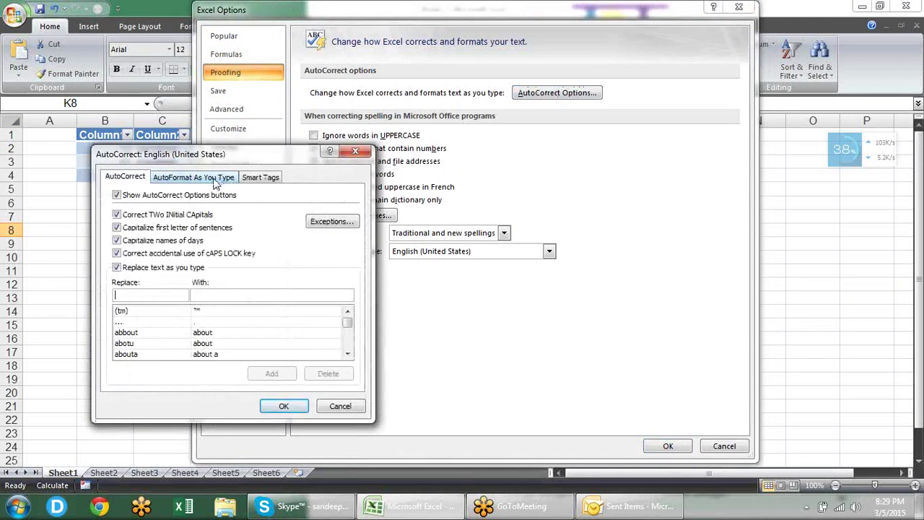
{"action": "left_click", "coordinate": [215, 177]}
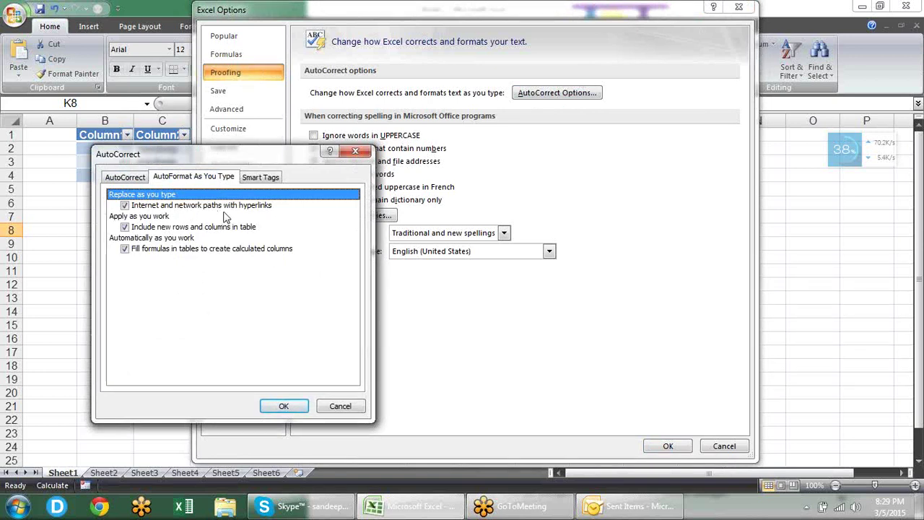
{"action": "left_click", "coordinate": [125, 206]}
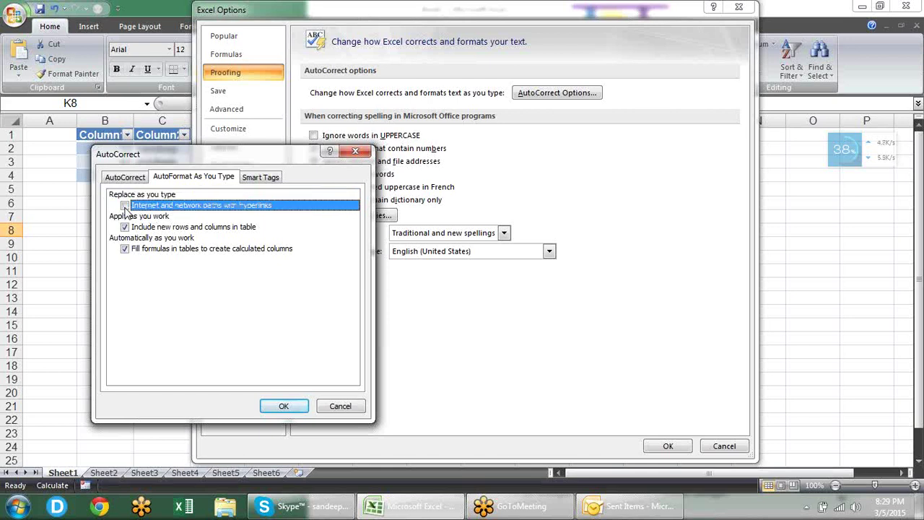
{"action": "left_click", "coordinate": [283, 406]}
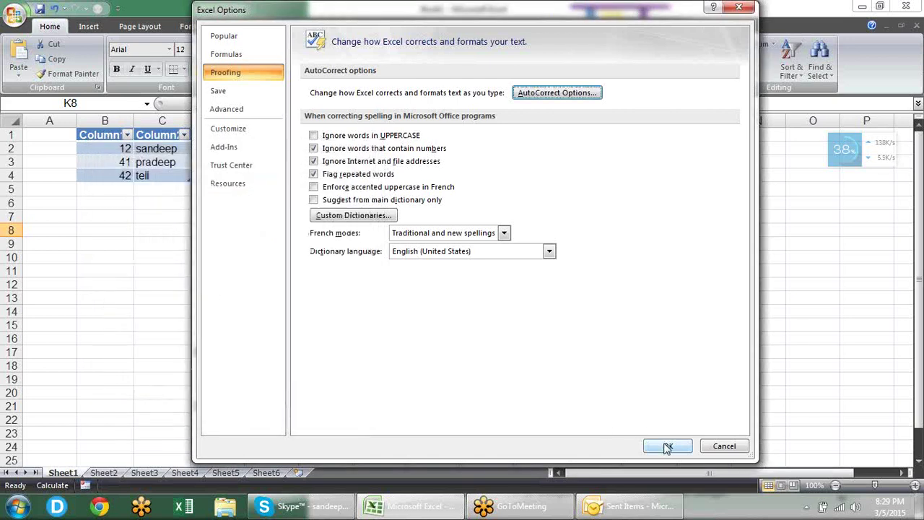
{"action": "left_click", "coordinate": [666, 445]}
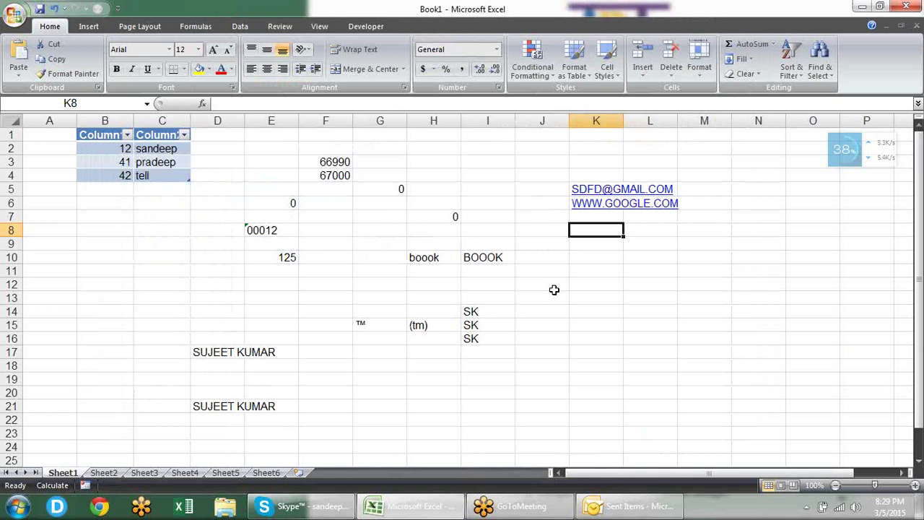
Step: Begin typing an e-mail address into cell K8
{"action": "key", "text": "BackSpace"}
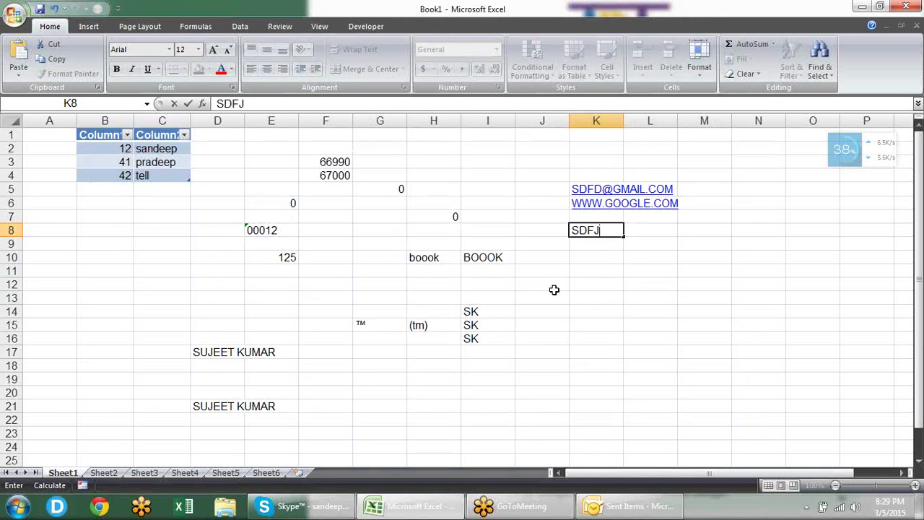
{"action": "key", "text": "BackSpace"}
Step: Finish the e-mail address in K8 and commit it as plain text
{"action": "type", "text": "@GMAI"}
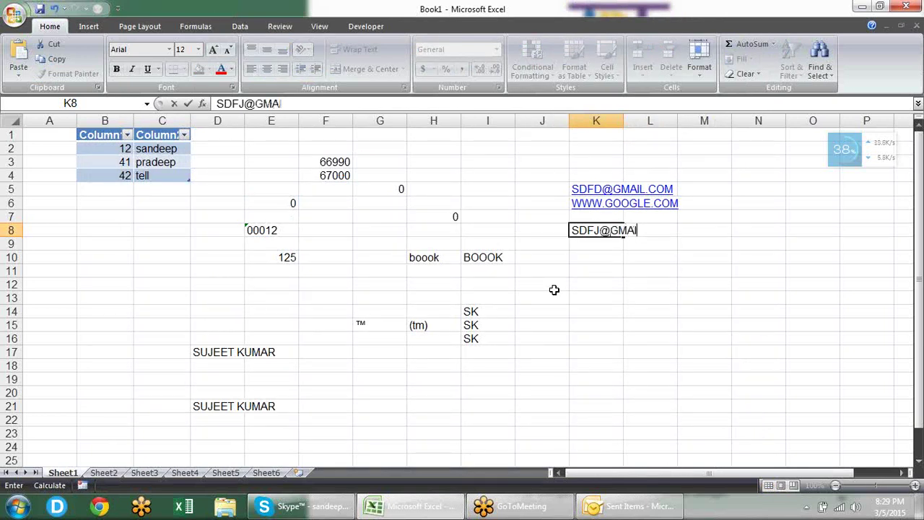
{"action": "type", "text": "L.COM"}
{"action": "key", "text": "Return"}
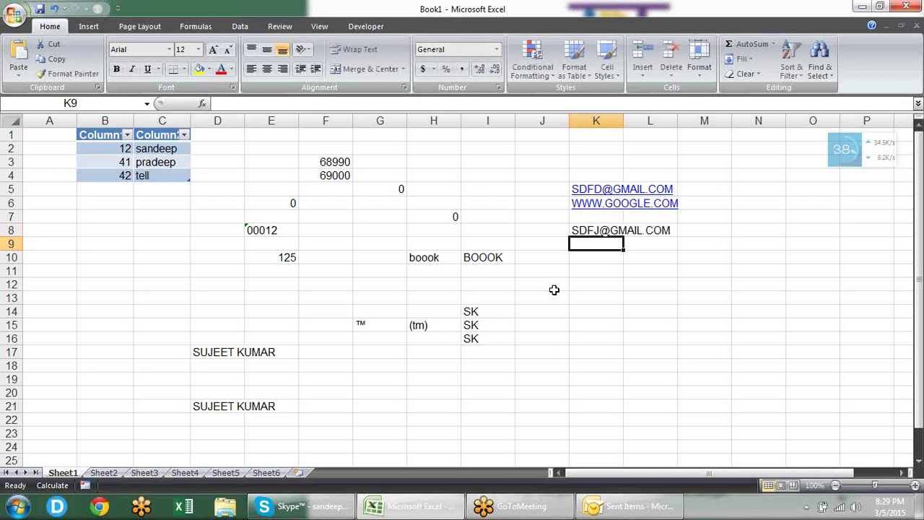
{"action": "left_click", "coordinate": [916, 27]}
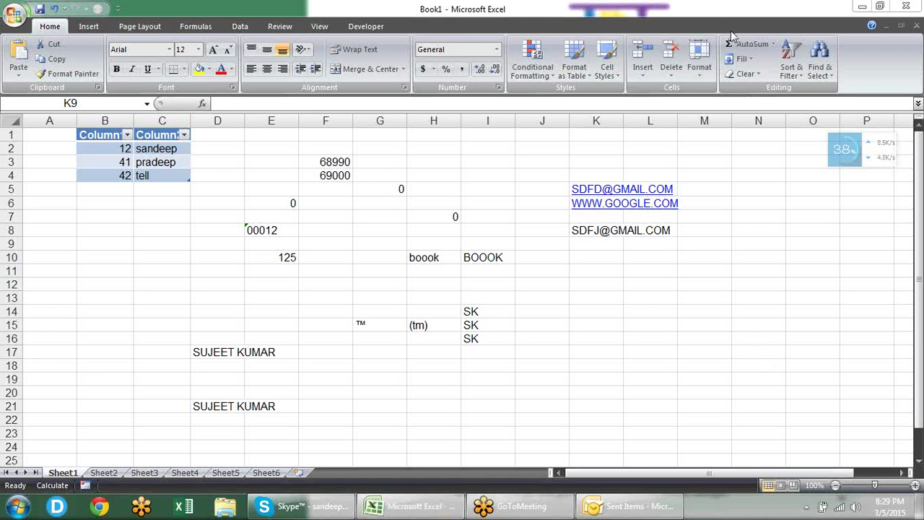
Step: Check 'Ignore words in UPPERCASE' and re-check 'Internet and network paths with hyperlinks'
{"action": "left_click", "coordinate": [10, 24]}
{"action": "left_click", "coordinate": [194, 311]}
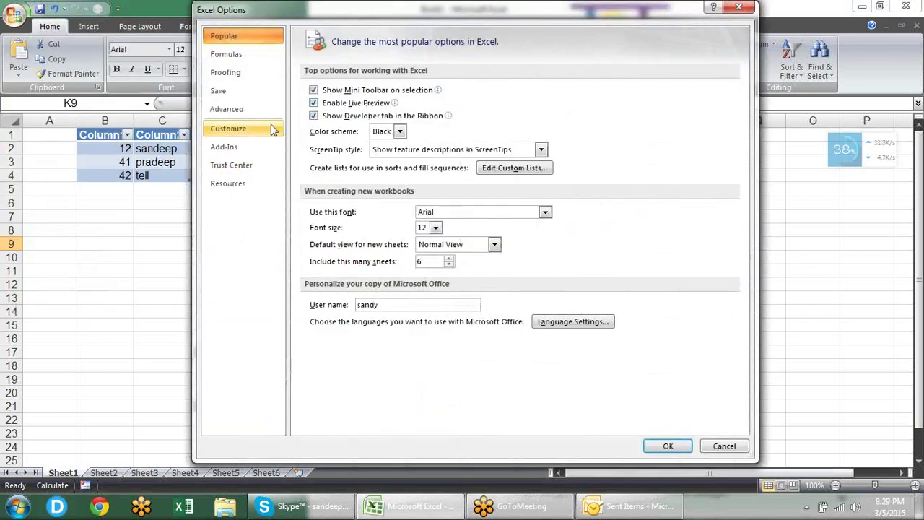
{"action": "left_click", "coordinate": [258, 72]}
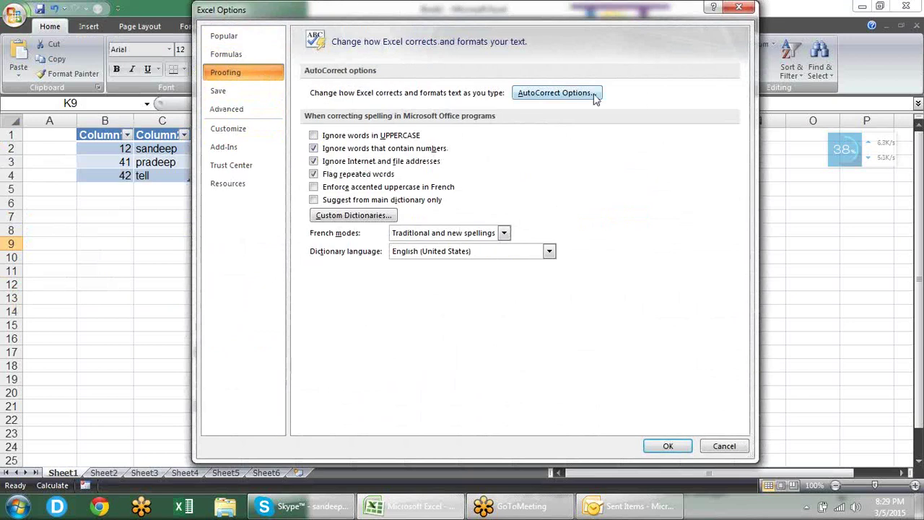
{"action": "left_click", "coordinate": [363, 136]}
{"action": "left_click", "coordinate": [540, 92]}
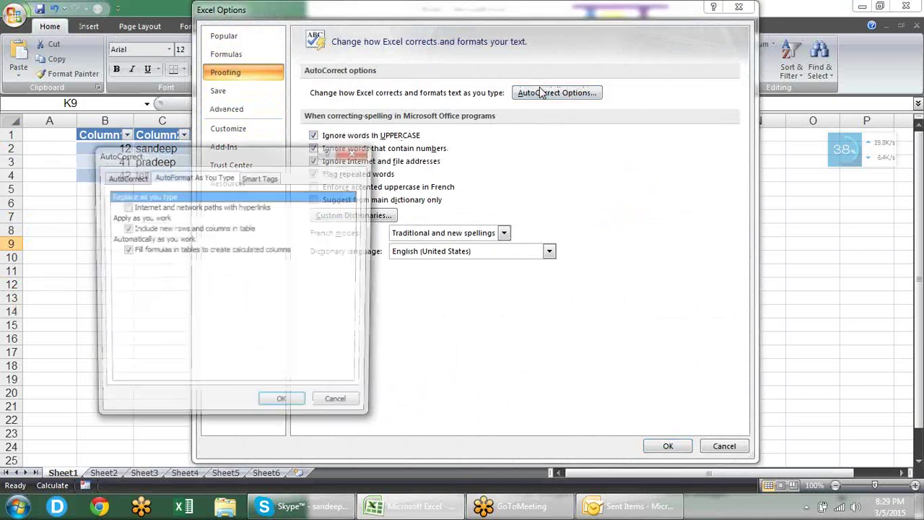
{"action": "left_click", "coordinate": [125, 207]}
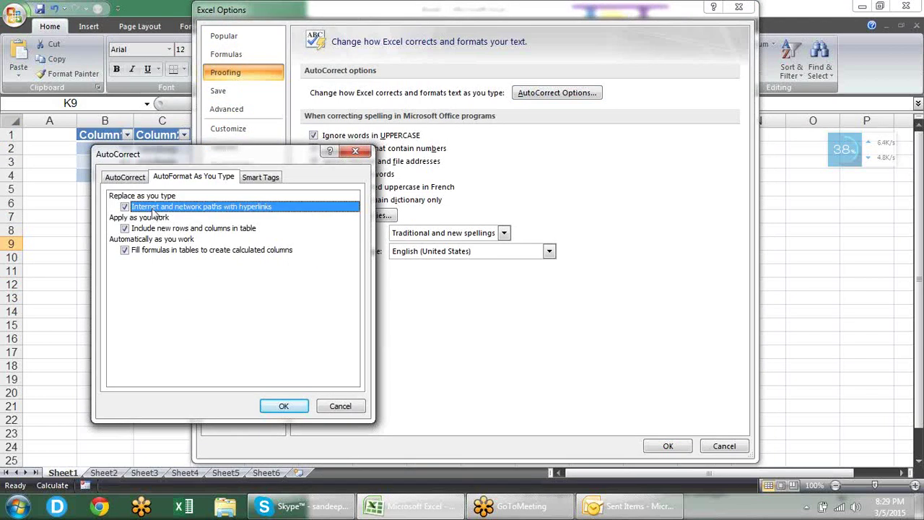
{"action": "left_click", "coordinate": [292, 407]}
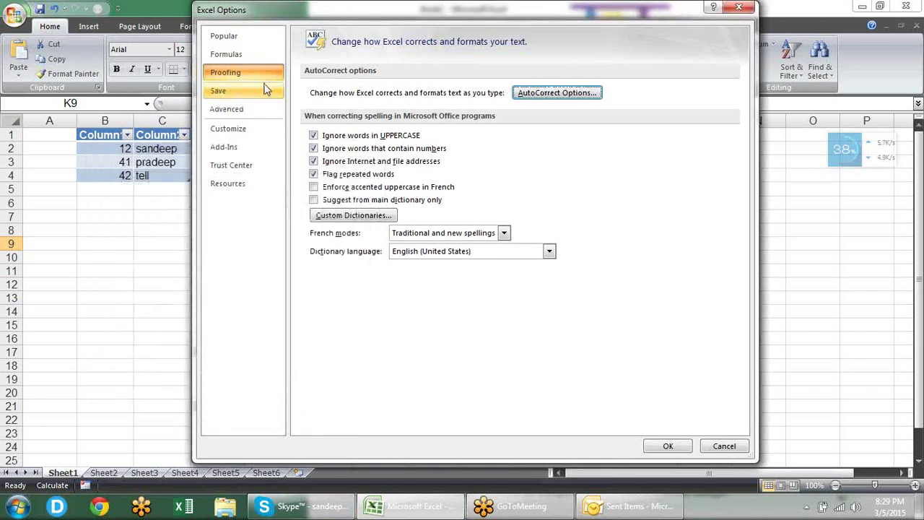
Step: Close Excel Options, check Save As defaults to Excel Macro-Enabled Workbook, and cancel without saving
{"action": "left_click", "coordinate": [265, 88]}
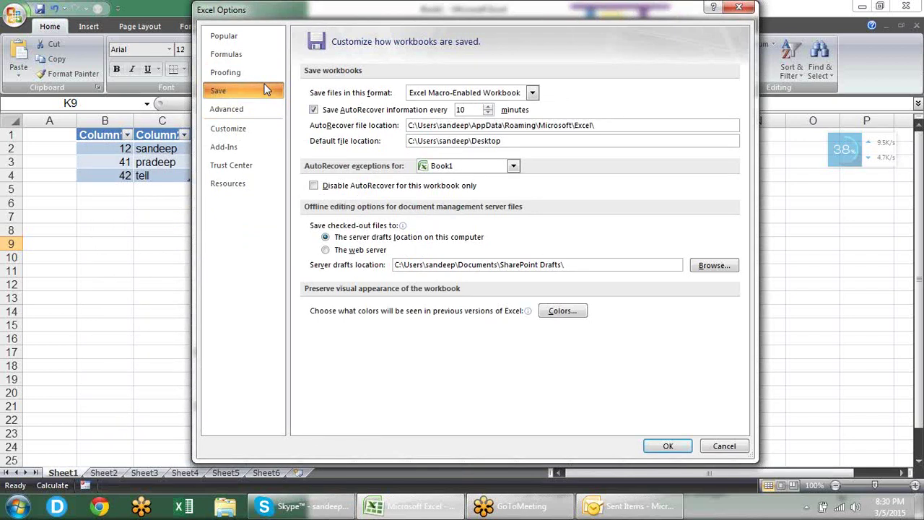
{"action": "key", "text": "Escape"}
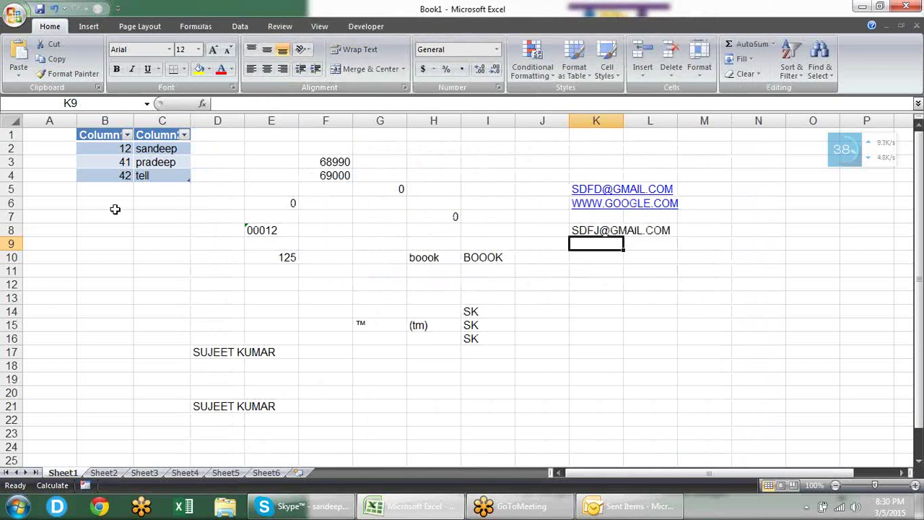
{"action": "left_click", "coordinate": [16, 21]}
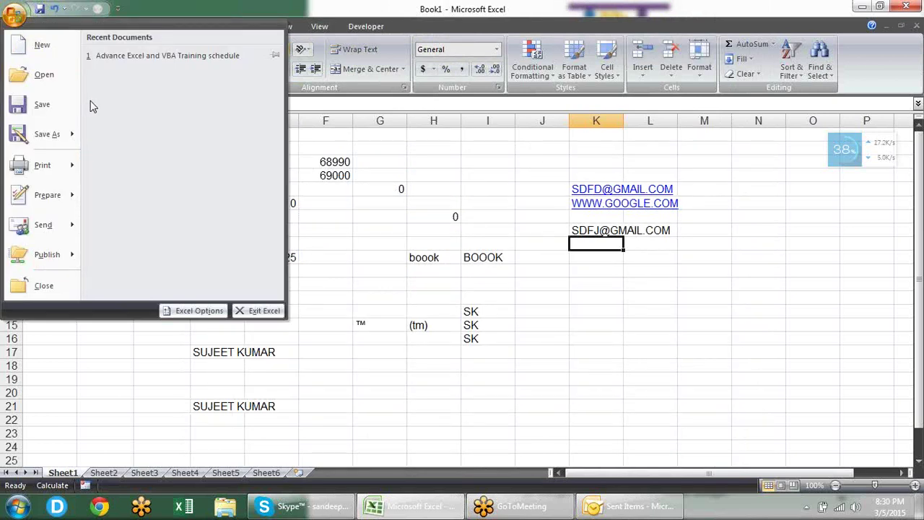
{"action": "left_click", "coordinate": [51, 135]}
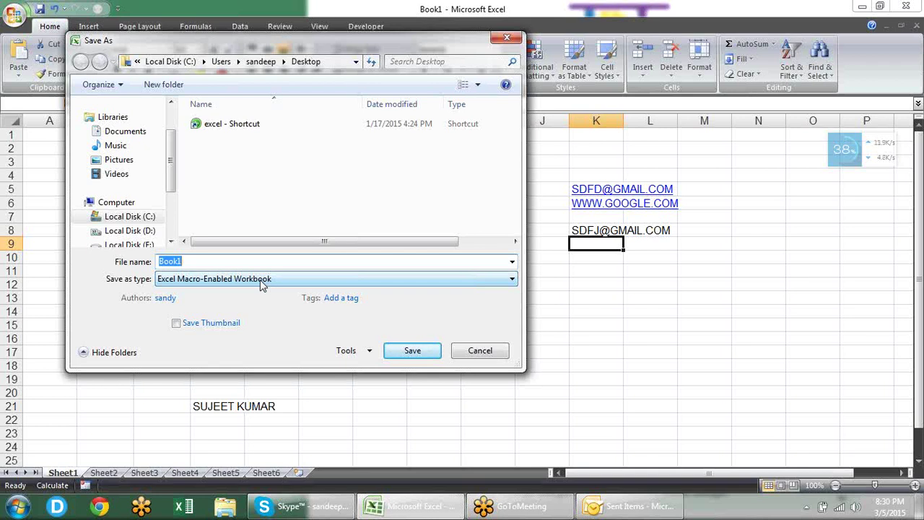
{"action": "key", "text": "Escape"}
{"action": "left_click", "coordinate": [15, 15]}
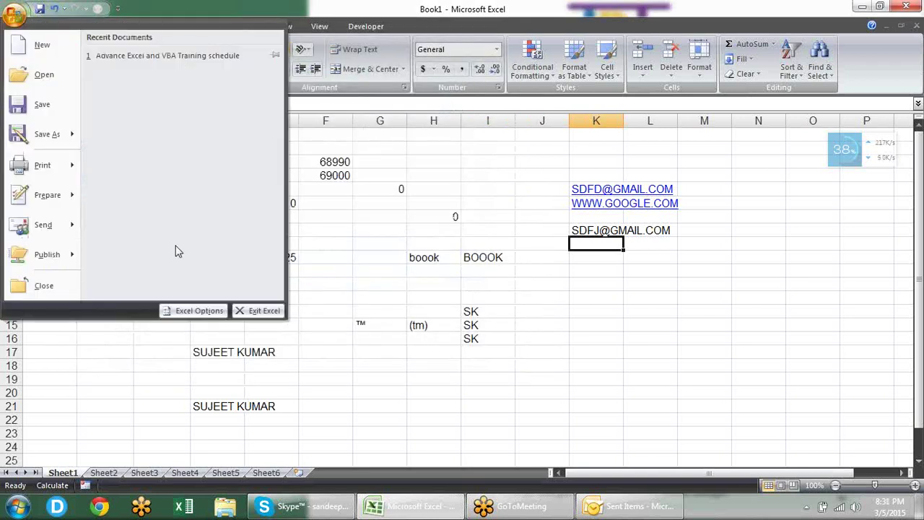
Step: On the Save options page, pick Excel Macro-Enabled Workbook as the save format and select the default file location path
{"action": "left_click", "coordinate": [195, 310]}
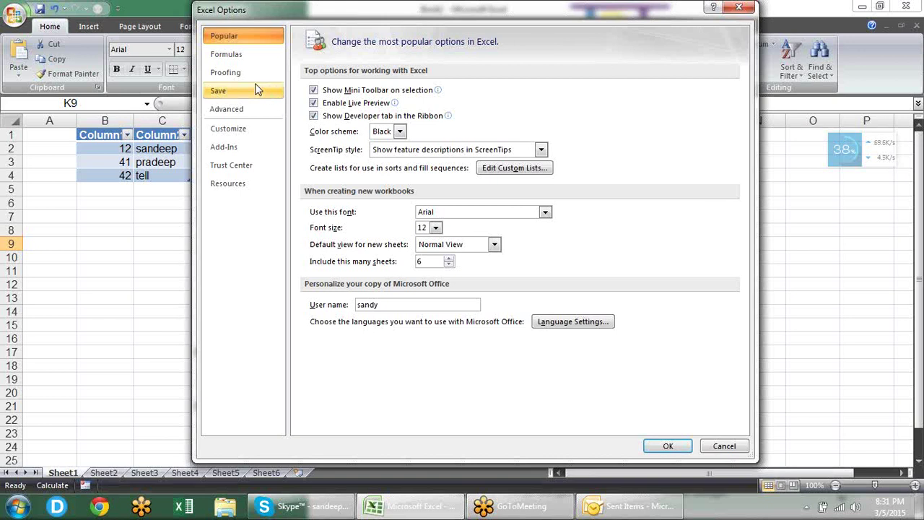
{"action": "left_click", "coordinate": [247, 89]}
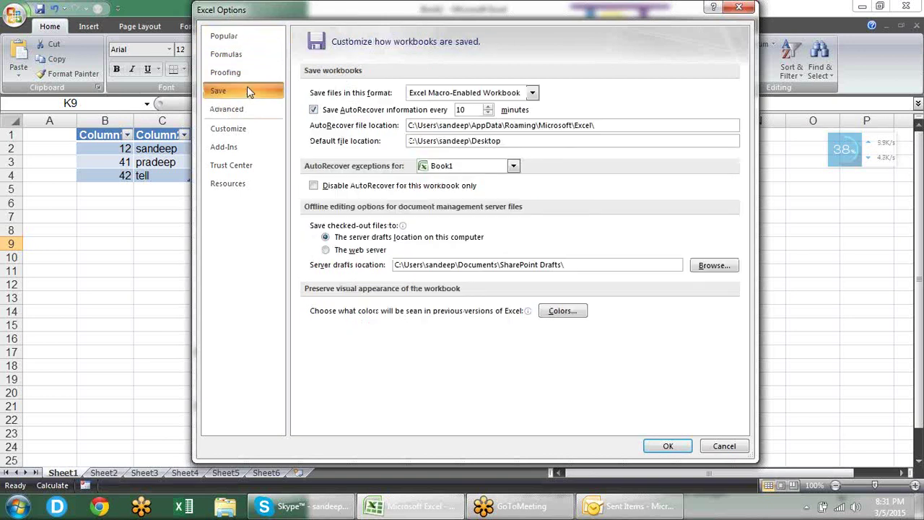
{"action": "left_click", "coordinate": [532, 93]}
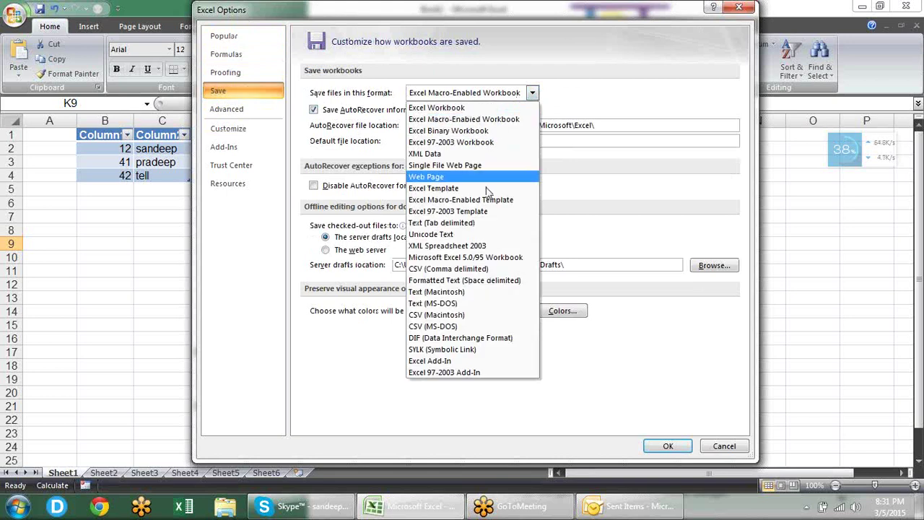
{"action": "left_click", "coordinate": [507, 120]}
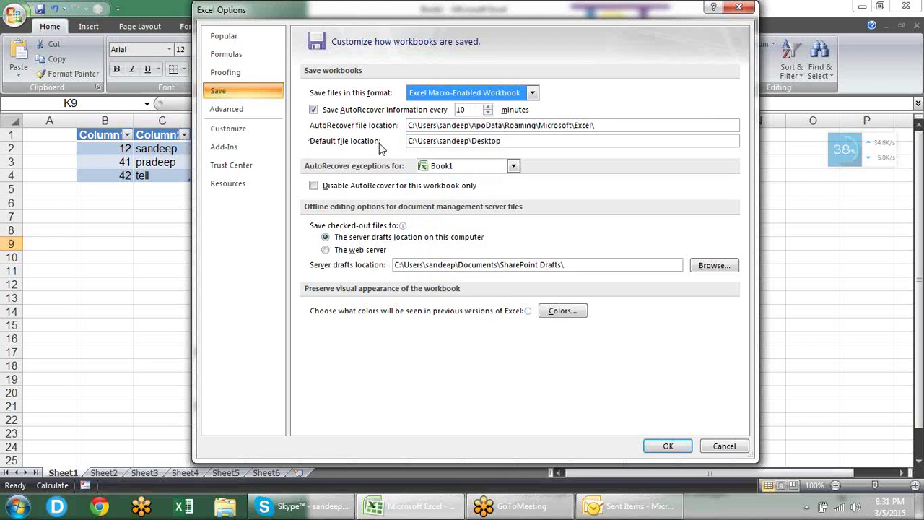
{"action": "left_click", "coordinate": [537, 140]}
{"action": "left_click_drag", "start_coordinate": [524, 142], "coordinate": [392, 141]}
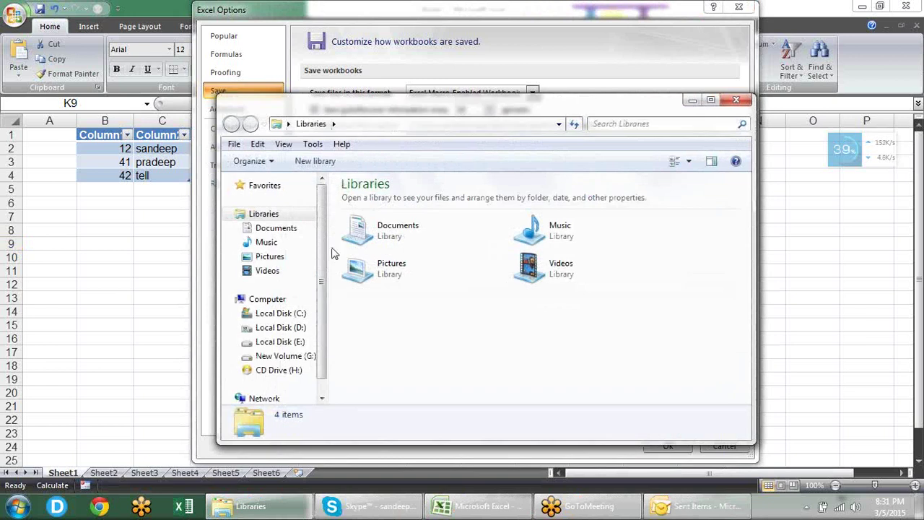
Step: In Windows Explorer, browse to the D:\excel Class folder and select its full path in the address bar
{"action": "left_click", "coordinate": [249, 328]}
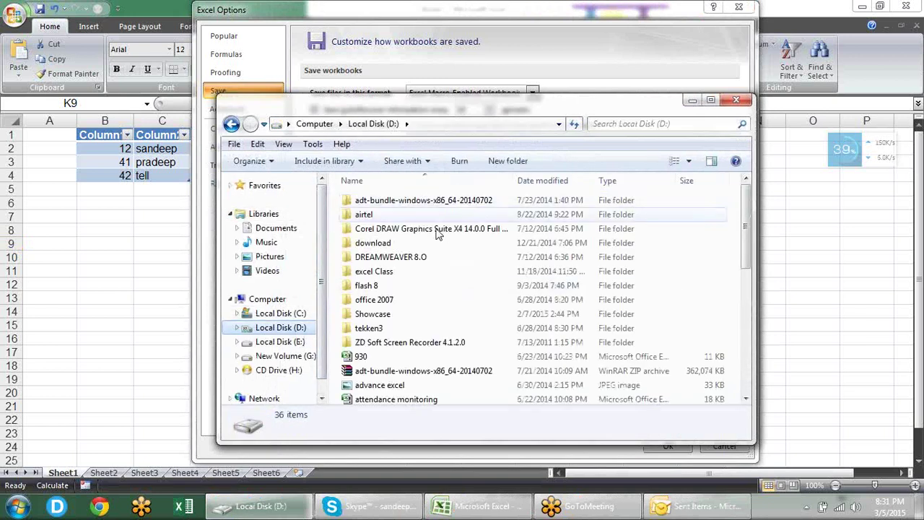
{"action": "double_click", "coordinate": [390, 272]}
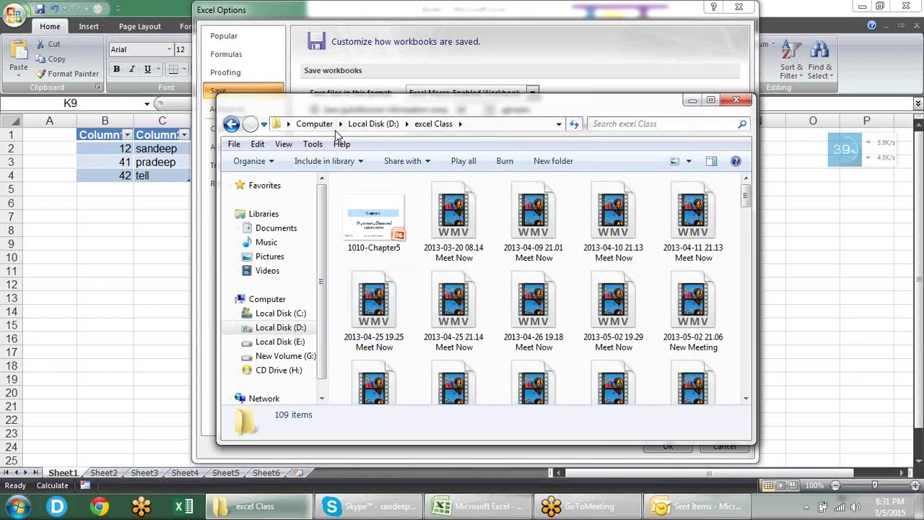
{"action": "left_click", "coordinate": [488, 124]}
{"action": "key", "text": "ctrl+c"}
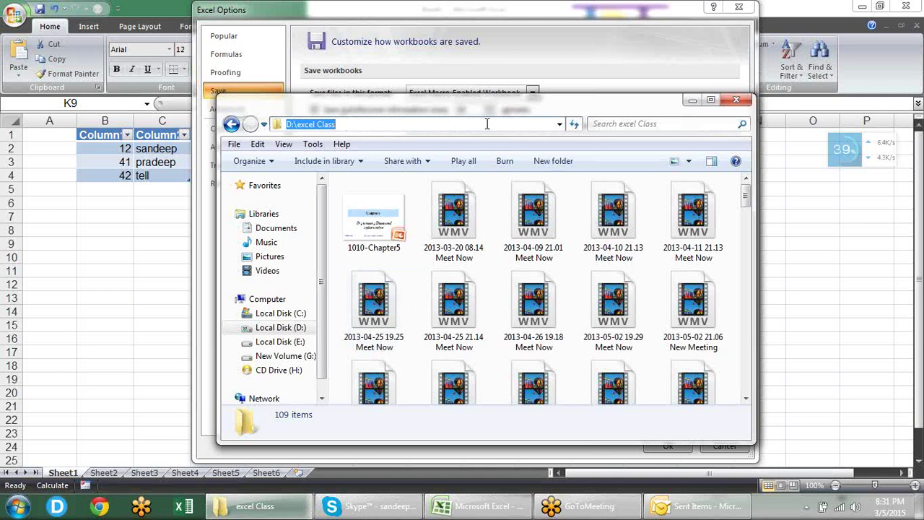
{"action": "left_click", "coordinate": [516, 36]}
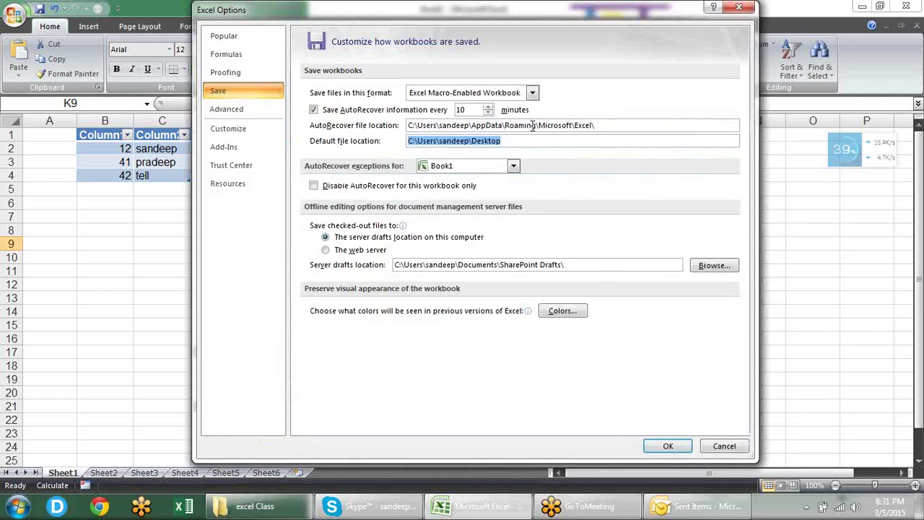
Step: Paste D:\excel Class into the Default file location box and select the AutoRecover file location path
{"action": "key", "text": "ctrl+v"}
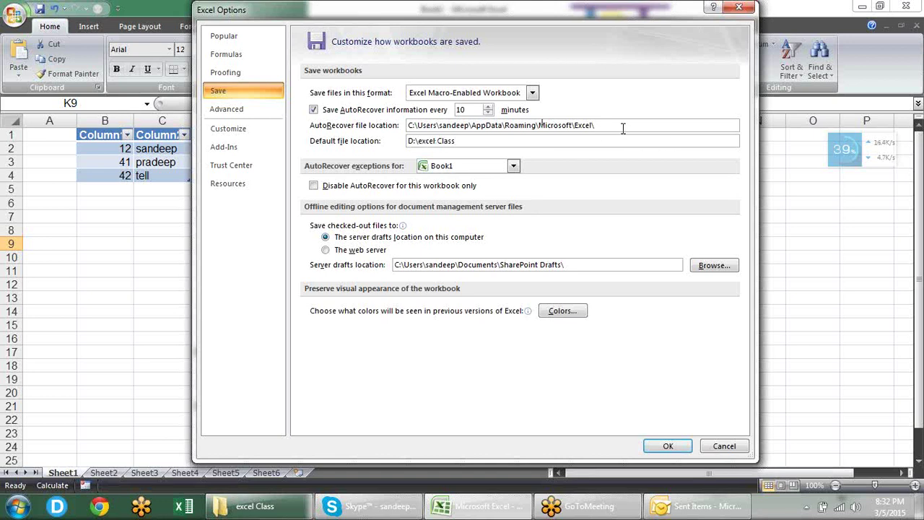
{"action": "left_click_drag", "start_coordinate": [623, 128], "coordinate": [334, 125]}
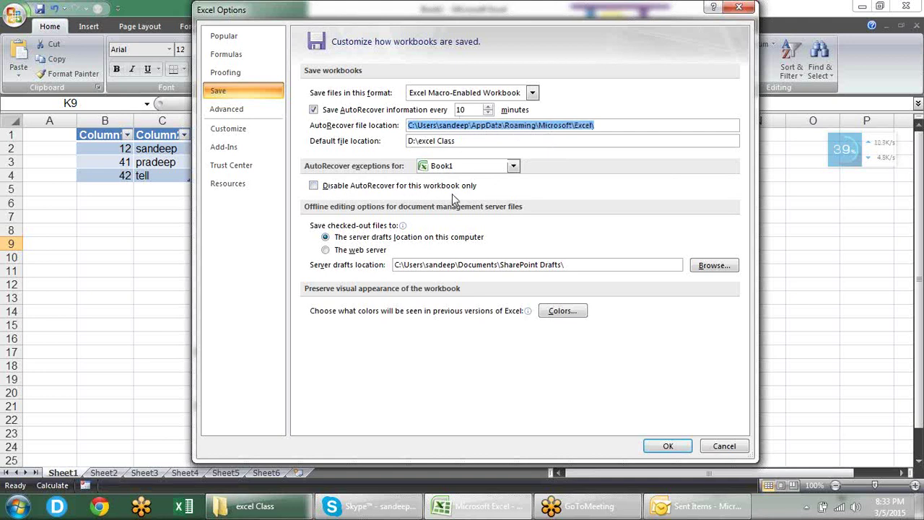
Step: Disable AutoRecover for Book1 only, then move to the Advanced options page
{"action": "left_click", "coordinate": [347, 186]}
{"action": "left_click", "coordinate": [513, 166]}
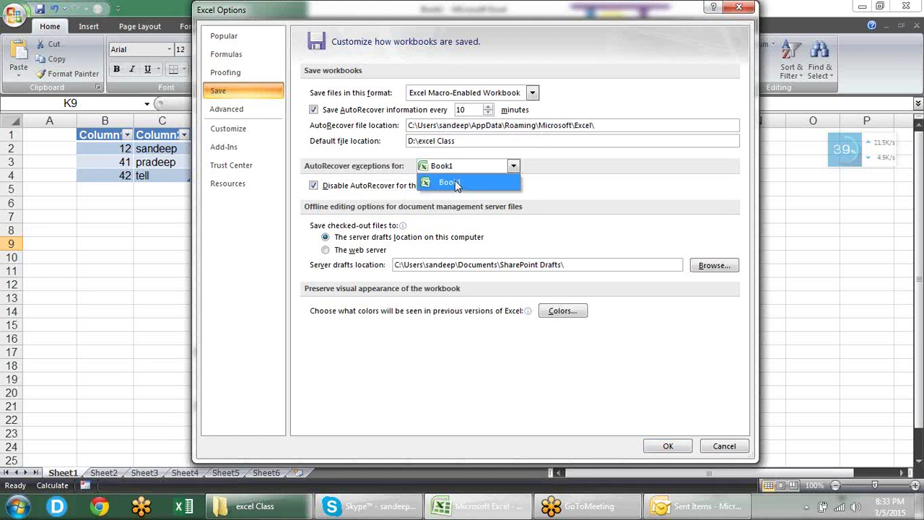
{"action": "left_click", "coordinate": [551, 187]}
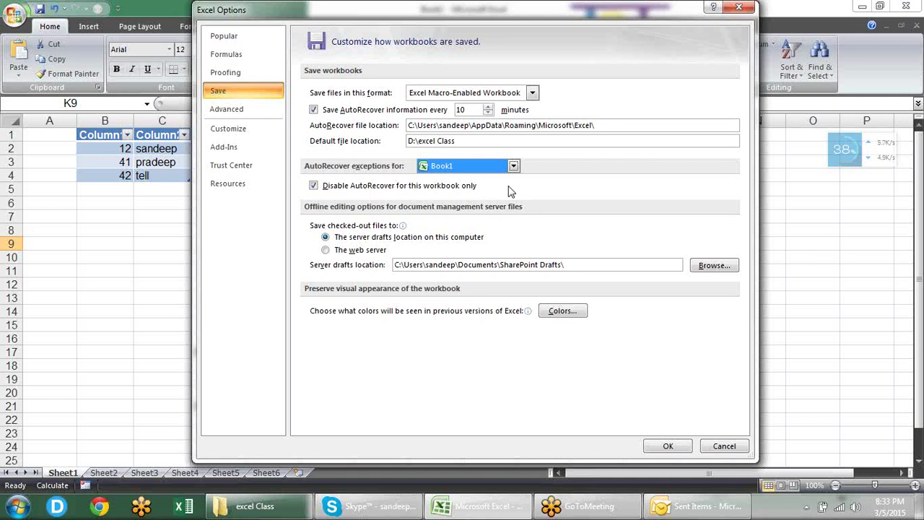
{"action": "left_click", "coordinate": [260, 106]}
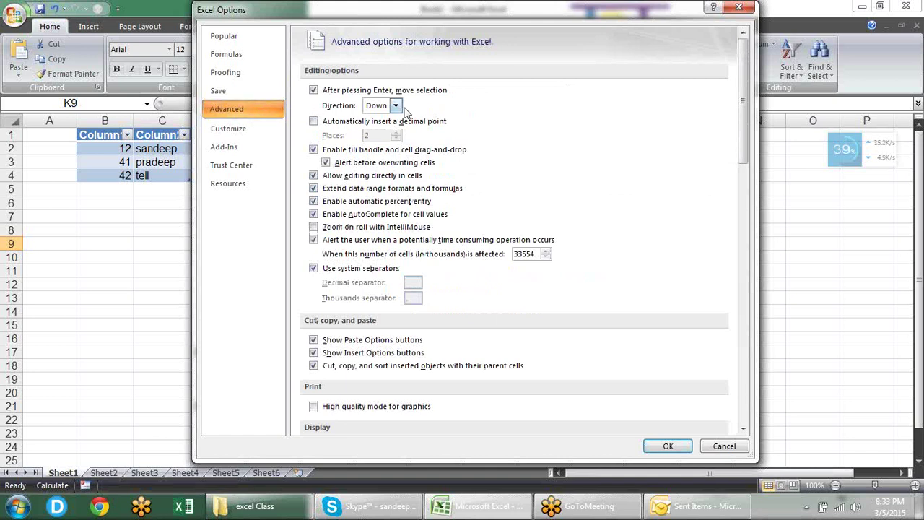
Step: Cancel Excel Options, then from cell I5 press Enter to confirm the selection moves down column I
{"action": "left_click", "coordinate": [729, 448]}
{"action": "left_click", "coordinate": [484, 190]}
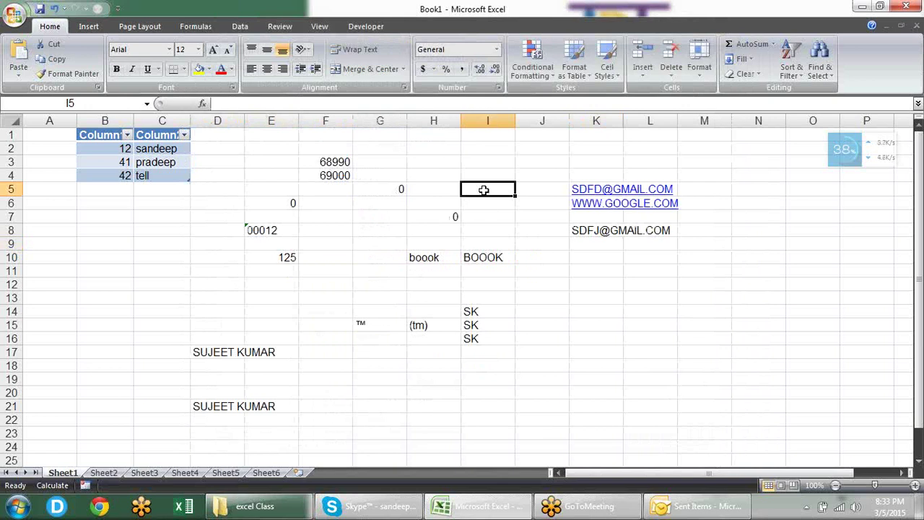
{"action": "key", "text": "Return"}
{"action": "key", "text": "Return"}
{"action": "key", "text": "Return"}
{"action": "key", "text": "Return"}
{"action": "key", "text": "Return"}
{"action": "key", "text": "Return"}
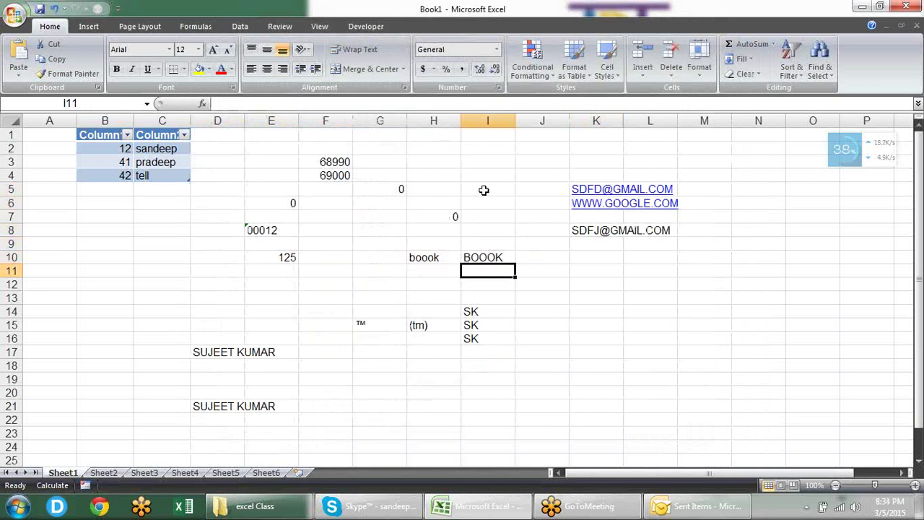
{"action": "key", "text": "Return"}
{"action": "key", "text": "Up"}
{"action": "key", "text": "Up"}
{"action": "key", "text": "Up"}
{"action": "key", "text": "Up"}
{"action": "key", "text": "Up"}
{"action": "key", "text": "Up"}
{"action": "key", "text": "Down"}
{"action": "key", "text": "Down"}
{"action": "key", "text": "Down"}
{"action": "key", "text": "Down"}
{"action": "key", "text": "Down"}
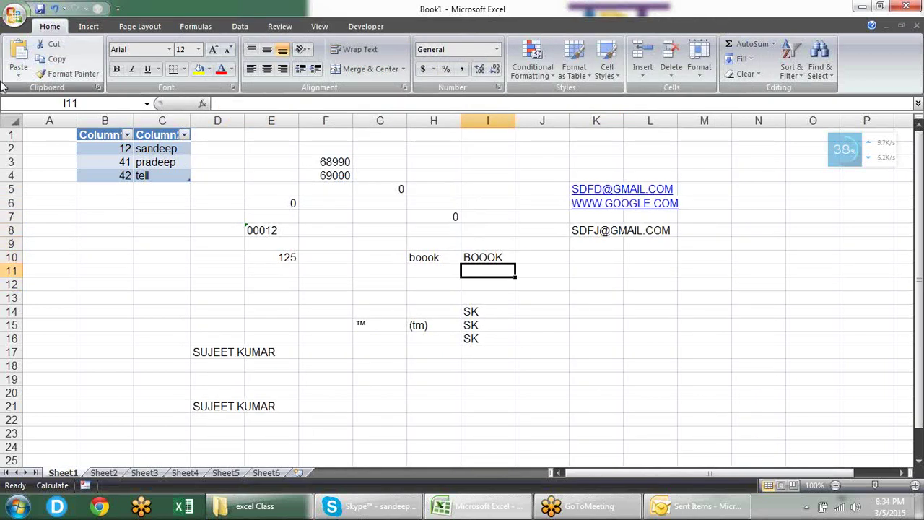
Step: Open Excel Options on the Advanced page and scroll to the editing options
{"action": "left_click", "coordinate": [20, 18]}
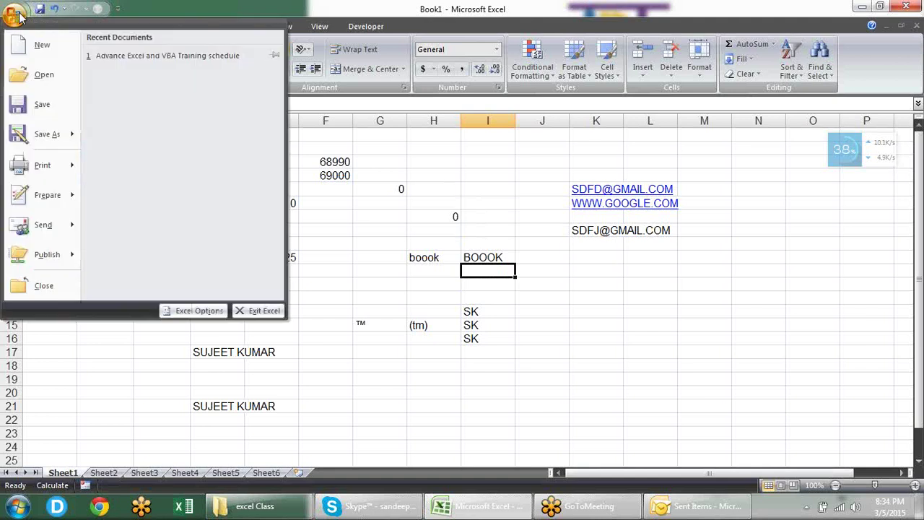
{"action": "left_click", "coordinate": [209, 312]}
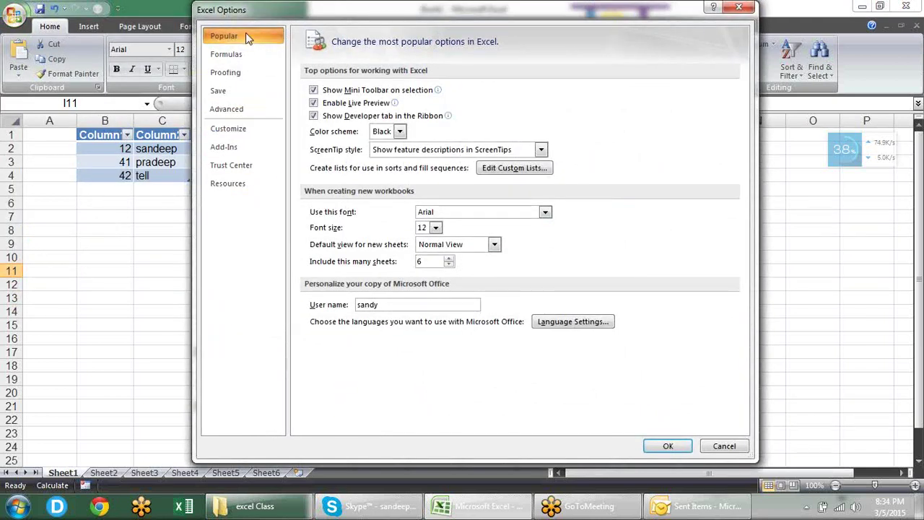
{"action": "left_click", "coordinate": [238, 109]}
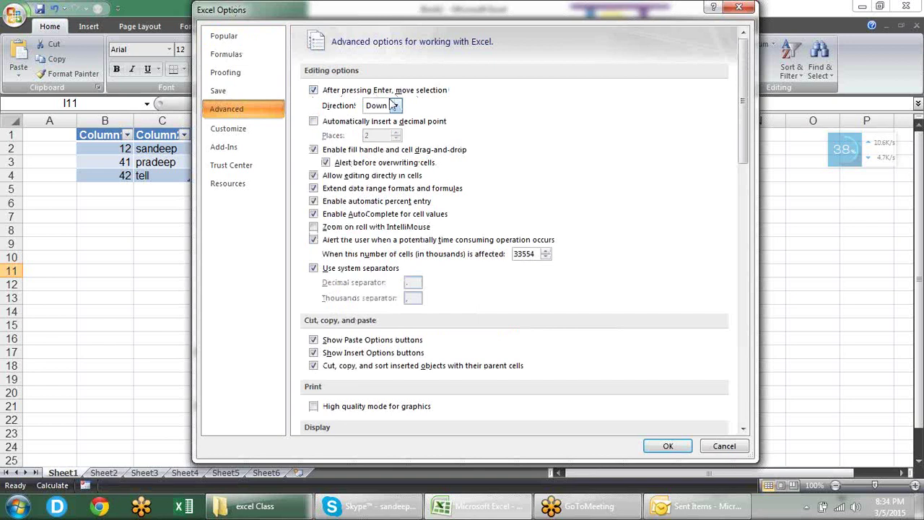
{"action": "scroll", "coordinate": [393, 105], "scroll_direction": "down", "scroll_amount": 5}
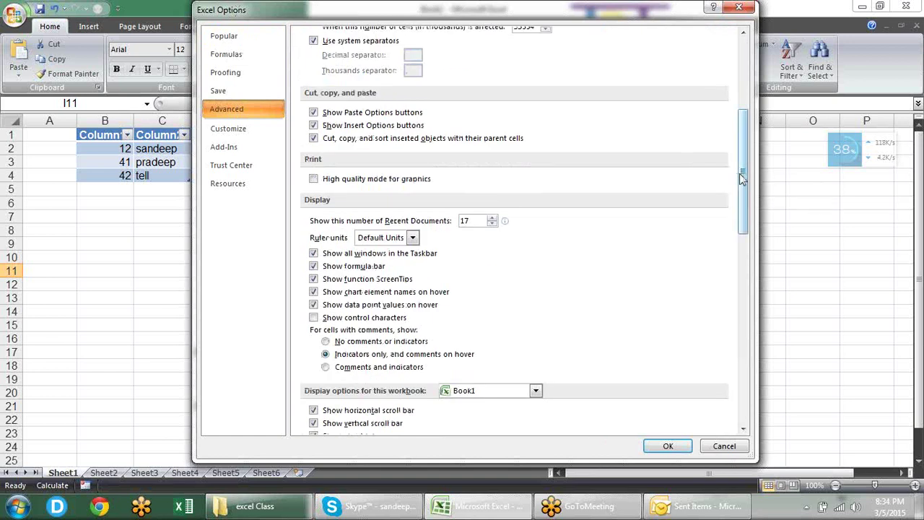
{"action": "left_click_drag", "start_coordinate": [741, 177], "coordinate": [734, 77]}
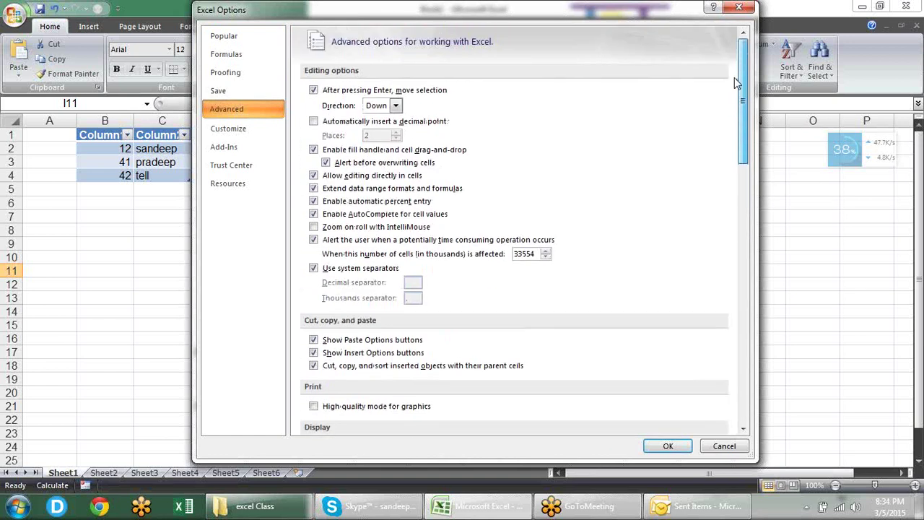
Step: Set the 'After pressing Enter' direction to Up, apply with OK, and test Enter
{"action": "left_click", "coordinate": [395, 106]}
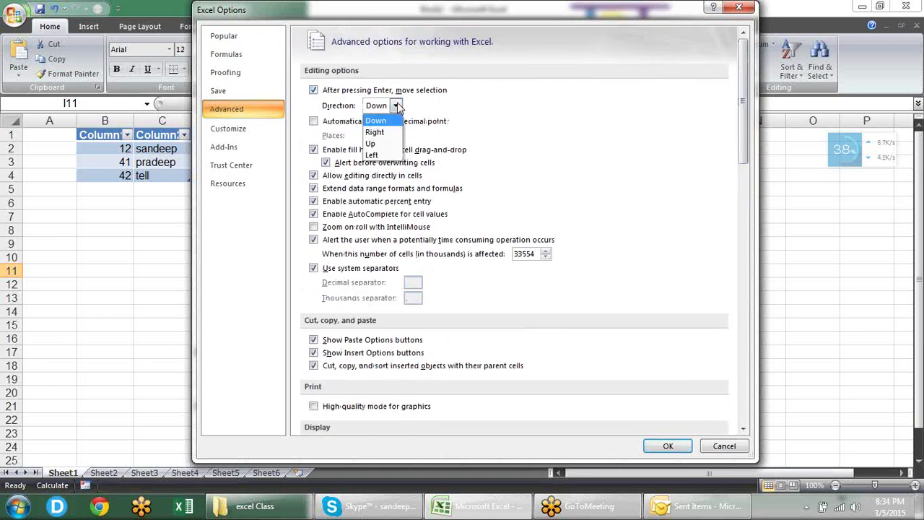
{"action": "left_click", "coordinate": [438, 105]}
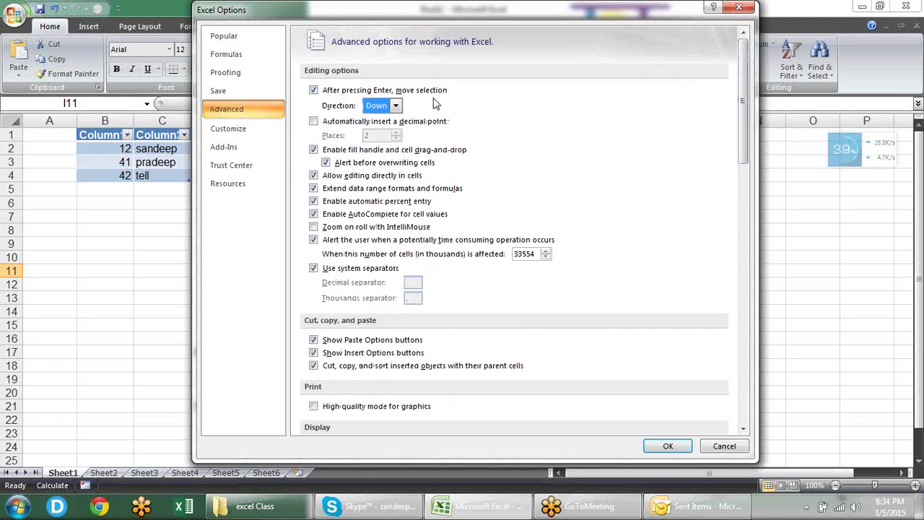
{"action": "left_click", "coordinate": [395, 106]}
{"action": "left_click", "coordinate": [376, 144]}
{"action": "left_click", "coordinate": [665, 442]}
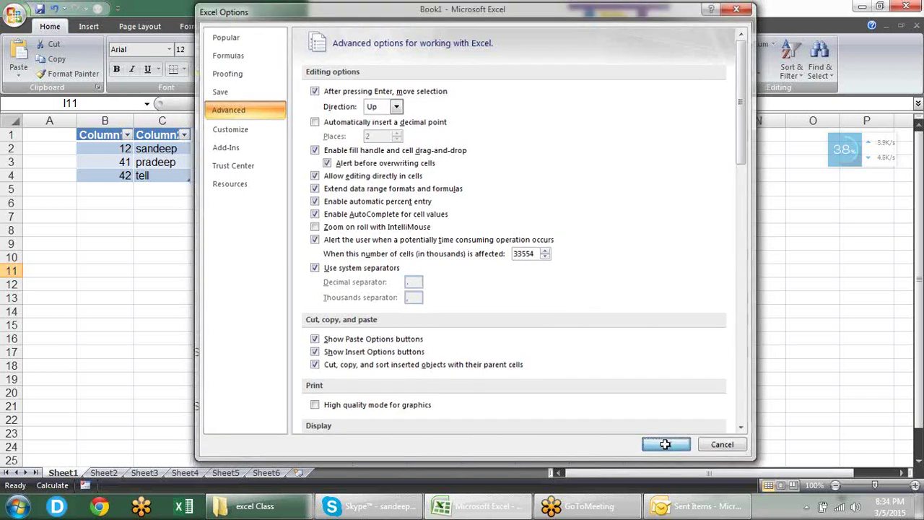
{"action": "key", "text": "Return"}
{"action": "key", "text": "Return"}
{"action": "key", "text": "Return"}
{"action": "key", "text": "Return"}
{"action": "key", "text": "Return"}
{"action": "key", "text": "Return"}
{"action": "key", "text": "Return"}
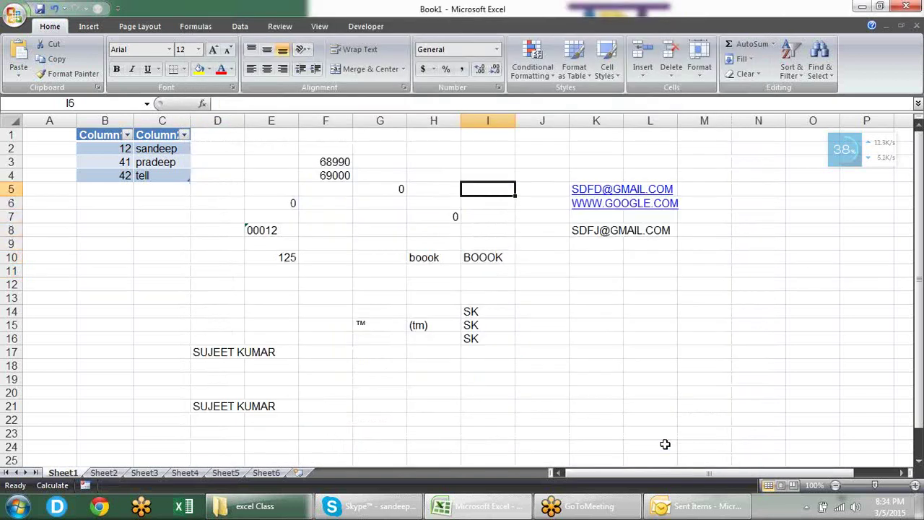
Step: In Advanced options, switch the 'After pressing Enter' direction from Up back to Down and apply it
{"action": "left_click", "coordinate": [14, 13]}
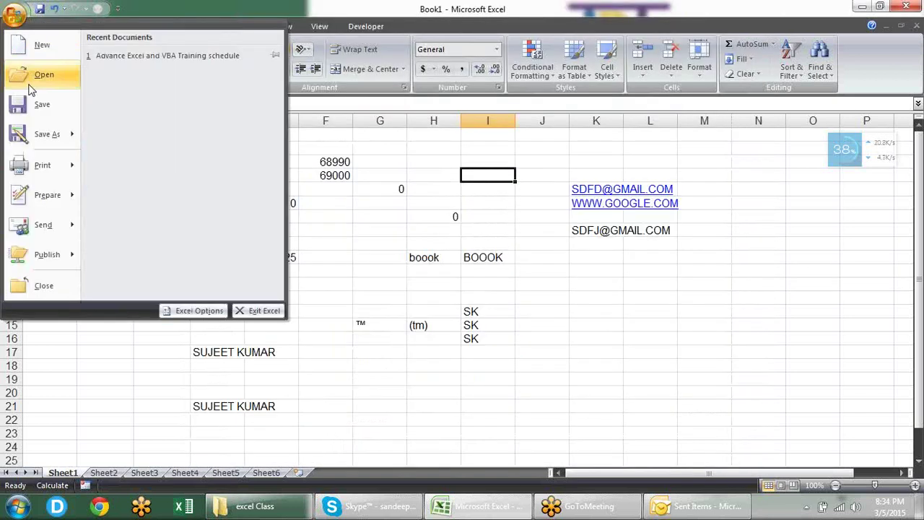
{"action": "left_click", "coordinate": [200, 311]}
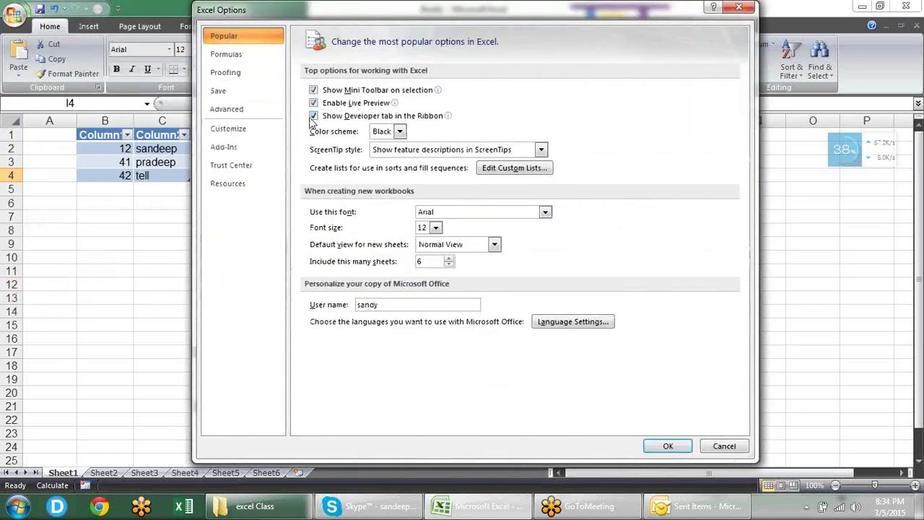
{"action": "left_click", "coordinate": [264, 108]}
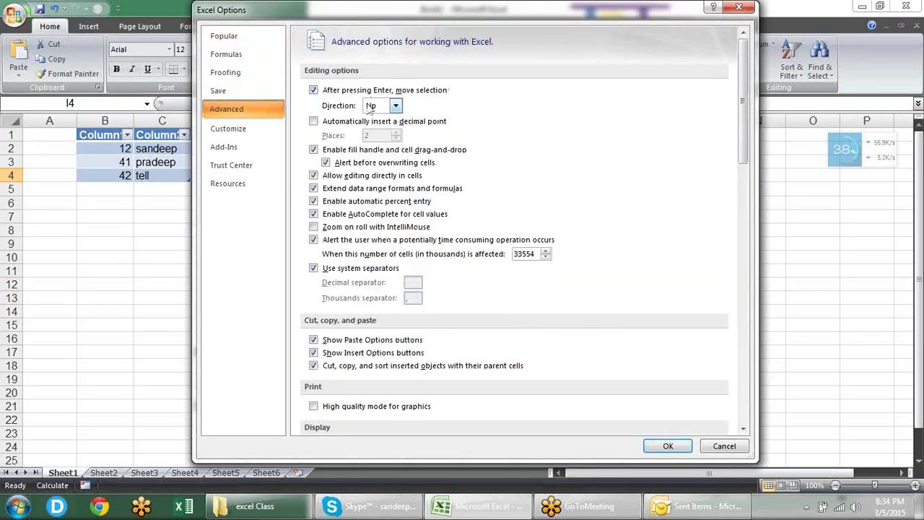
{"action": "left_click", "coordinate": [396, 106]}
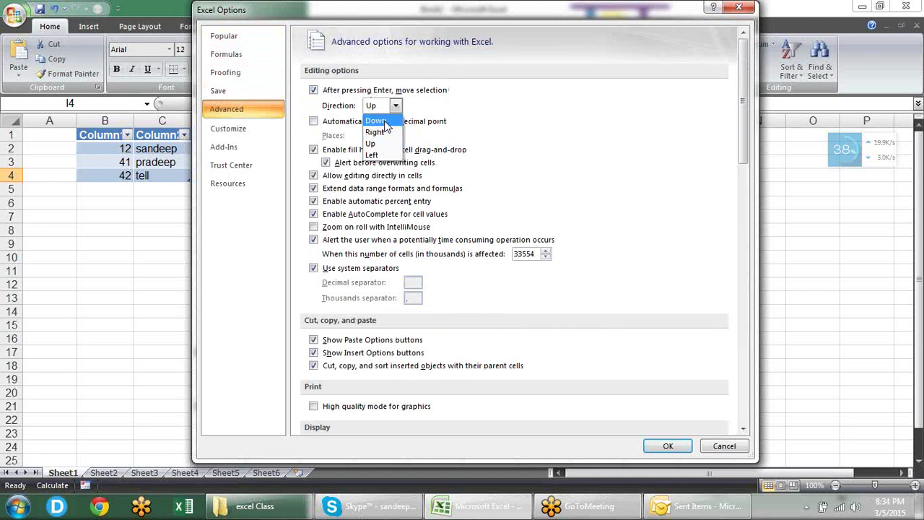
{"action": "left_click", "coordinate": [382, 121]}
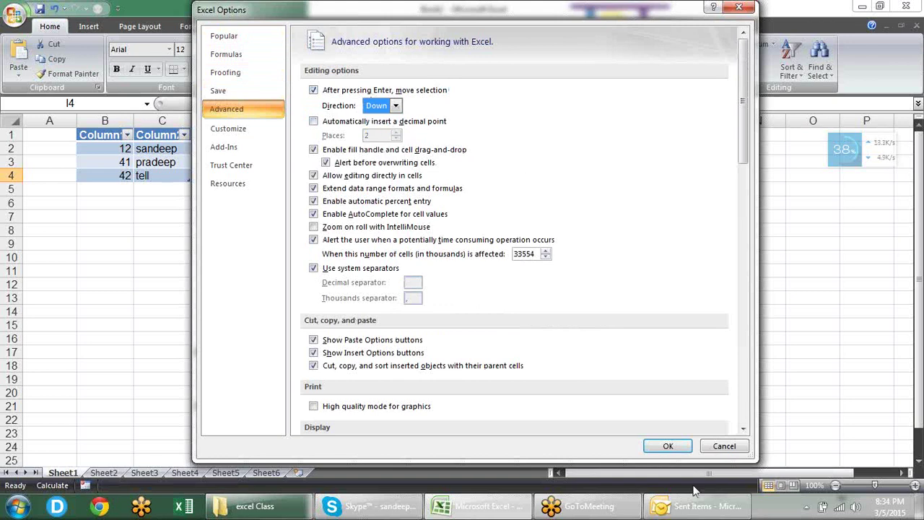
{"action": "left_click", "coordinate": [673, 446]}
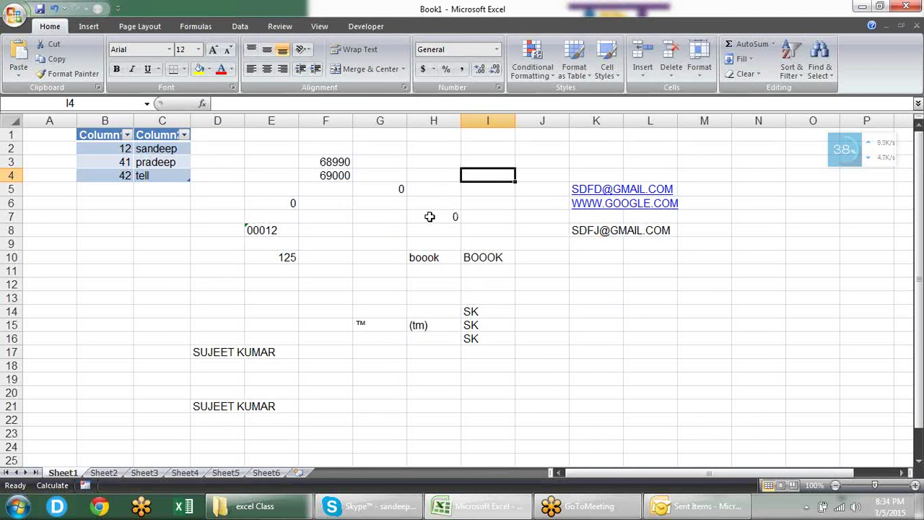
Step: Enter 12.32 in I4, then enable automatic decimal point insertion with 2 places in Advanced options
{"action": "type", "text": "12"}
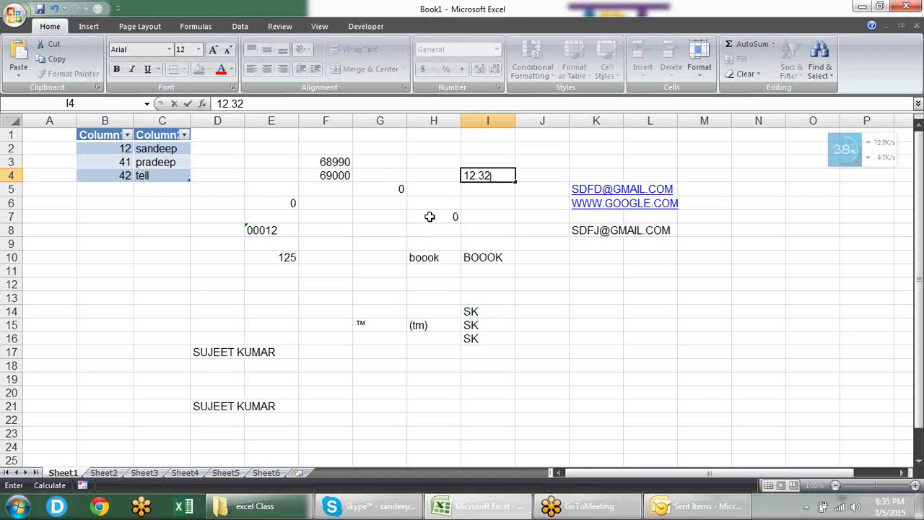
{"action": "type", "text": ".32"}
{"action": "key", "text": "Return"}
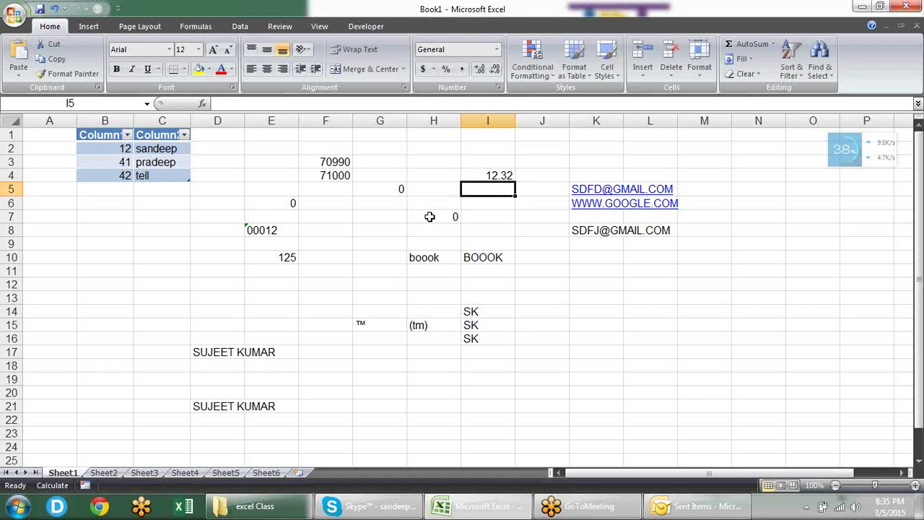
{"action": "left_click", "coordinate": [16, 15]}
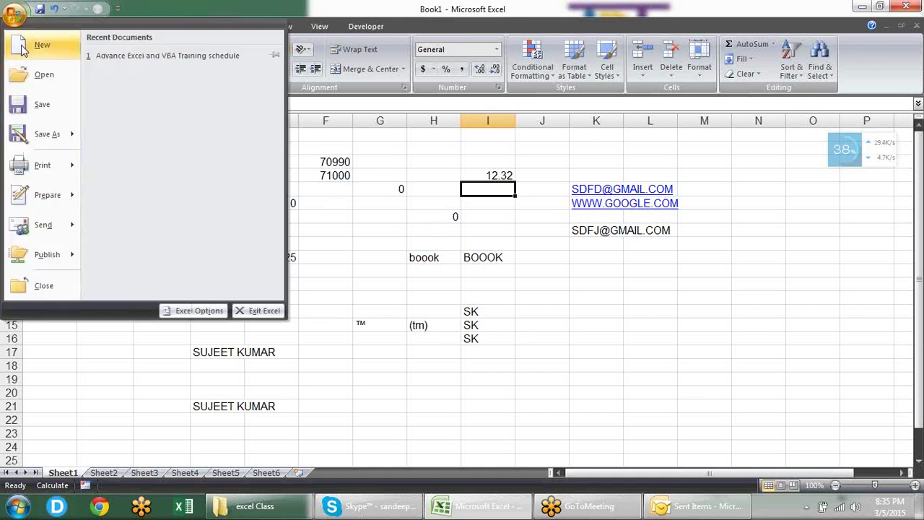
{"action": "left_click", "coordinate": [184, 310]}
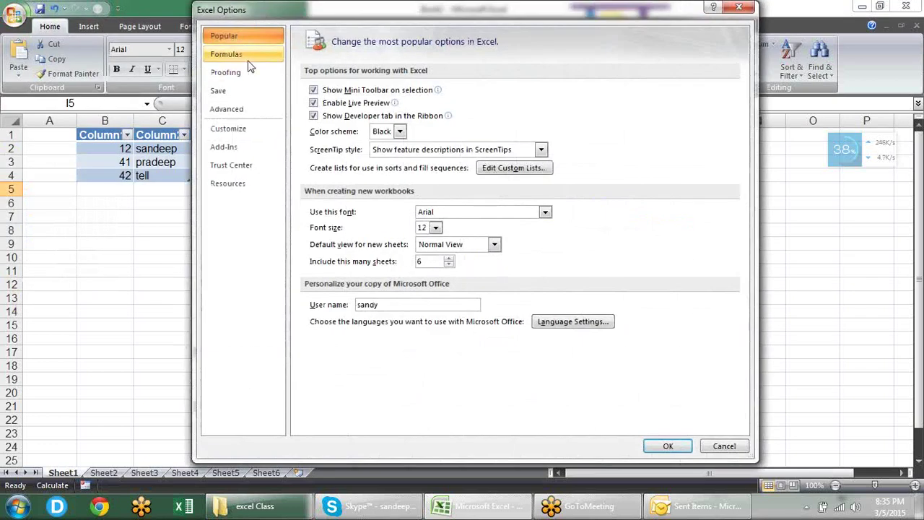
{"action": "left_click", "coordinate": [248, 62]}
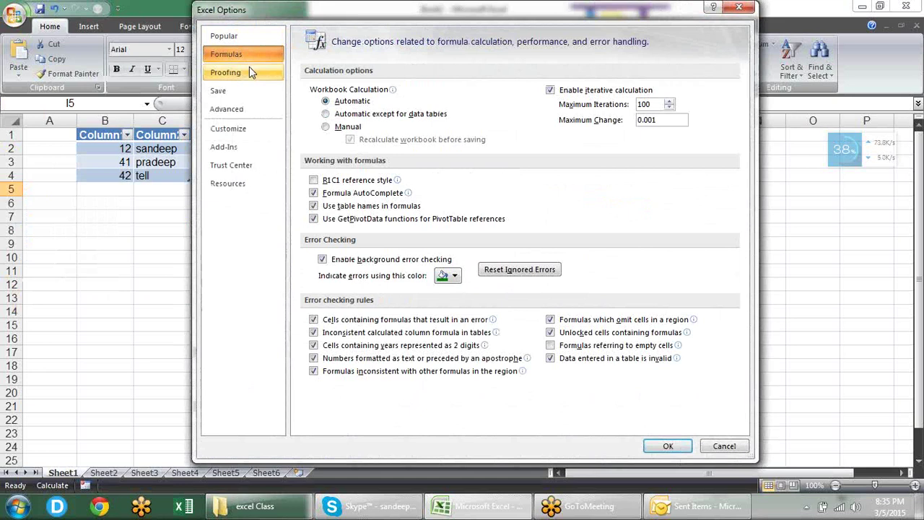
{"action": "left_click", "coordinate": [244, 108]}
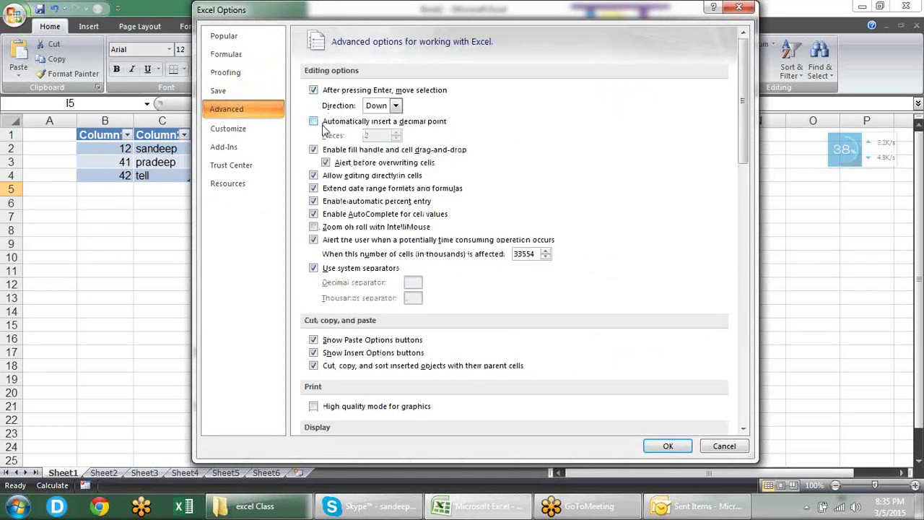
{"action": "left_click", "coordinate": [406, 123]}
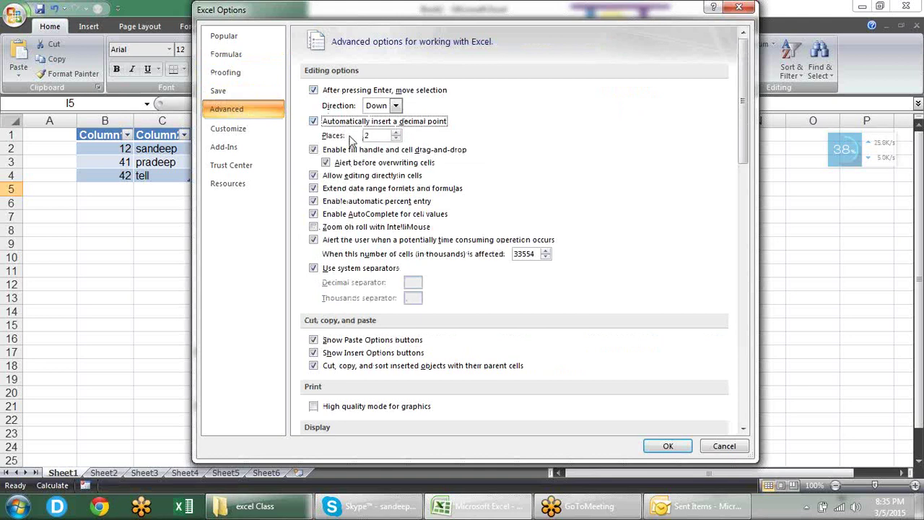
{"action": "left_click", "coordinate": [671, 448]}
{"action": "left_click", "coordinate": [332, 221]}
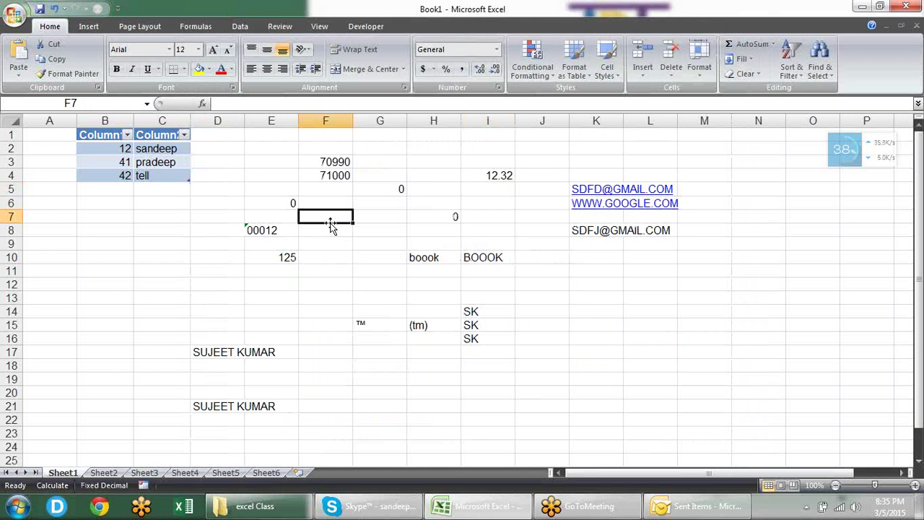
Step: Enter 1032 in F7 so fixed-decimal mode stores it as 10.32
{"action": "type", "text": "1032"}
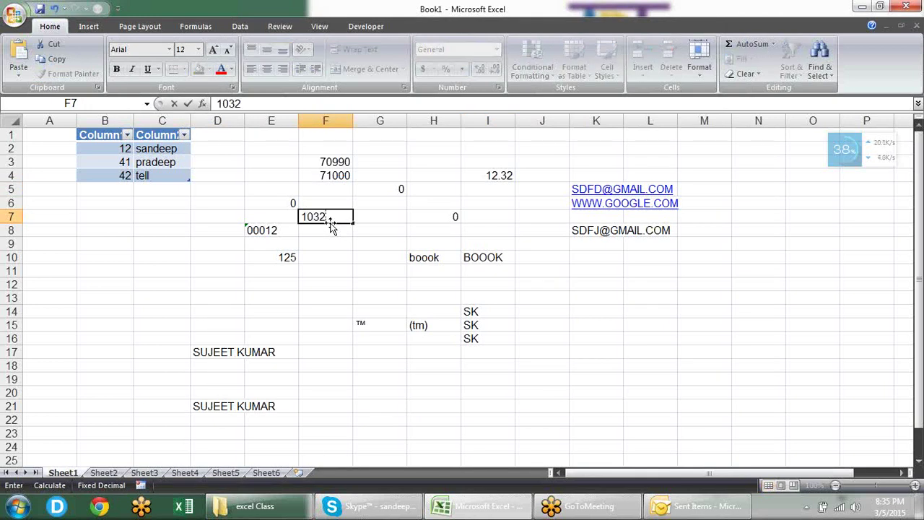
{"action": "key", "text": "Return"}
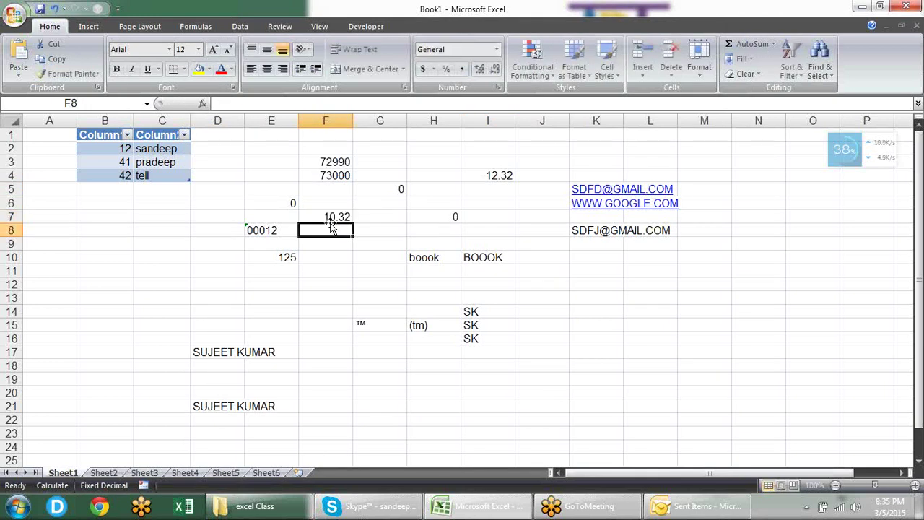
{"action": "left_click", "coordinate": [335, 217]}
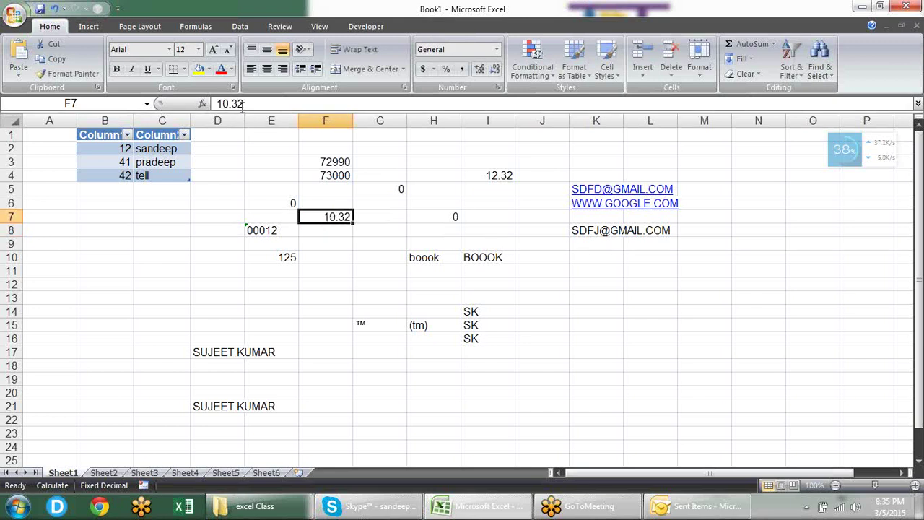
Step: Uncheck 'Automatically insert a decimal point' in Excel Options Advanced and apply
{"action": "left_click", "coordinate": [11, 16]}
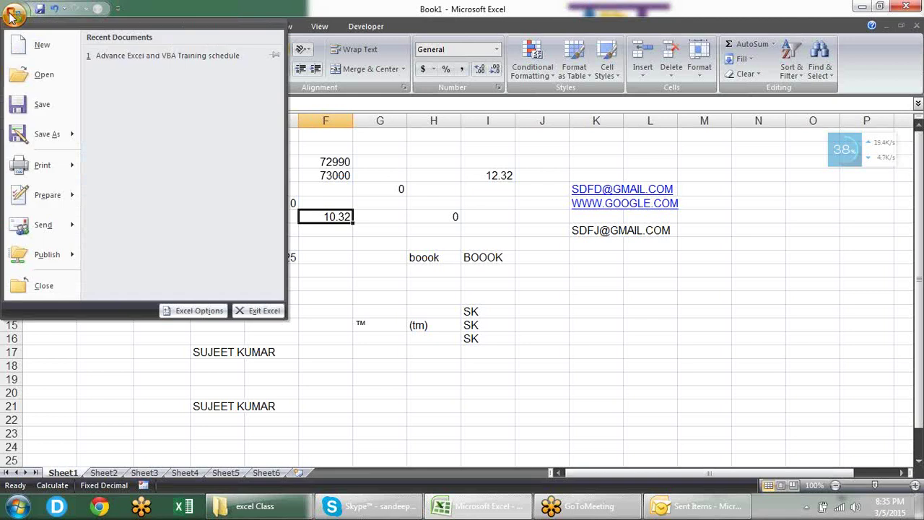
{"action": "left_click", "coordinate": [176, 312]}
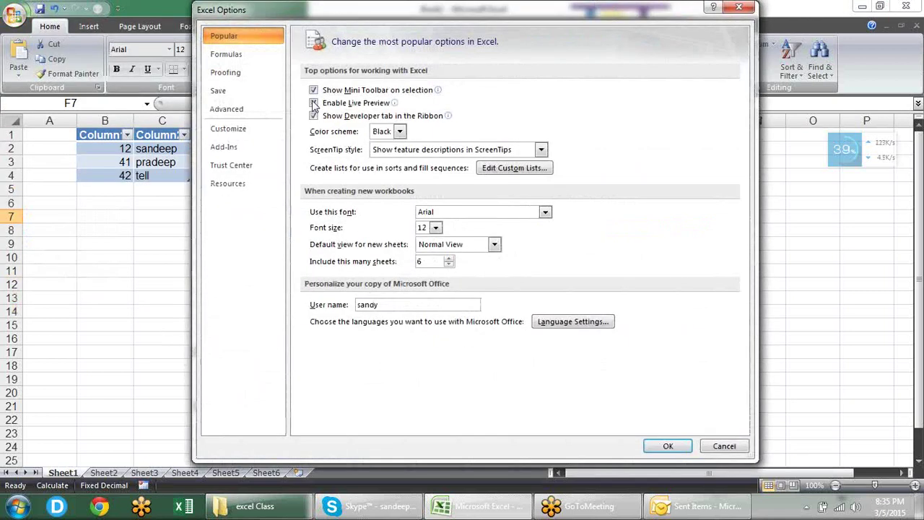
{"action": "left_click", "coordinate": [234, 117]}
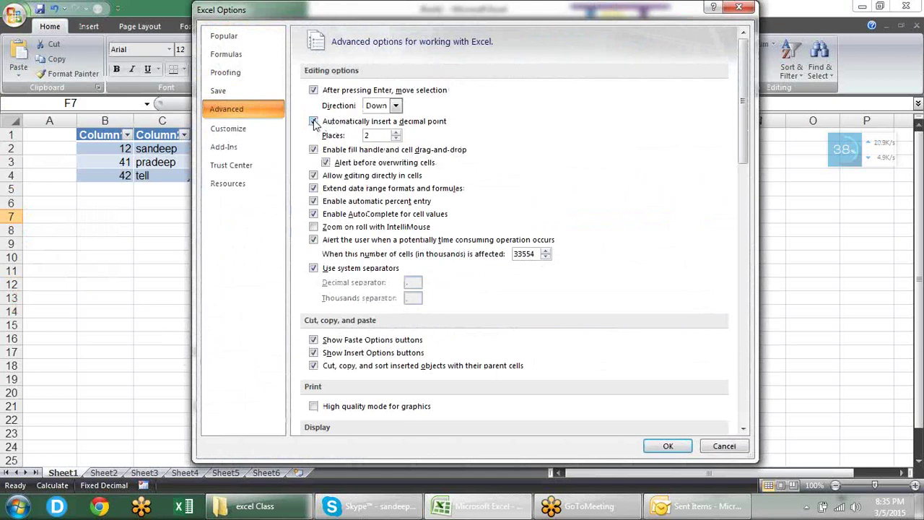
{"action": "left_click", "coordinate": [314, 121]}
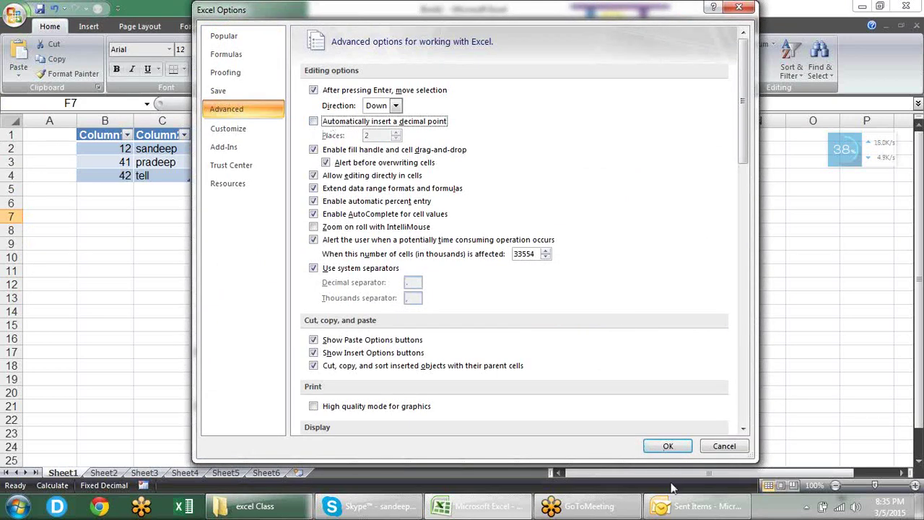
{"action": "left_click", "coordinate": [668, 446]}
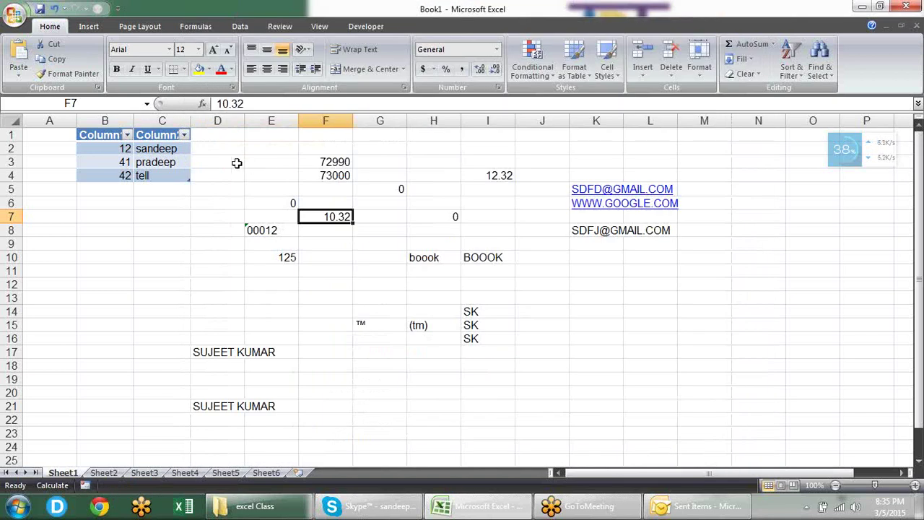
Step: Enter SANDEEP in cell D3
{"action": "left_click", "coordinate": [237, 163]}
{"action": "type", "text": "SANDEEP"}
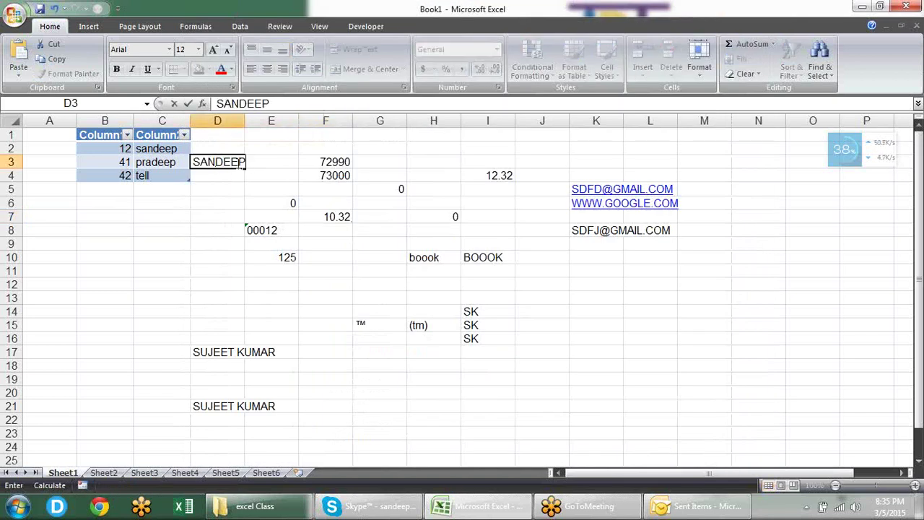
{"action": "key", "text": "Return"}
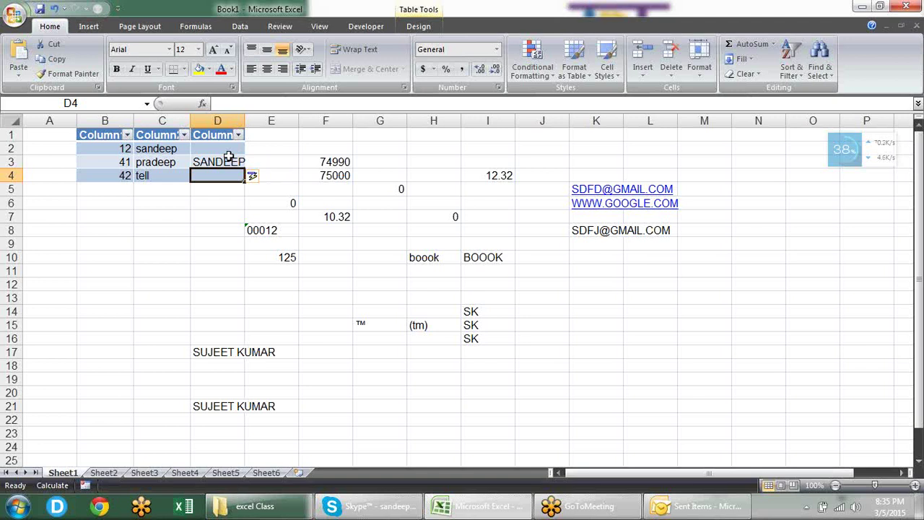
{"action": "left_click", "coordinate": [234, 163]}
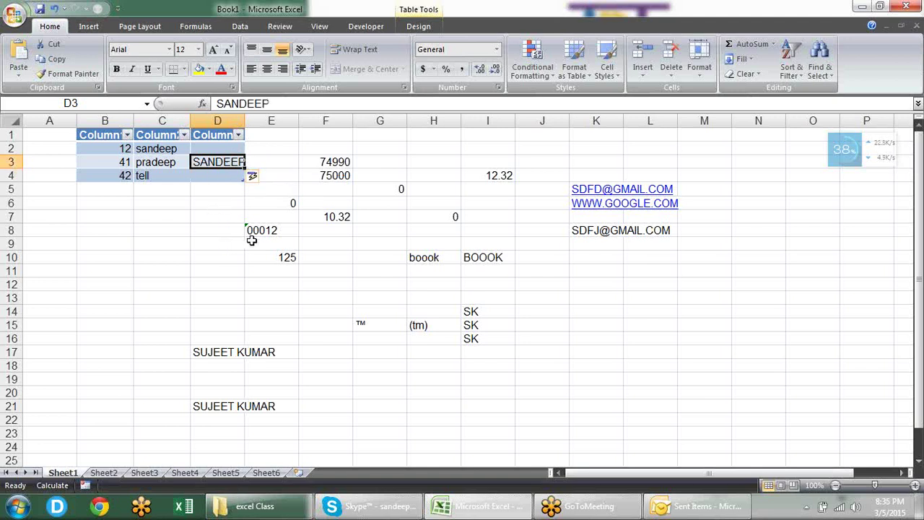
Step: Fill 125 from E10 down to E15, and drag the empty F10 down to F15
{"action": "left_click", "coordinate": [287, 256]}
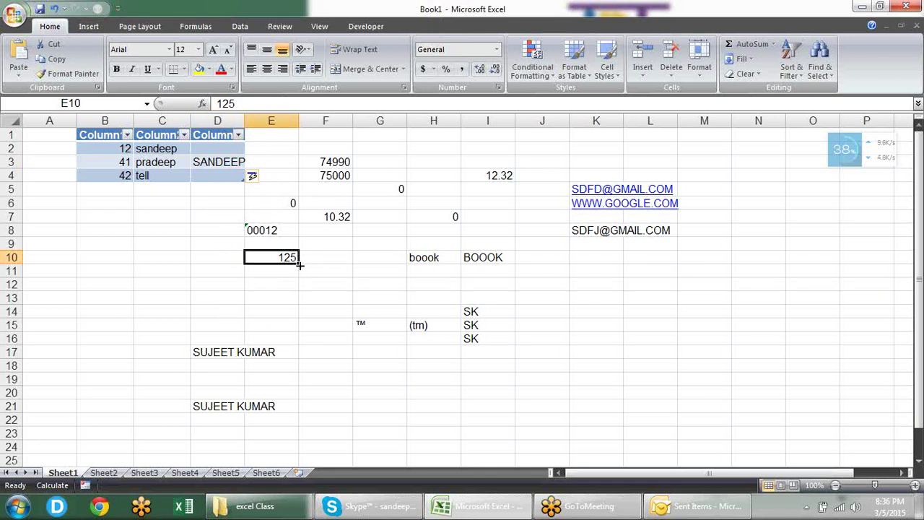
{"action": "left_click_drag", "start_coordinate": [299, 265], "coordinate": [301, 329]}
{"action": "left_click", "coordinate": [322, 260]}
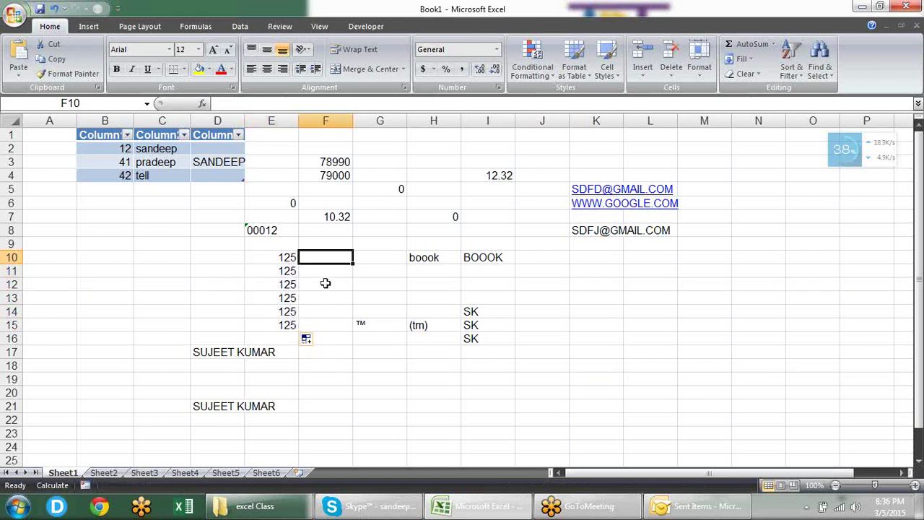
{"action": "left_click_drag", "start_coordinate": [349, 265], "coordinate": [354, 331]}
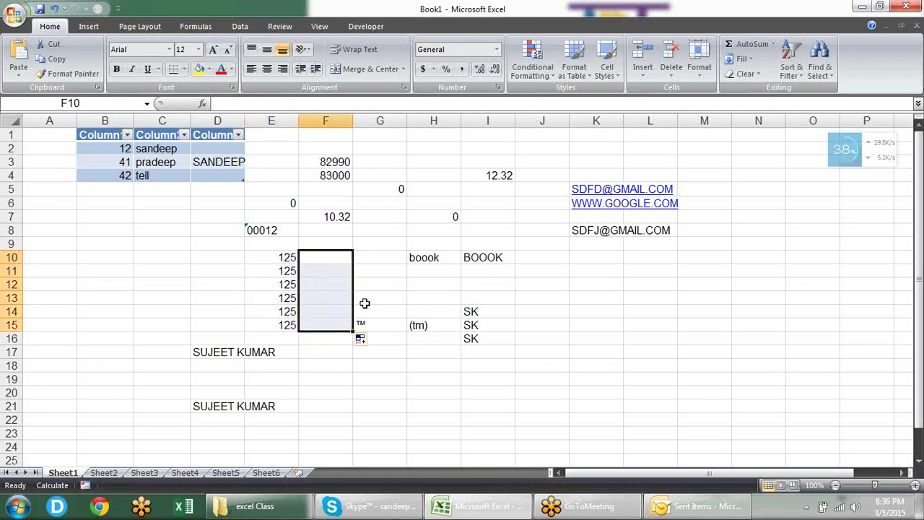
{"action": "left_click", "coordinate": [381, 271]}
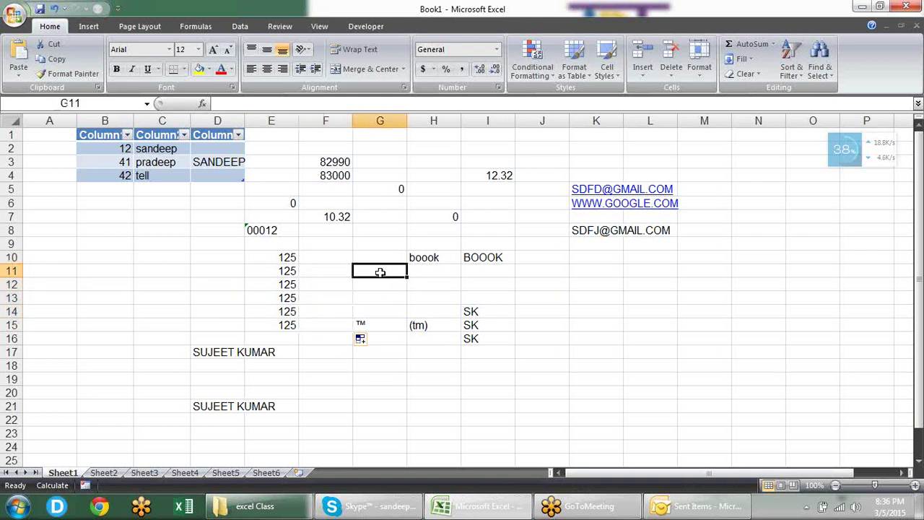
Step: Disable 'Enable fill handle and cell drag-and-drop' in Excel Options Advanced
{"action": "left_click", "coordinate": [15, 15]}
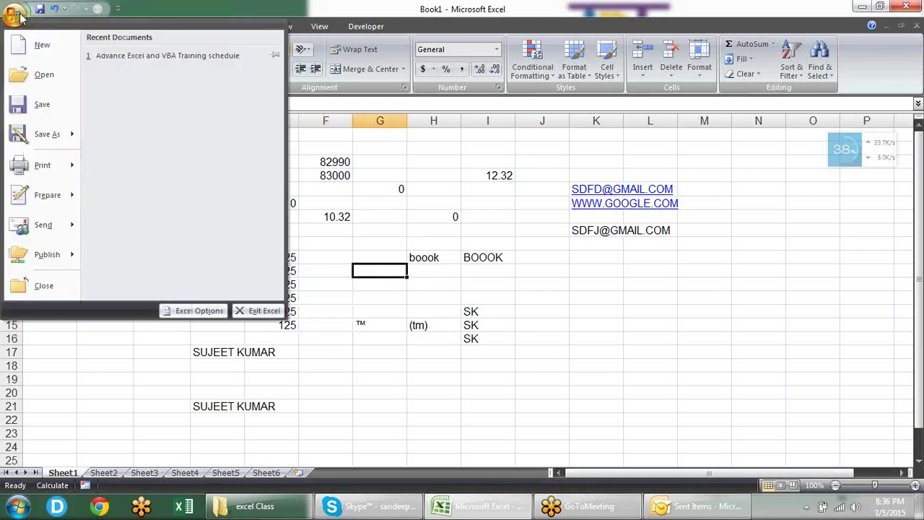
{"action": "left_click", "coordinate": [195, 310]}
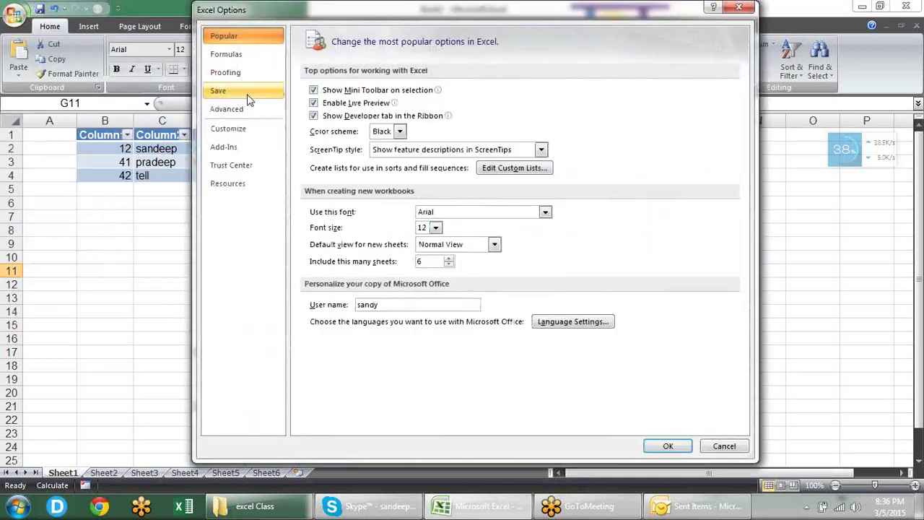
{"action": "left_click", "coordinate": [240, 110]}
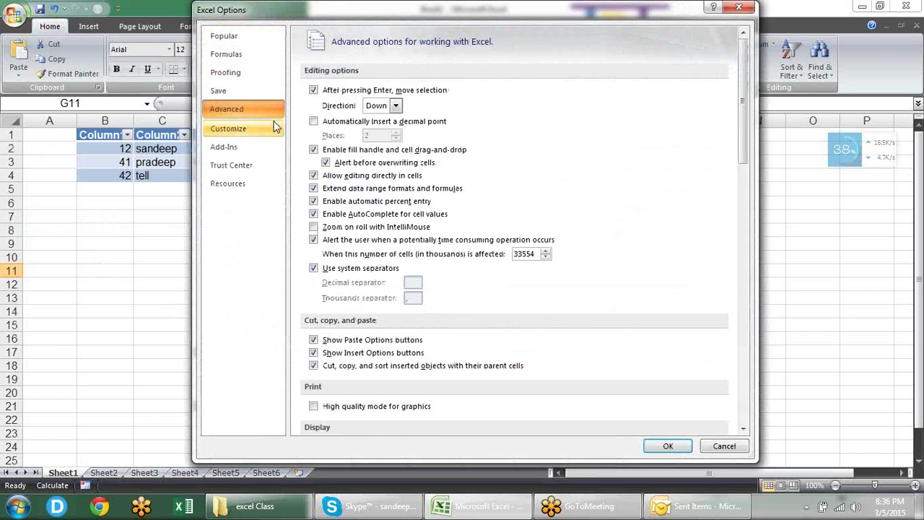
{"action": "left_click", "coordinate": [314, 150]}
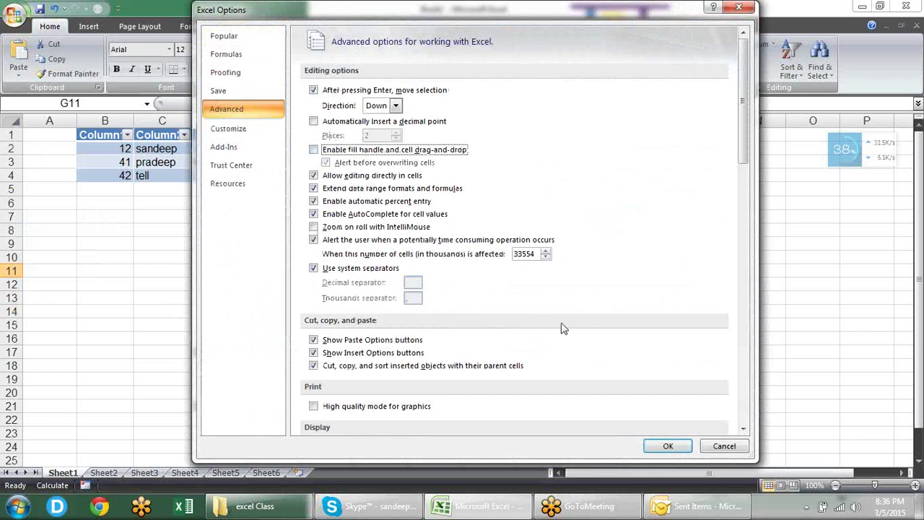
{"action": "left_click", "coordinate": [666, 446]}
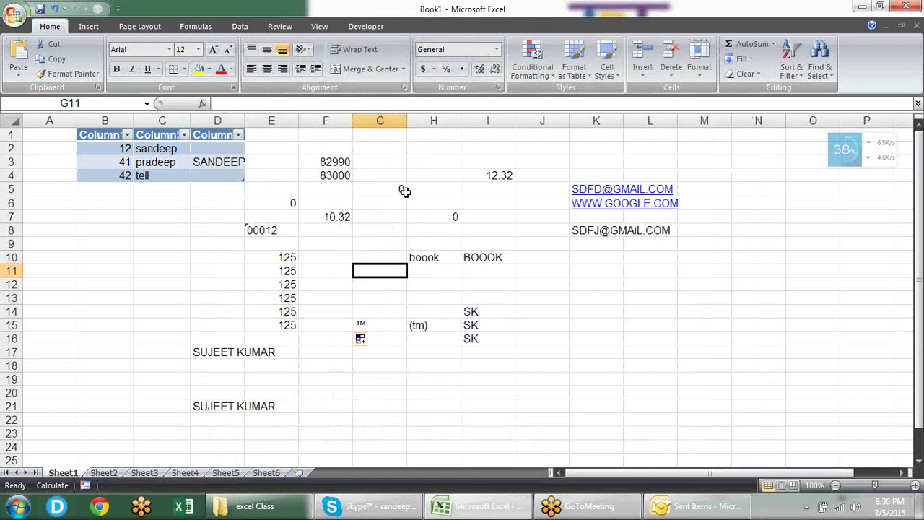
Step: Select G5, G6:H10, H4:H7 and G4 while drag-and-drop is disabled
{"action": "left_click", "coordinate": [403, 190]}
{"action": "left_click_drag", "start_coordinate": [406, 199], "coordinate": [411, 256]}
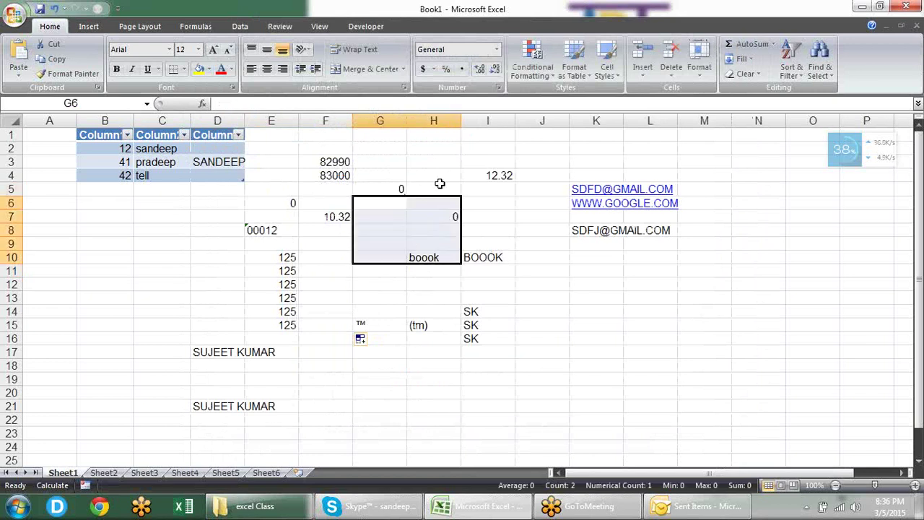
{"action": "left_click", "coordinate": [439, 181]}
{"action": "left_click_drag", "start_coordinate": [454, 180], "coordinate": [454, 217]}
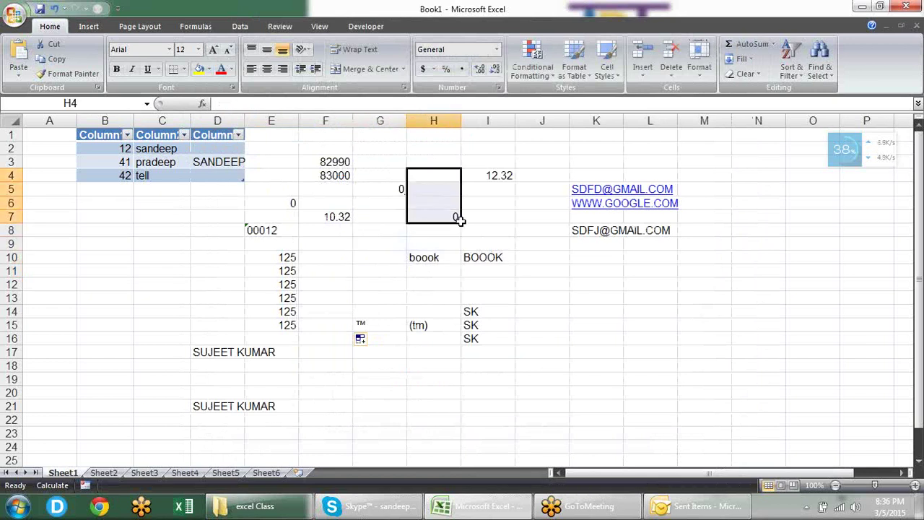
{"action": "left_click", "coordinate": [381, 180]}
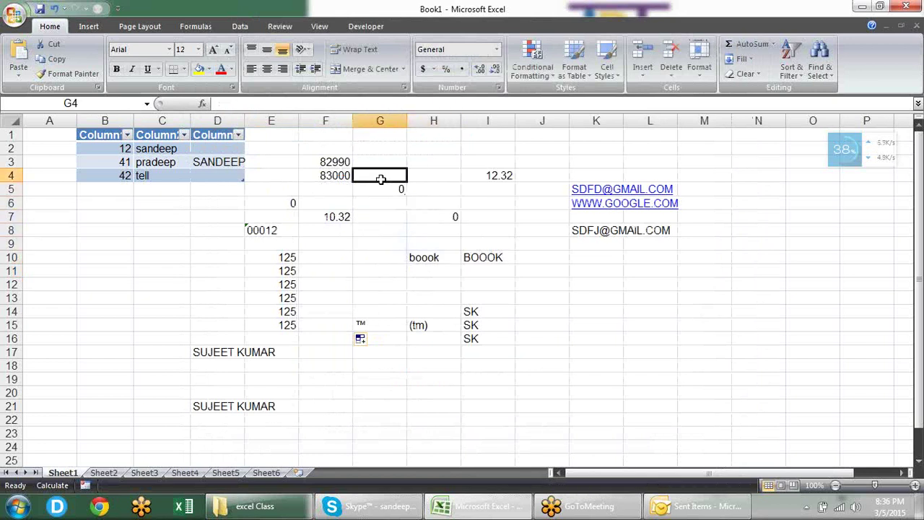
Step: Tick 'Enable fill handle and cell drag-and-drop' again in Advanced options and apply
{"action": "left_click", "coordinate": [14, 14]}
{"action": "left_click", "coordinate": [197, 311]}
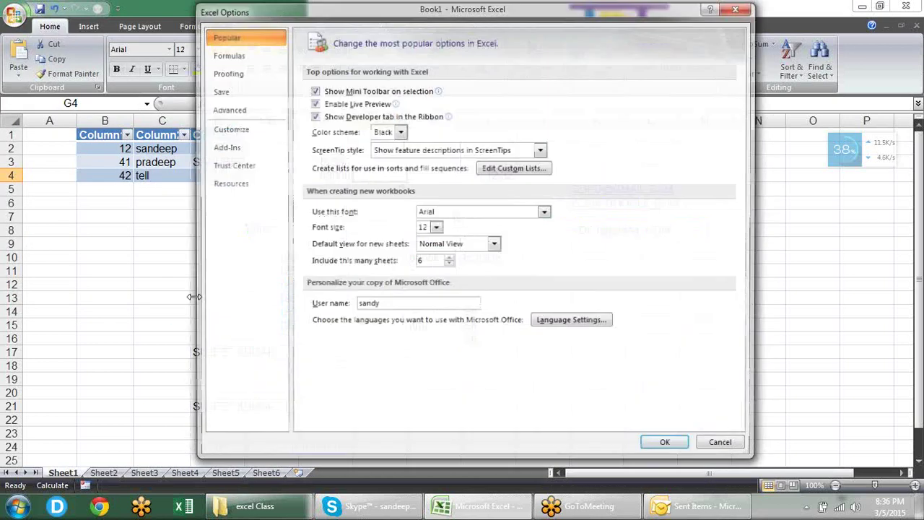
{"action": "left_click", "coordinate": [227, 109]}
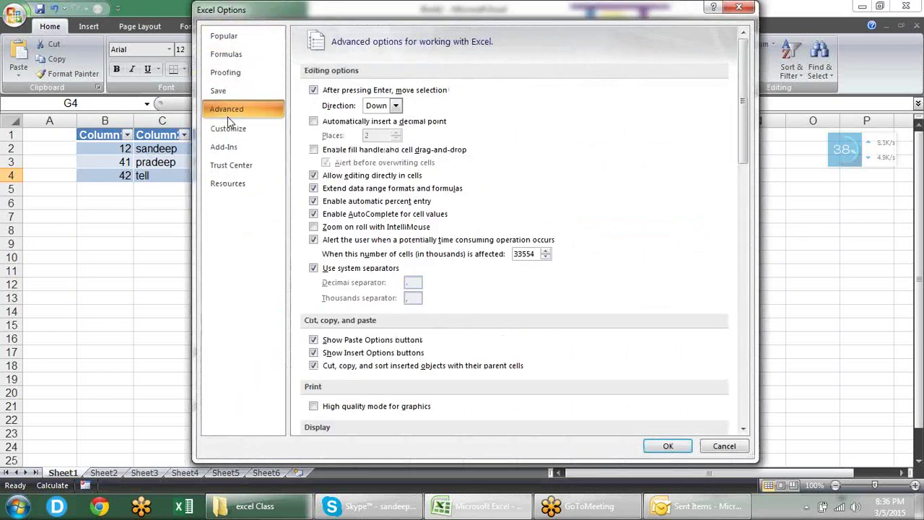
{"action": "left_click", "coordinate": [312, 150]}
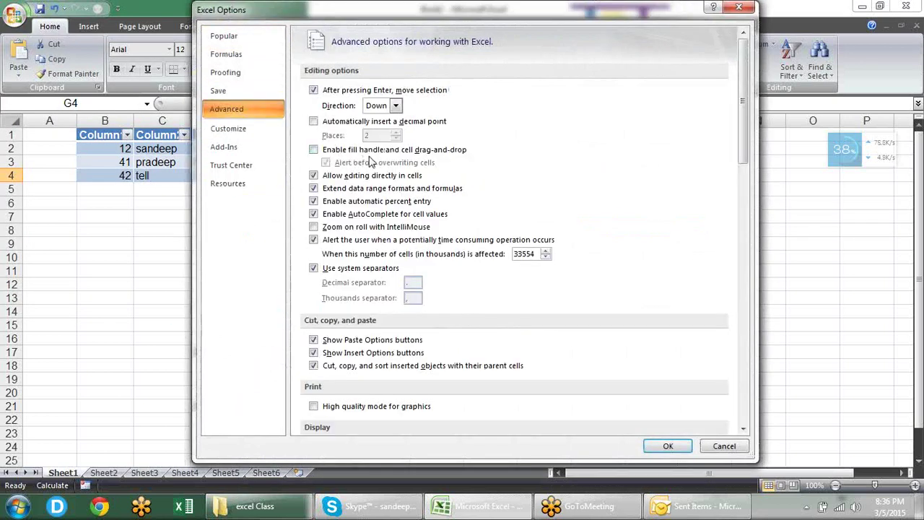
{"action": "left_click", "coordinate": [359, 153]}
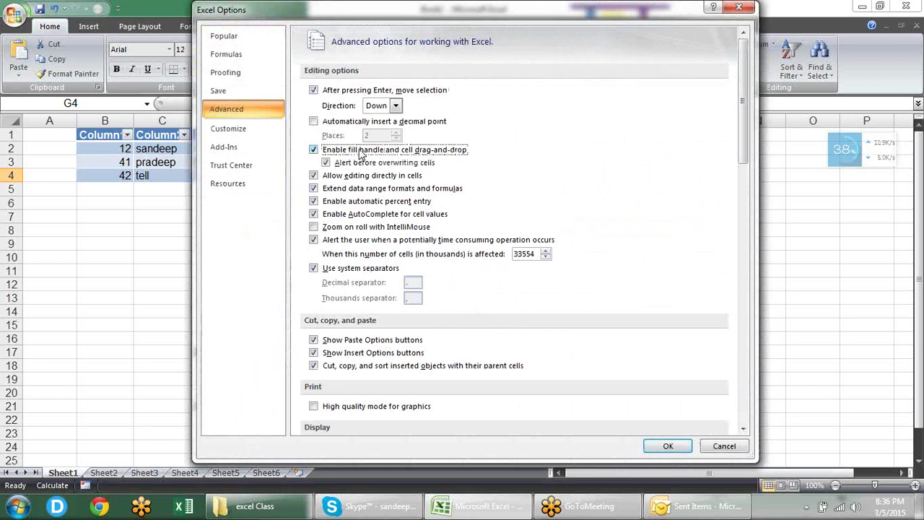
{"action": "left_click", "coordinate": [668, 446]}
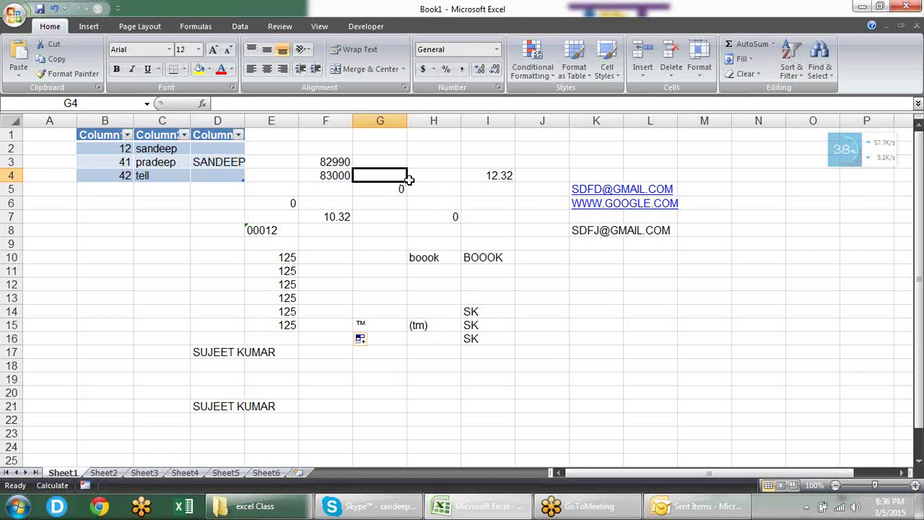
Step: Move G4's contents onto H5 and fill H5 down through H7
{"action": "left_click_drag", "start_coordinate": [407, 182], "coordinate": [404, 186]}
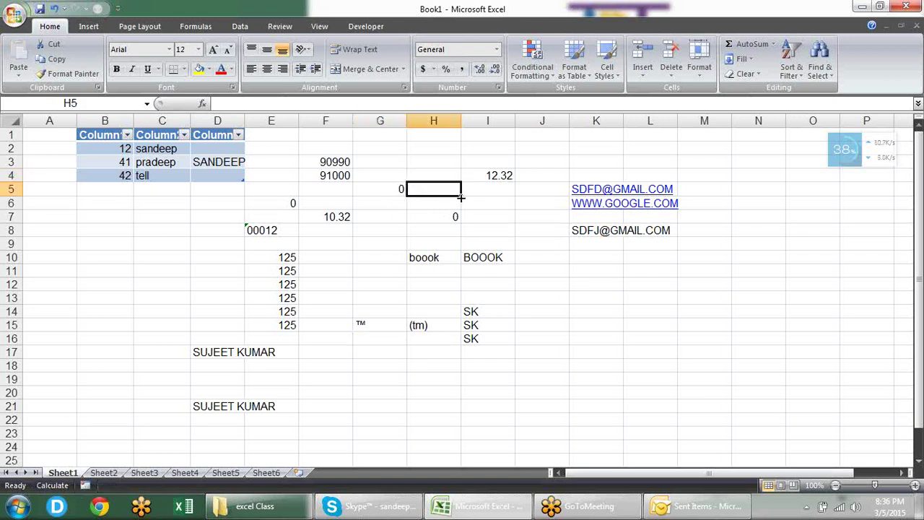
{"action": "left_click_drag", "start_coordinate": [461, 195], "coordinate": [464, 225]}
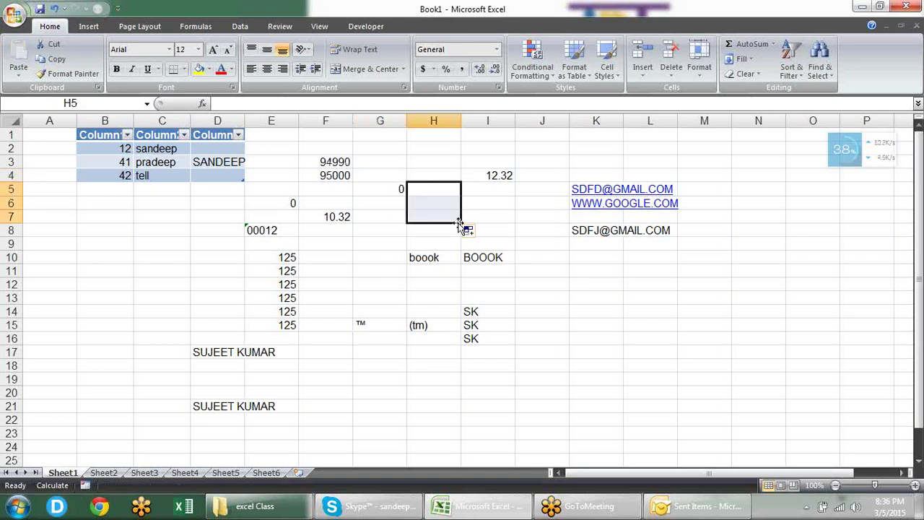
{"action": "left_click", "coordinate": [493, 208]}
Step: Hide Sheet1 gridlines in Advanced options, then restore them with the View tab Gridlines box
{"action": "left_click", "coordinate": [14, 15]}
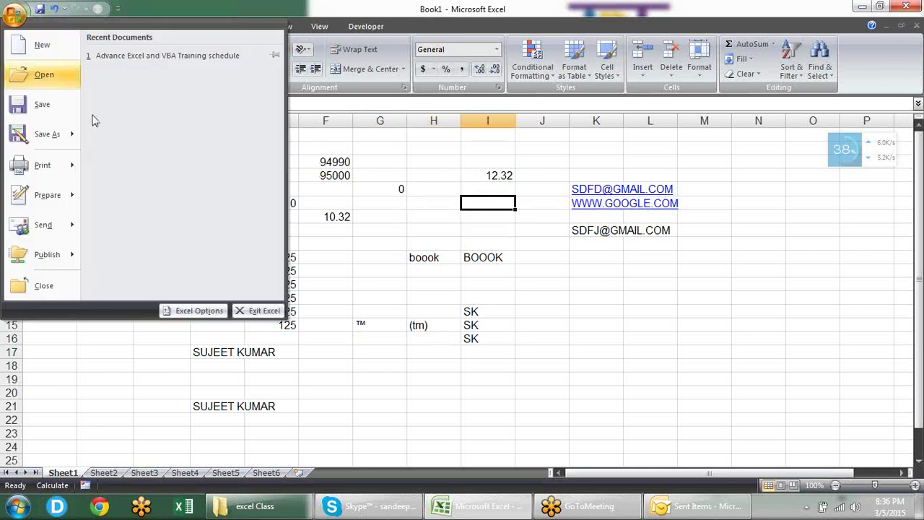
{"action": "left_click", "coordinate": [180, 310]}
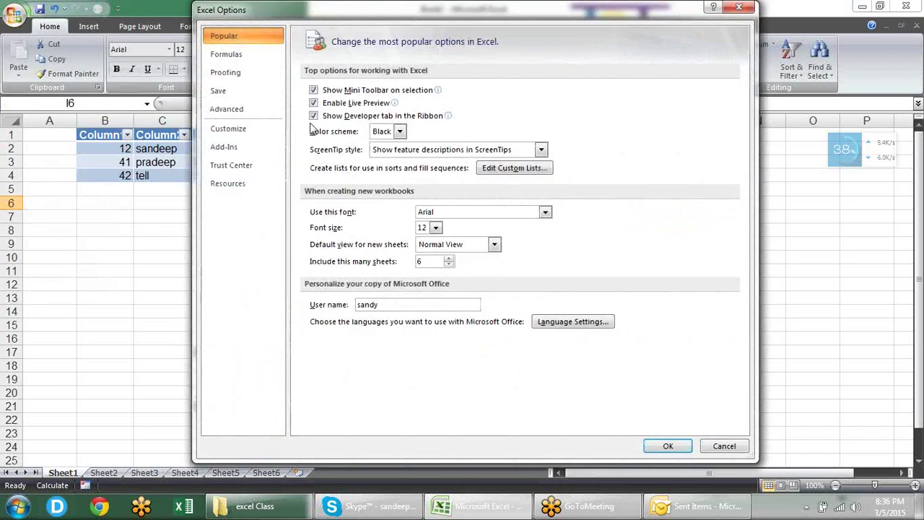
{"action": "left_click", "coordinate": [269, 107]}
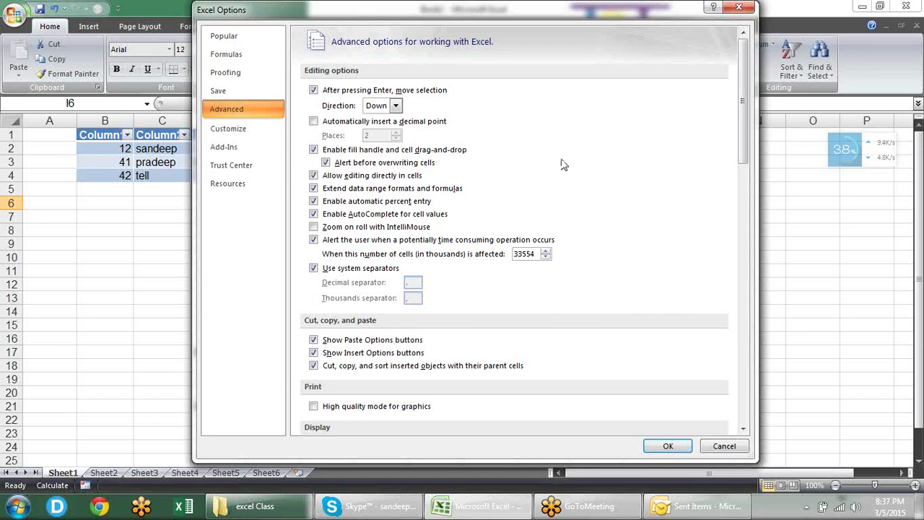
{"action": "left_click_drag", "start_coordinate": [745, 137], "coordinate": [744, 325]}
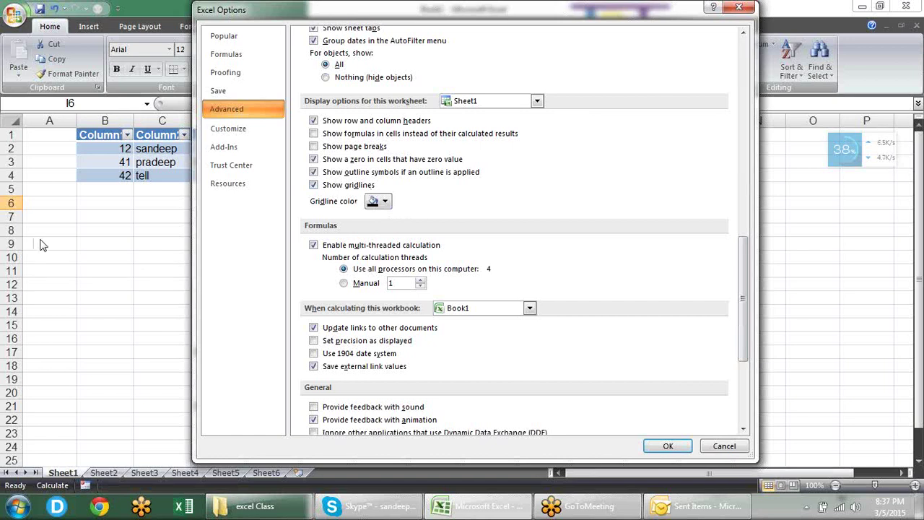
{"action": "left_click", "coordinate": [332, 185]}
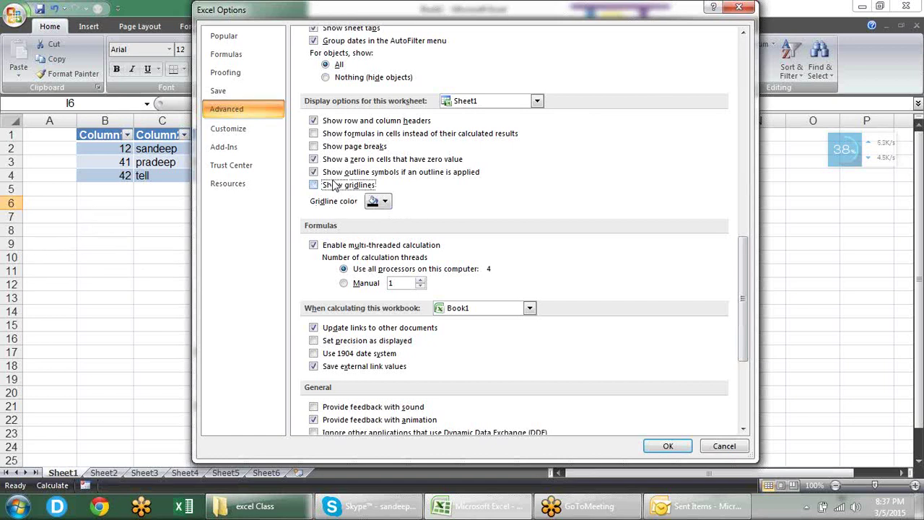
{"action": "left_click", "coordinate": [665, 446]}
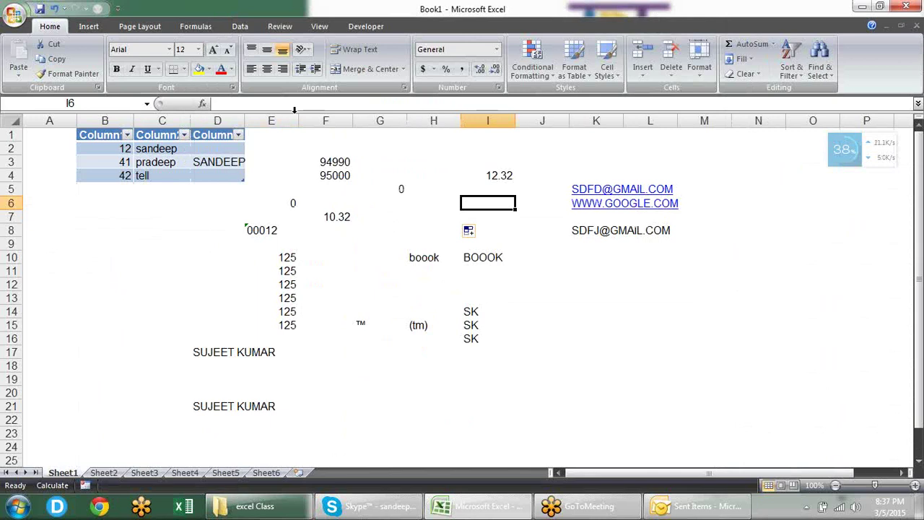
{"action": "left_click", "coordinate": [318, 27]}
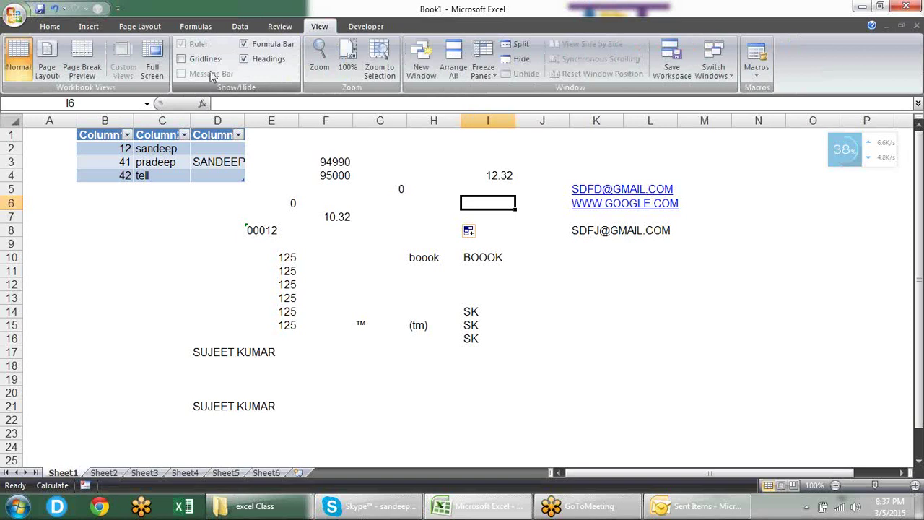
{"action": "left_click", "coordinate": [202, 62]}
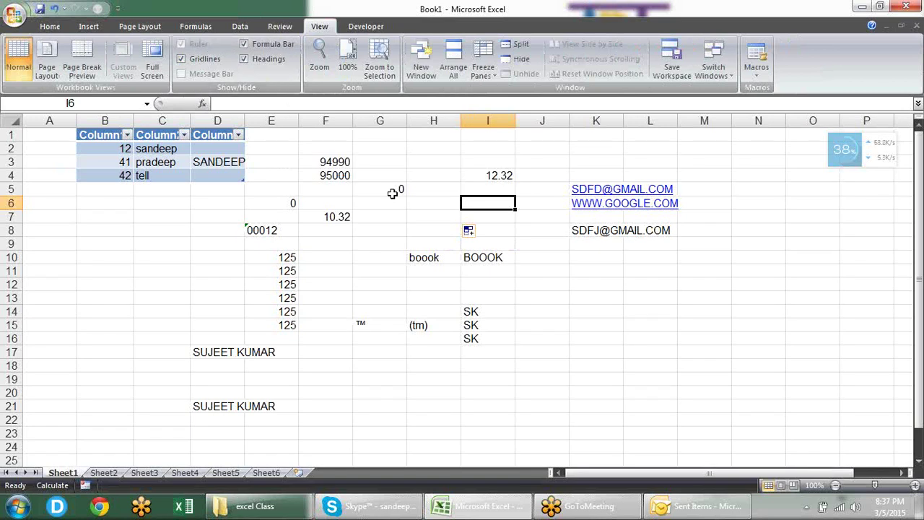
Step: Set Sheet1's gridline colour to red in Excel Options Advanced
{"action": "left_click", "coordinate": [13, 13]}
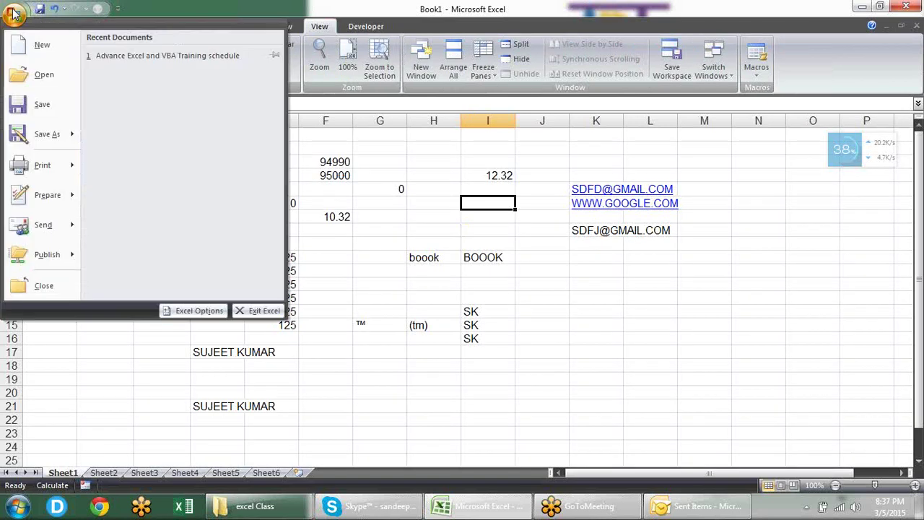
{"action": "left_click", "coordinate": [183, 323]}
{"action": "left_click", "coordinate": [254, 91]}
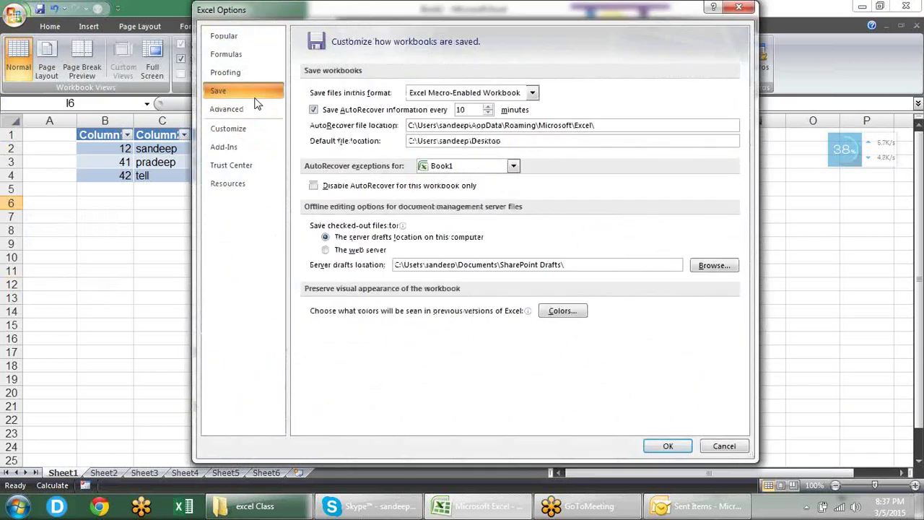
{"action": "left_click", "coordinate": [222, 112]}
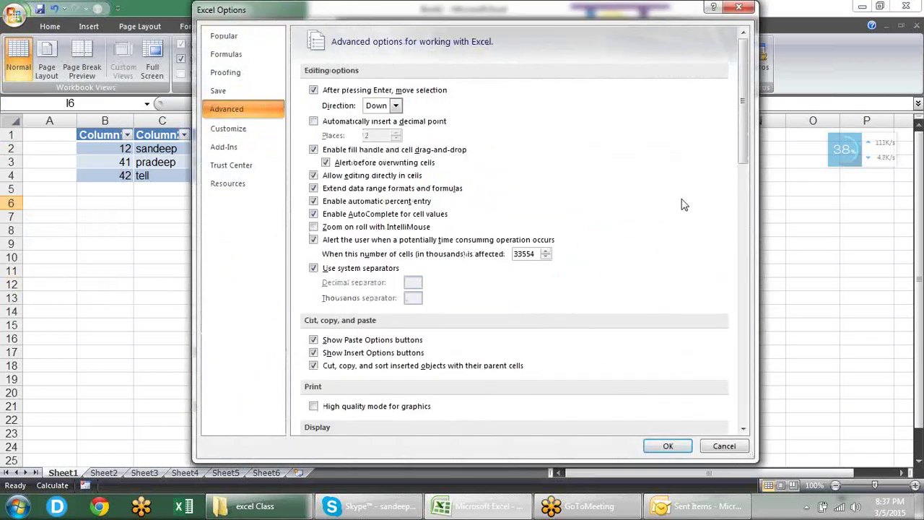
{"action": "left_click_drag", "start_coordinate": [745, 130], "coordinate": [744, 306]}
{"action": "left_click", "coordinate": [384, 241]}
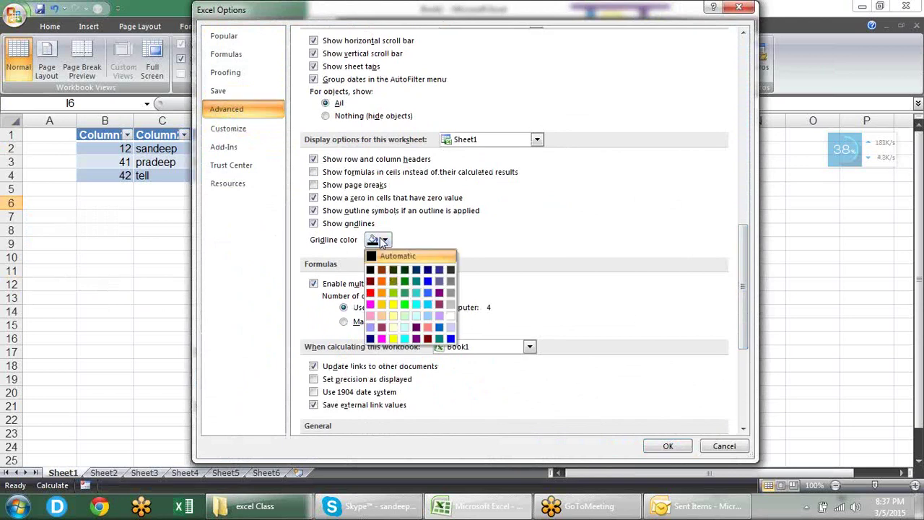
{"action": "left_click", "coordinate": [370, 293]}
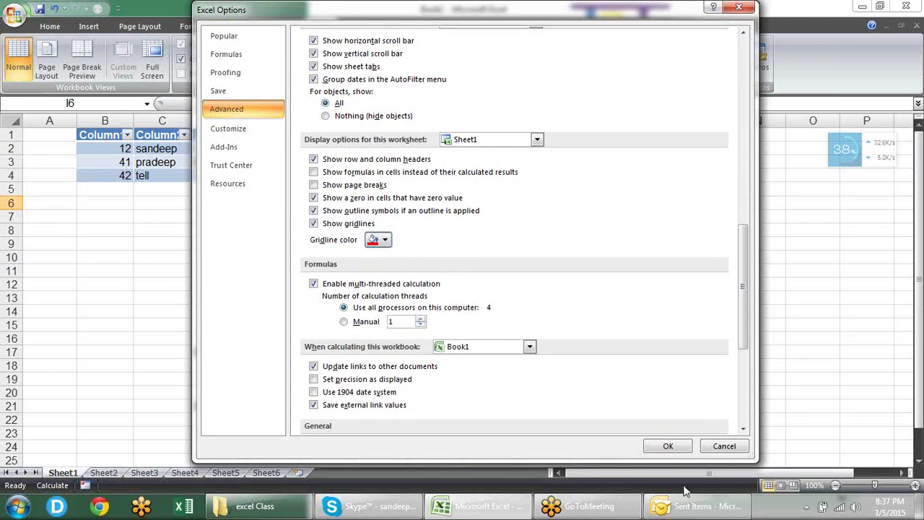
{"action": "left_click", "coordinate": [668, 448]}
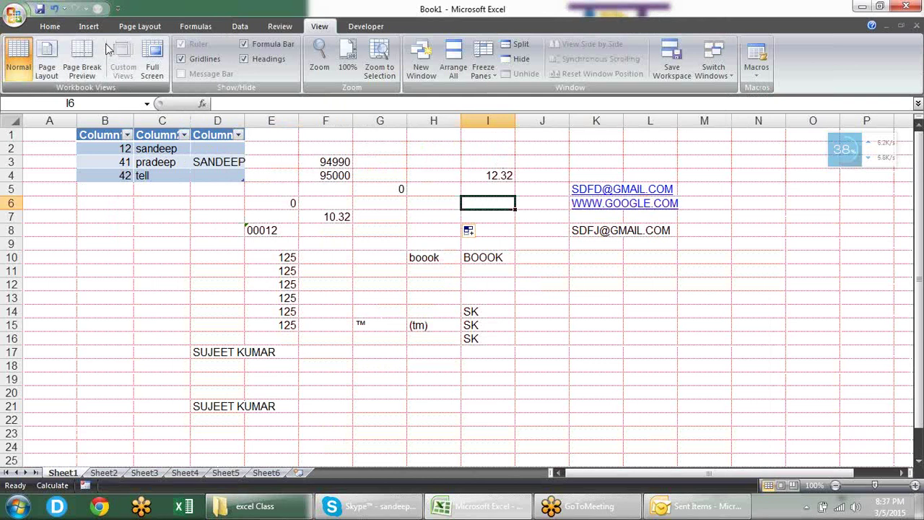
Step: Reset the gridline colour to Automatic and select cell J18
{"action": "left_click", "coordinate": [18, 22]}
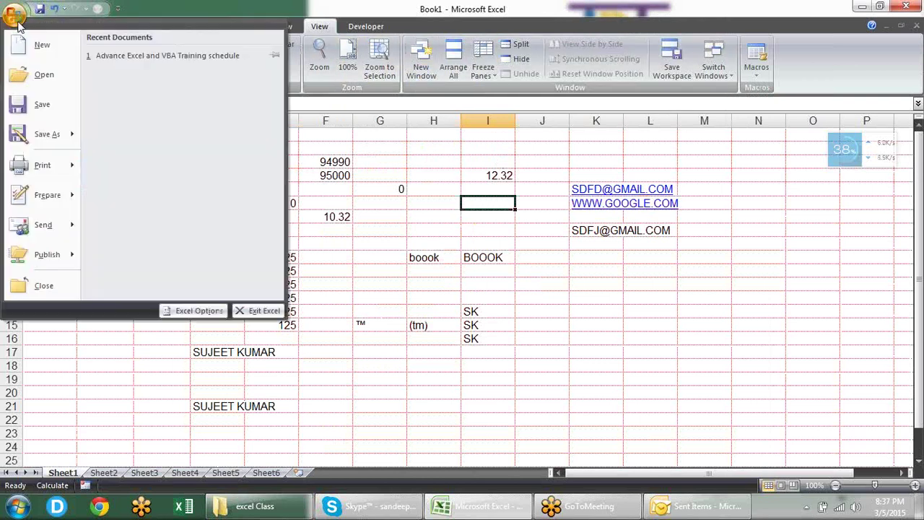
{"action": "left_click", "coordinate": [210, 312]}
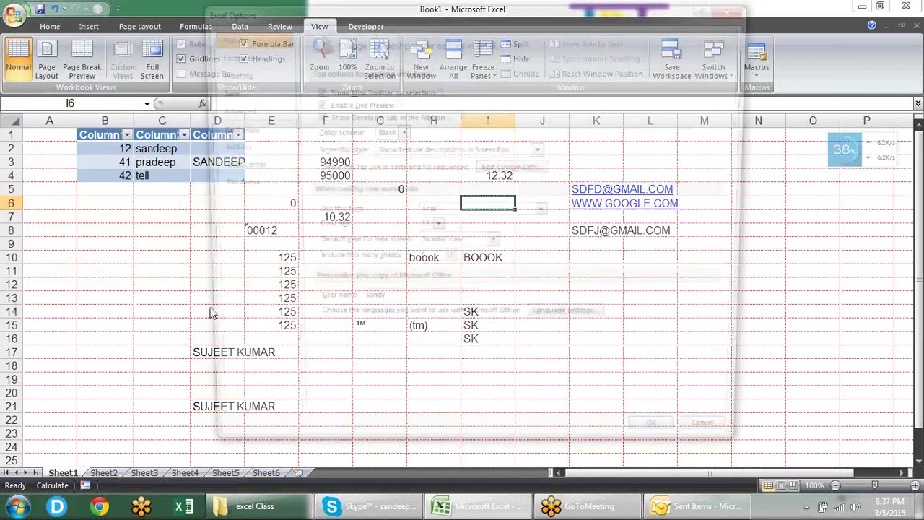
{"action": "left_click", "coordinate": [217, 107]}
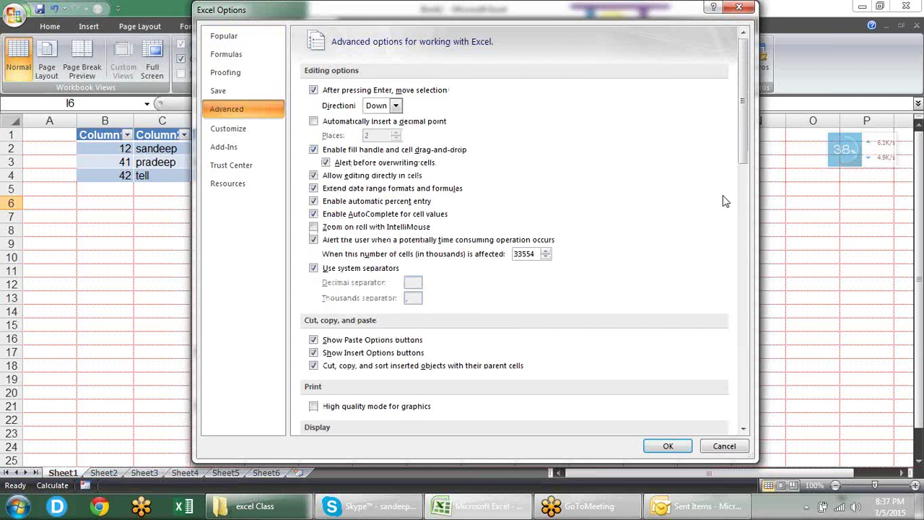
{"action": "left_click_drag", "start_coordinate": [748, 121], "coordinate": [747, 303]}
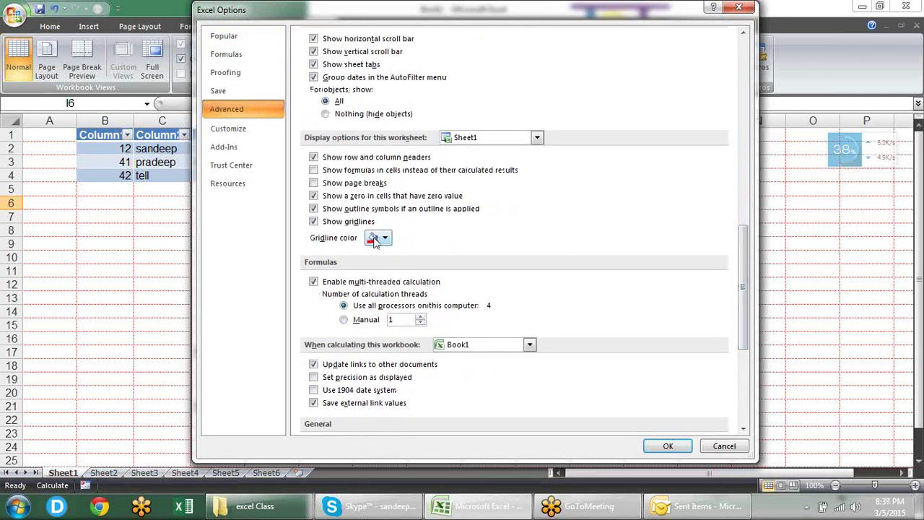
{"action": "left_click", "coordinate": [375, 241]}
{"action": "left_click", "coordinate": [387, 254]}
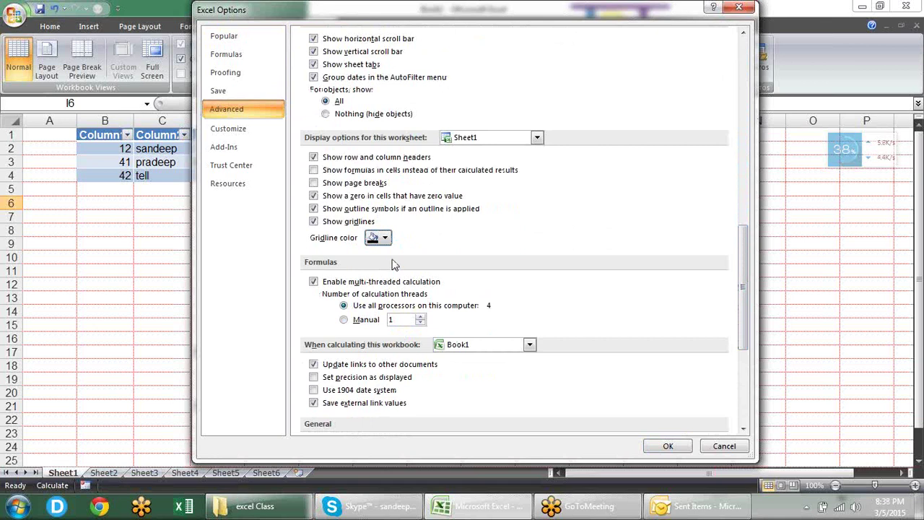
{"action": "left_click", "coordinate": [665, 446]}
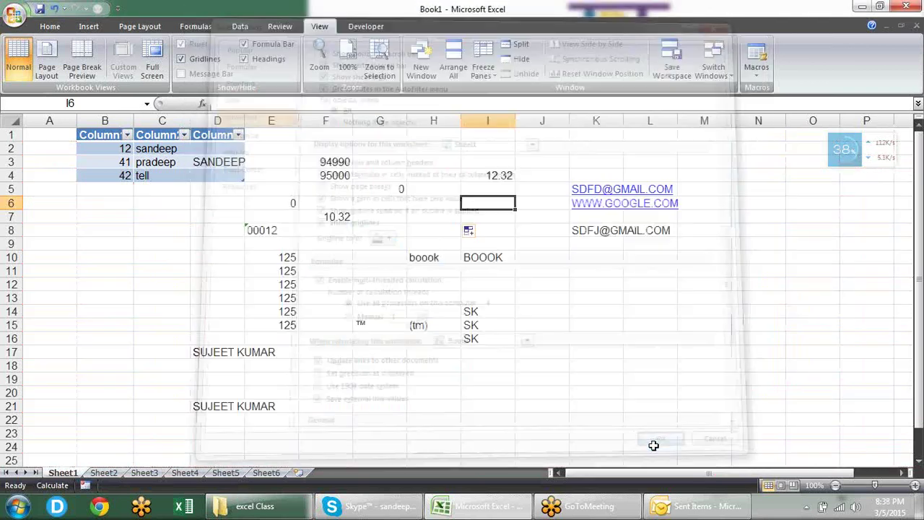
{"action": "left_click", "coordinate": [557, 362]}
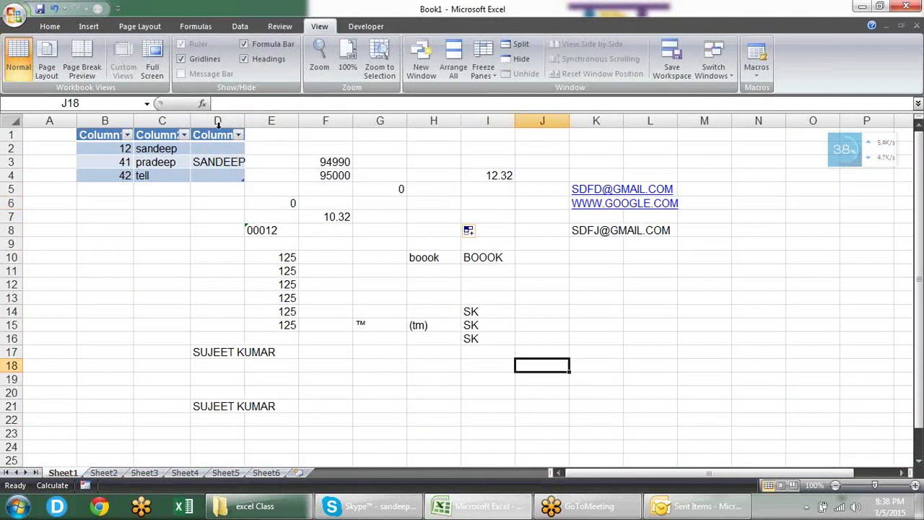
{"action": "left_click", "coordinate": [14, 18]}
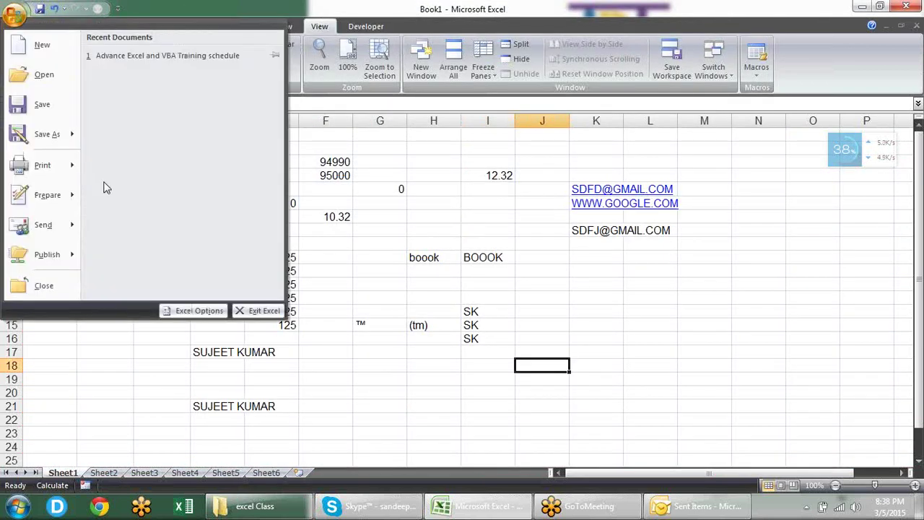
{"action": "left_click", "coordinate": [185, 311]}
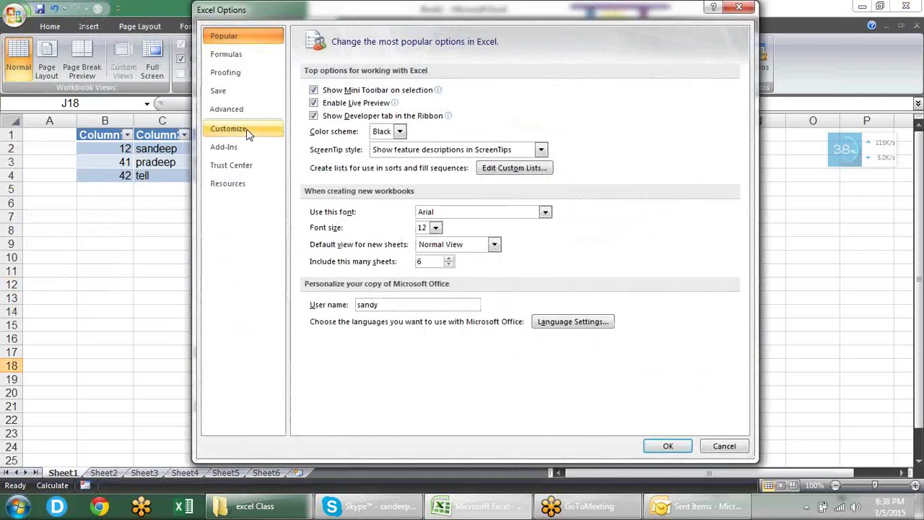
{"action": "left_click", "coordinate": [246, 131]}
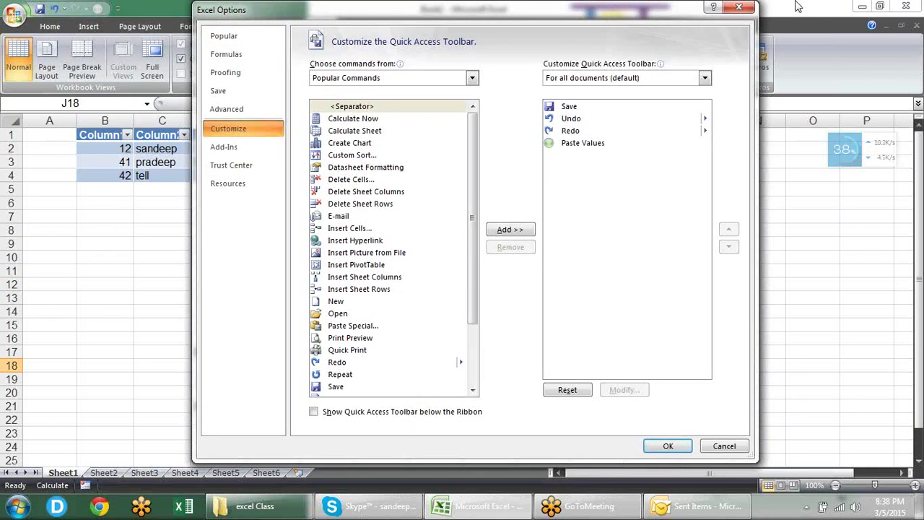
{"action": "left_click", "coordinate": [738, 7]}
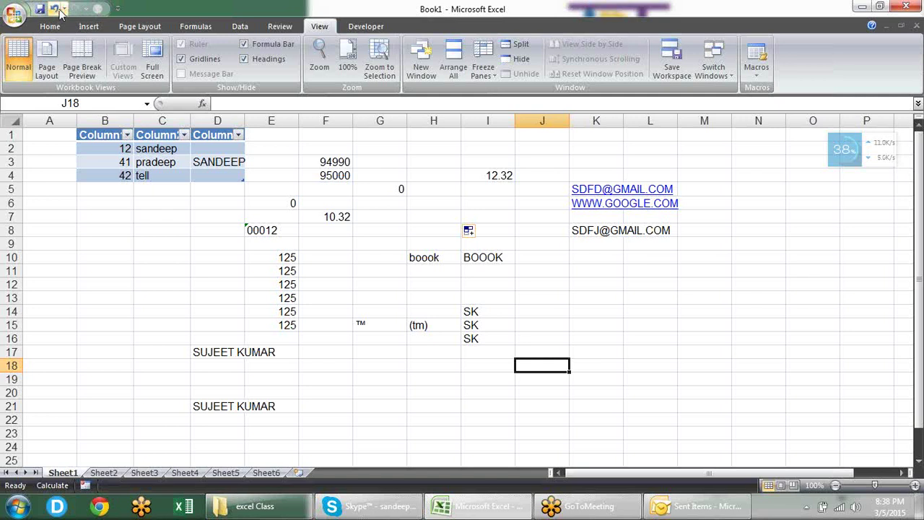
{"action": "left_click", "coordinate": [117, 10]}
{"action": "left_click", "coordinate": [89, 228]}
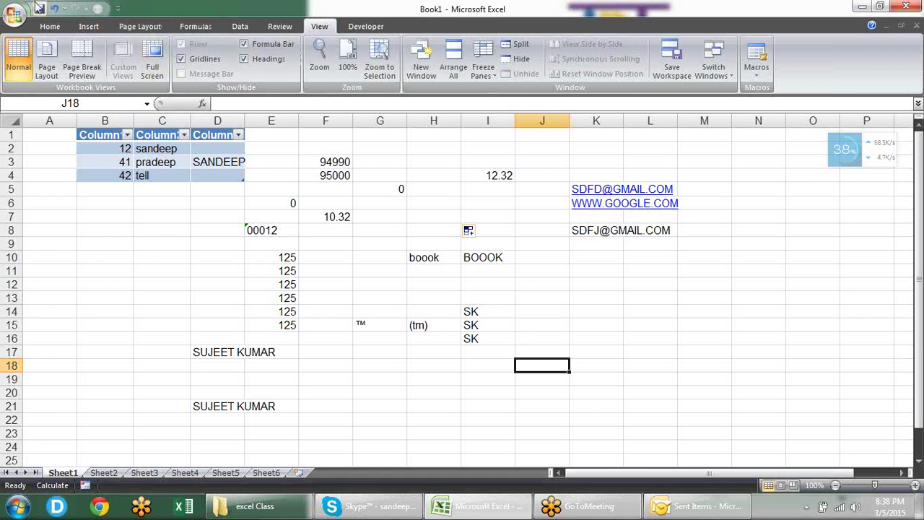
{"action": "left_click", "coordinate": [15, 16]}
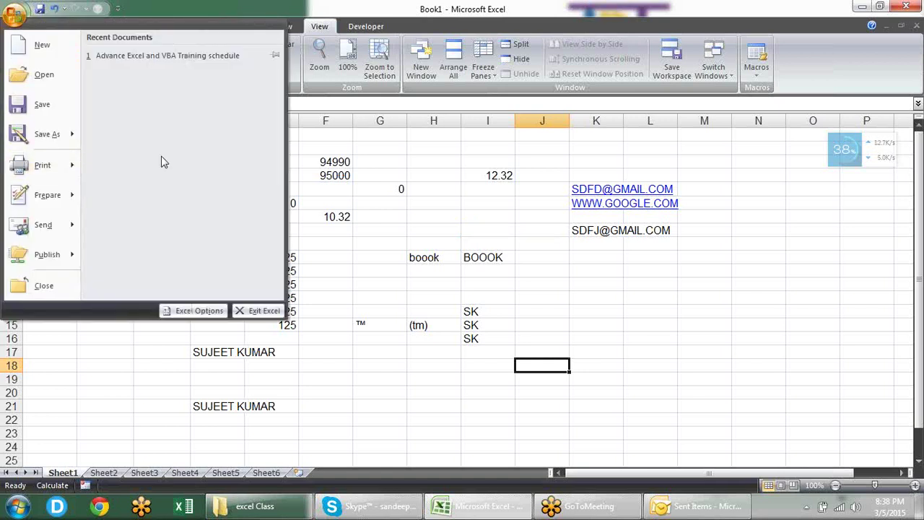
Step: Open Quick Access Toolbar customization and list the Home Tab commands
{"action": "left_click", "coordinate": [174, 309]}
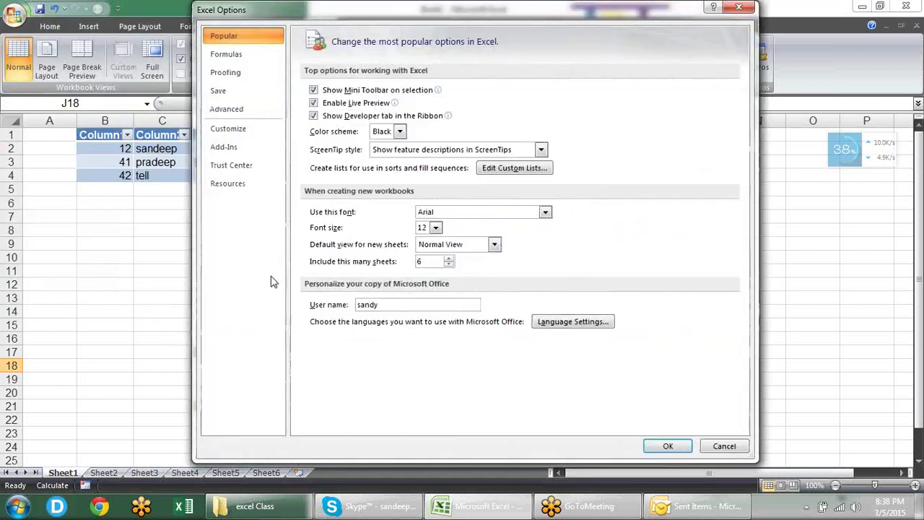
{"action": "left_click", "coordinate": [260, 136]}
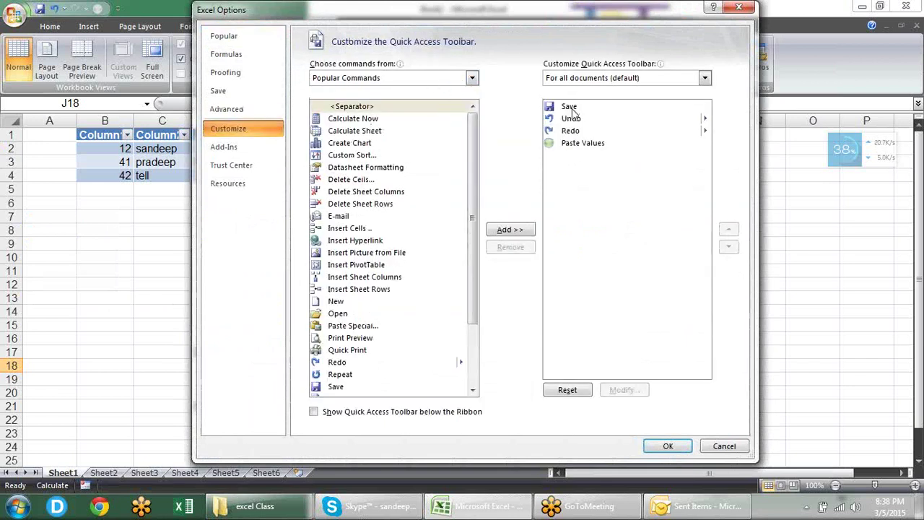
{"action": "left_click", "coordinate": [579, 148]}
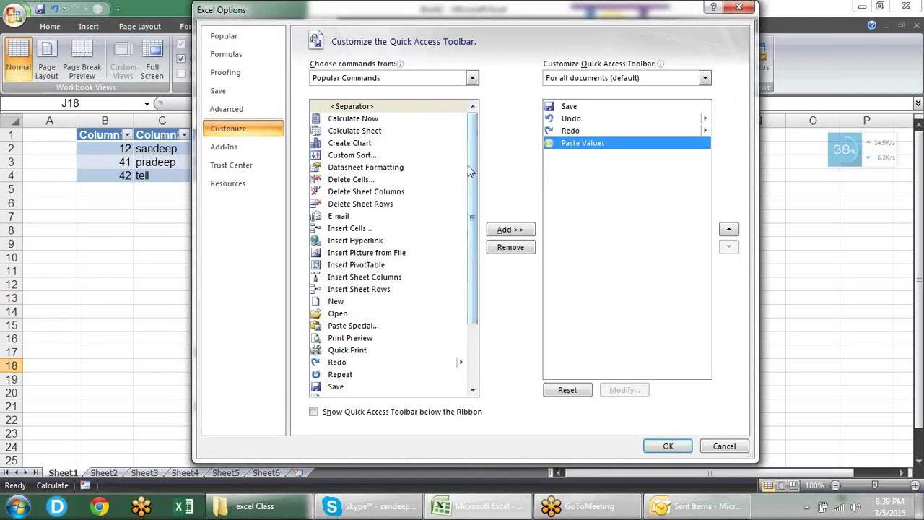
{"action": "left_click_drag", "start_coordinate": [473, 166], "coordinate": [481, 231]}
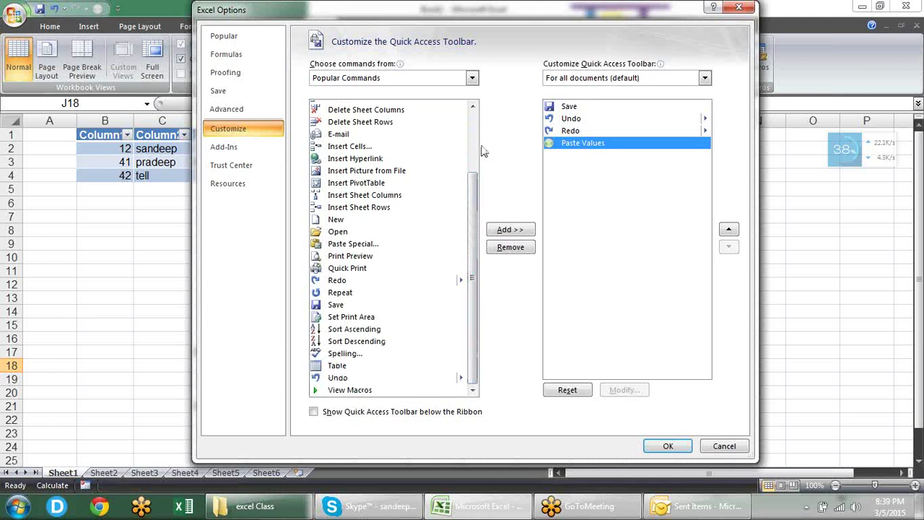
{"action": "left_click", "coordinate": [473, 80]}
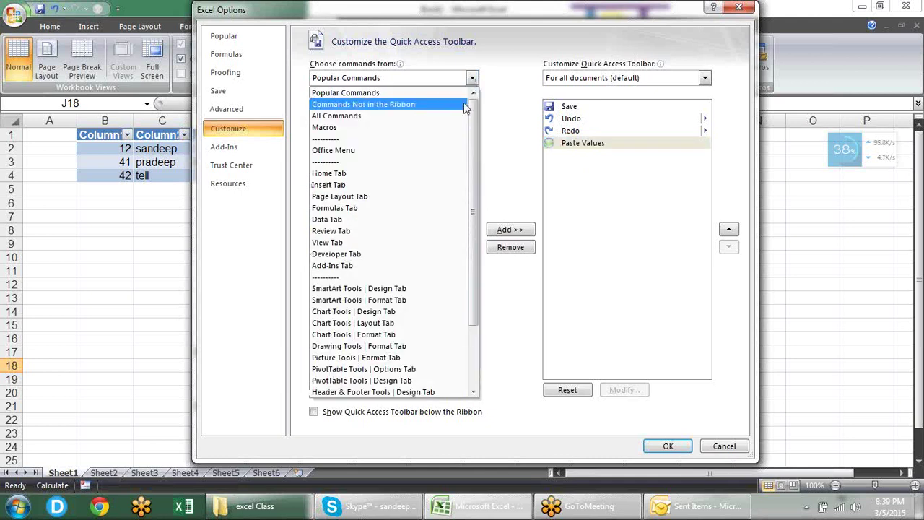
{"action": "left_click", "coordinate": [445, 176]}
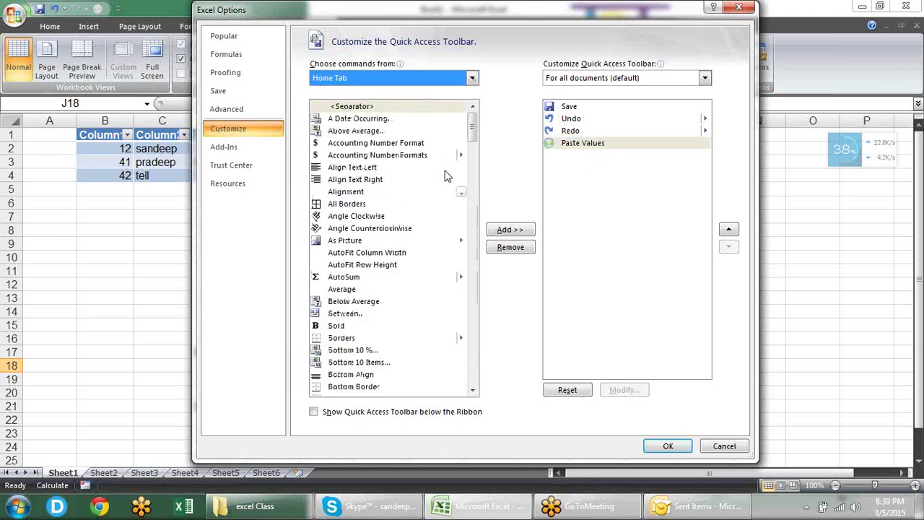
{"action": "left_click_drag", "start_coordinate": [474, 130], "coordinate": [473, 232]}
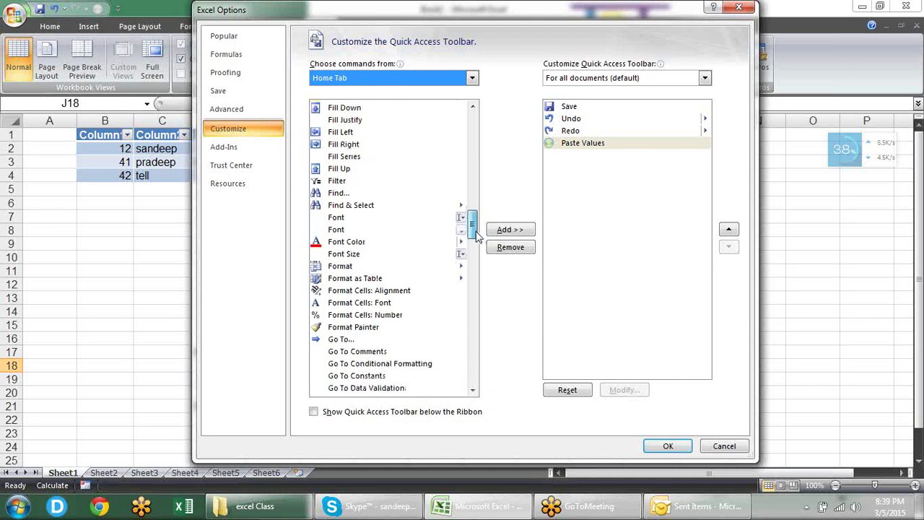
Step: Add Filter to the Quick Access Toolbar, remove Paste Values, and apply
{"action": "left_click", "coordinate": [359, 184]}
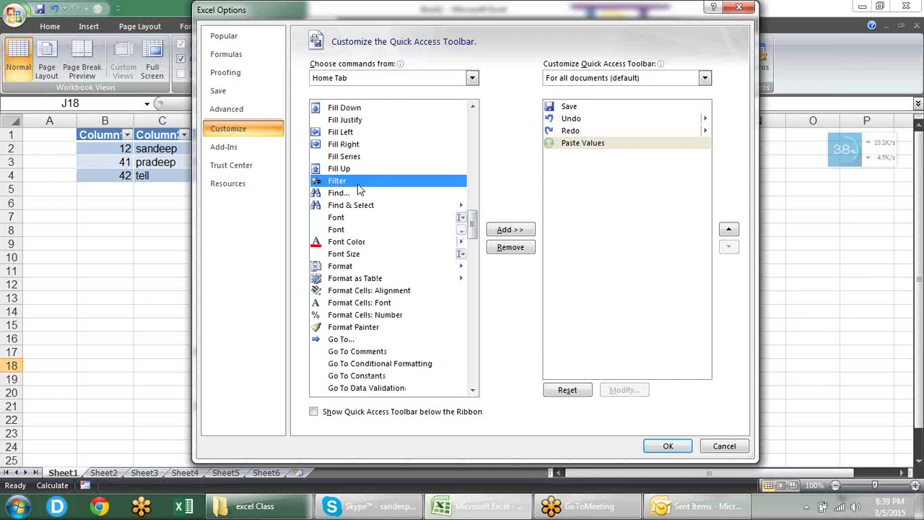
{"action": "left_click", "coordinate": [520, 231]}
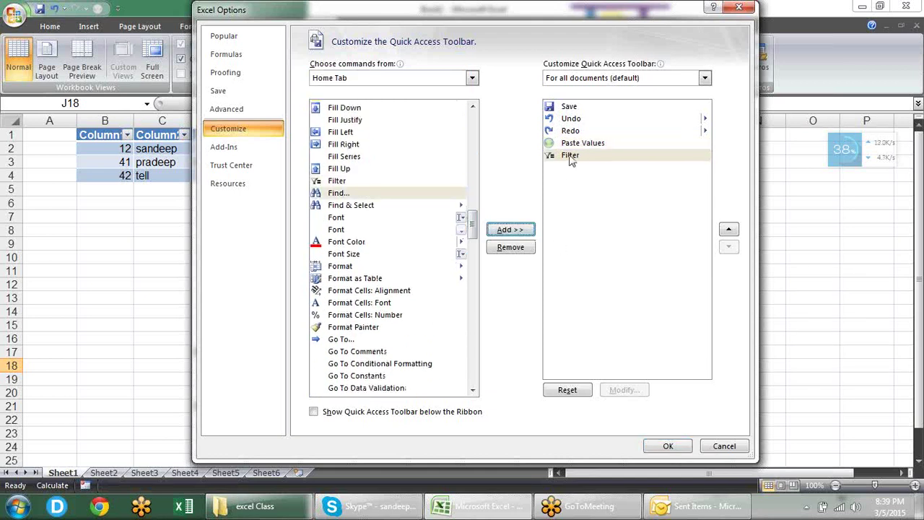
{"action": "left_click", "coordinate": [586, 144]}
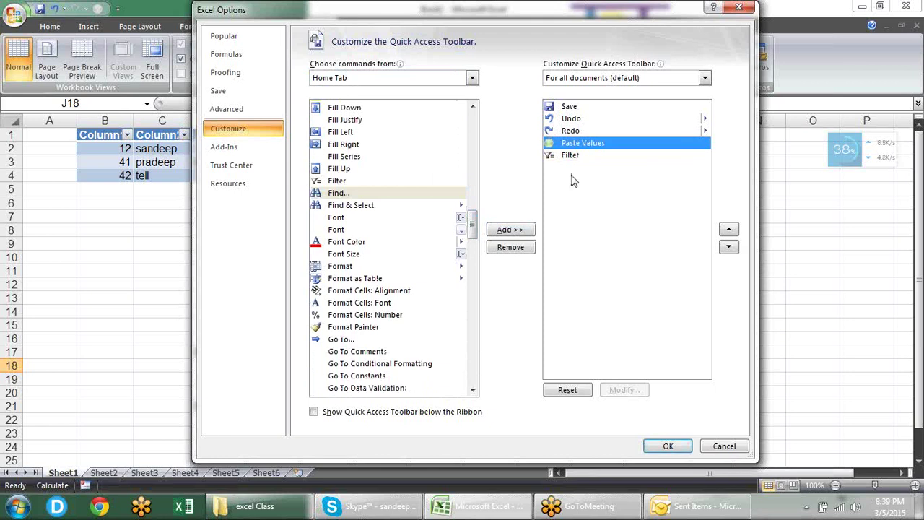
{"action": "left_click", "coordinate": [525, 249]}
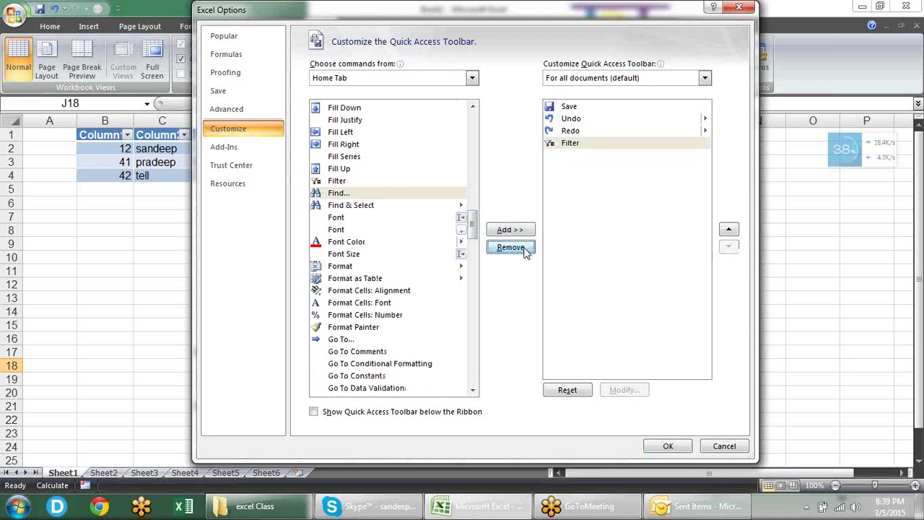
{"action": "left_click", "coordinate": [676, 443]}
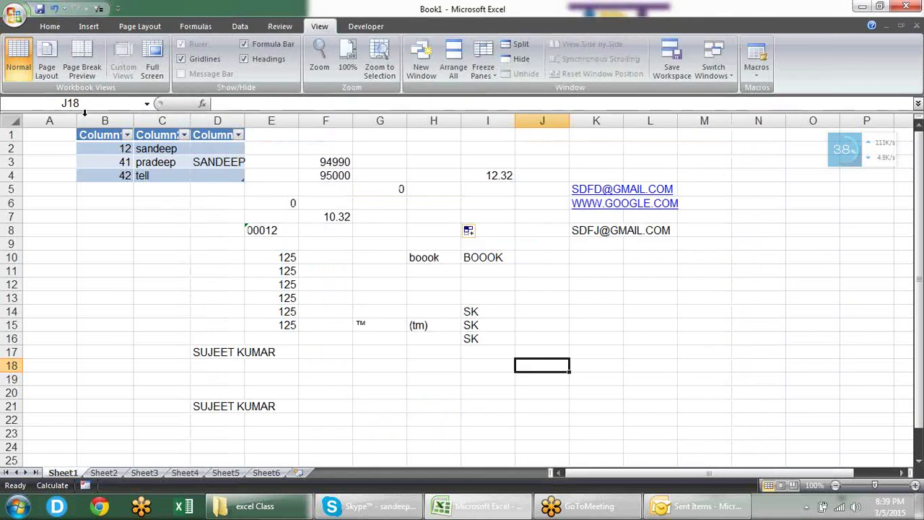
Step: Select E10:E15 and toggle AutoFilter on and off twice using the toolbar Filter button
{"action": "left_click", "coordinate": [48, 27]}
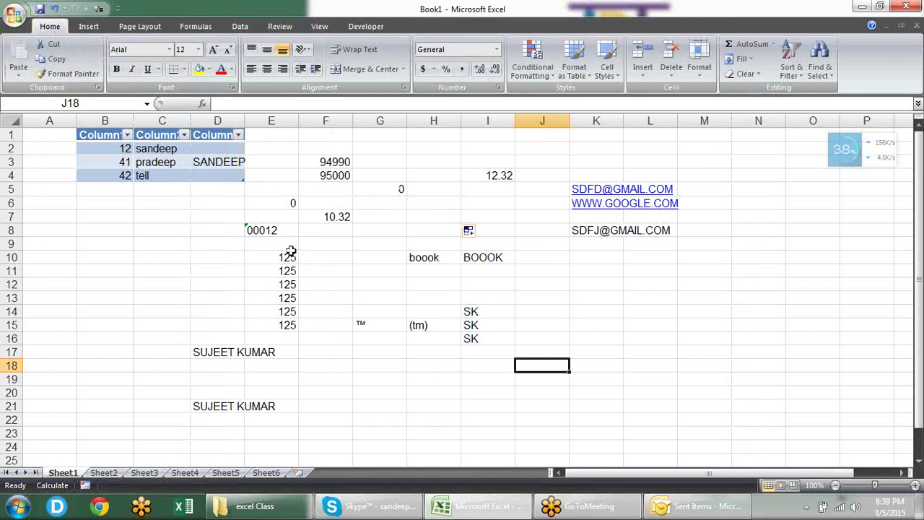
{"action": "left_click_drag", "start_coordinate": [289, 252], "coordinate": [295, 326]}
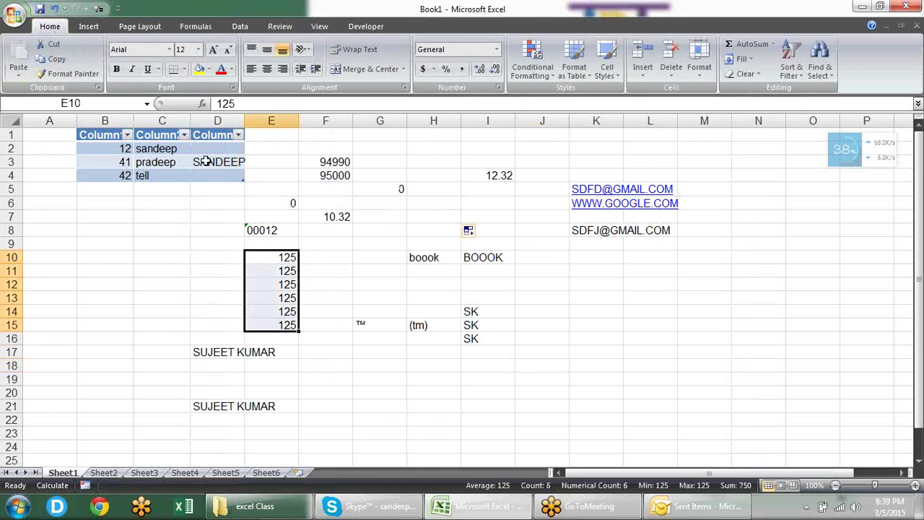
{"action": "left_click", "coordinate": [101, 10]}
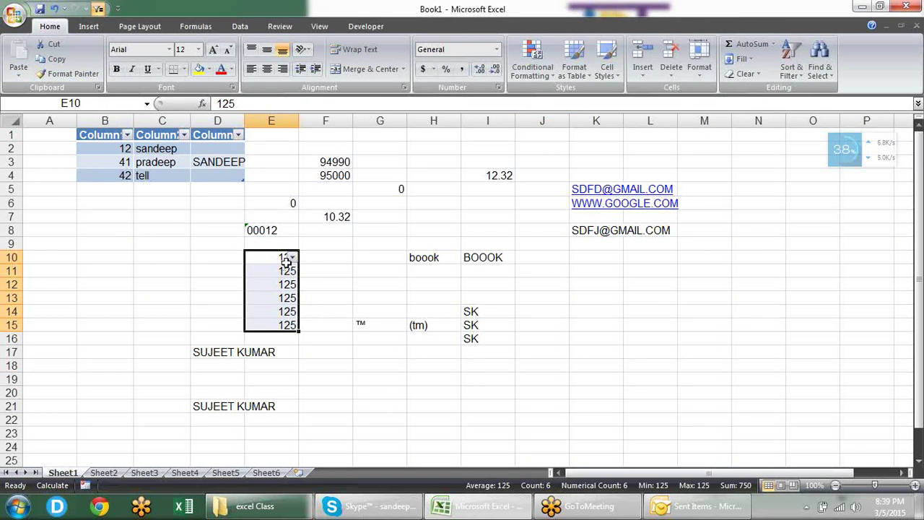
{"action": "left_click", "coordinate": [98, 9]}
{"action": "left_click", "coordinate": [96, 9]}
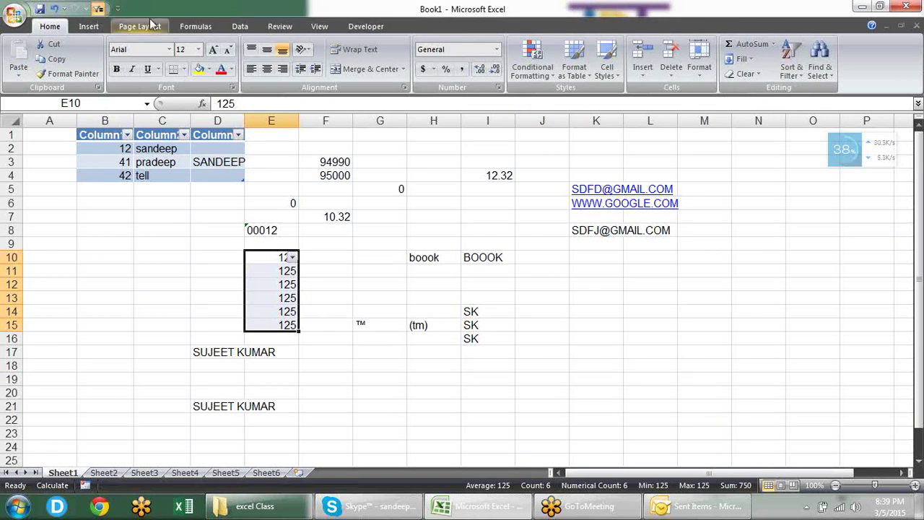
{"action": "left_click", "coordinate": [100, 9]}
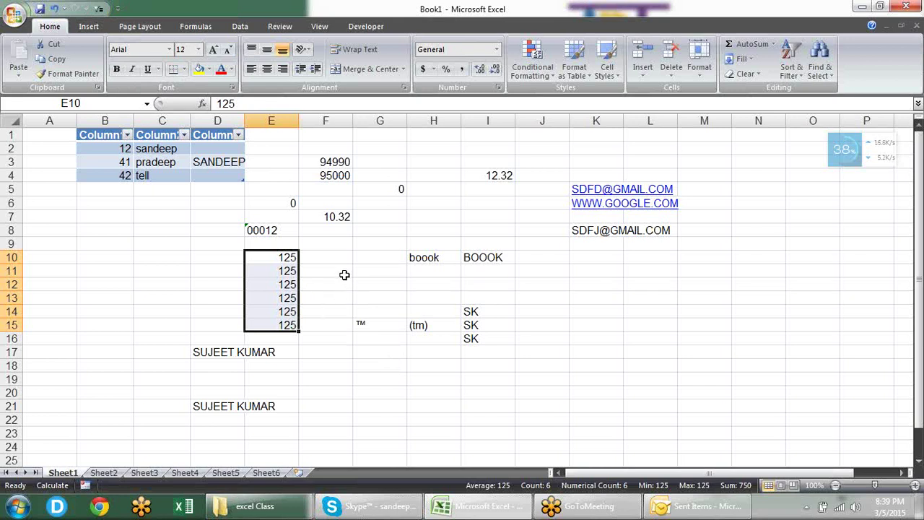
{"action": "left_click", "coordinate": [12, 15]}
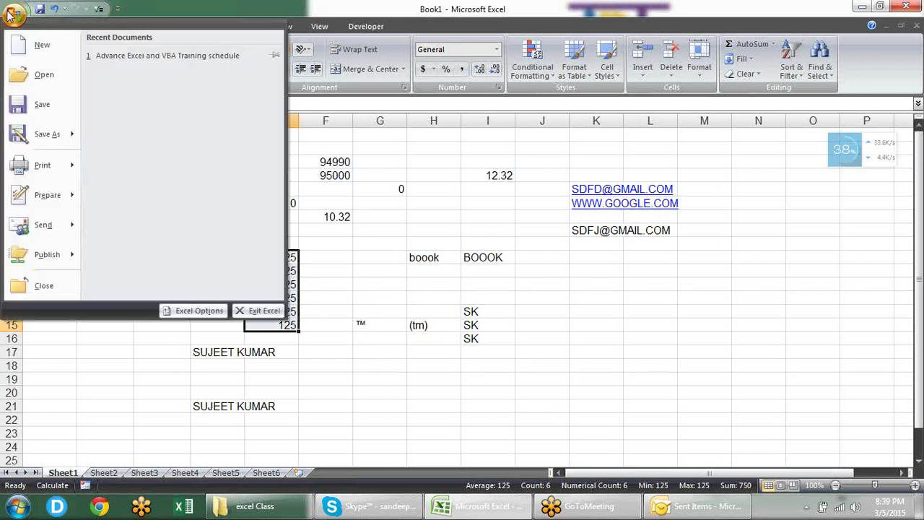
Step: Set 'Choose commands from' to Macros in toolbar customization, showing only a separator
{"action": "left_click", "coordinate": [184, 312]}
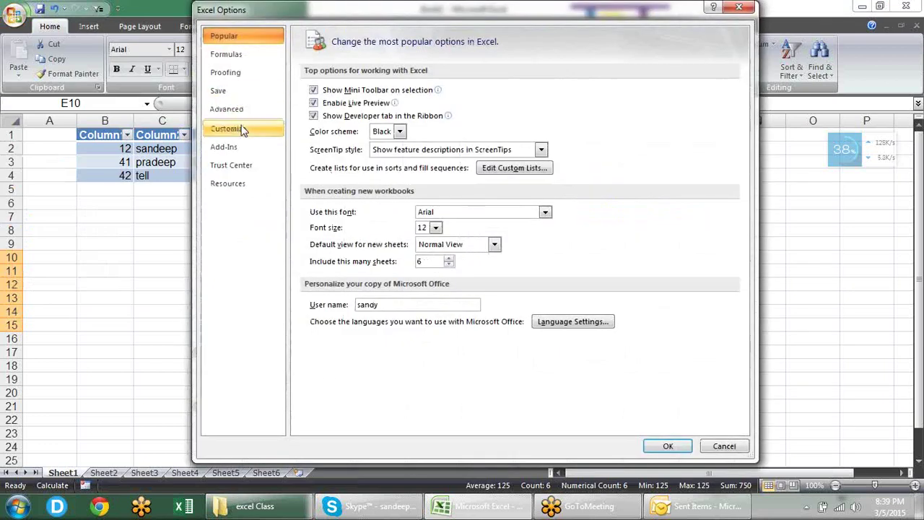
{"action": "left_click", "coordinate": [244, 130]}
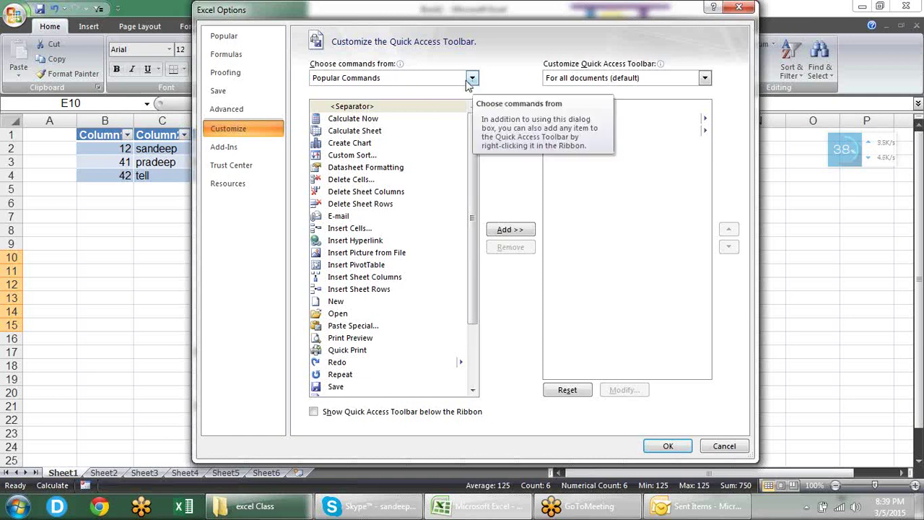
{"action": "left_click", "coordinate": [470, 79]}
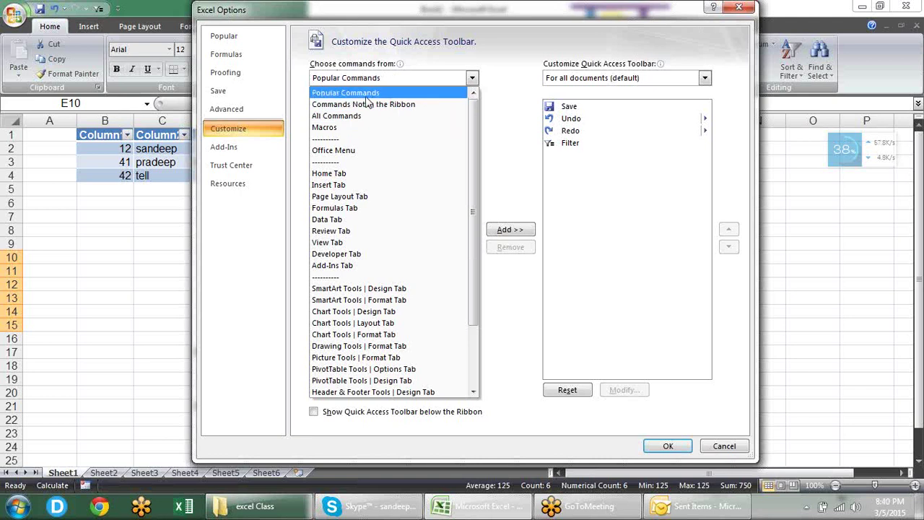
{"action": "left_click", "coordinate": [348, 129]}
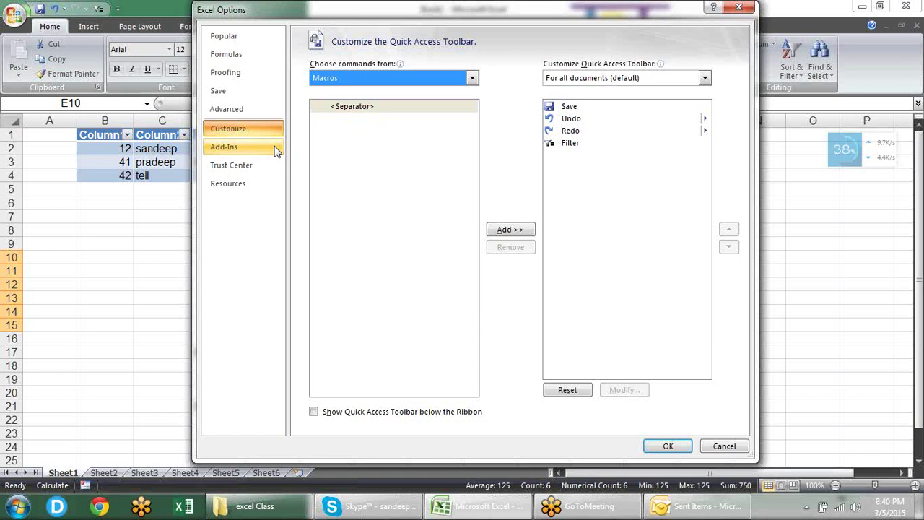
Step: View the Add-Ins list with Solver Add-in active, then close Excel Options with Esc
{"action": "left_click", "coordinate": [275, 148]}
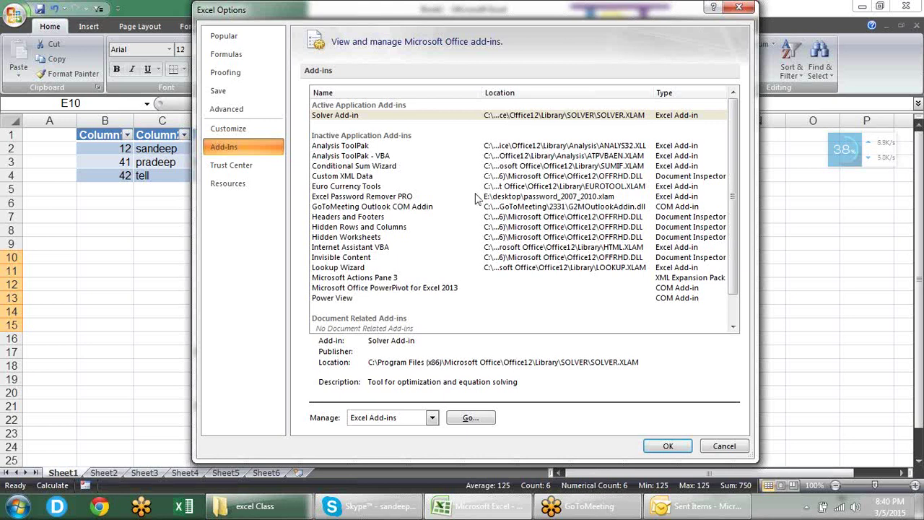
{"action": "key", "text": "Escape"}
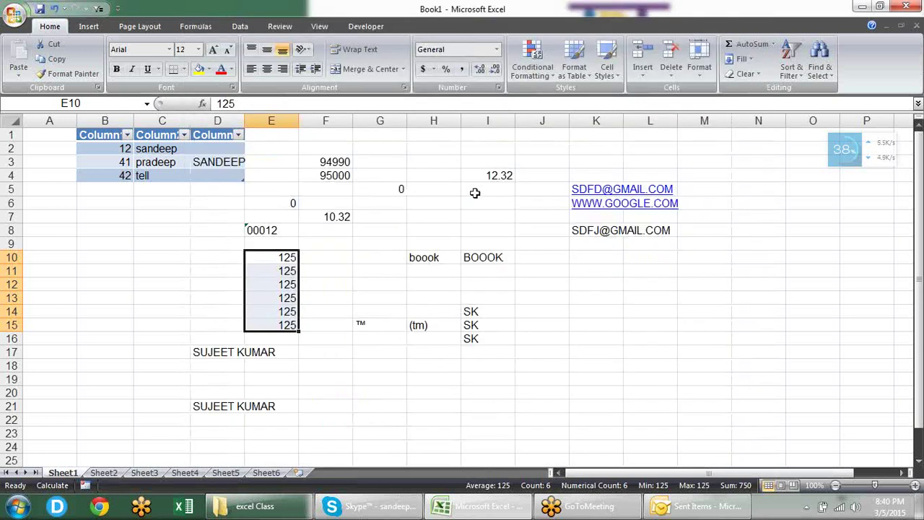
Step: Start a Save As and browse the XML Data and XML Spreadsheet 2003 file types
{"action": "key", "text": "F12"}
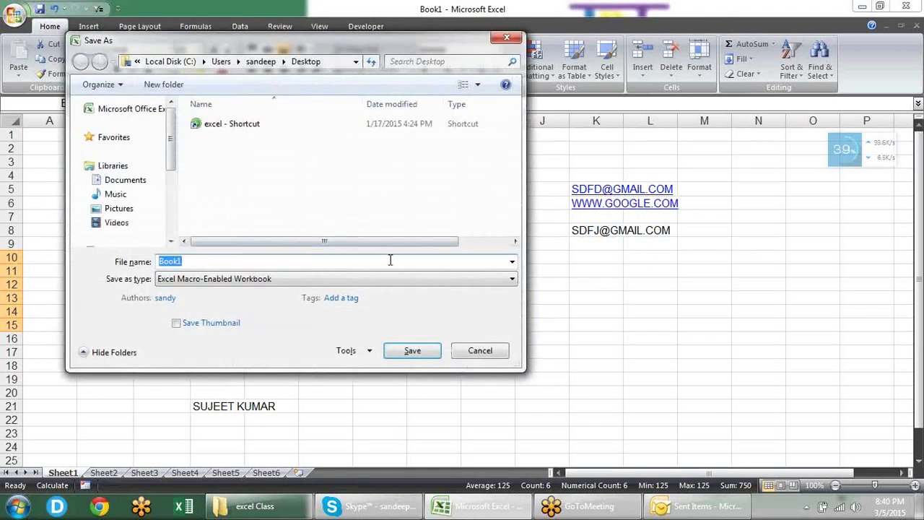
{"action": "left_click", "coordinate": [405, 284]}
{"action": "key", "text": "Down"}
{"action": "key", "text": "Down"}
{"action": "key", "text": "Down"}
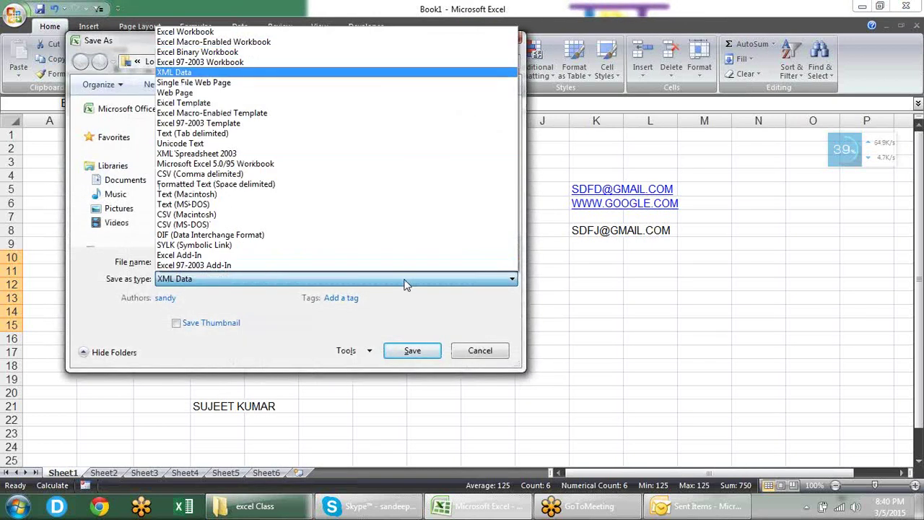
{"action": "key", "text": "Down"}
{"action": "key", "text": "Down"}
{"action": "key", "text": "Down"}
{"action": "key", "text": "Down"}
{"action": "key", "text": "Down"}
{"action": "key", "text": "Down"}
{"action": "key", "text": "Down"}
{"action": "key", "text": "Down"}
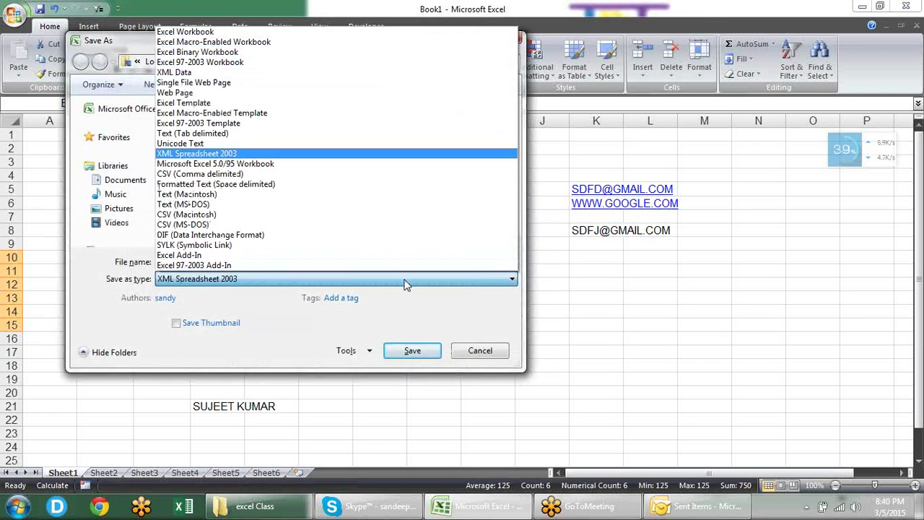
{"action": "key", "text": "Up"}
{"action": "key", "text": "Up"}
{"action": "key", "text": "Up"}
{"action": "key", "text": "Up"}
{"action": "key", "text": "Up"}
{"action": "key", "text": "Up"}
{"action": "key", "text": "Up"}
{"action": "key", "text": "Up"}
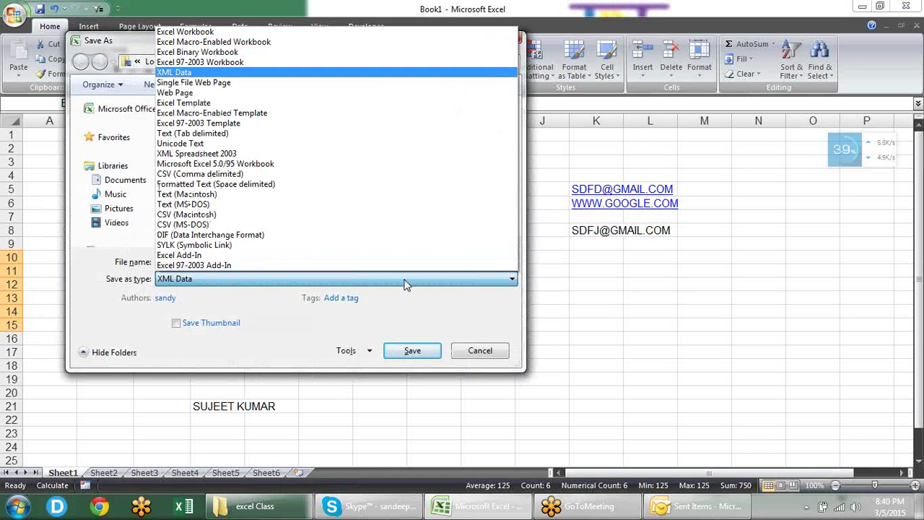
{"action": "key", "text": "Down"}
{"action": "key", "text": "Down"}
{"action": "key", "text": "Down"}
{"action": "key", "text": "Down"}
{"action": "key", "text": "Down"}
{"action": "key", "text": "Down"}
{"action": "key", "text": "Down"}
{"action": "key", "text": "Down"}
{"action": "key", "text": "Up"}
{"action": "key", "text": "Up"}
{"action": "key", "text": "Up"}
{"action": "key", "text": "Up"}
{"action": "key", "text": "Up"}
{"action": "key", "text": "Up"}
{"action": "key", "text": "Up"}
{"action": "key", "text": "Up"}
{"action": "key", "text": "Down"}
{"action": "key", "text": "Down"}
{"action": "key", "text": "Down"}
{"action": "key", "text": "Down"}
{"action": "key", "text": "Down"}
{"action": "key", "text": "Down"}
{"action": "key", "text": "Down"}
{"action": "key", "text": "Down"}
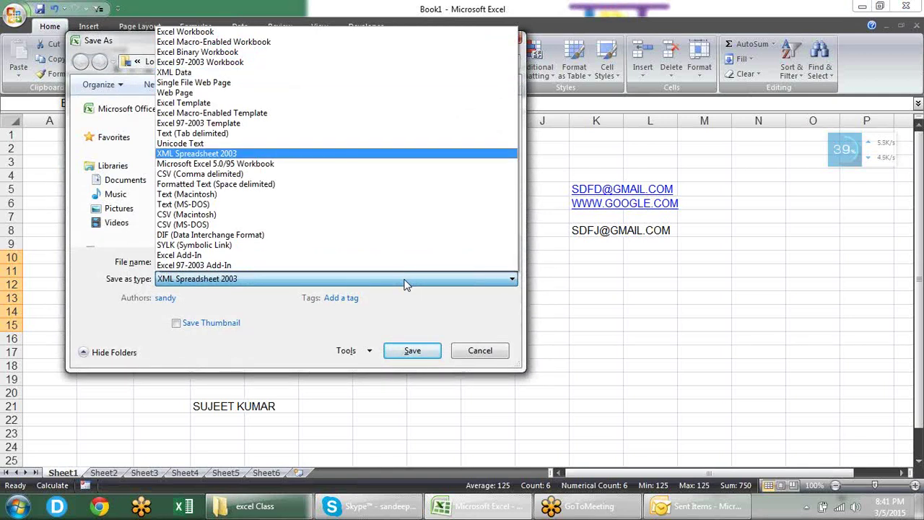
Step: Pick Excel Add-In as the save type, cancel without saving, and open the Office menu
{"action": "key", "text": "Down"}
{"action": "key", "text": "Down"}
{"action": "key", "text": "Down"}
{"action": "key", "text": "Down"}
{"action": "key", "text": "Down"}
{"action": "key", "text": "Down"}
{"action": "key", "text": "Down"}
{"action": "key", "text": "Down"}
{"action": "key", "text": "Down"}
{"action": "key", "text": "Down"}
{"action": "key", "text": "Down"}
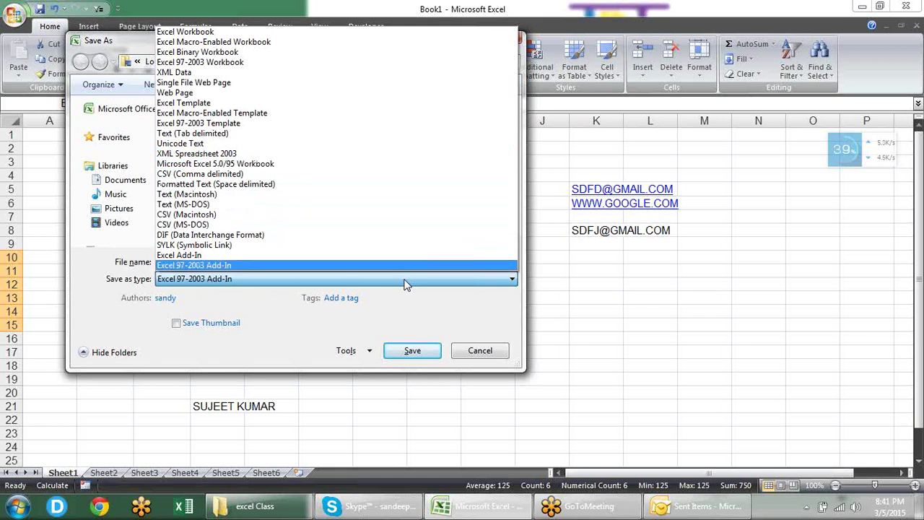
{"action": "key", "text": "Up"}
{"action": "key", "text": "Return"}
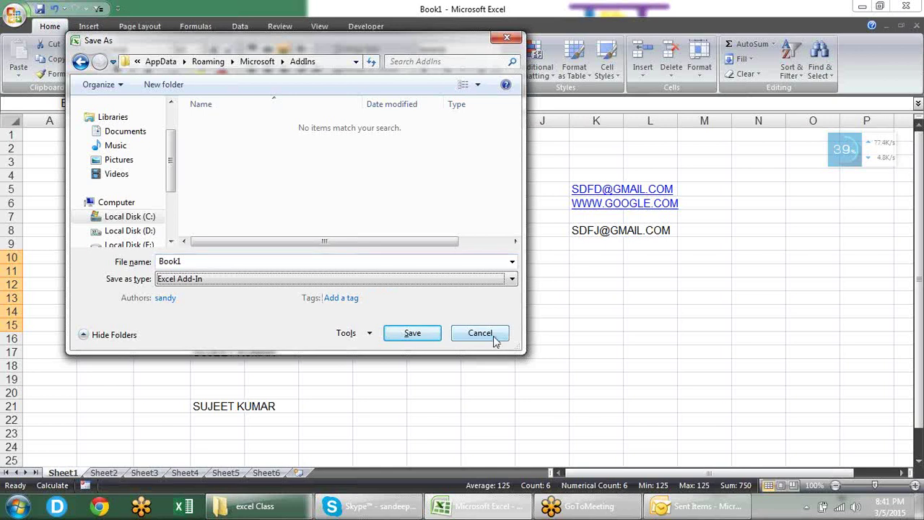
{"action": "left_click", "coordinate": [495, 338]}
{"action": "left_click", "coordinate": [17, 13]}
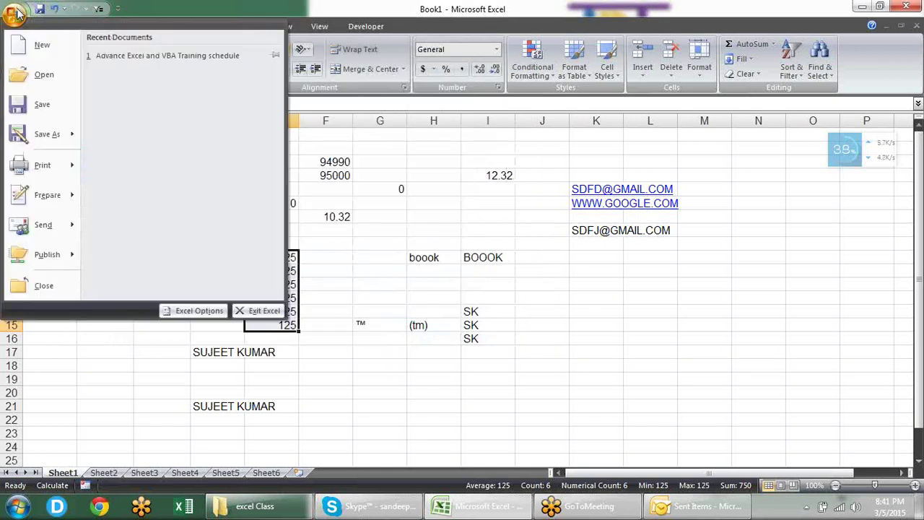
{"action": "left_click", "coordinate": [175, 304]}
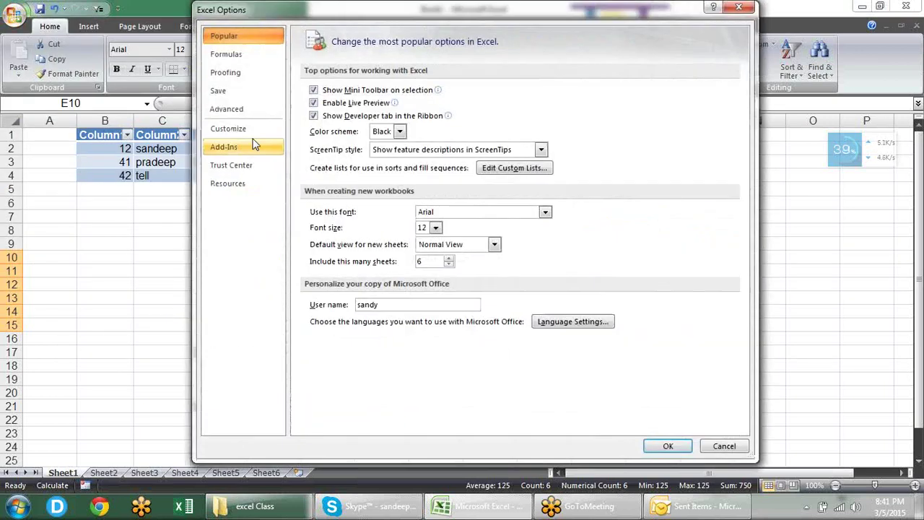
{"action": "left_click", "coordinate": [254, 144]}
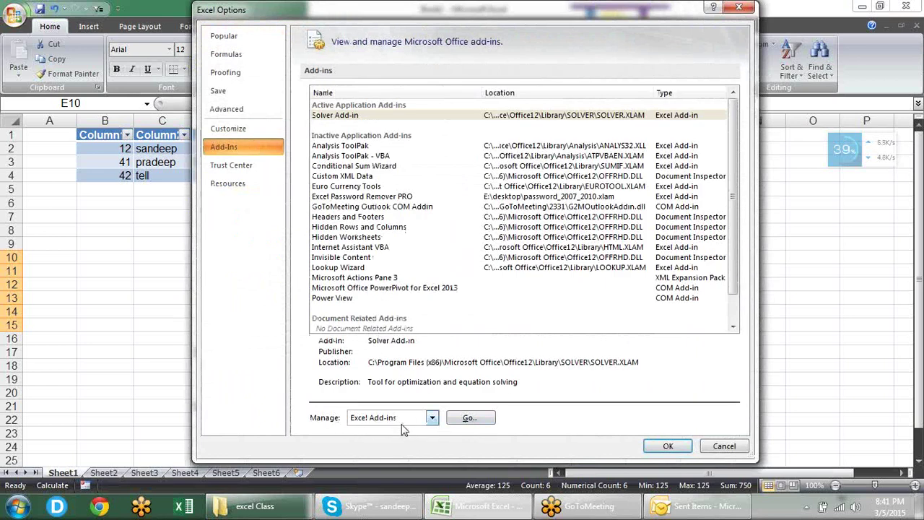
{"action": "left_click", "coordinate": [468, 418]}
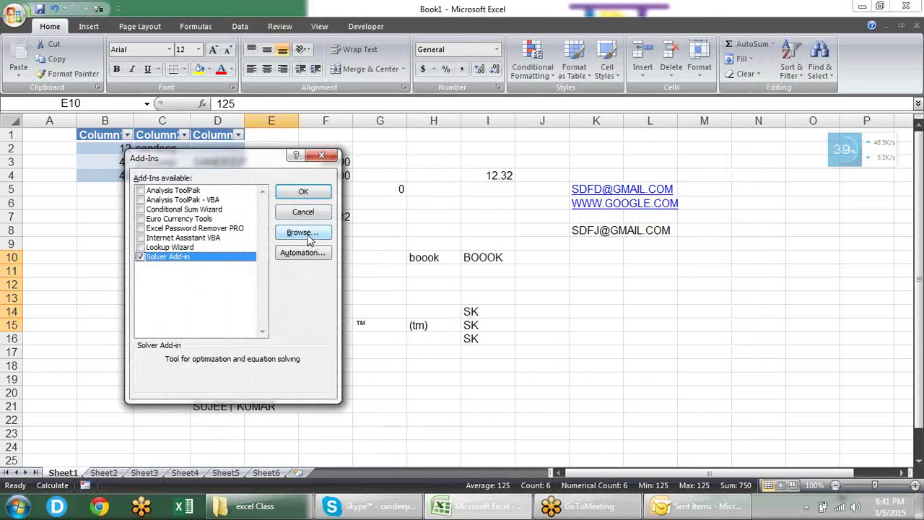
{"action": "left_click", "coordinate": [308, 238]}
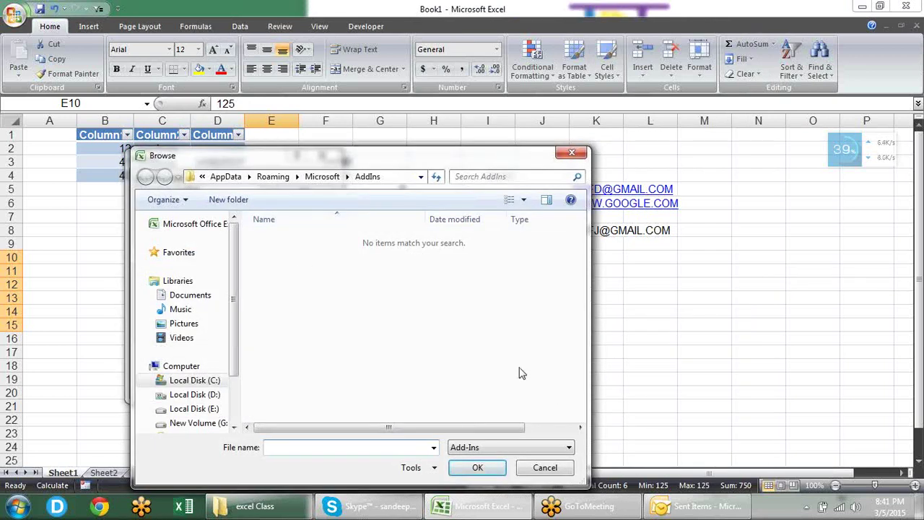
{"action": "left_click", "coordinate": [545, 467]}
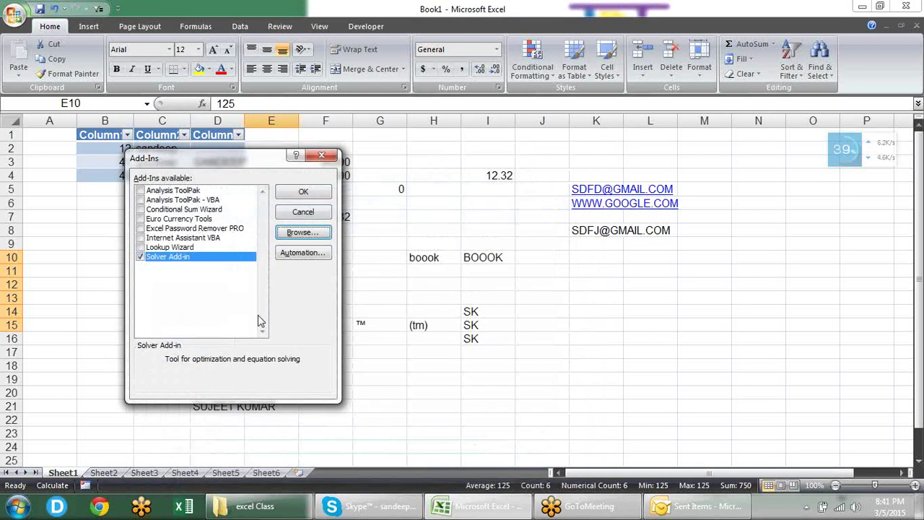
{"action": "left_click", "coordinate": [302, 192]}
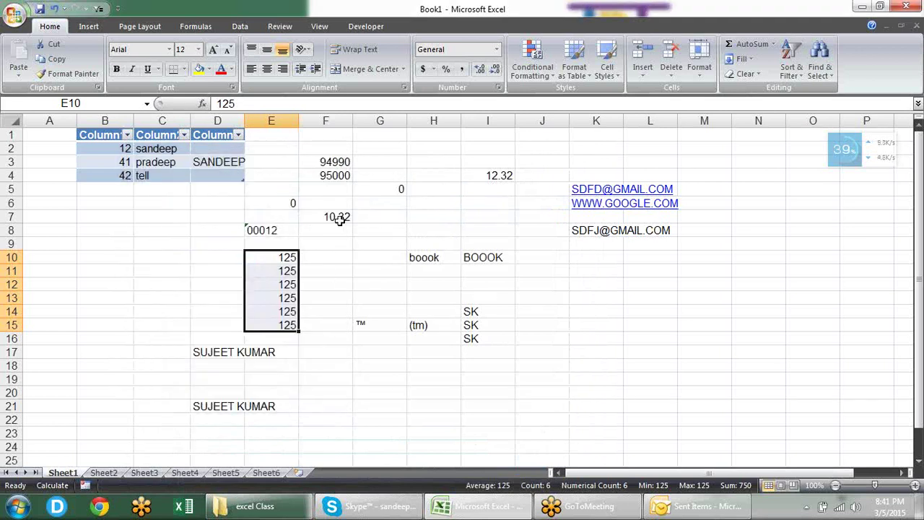
{"action": "left_click", "coordinate": [16, 16]}
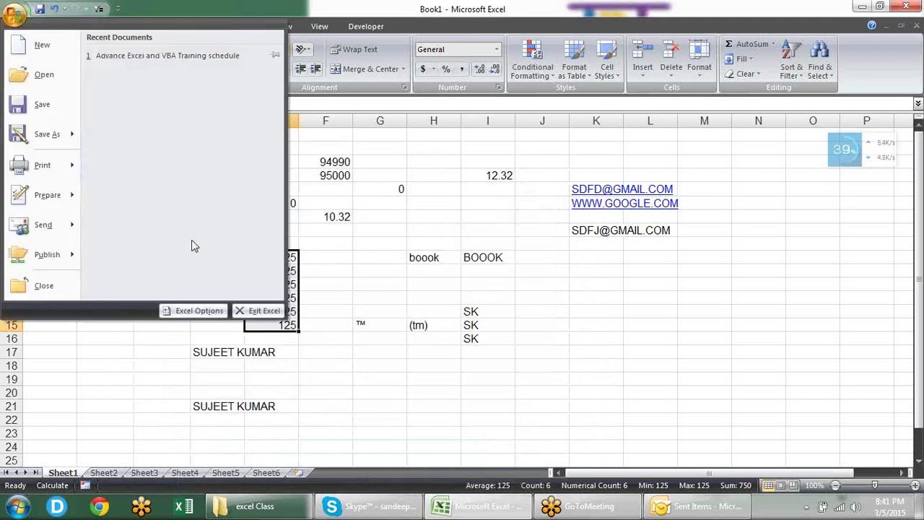
Step: Go from Excel Options to the Trust Center page and open its Message Bar settings
{"action": "left_click", "coordinate": [200, 311]}
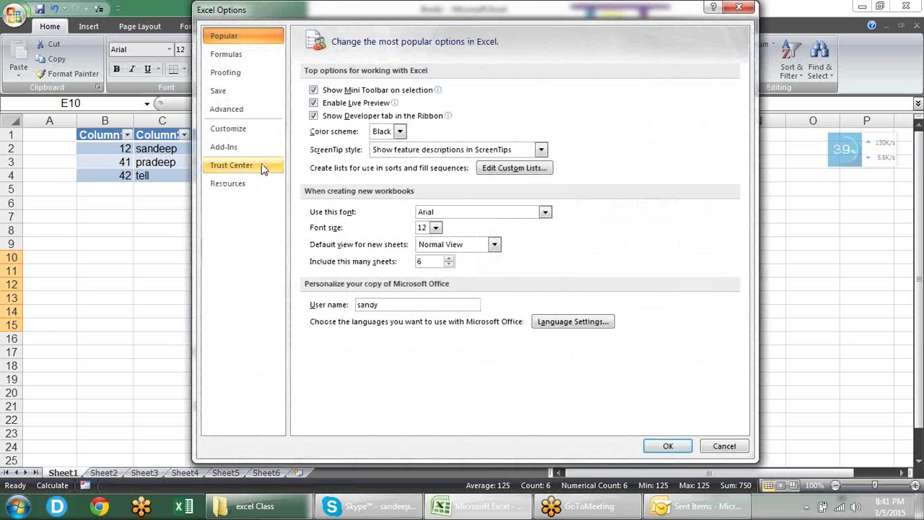
{"action": "left_click", "coordinate": [258, 163]}
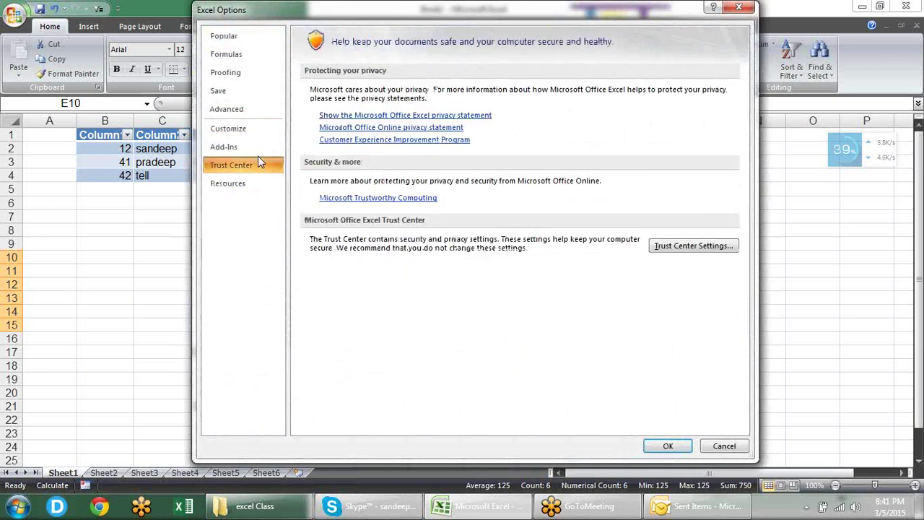
{"action": "left_click", "coordinate": [252, 150]}
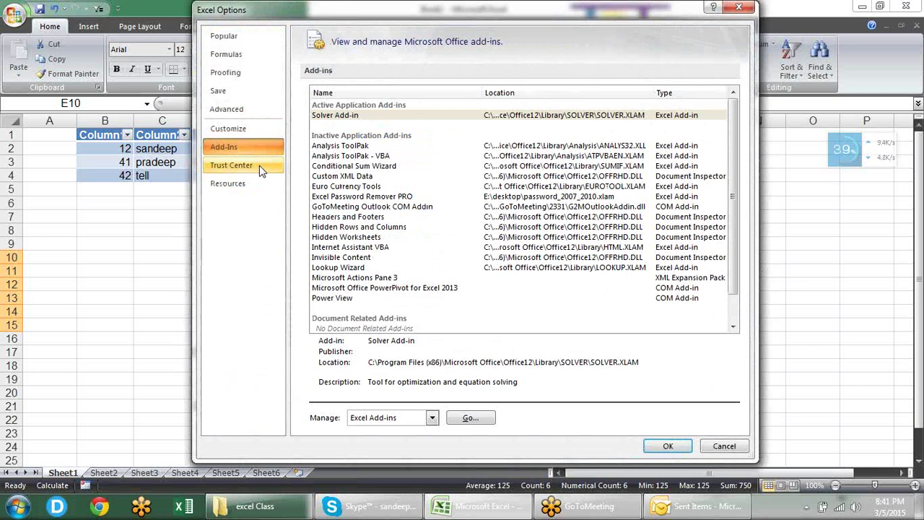
{"action": "left_click", "coordinate": [259, 165]}
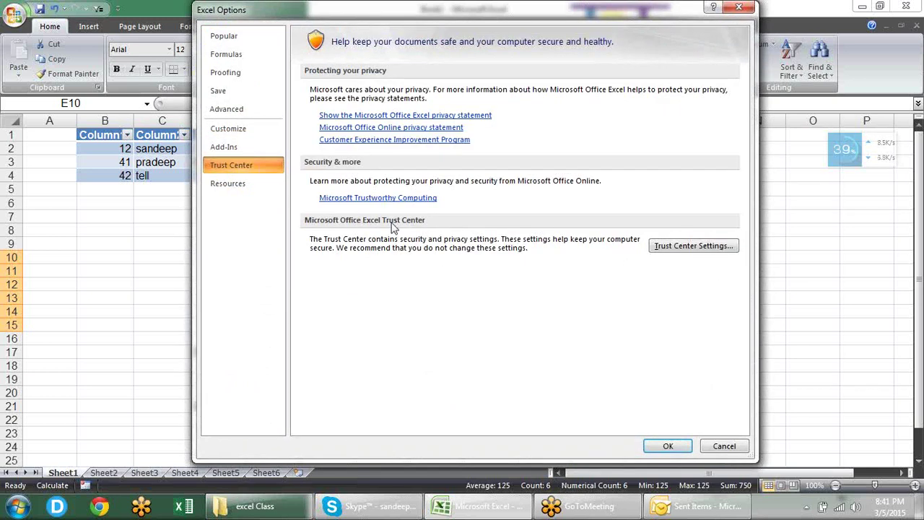
{"action": "left_click", "coordinate": [686, 247]}
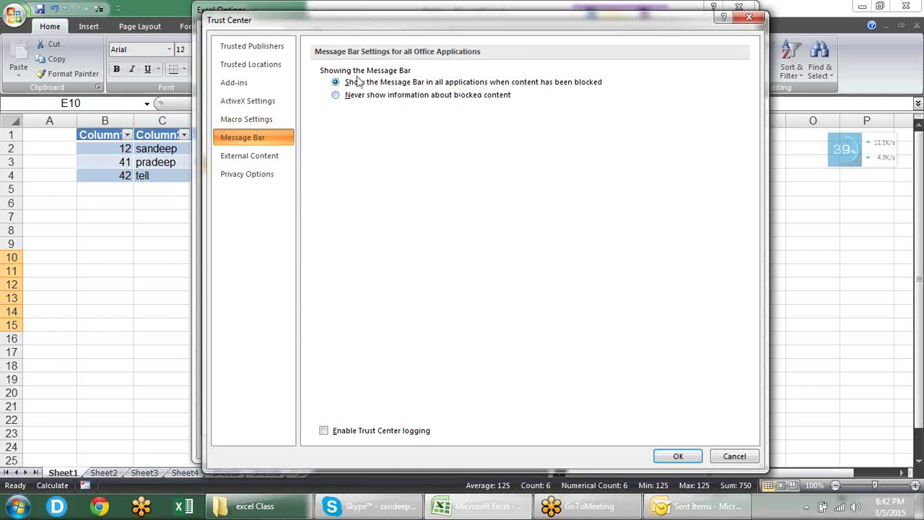
Step: Review the Macro, ActiveX, External Content and Add-in pages, then close Trust Center and Excel Options unchanged
{"action": "left_click", "coordinate": [283, 120]}
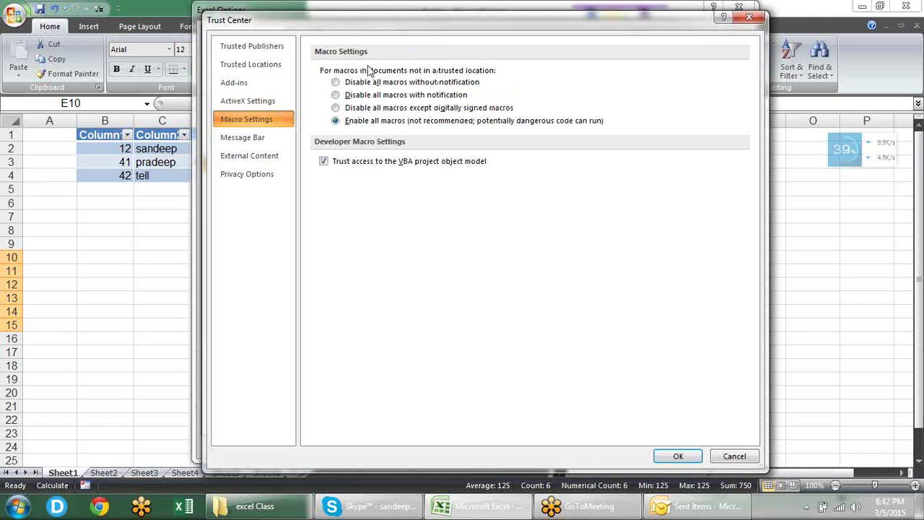
{"action": "left_click", "coordinate": [286, 101]}
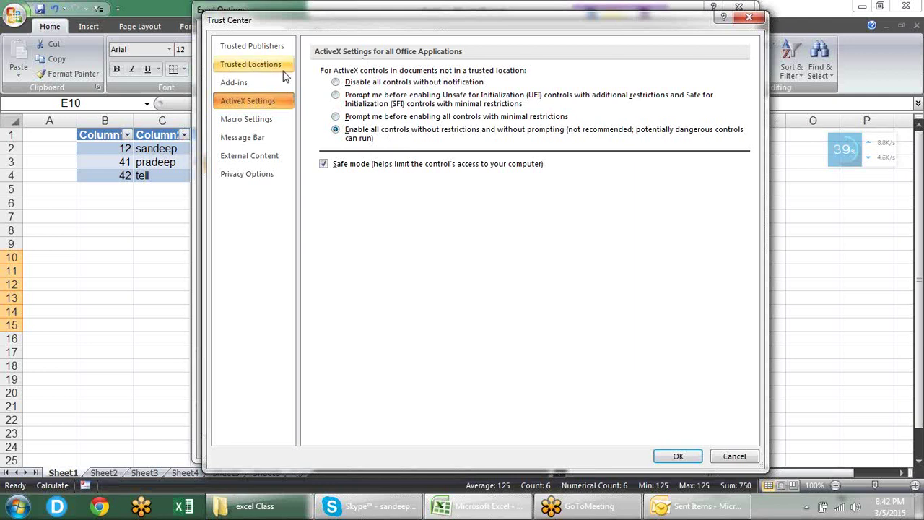
{"action": "left_click", "coordinate": [284, 161]}
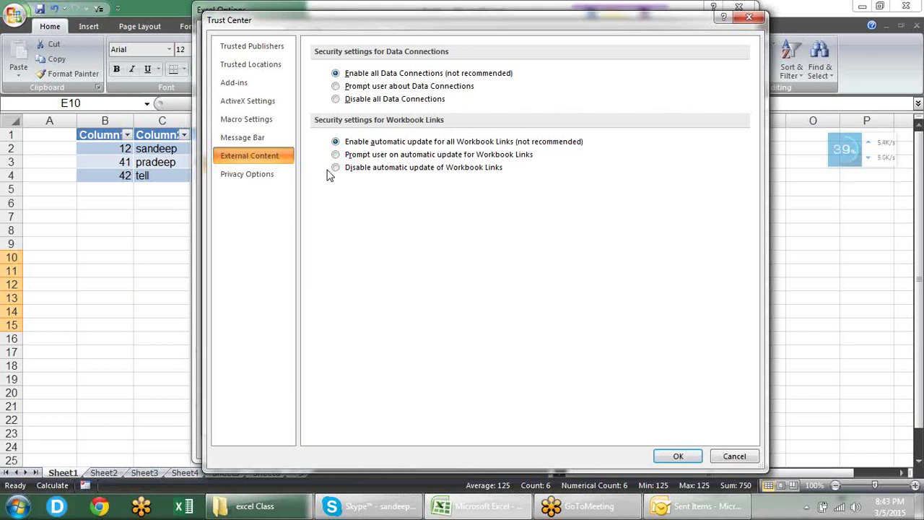
{"action": "left_click", "coordinate": [287, 82]}
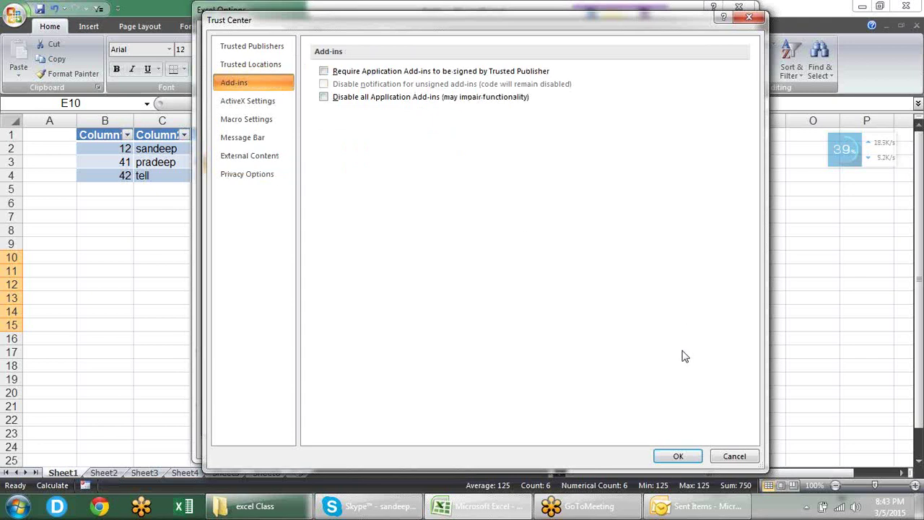
{"action": "left_click", "coordinate": [679, 455]}
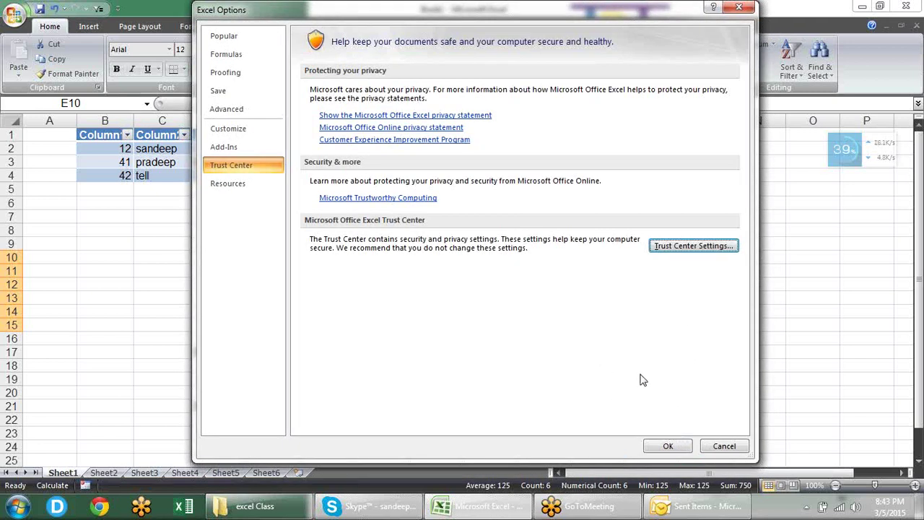
{"action": "left_click", "coordinate": [667, 446]}
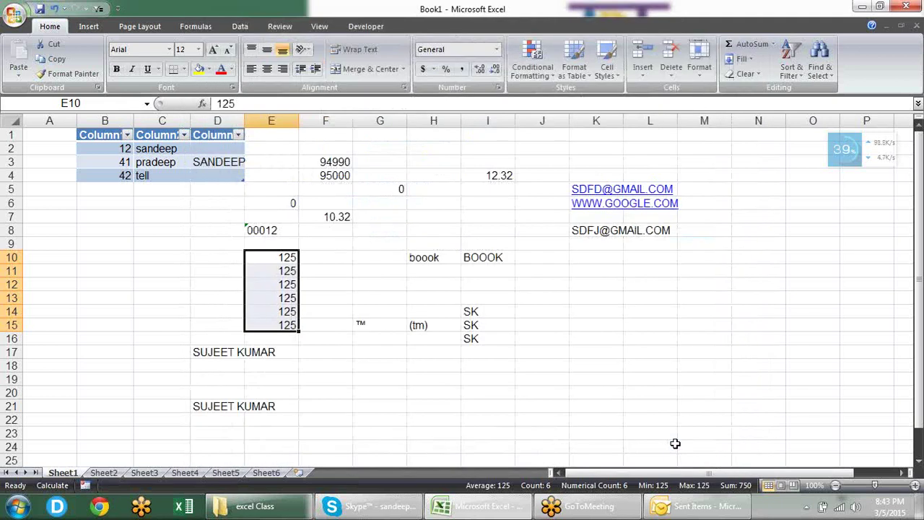
Step: Move from H8 to the empty Sheet2 and leave the number format at General
{"action": "left_click", "coordinate": [443, 224]}
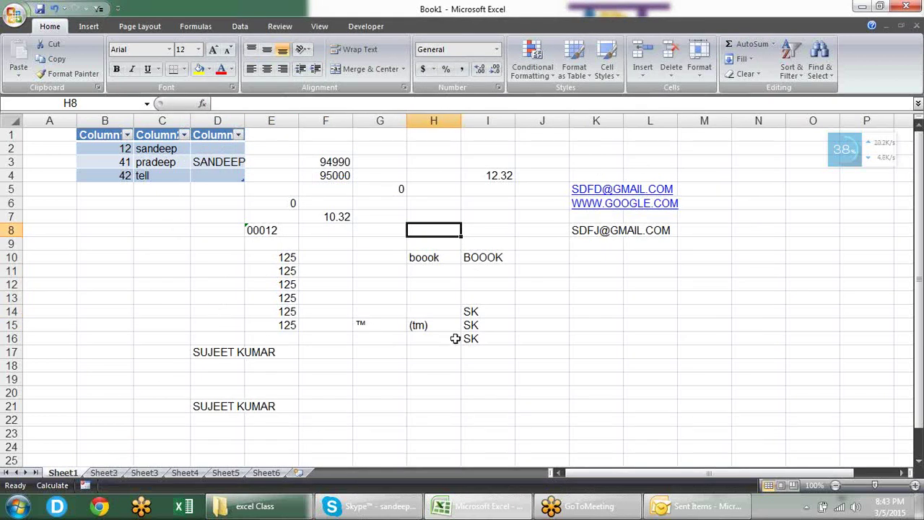
{"action": "left_click", "coordinate": [105, 473]}
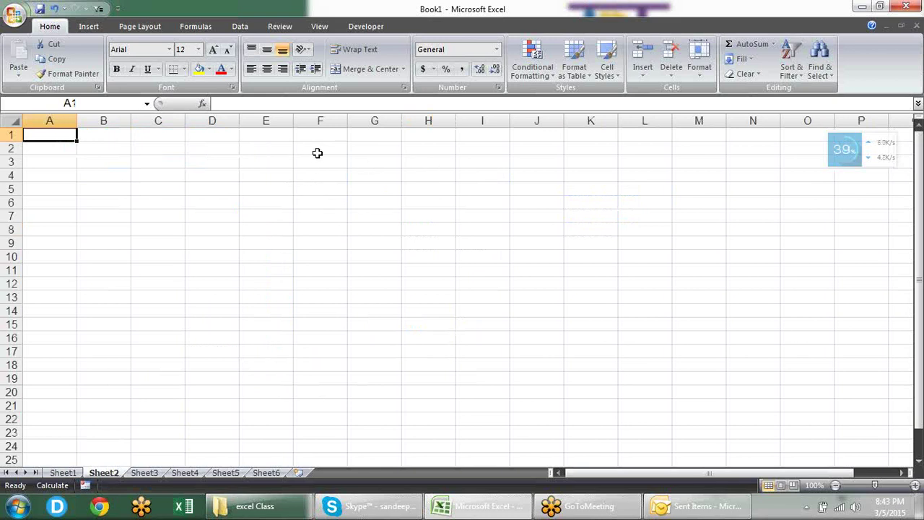
{"action": "left_click", "coordinate": [497, 87]}
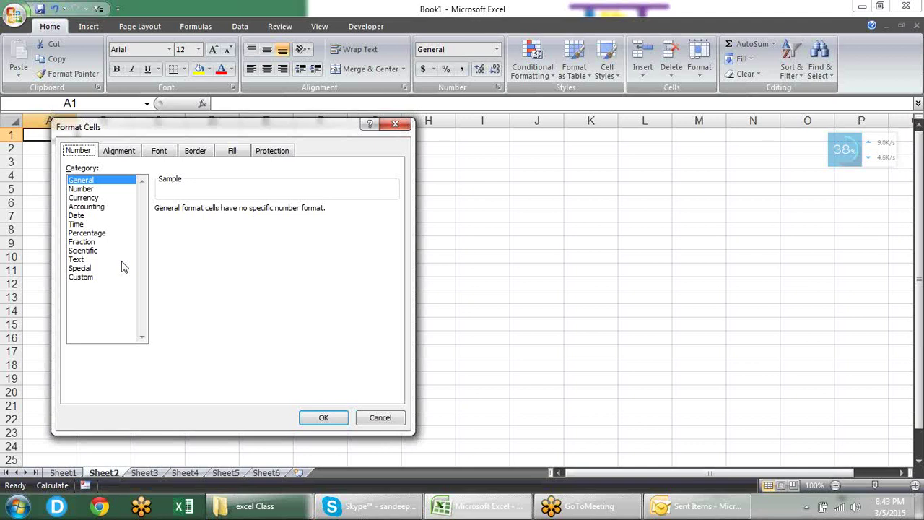
{"action": "left_click_drag", "start_coordinate": [123, 267], "coordinate": [125, 180]}
{"action": "double_click", "coordinate": [125, 180]}
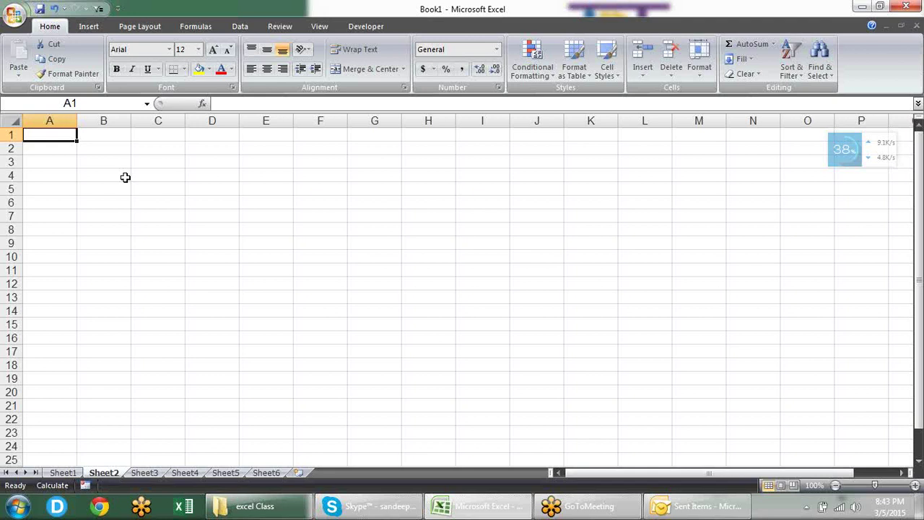
Step: Fill A1:A9 with =RANDBETWEEN(10,90) and paste the results back as fixed values
{"action": "key", "text": "shift+Down"}
{"action": "key", "text": "shift+Down"}
{"action": "key", "text": "shift+Down"}
{"action": "key", "text": "shift+Down"}
{"action": "key", "text": "shift+Down"}
{"action": "key", "text": "shift+Down"}
{"action": "key", "text": "shift+Down"}
{"action": "key", "text": "shift+Down"}
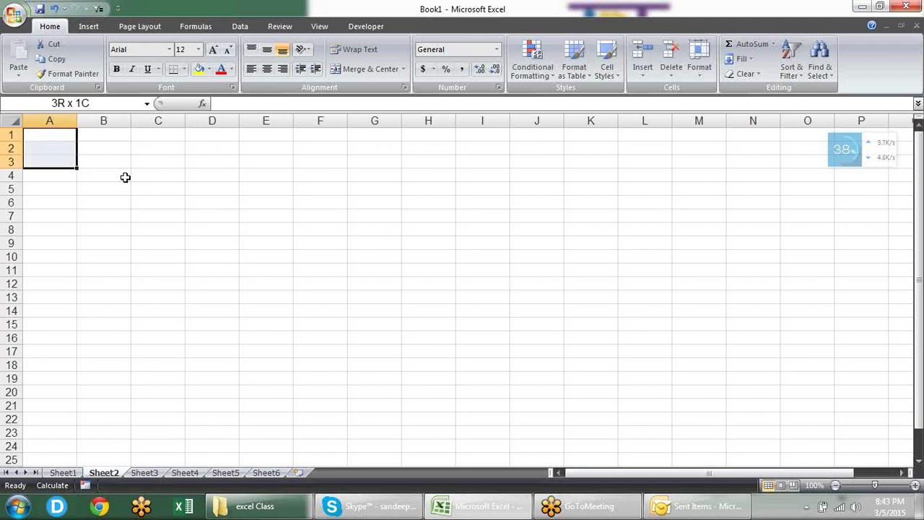
{"action": "type", "text": "=RA"}
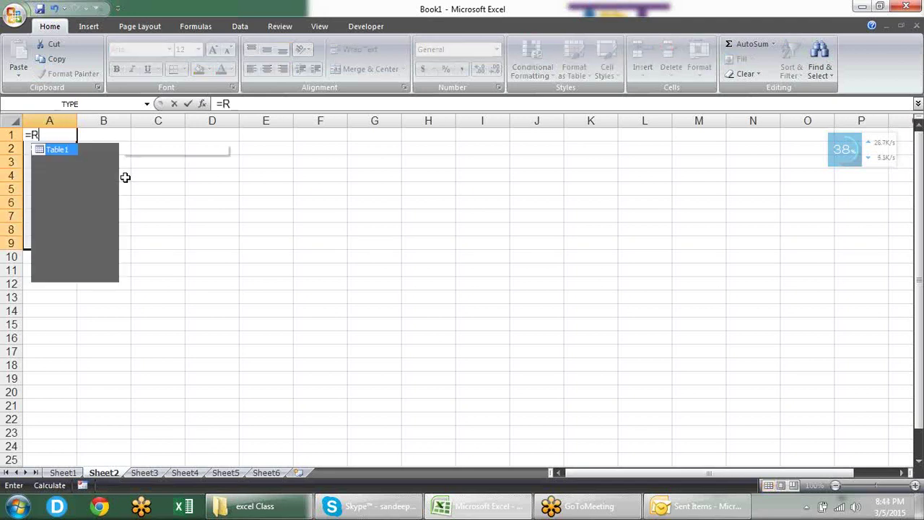
{"action": "key", "text": "Down"}
{"action": "key", "text": "Down"}
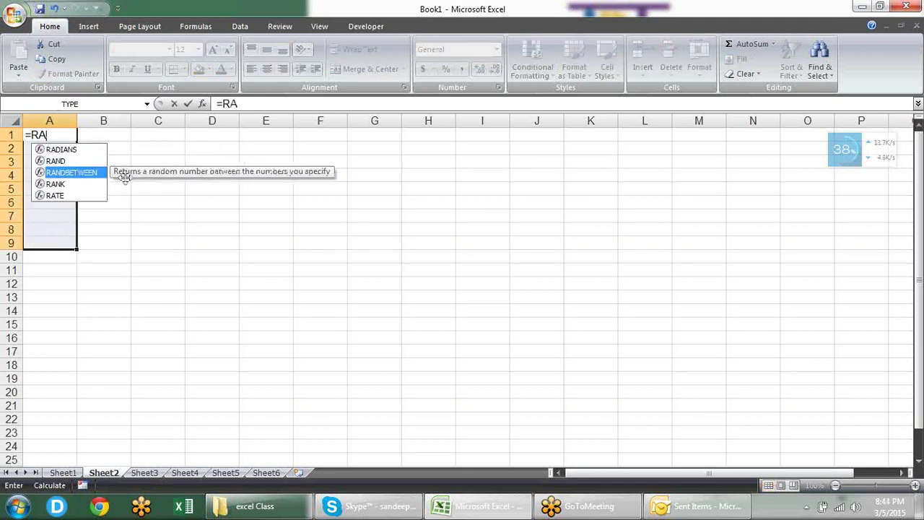
{"action": "key", "text": "Tab"}
{"action": "type", "text": "10,9"}
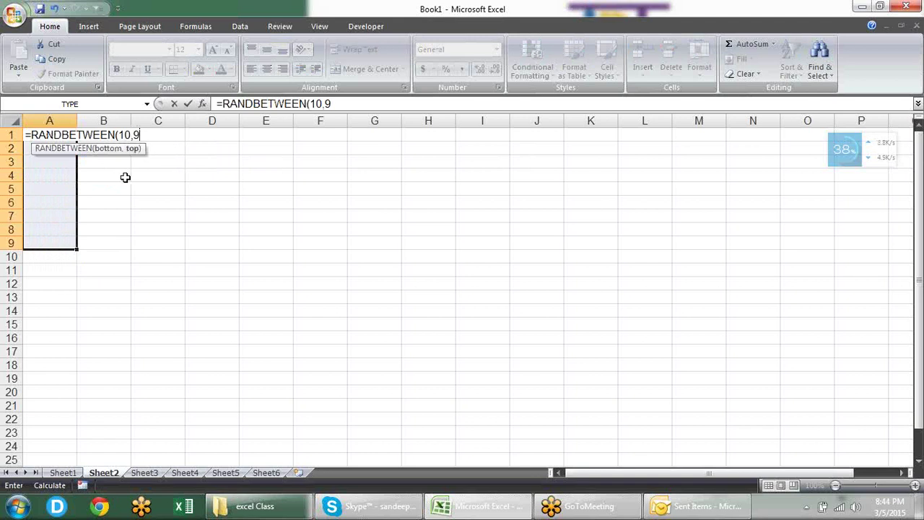
{"action": "type", "text": "0)"}
{"action": "key", "text": "ctrl+Return"}
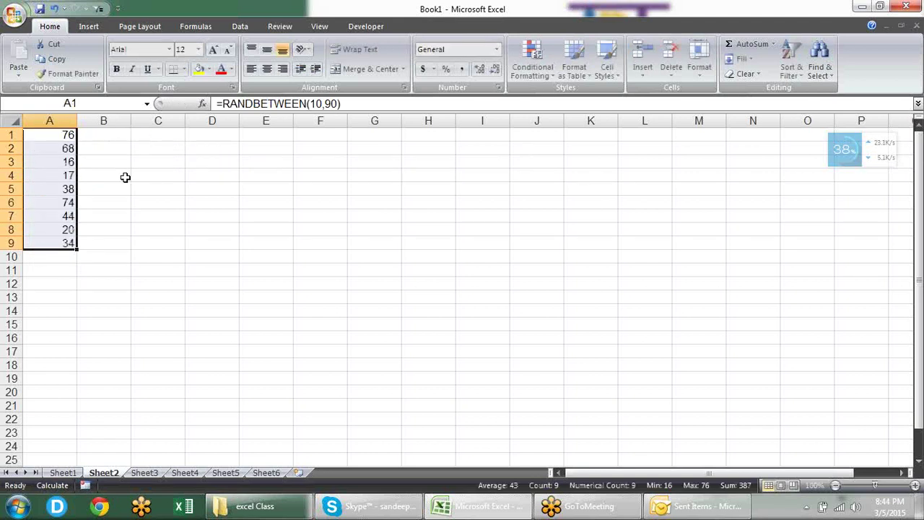
{"action": "key", "text": "ctrl+c"}
{"action": "key", "text": "ctrl+alt+v"}
{"action": "key", "text": "v"}
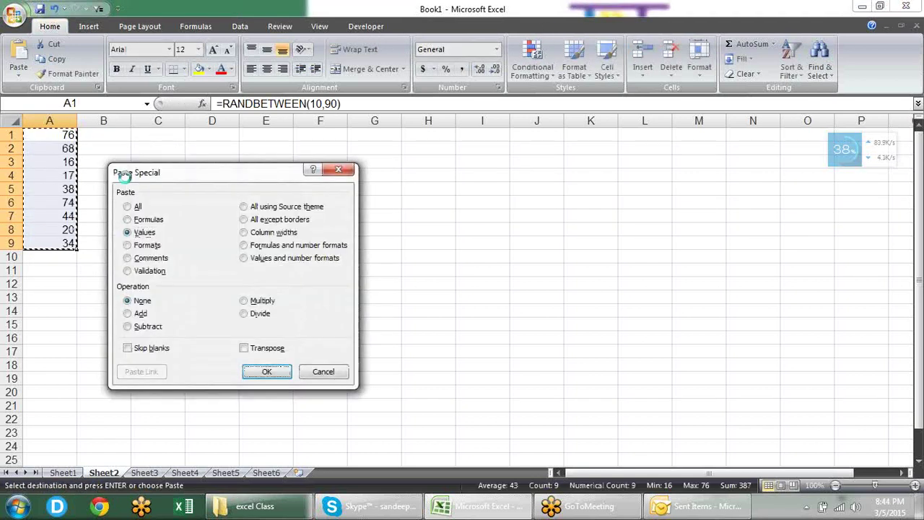
{"action": "key", "text": "Return"}
Step: Overwrite A5 with -123, A7 with 1254 and A9 with 1245, then select A1:A9
{"action": "key", "text": "Right"}
{"action": "key", "text": "Left"}
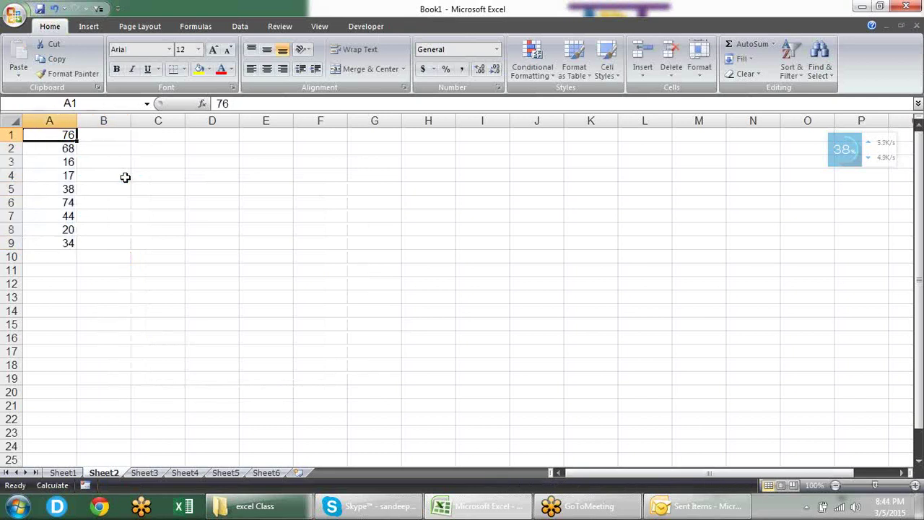
{"action": "key", "text": "Down"}
{"action": "key", "text": "Down"}
{"action": "key", "text": "Down"}
{"action": "key", "text": "Down"}
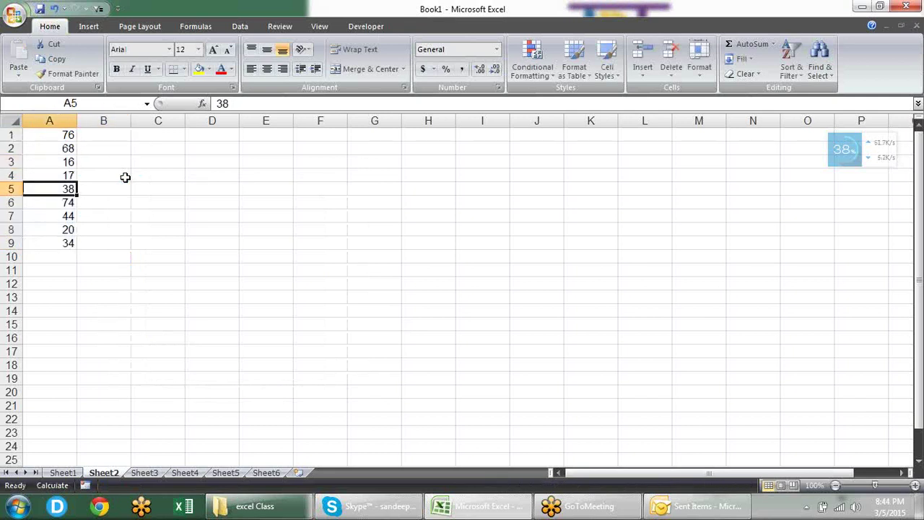
{"action": "type", "text": "-"}
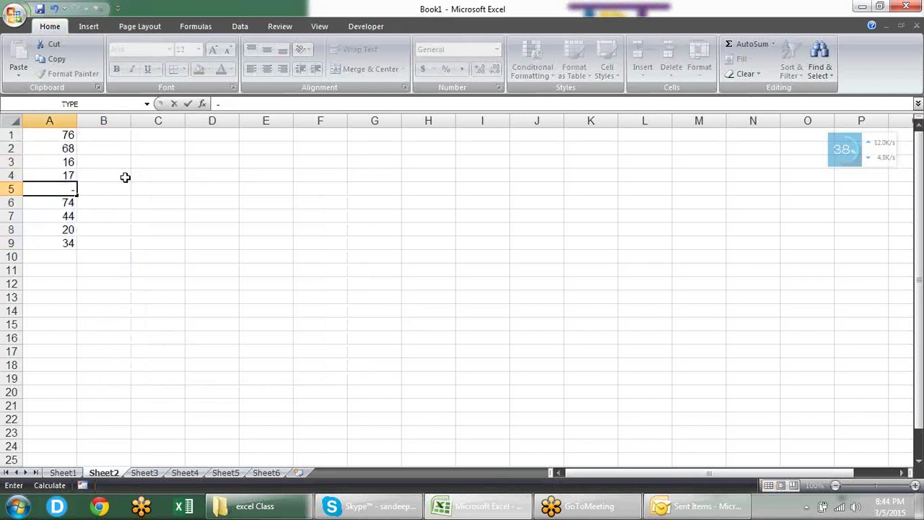
{"action": "type", "text": "123"}
{"action": "key", "text": "Down"}
{"action": "key", "text": "Down"}
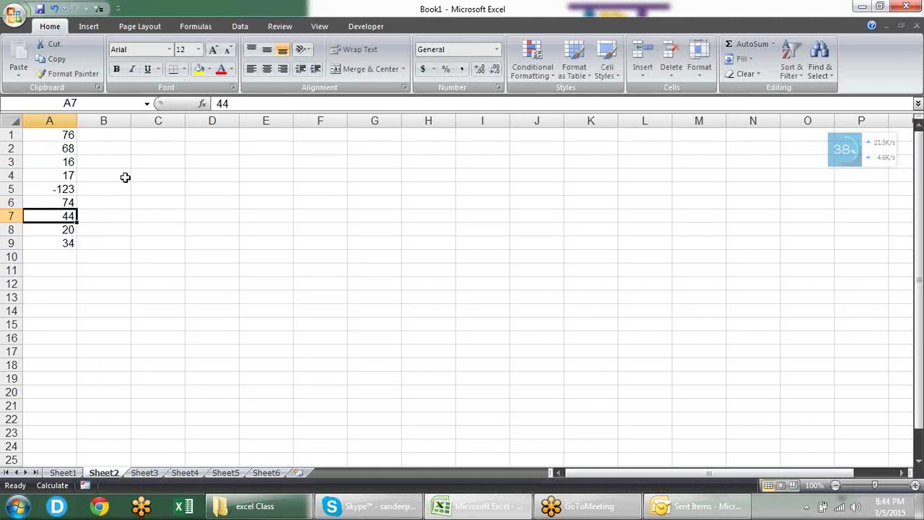
{"action": "type", "text": "1254"}
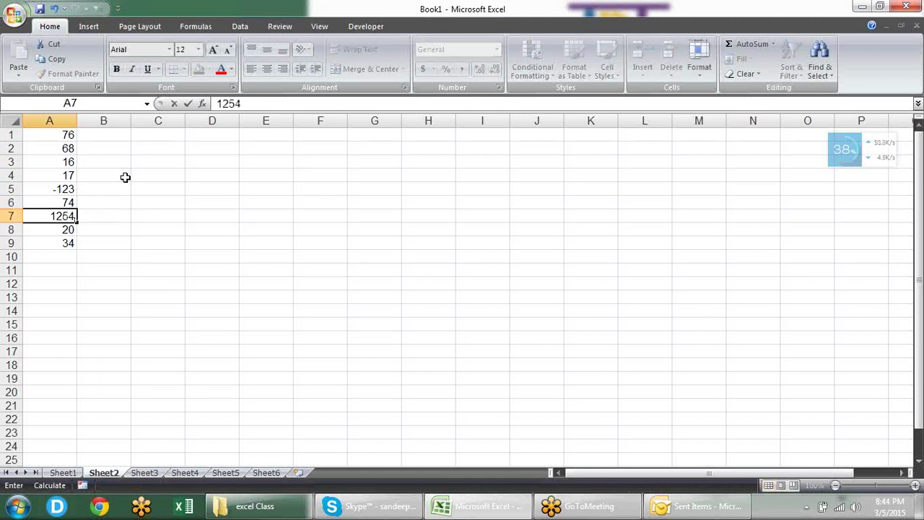
{"action": "key", "text": "Down"}
{"action": "key", "text": "Down"}
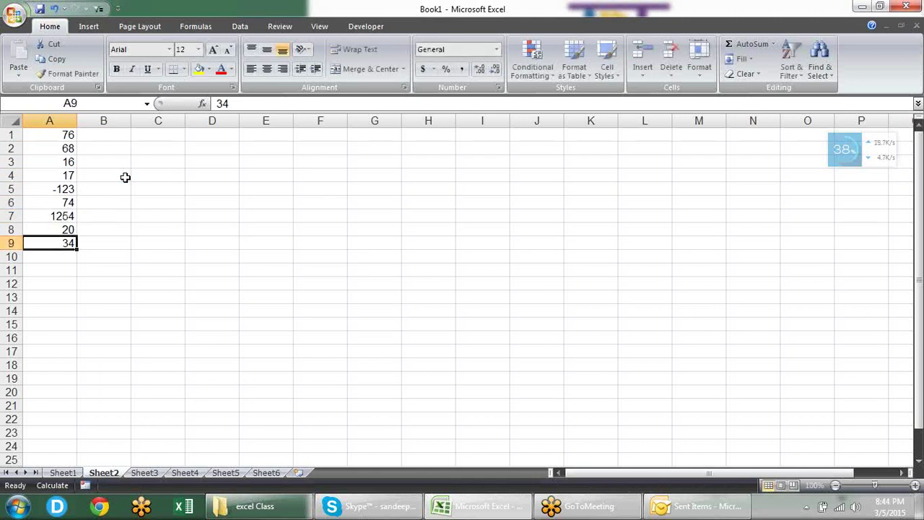
{"action": "type", "text": "1245"}
{"action": "key", "text": "Return"}
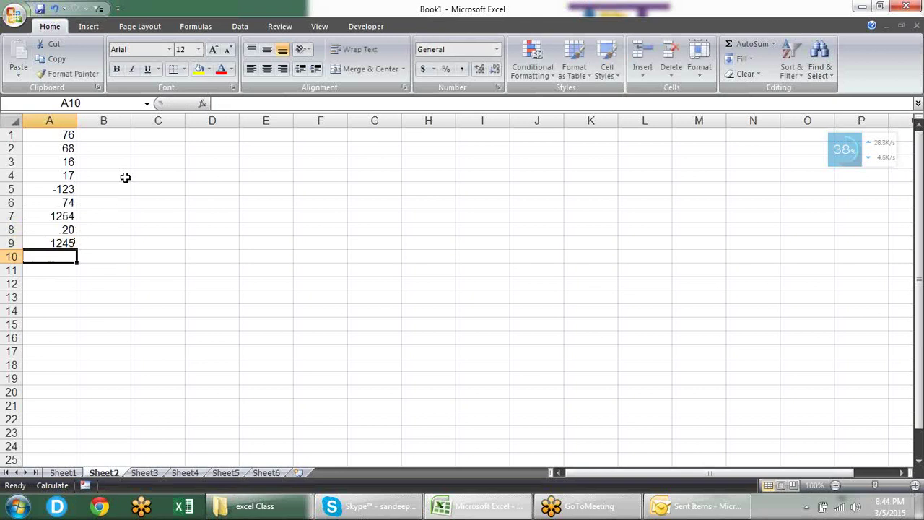
{"action": "left_click_drag", "start_coordinate": [68, 136], "coordinate": [70, 244]}
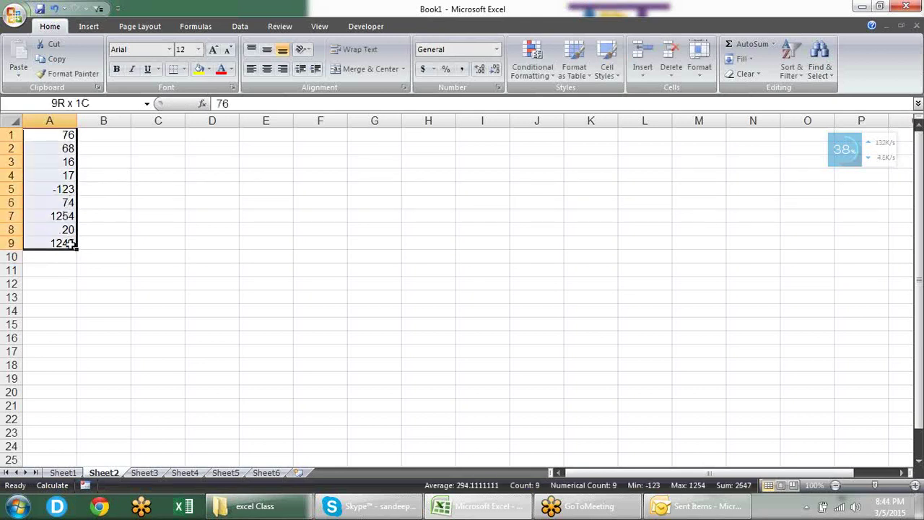
Step: Format A1:A9 as Number with two decimal places
{"action": "left_click", "coordinate": [497, 88]}
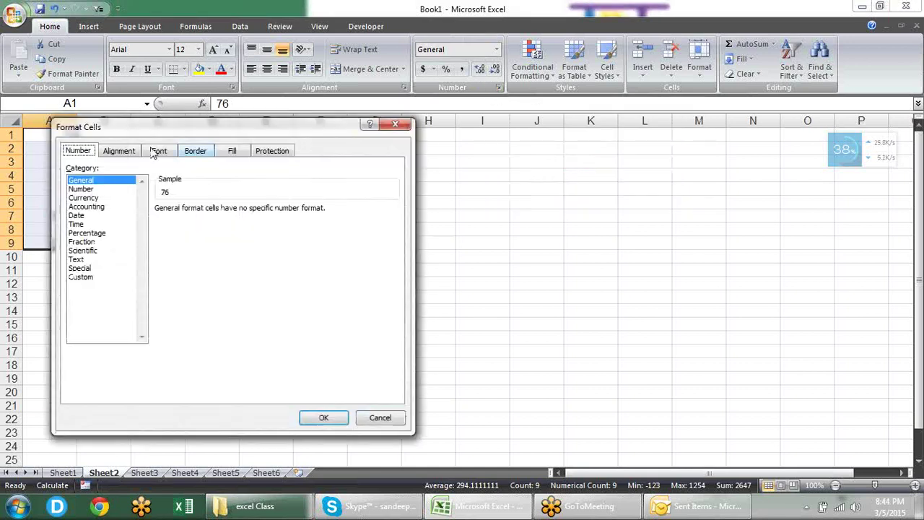
{"action": "left_click_drag", "start_coordinate": [120, 133], "coordinate": [303, 131]}
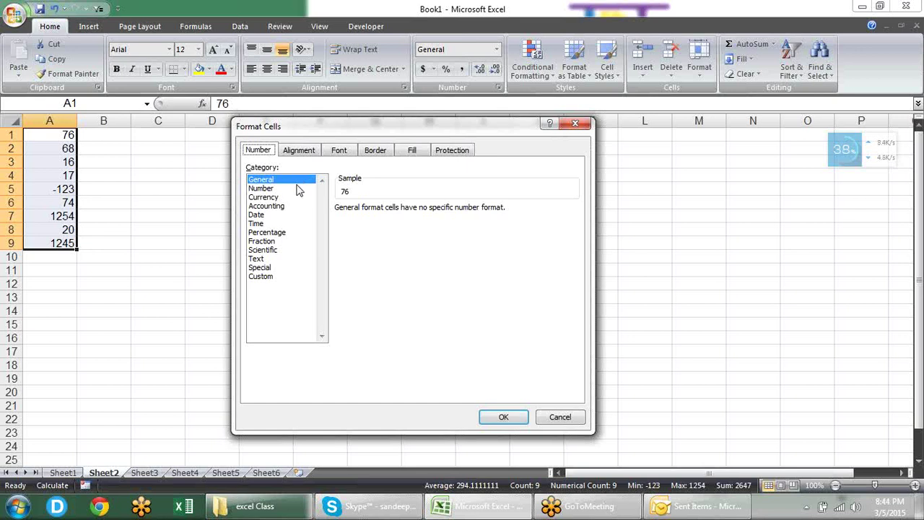
{"action": "left_click", "coordinate": [293, 189]}
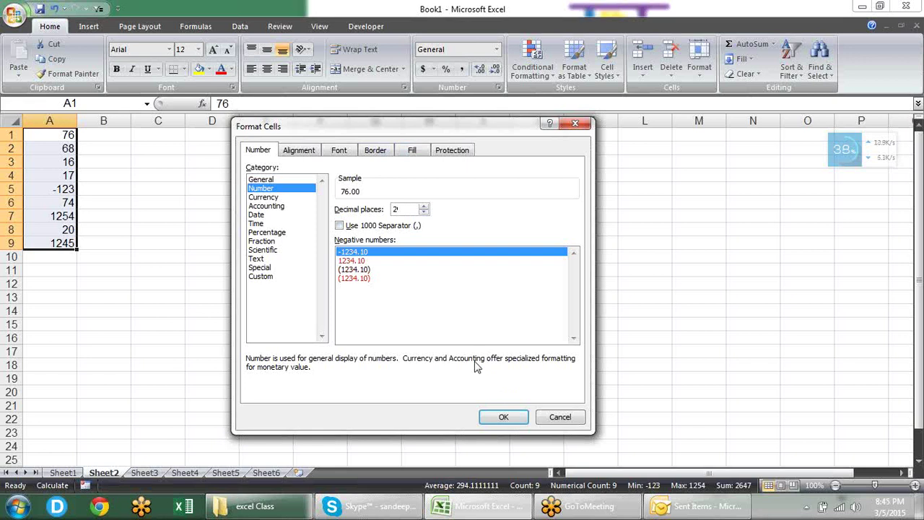
{"action": "left_click", "coordinate": [501, 417]}
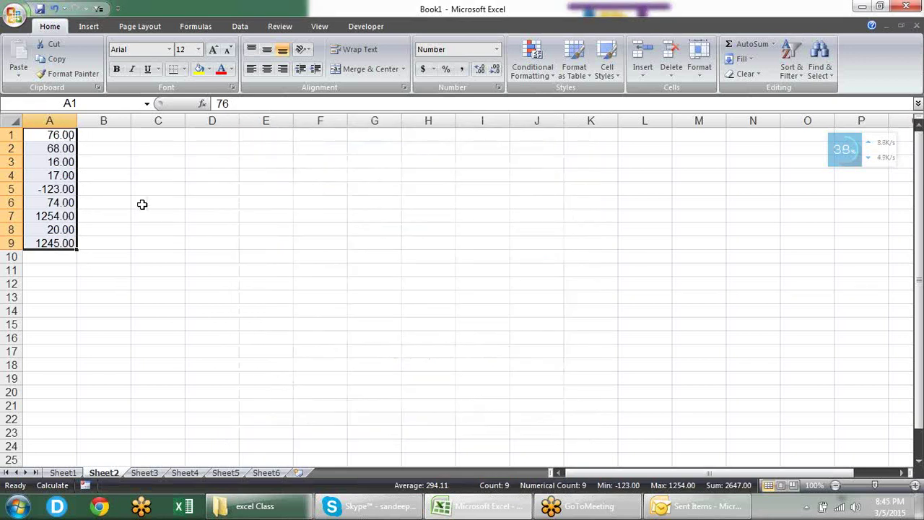
Step: Add a 1000 separator to the A1:A9 Number format so values read 1,254.00
{"action": "key", "text": "ctrl+1"}
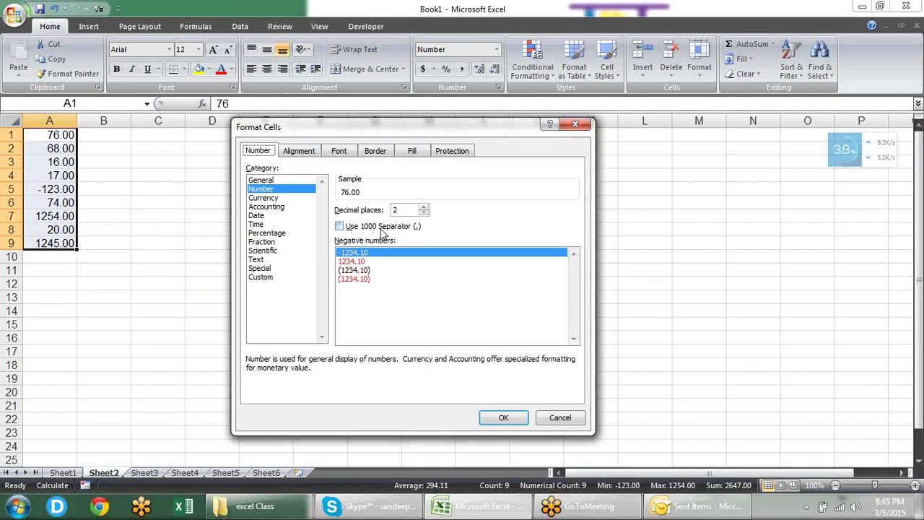
{"action": "left_click", "coordinate": [382, 228]}
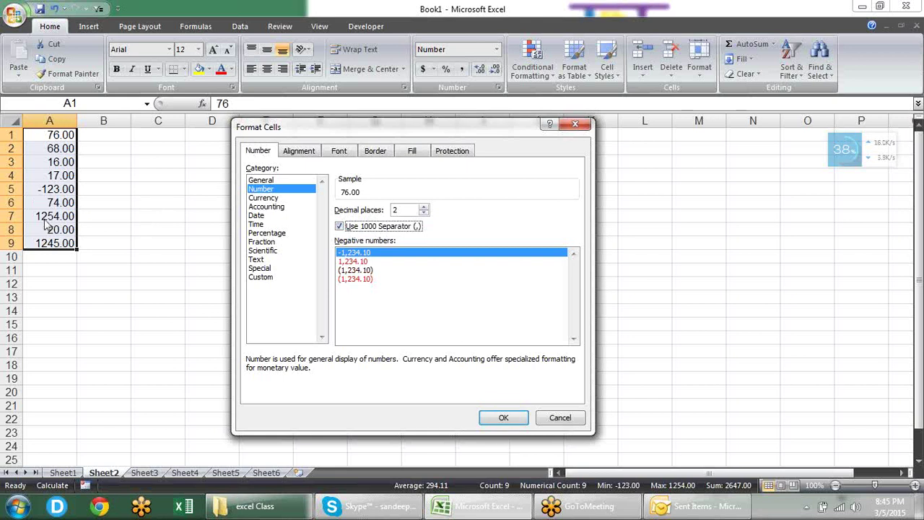
{"action": "left_click", "coordinate": [511, 417]}
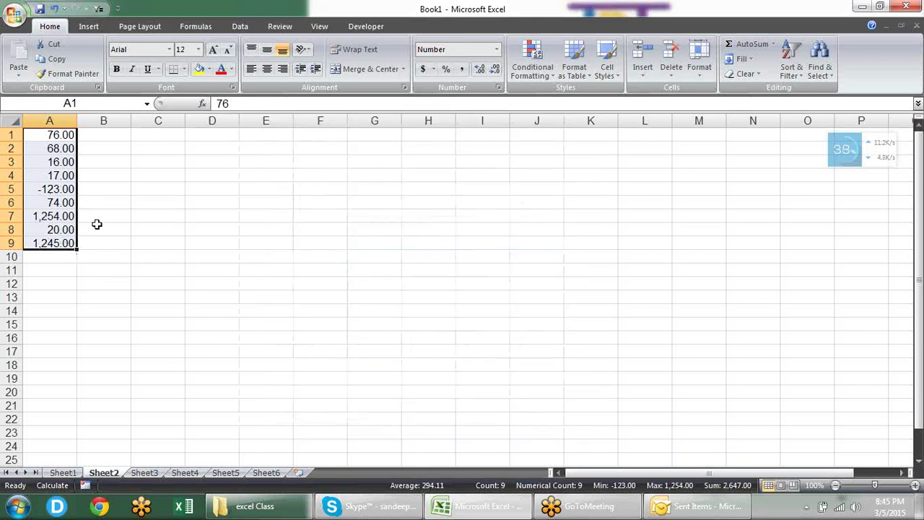
{"action": "key", "text": "ctrl+1"}
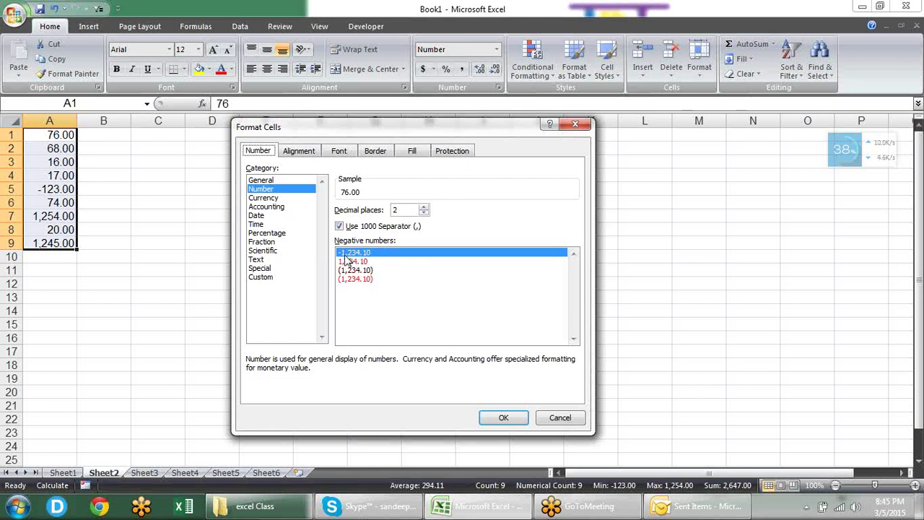
Step: Show negative numbers in A1:A9 in red and check the result in A5
{"action": "left_click", "coordinate": [372, 263]}
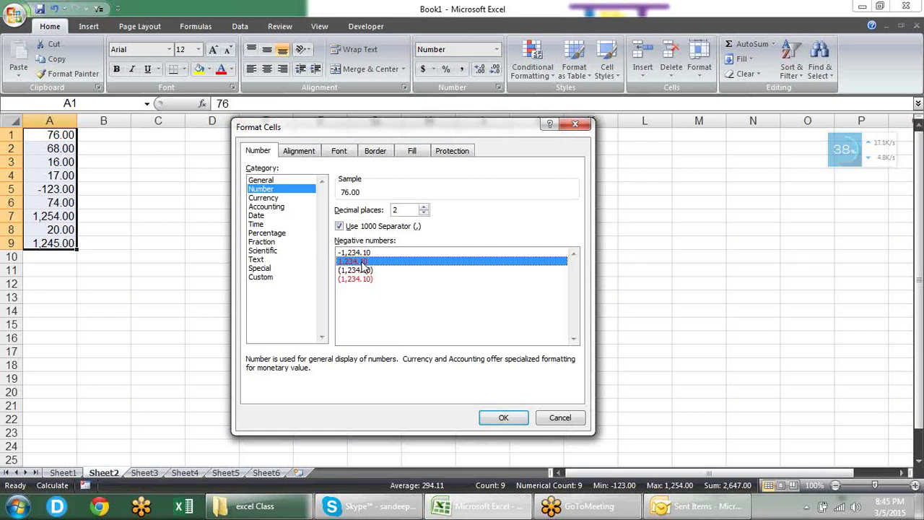
{"action": "left_click", "coordinate": [503, 418]}
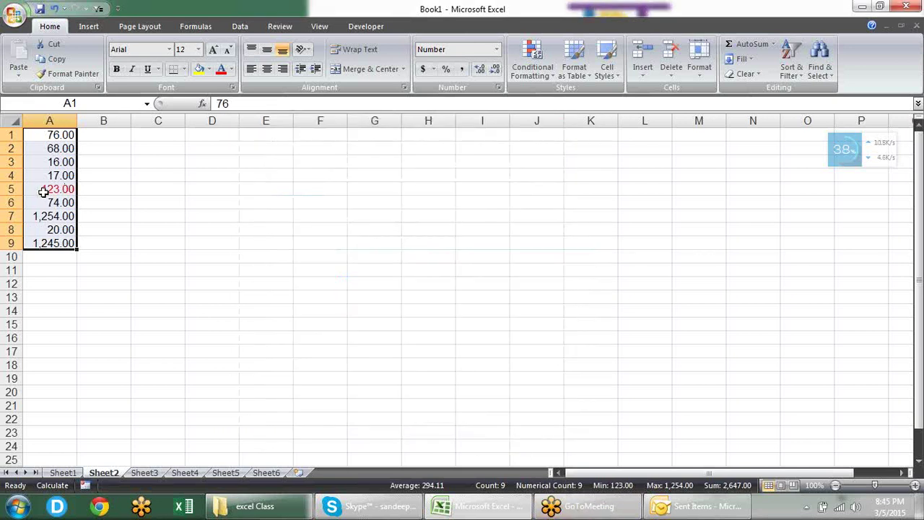
{"action": "left_click", "coordinate": [158, 210]}
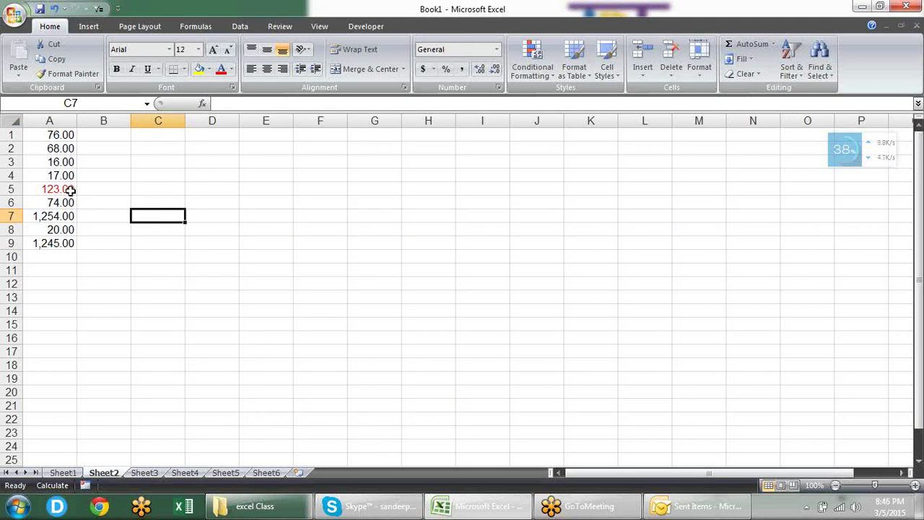
{"action": "left_click", "coordinate": [70, 189]}
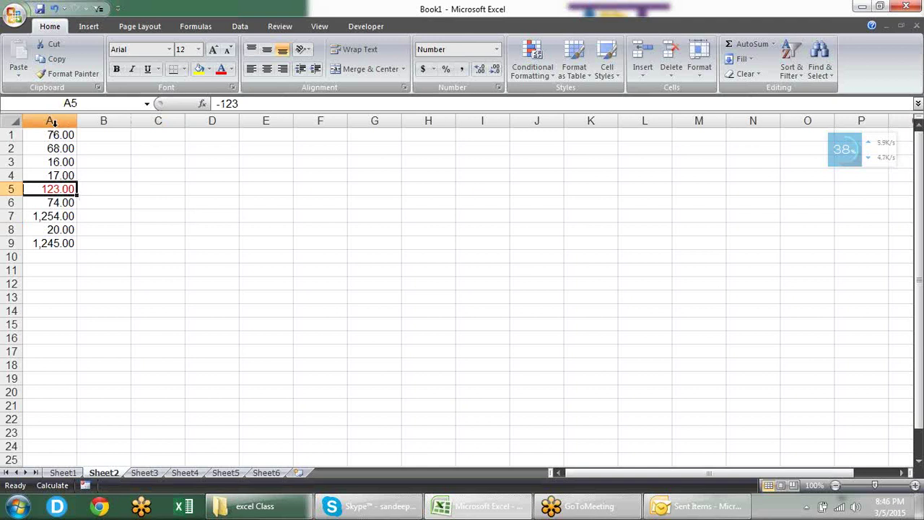
{"action": "left_click_drag", "start_coordinate": [50, 136], "coordinate": [61, 244]}
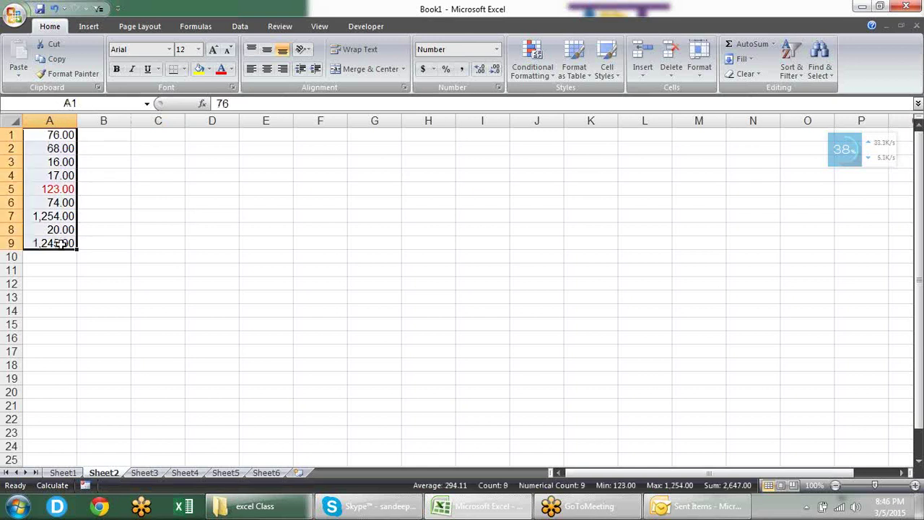
Step: Switch the A1:A9 negatives to parentheses style and compare A5 with A6
{"action": "key", "text": "ctrl+1"}
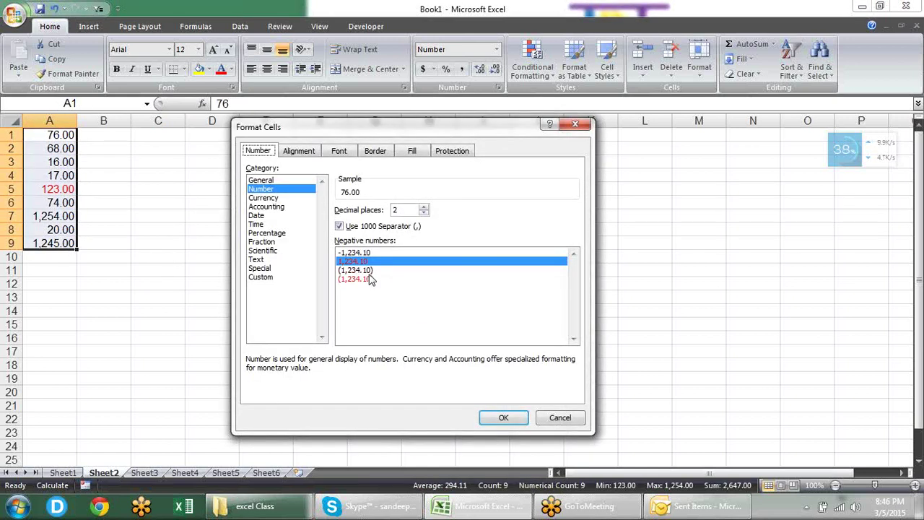
{"action": "left_click", "coordinate": [371, 271]}
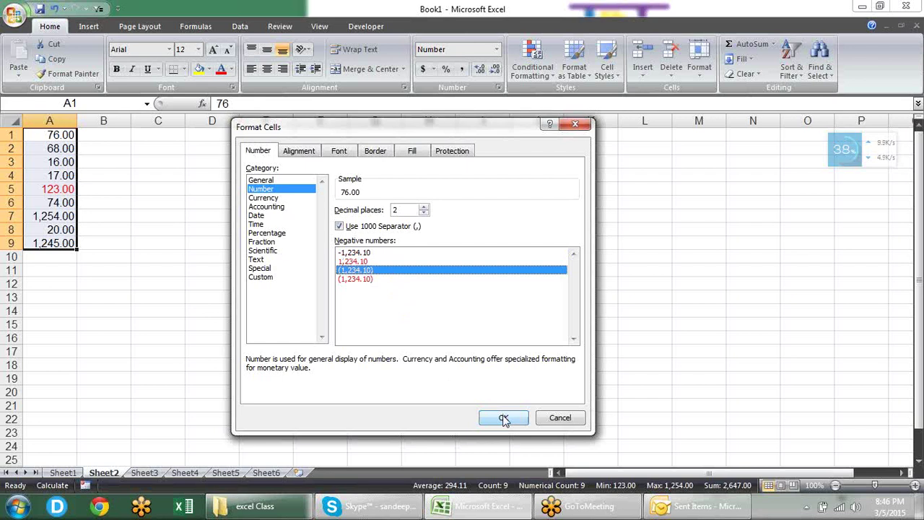
{"action": "left_click", "coordinate": [504, 419]}
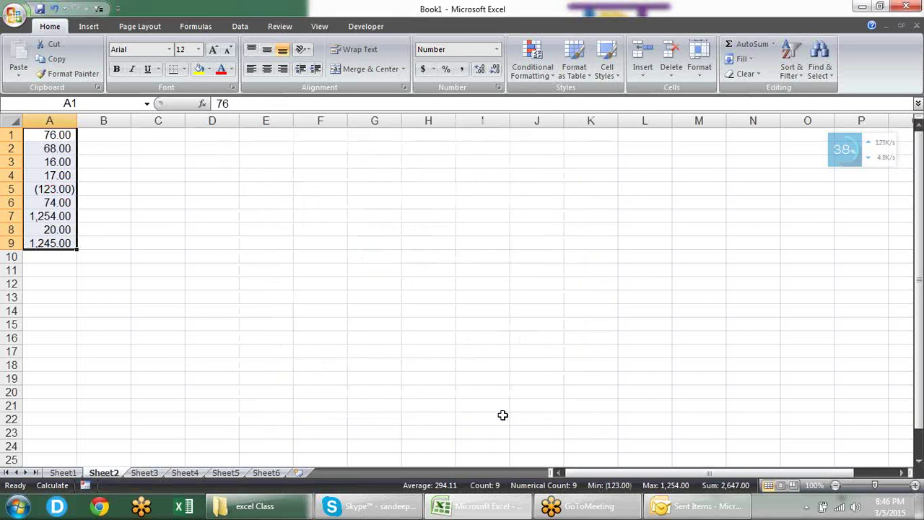
{"action": "left_click", "coordinate": [97, 196]}
{"action": "left_click", "coordinate": [67, 191]}
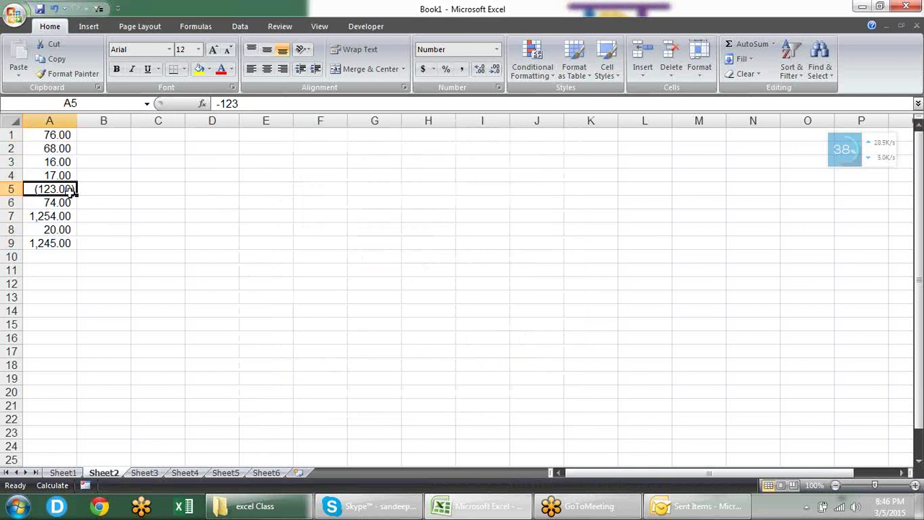
{"action": "left_click", "coordinate": [65, 203]}
{"action": "left_click", "coordinate": [69, 191]}
{"action": "left_click_drag", "start_coordinate": [66, 134], "coordinate": [69, 238]}
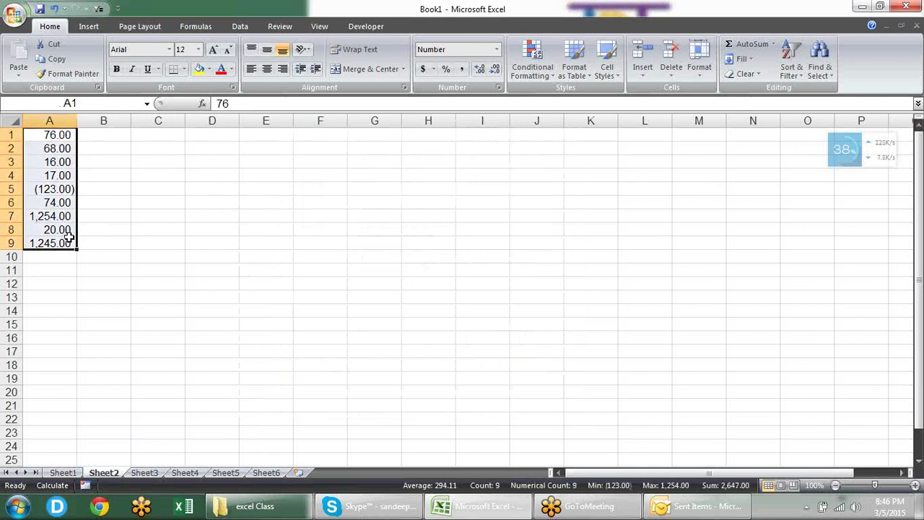
Step: Apply the red-parentheses negative style to A1:A9 so -123 reads (123.00)
{"action": "key", "text": "ctrl+1"}
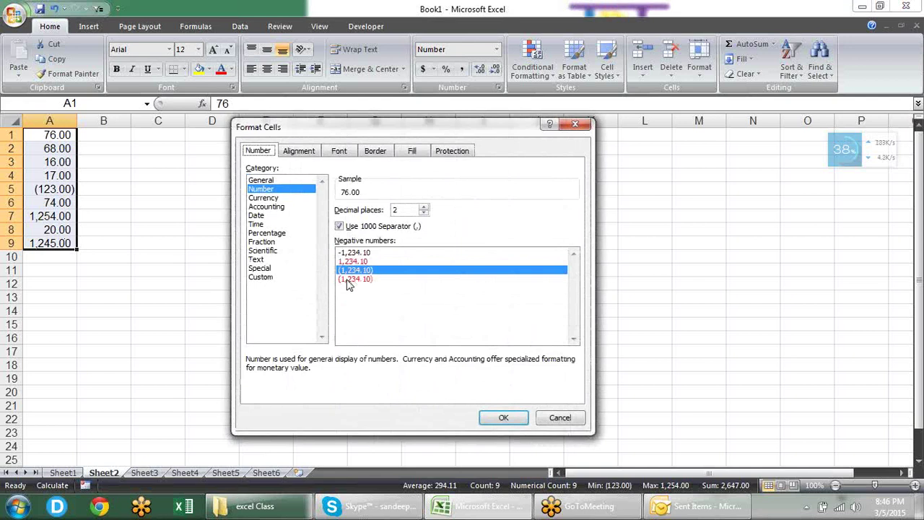
{"action": "left_click", "coordinate": [348, 282]}
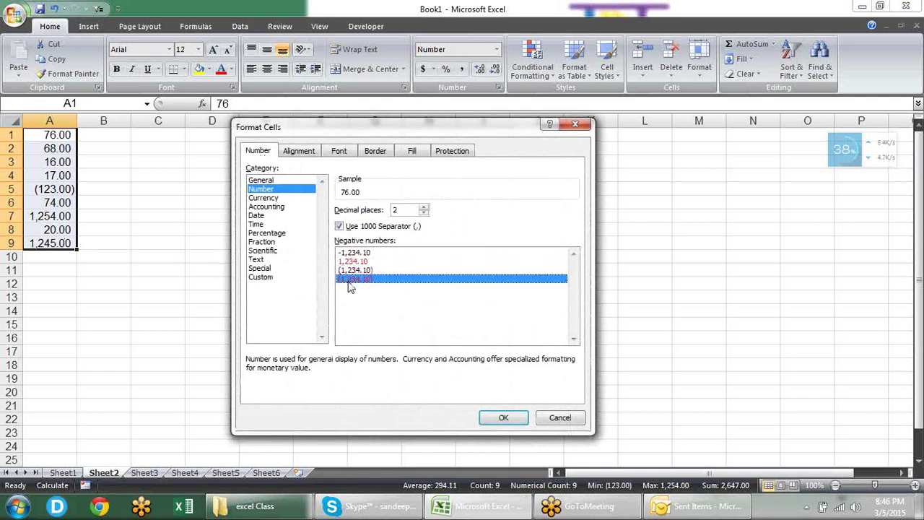
{"action": "left_click", "coordinate": [504, 418]}
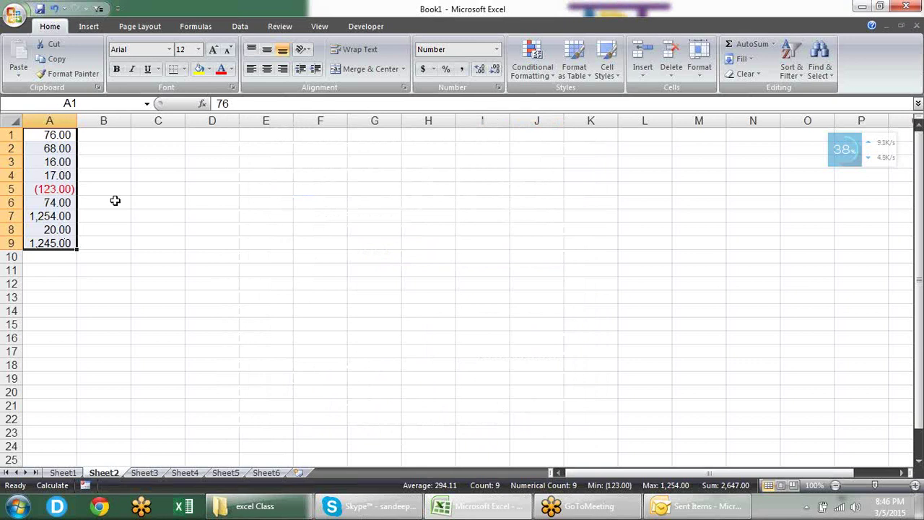
{"action": "key", "text": "ctrl+1"}
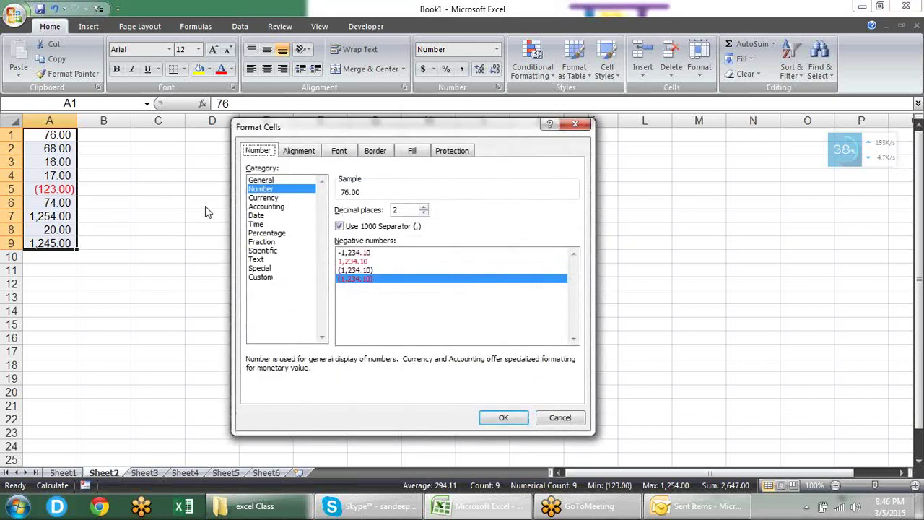
Step: Format A1:A9 as Currency with the $ symbol and minus-sign negatives, giving -$123.00
{"action": "left_click", "coordinate": [359, 252]}
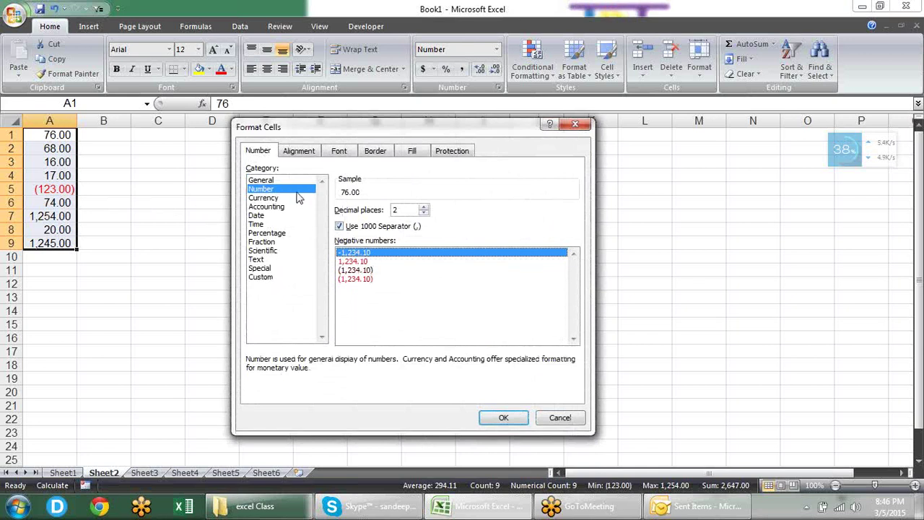
{"action": "left_click", "coordinate": [274, 198]}
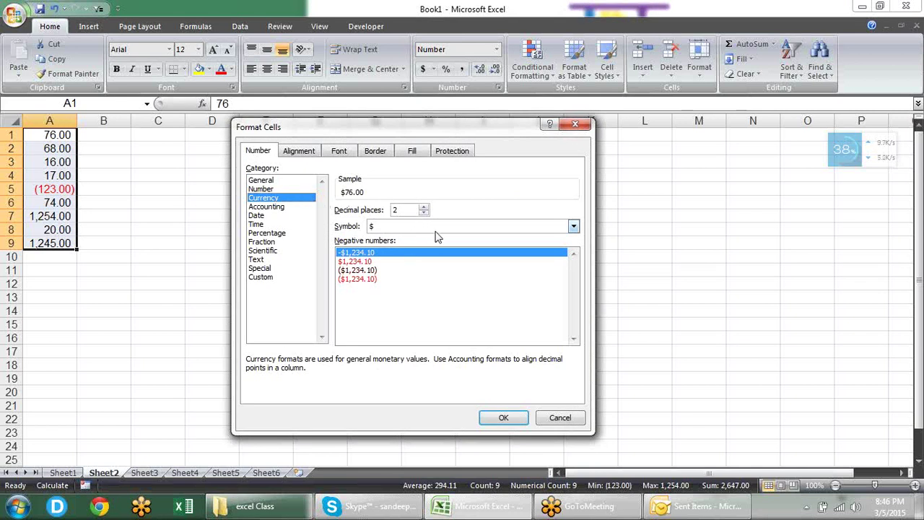
{"action": "left_click", "coordinate": [535, 233]}
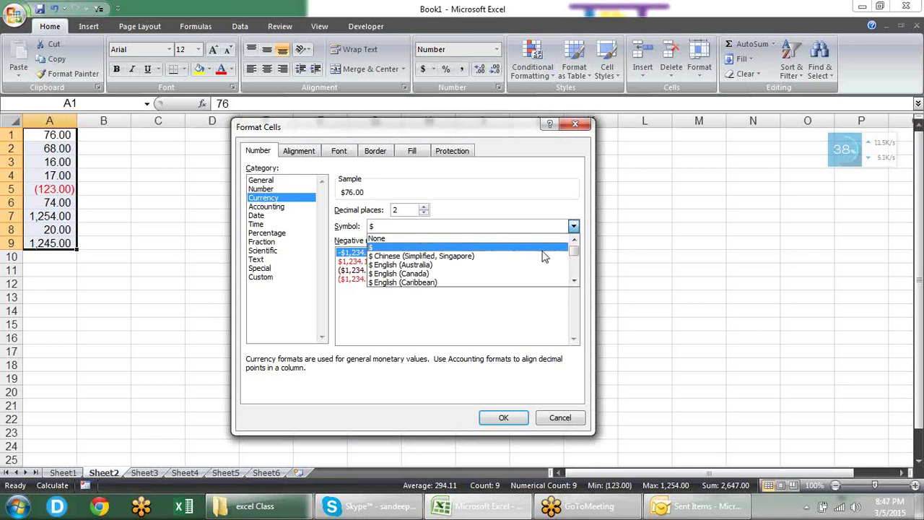
{"action": "left_click", "coordinate": [553, 249]}
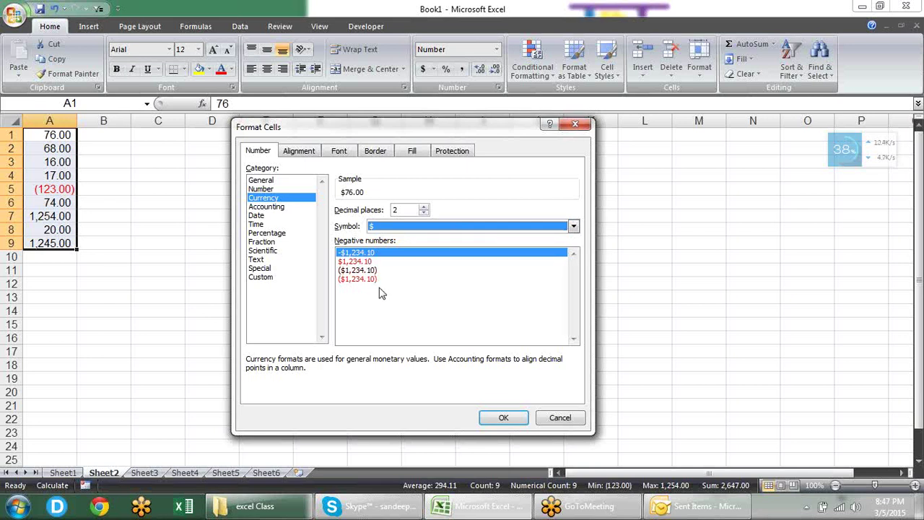
{"action": "left_click", "coordinate": [504, 419]}
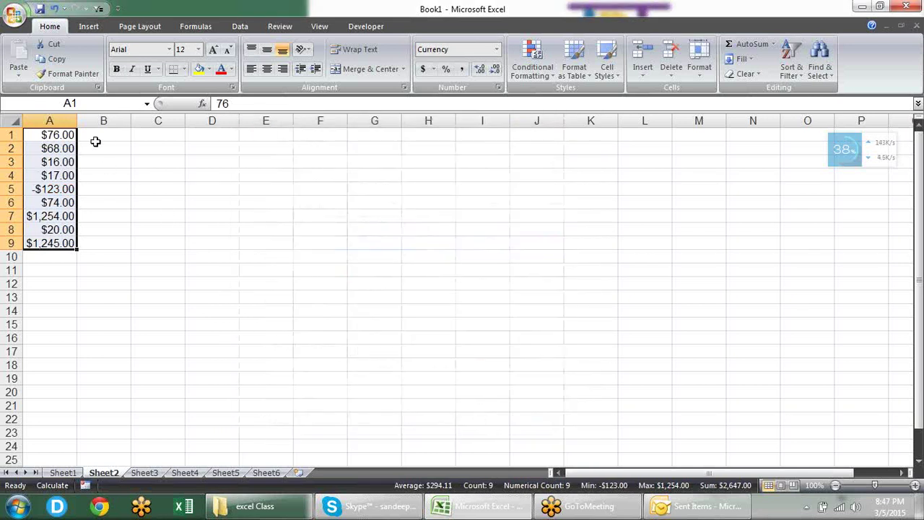
Step: Widen column A and paste A1:A9's values only into B1:B9
{"action": "left_click_drag", "start_coordinate": [77, 121], "coordinate": [120, 123]}
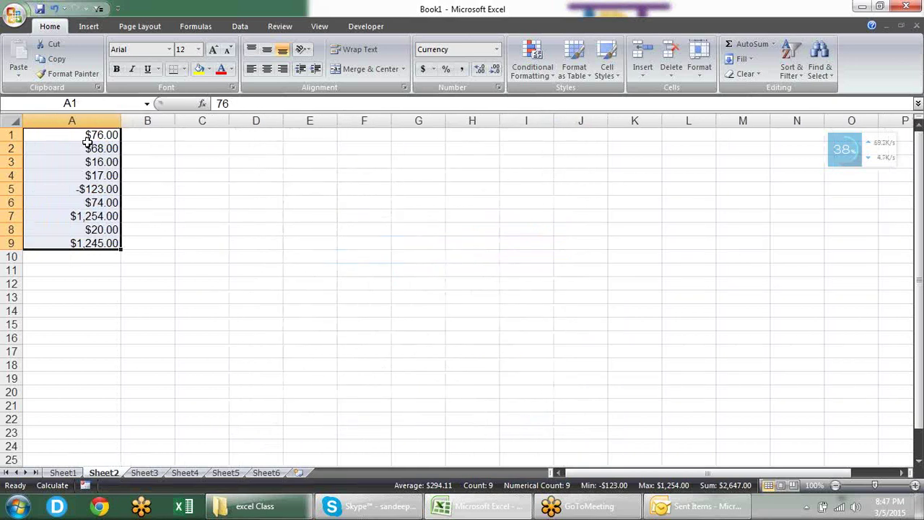
{"action": "key", "text": "ctrl+c"}
{"action": "key", "text": "Right"}
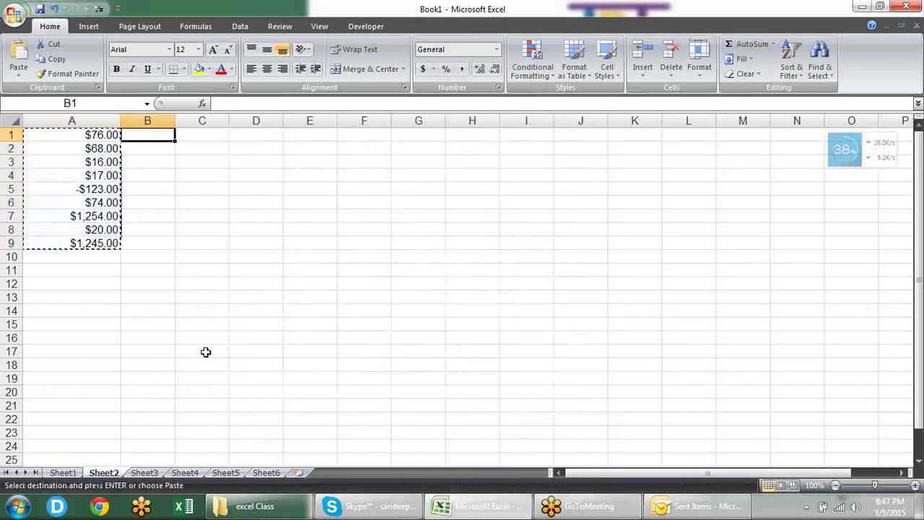
{"action": "key", "text": "Right"}
{"action": "key", "text": "Left"}
{"action": "key", "text": "ctrl+alt+v"}
{"action": "key", "text": "v"}
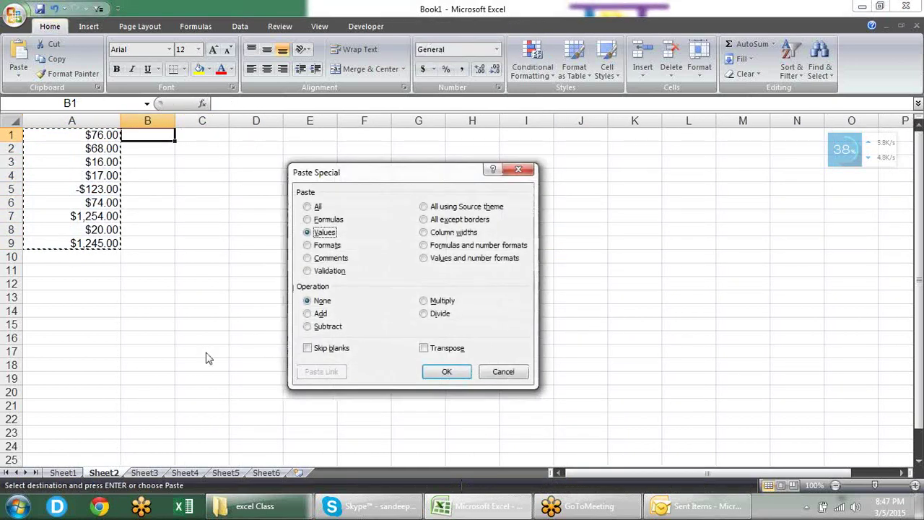
{"action": "key", "text": "Return"}
{"action": "key", "text": "Escape"}
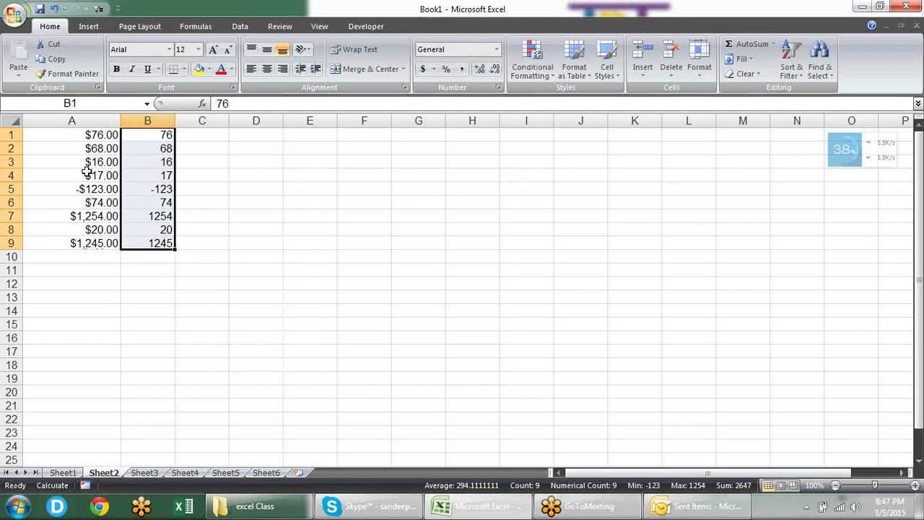
Step: Format B1:B9 as Accounting with the $ symbol, showing $ (123.00)
{"action": "key", "text": "ctrl+1"}
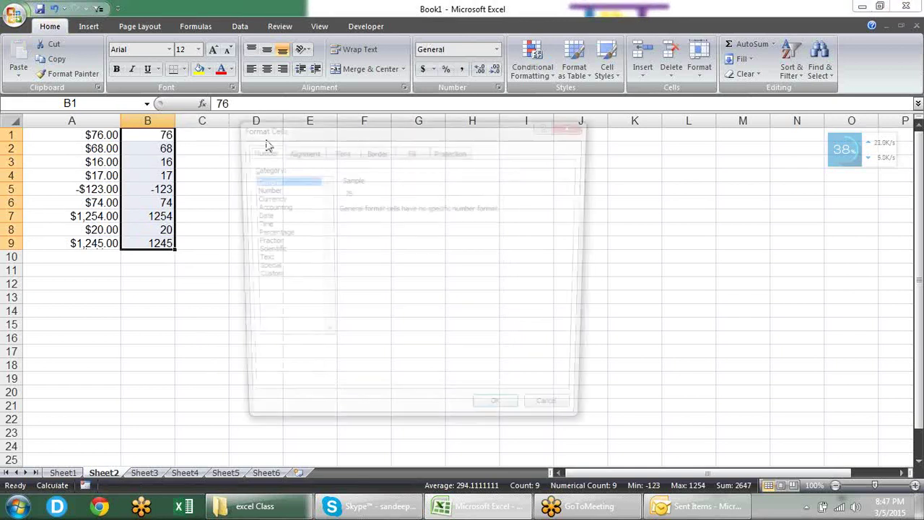
{"action": "left_click", "coordinate": [288, 200]}
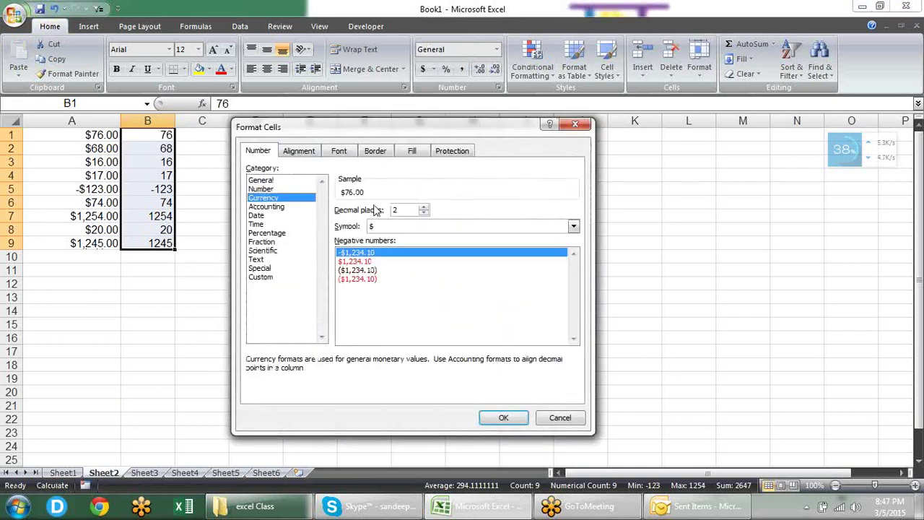
{"action": "left_click", "coordinate": [289, 209]}
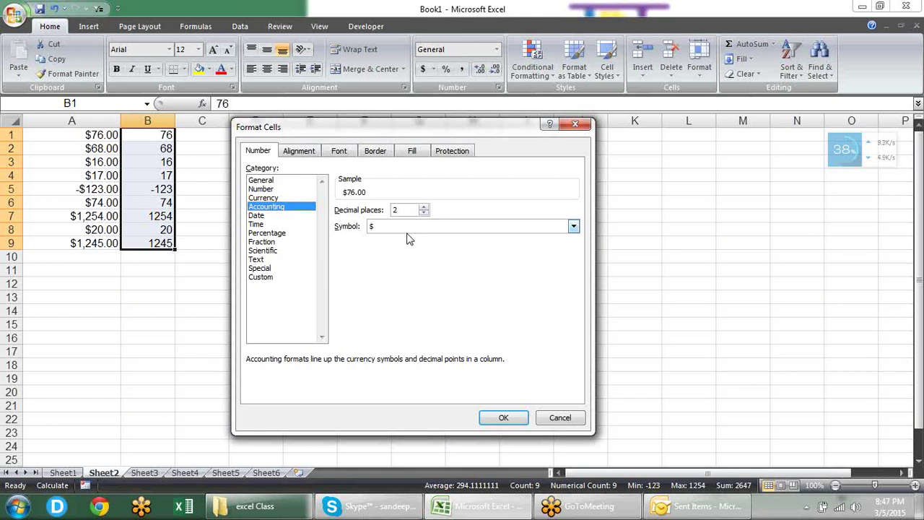
{"action": "left_click", "coordinate": [463, 229]}
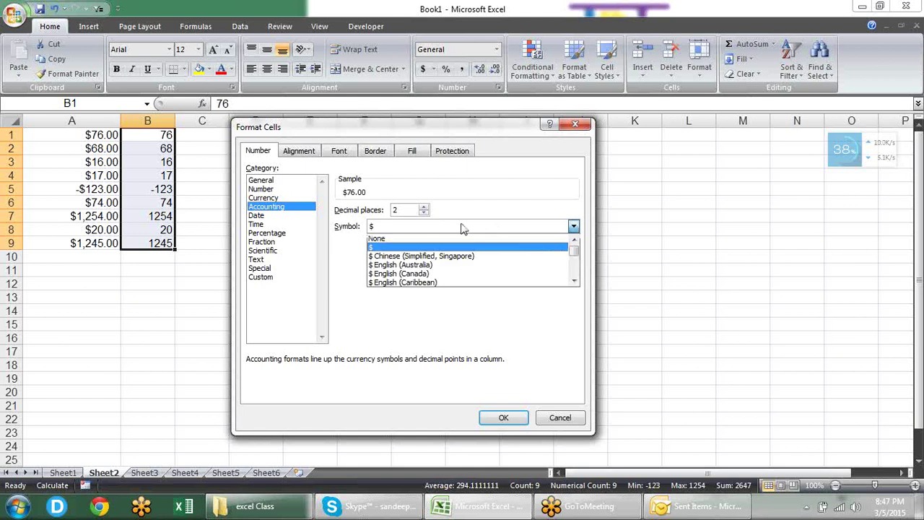
{"action": "left_click", "coordinate": [463, 229]}
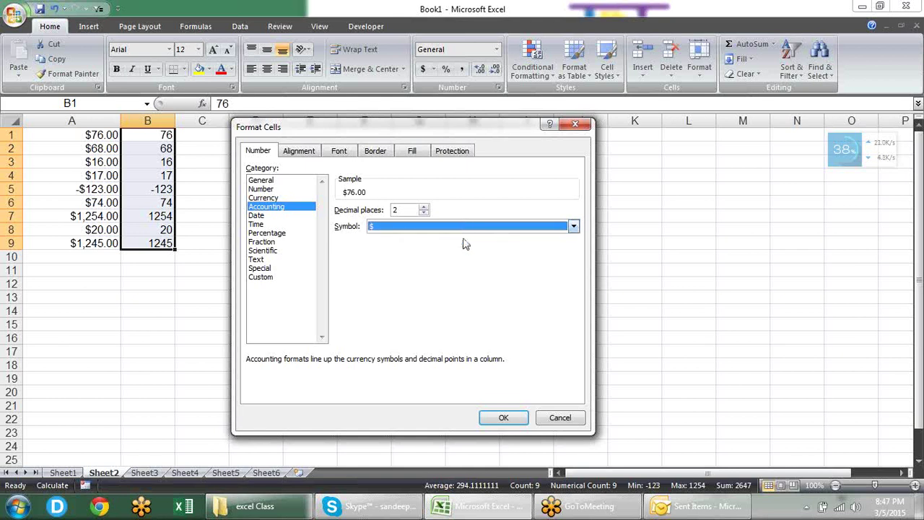
{"action": "left_click", "coordinate": [503, 414]}
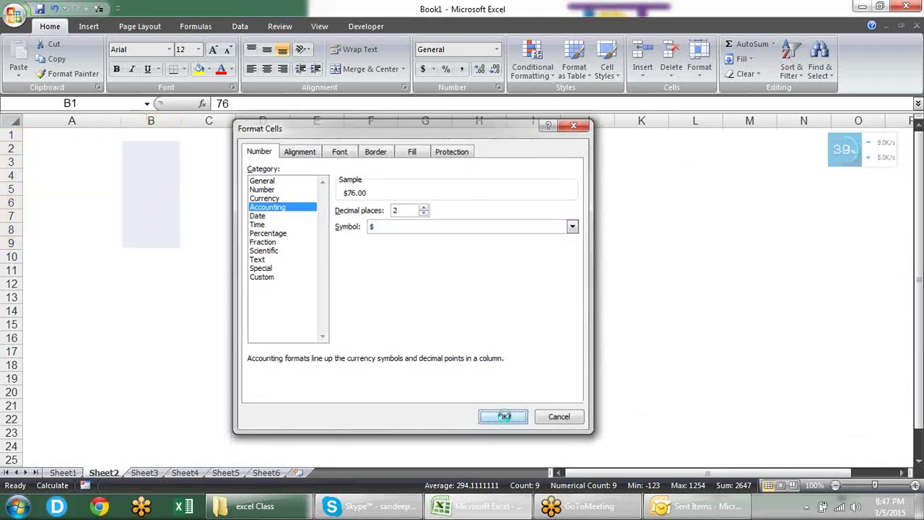
{"action": "left_click", "coordinate": [309, 292]}
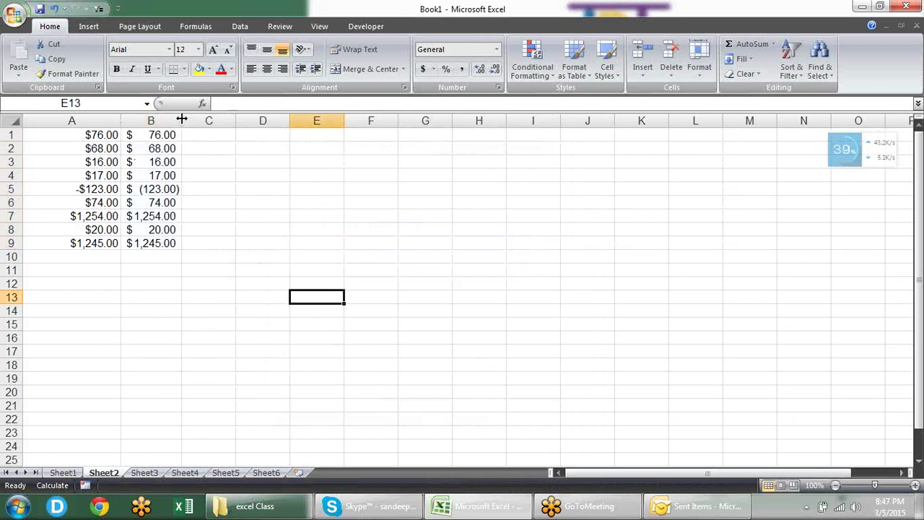
Step: Widen column B and inspect the values in columns A and B
{"action": "left_click_drag", "start_coordinate": [182, 119], "coordinate": [204, 120]}
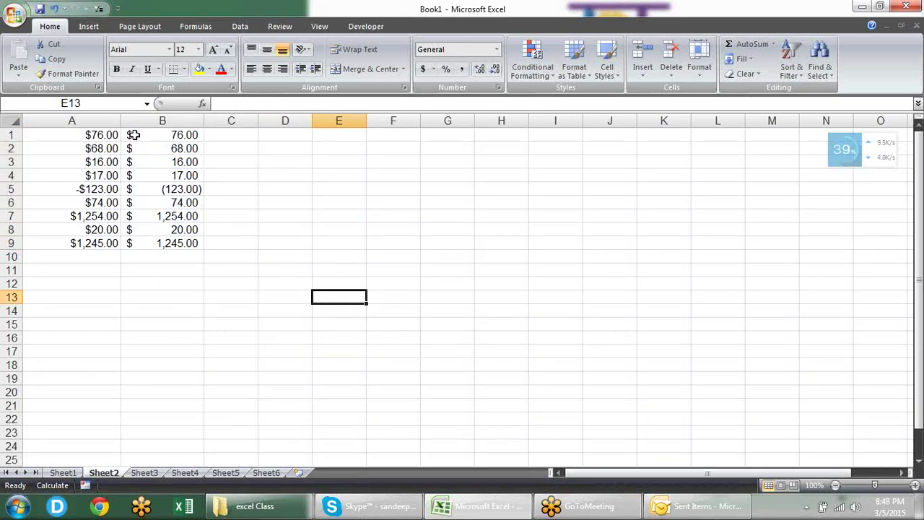
{"action": "left_click_drag", "start_coordinate": [112, 136], "coordinate": [114, 244]}
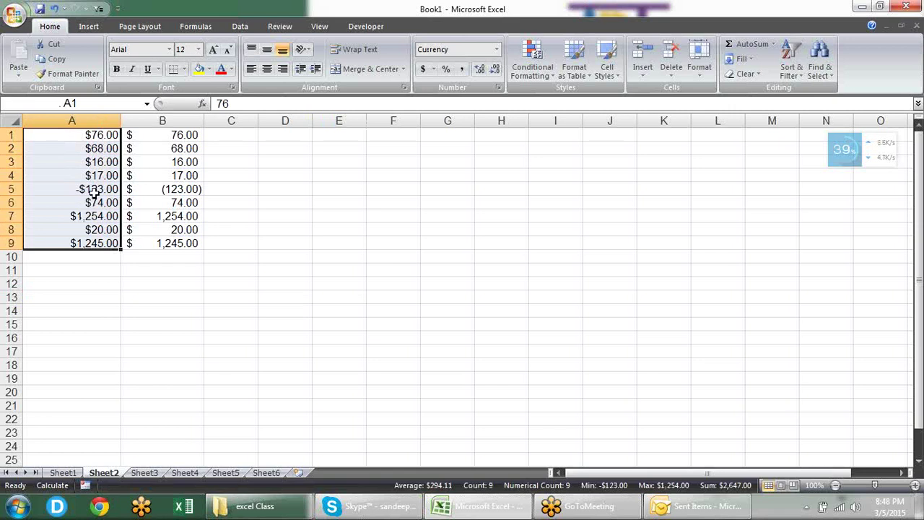
{"action": "left_click", "coordinate": [173, 202]}
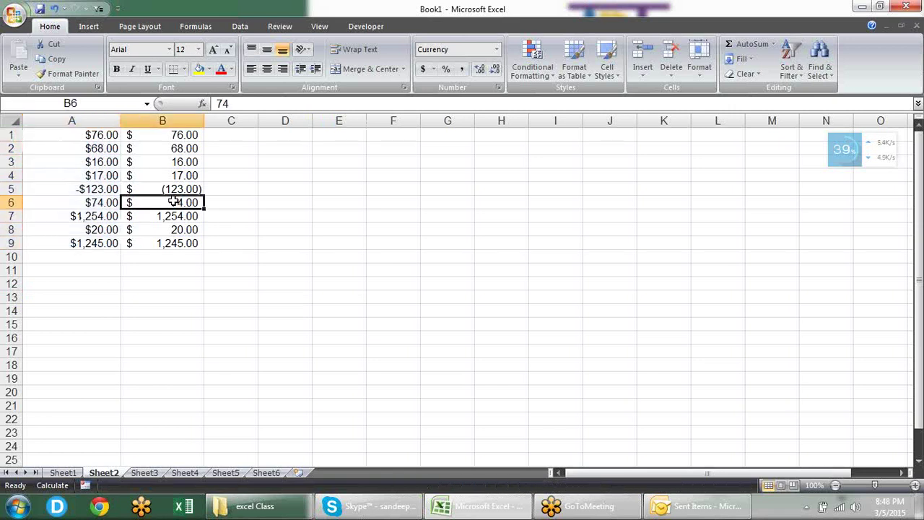
{"action": "left_click_drag", "start_coordinate": [181, 176], "coordinate": [181, 163]}
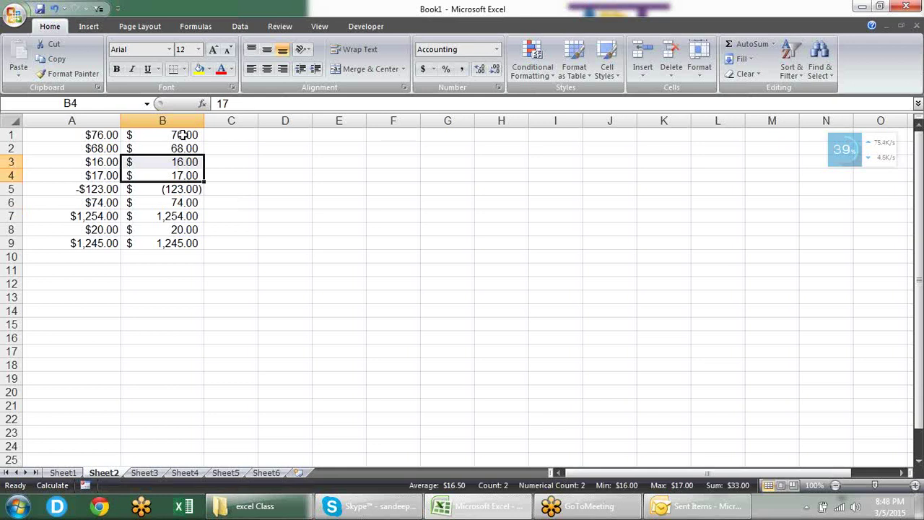
{"action": "left_click", "coordinate": [183, 135]}
{"action": "left_click", "coordinate": [181, 161]}
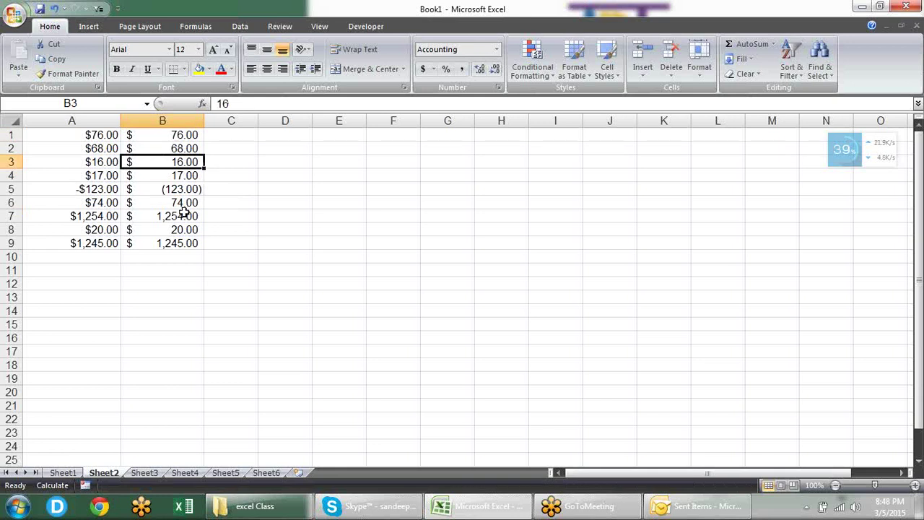
{"action": "left_click", "coordinate": [184, 214]}
{"action": "left_click_drag", "start_coordinate": [185, 241], "coordinate": [181, 137]}
Step: Enter 0 in B5, B7 and A6, showing dashes in Accounting cells
{"action": "left_click", "coordinate": [180, 189]}
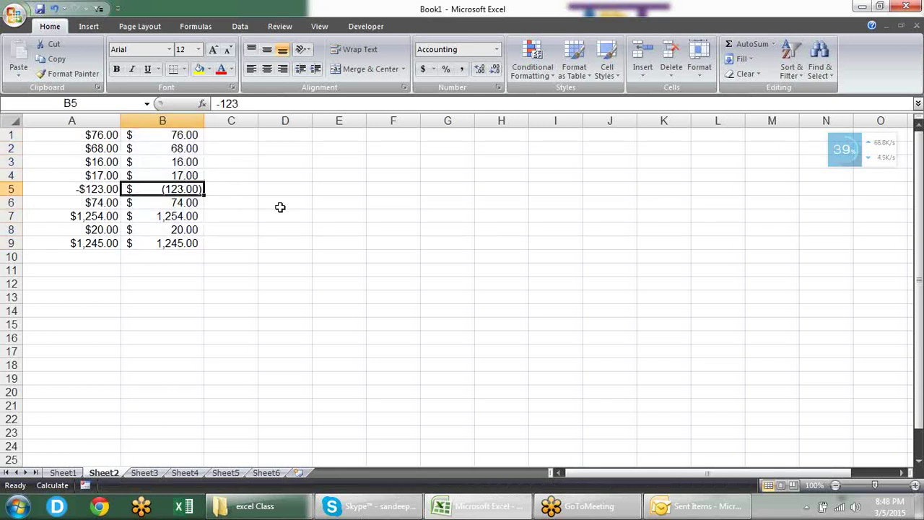
{"action": "type", "text": "0"}
{"action": "key", "text": "Return"}
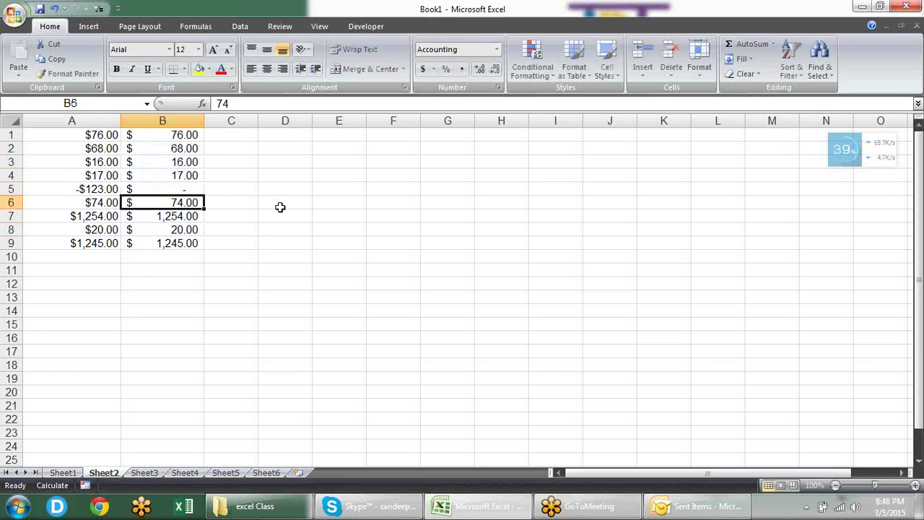
{"action": "key", "text": "Return"}
{"action": "type", "text": "0"}
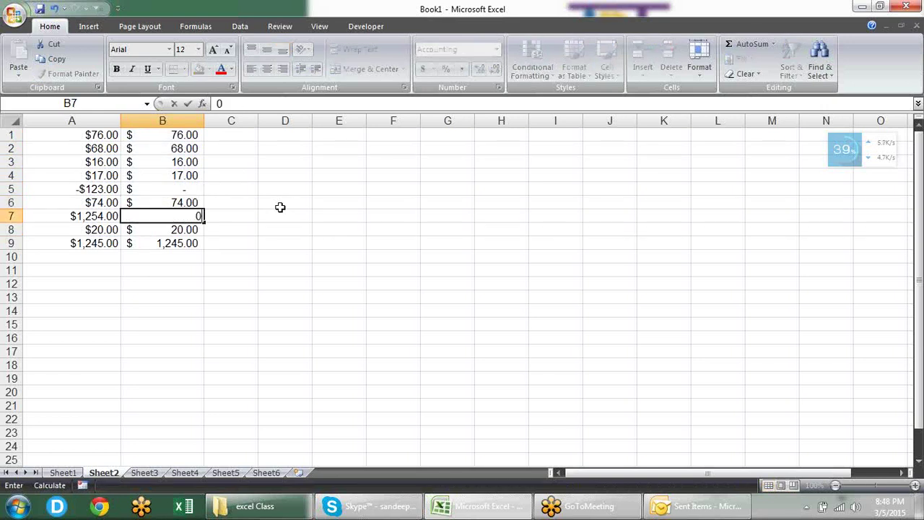
{"action": "key", "text": "Return"}
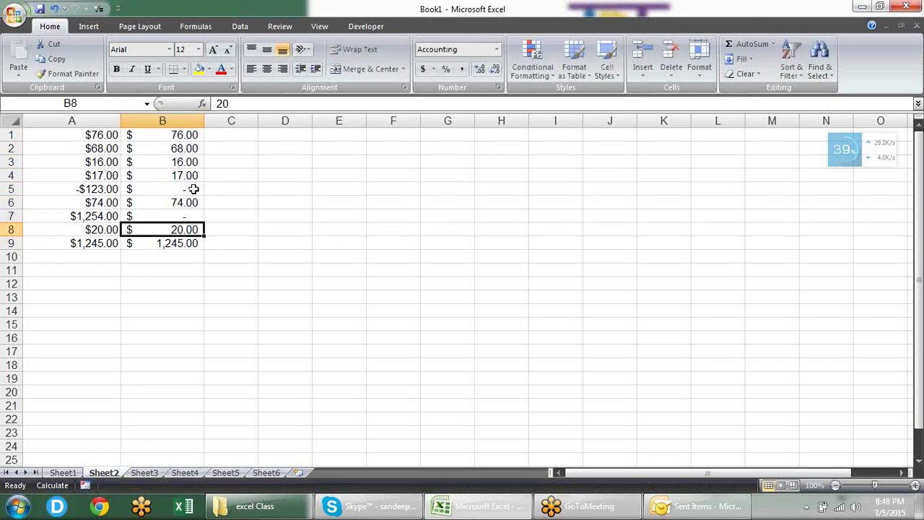
{"action": "left_click", "coordinate": [192, 190]}
{"action": "left_click", "coordinate": [195, 217]}
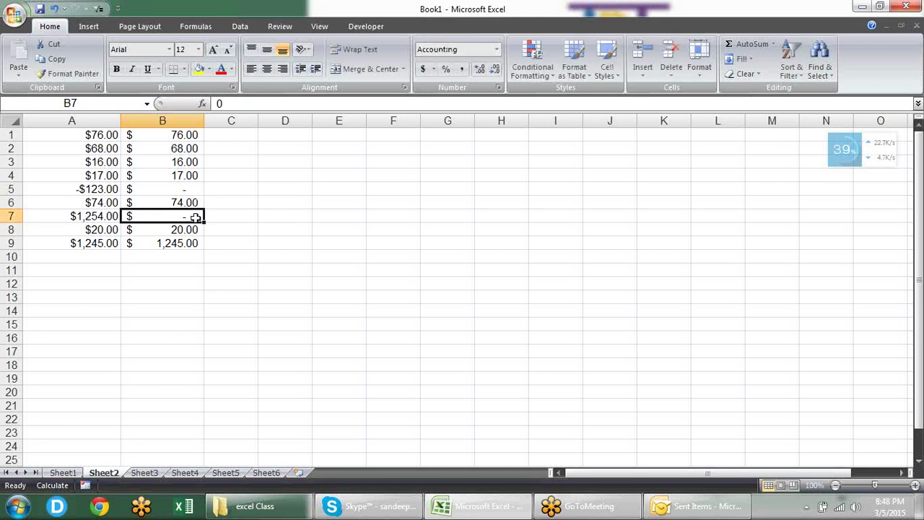
{"action": "left_click", "coordinate": [101, 202]}
{"action": "key", "text": "Down"}
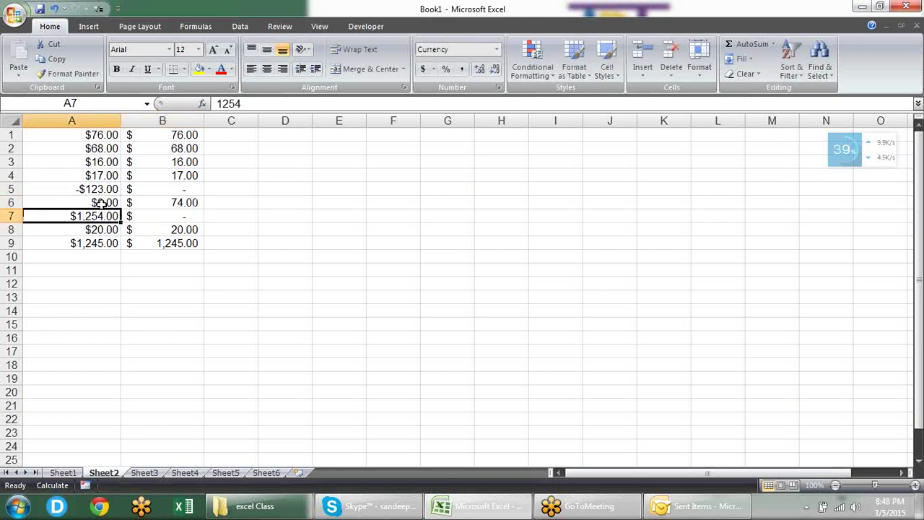
Step: Compare B5's Accounting dash with A5's Currency value and view B4's number format
{"action": "left_click", "coordinate": [179, 190]}
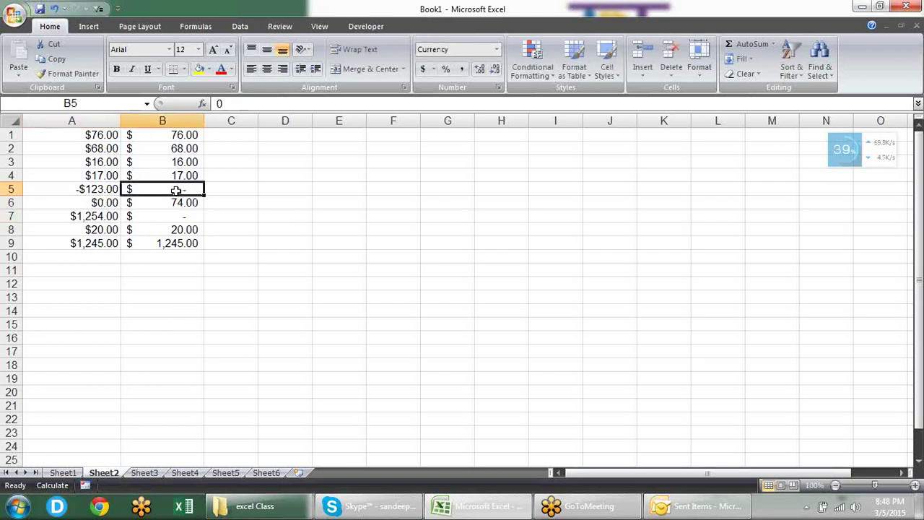
{"action": "left_click", "coordinate": [110, 184]}
{"action": "left_click", "coordinate": [164, 175]}
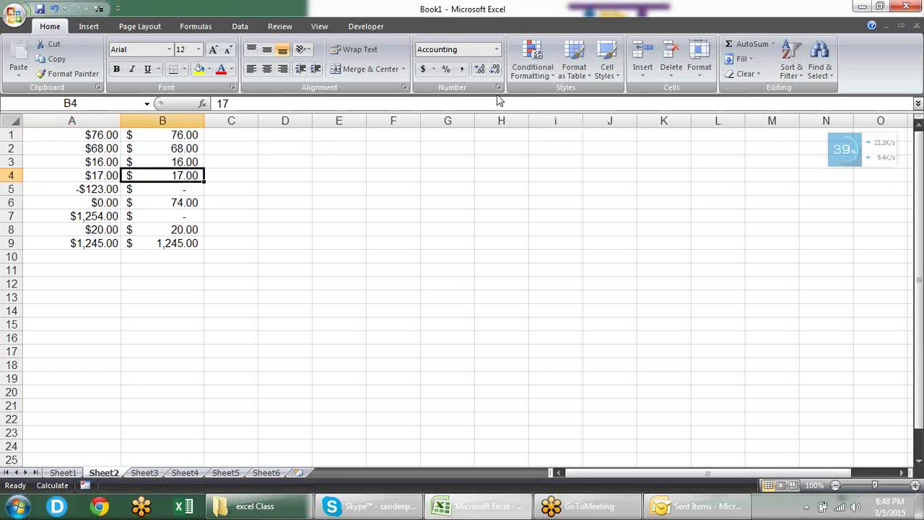
{"action": "left_click", "coordinate": [498, 88]}
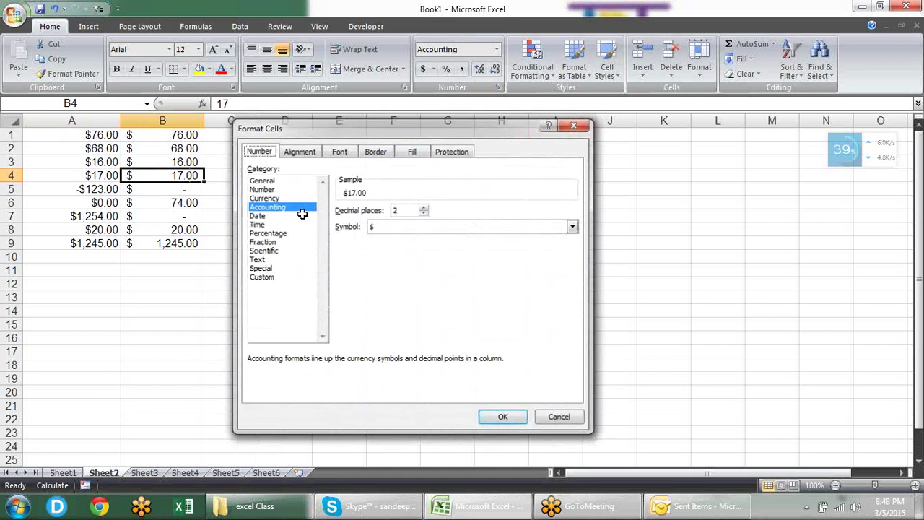
{"action": "key", "text": "Escape"}
{"action": "left_click", "coordinate": [320, 160]}
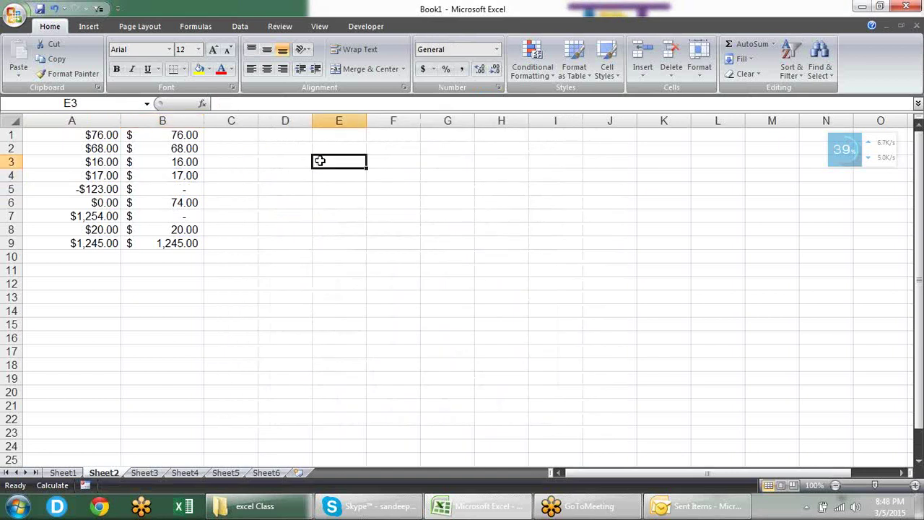
Step: Enter today's date in E3 and format it as General to show serial 42068
{"action": "key", "text": "ctrl+semicolon"}
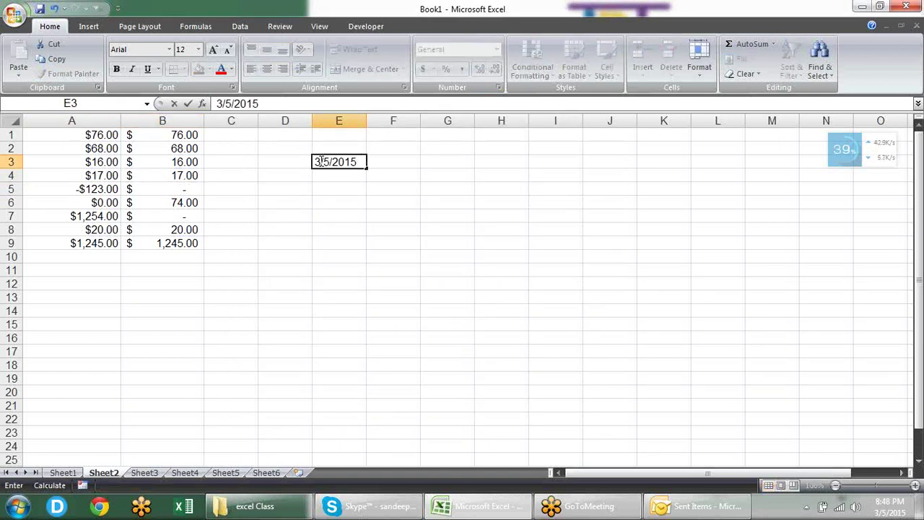
{"action": "key", "text": "Return"}
{"action": "left_click", "coordinate": [320, 161]}
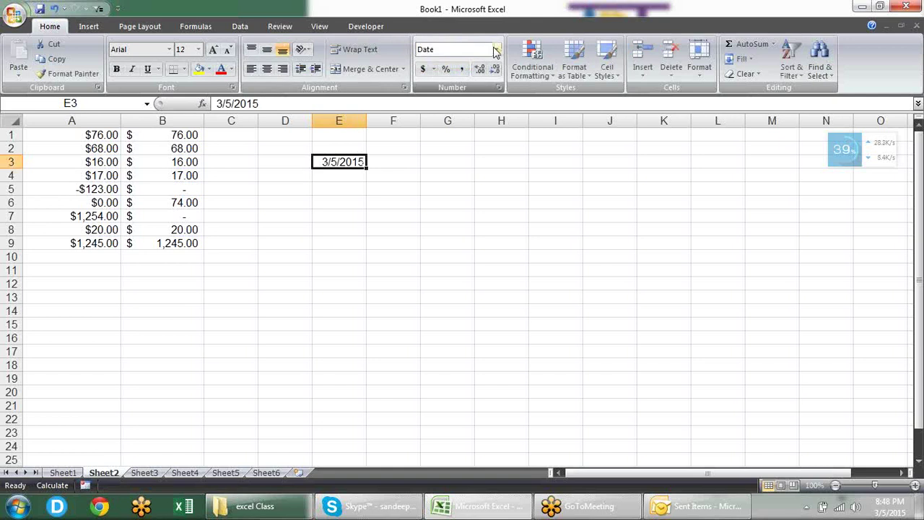
{"action": "left_click", "coordinate": [496, 49]}
{"action": "left_click", "coordinate": [473, 72]}
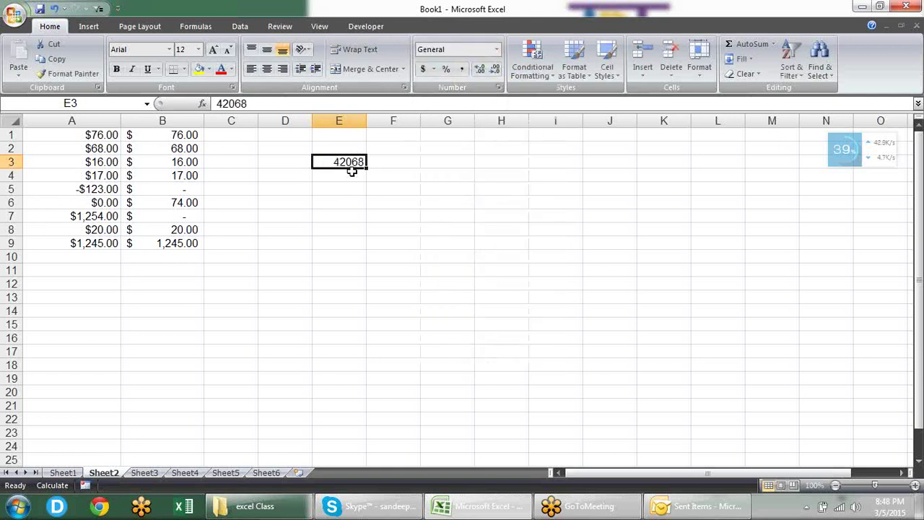
Step: Toggle E3 between date display (Ctrl+Shift+#) and its serial number (Ctrl+Shift+~)
{"action": "left_click", "coordinate": [915, 26]}
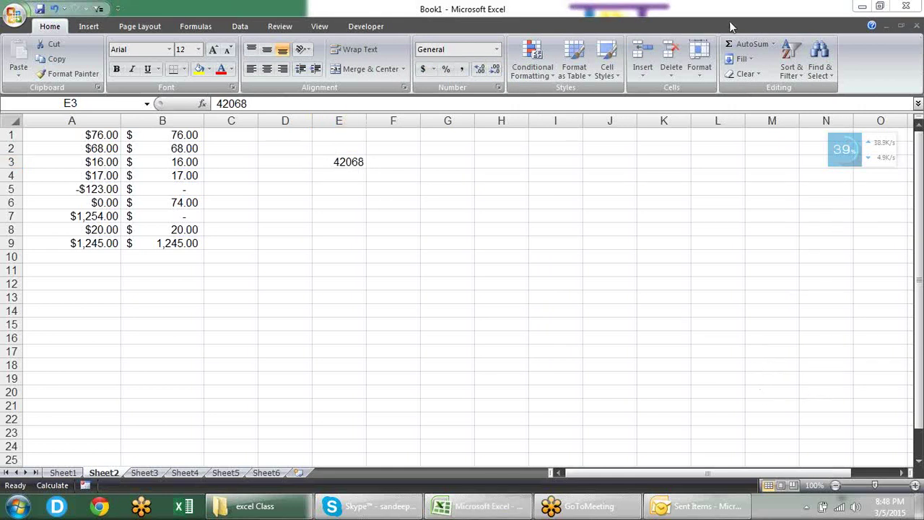
{"action": "left_click", "coordinate": [357, 165]}
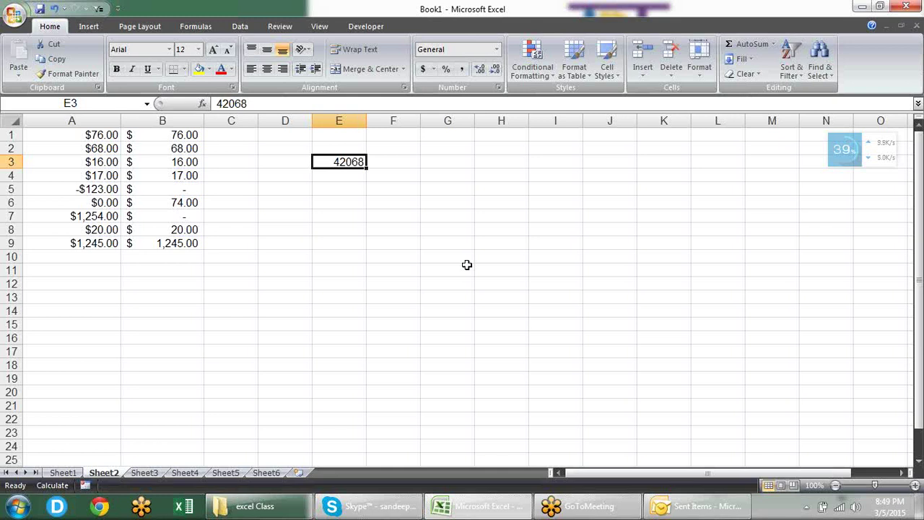
{"action": "key", "text": "ctrl+shift+3"}
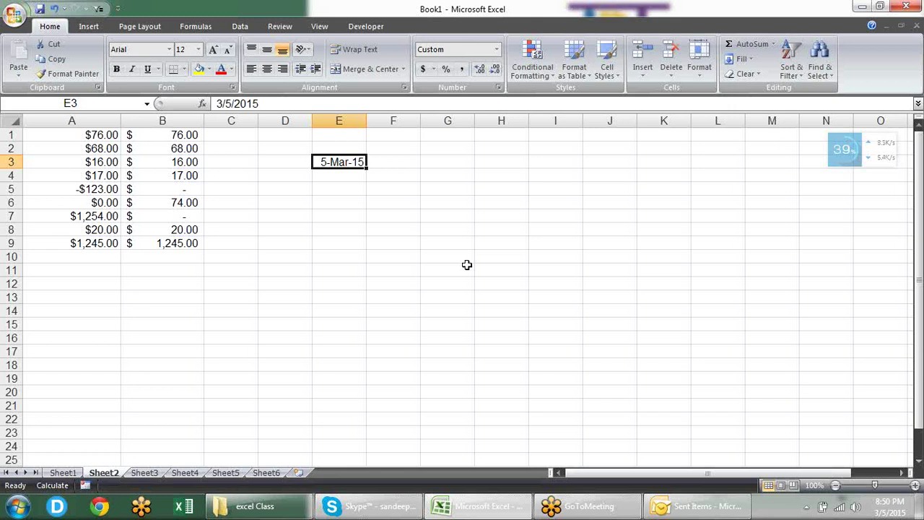
{"action": "key", "text": "ctrl+shift+asciitilde"}
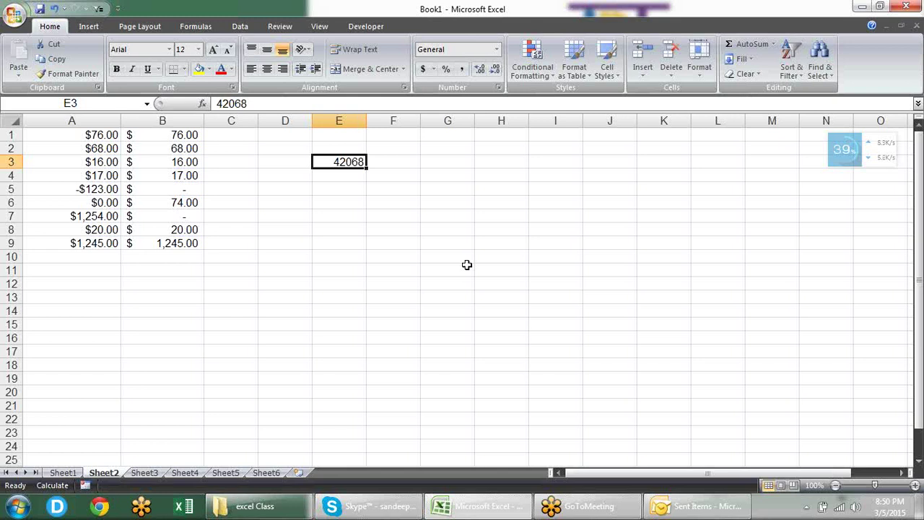
{"action": "key", "text": "Right"}
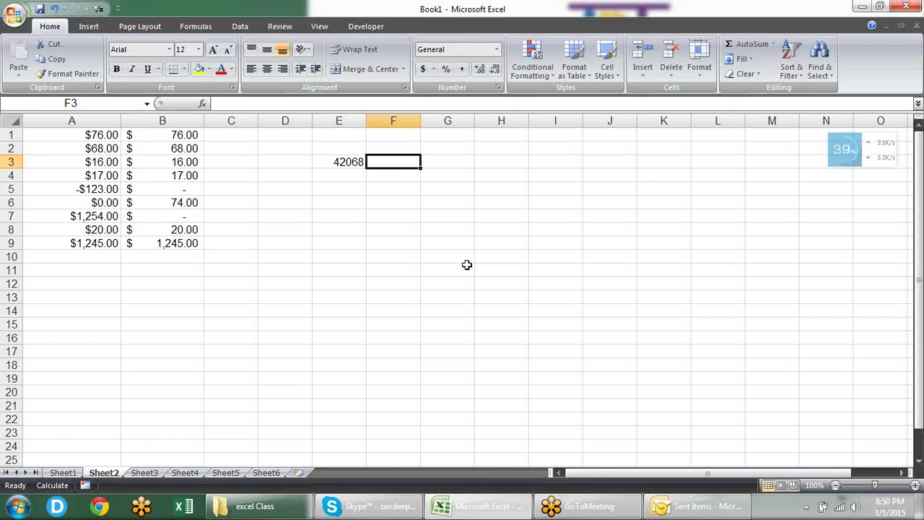
Step: Enter 1 in F3 as a date, then try 366 to see which date results
{"action": "type", "text": "1"}
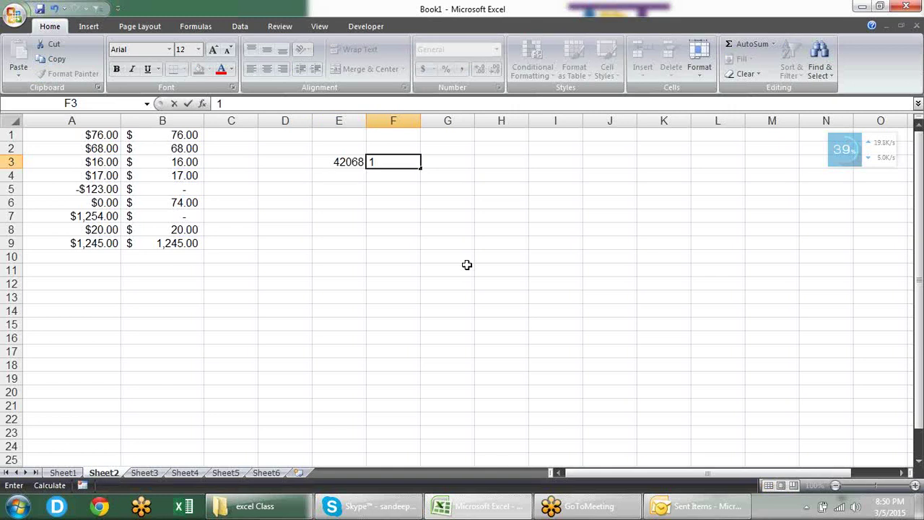
{"action": "key", "text": "Return"}
{"action": "key", "text": "Up"}
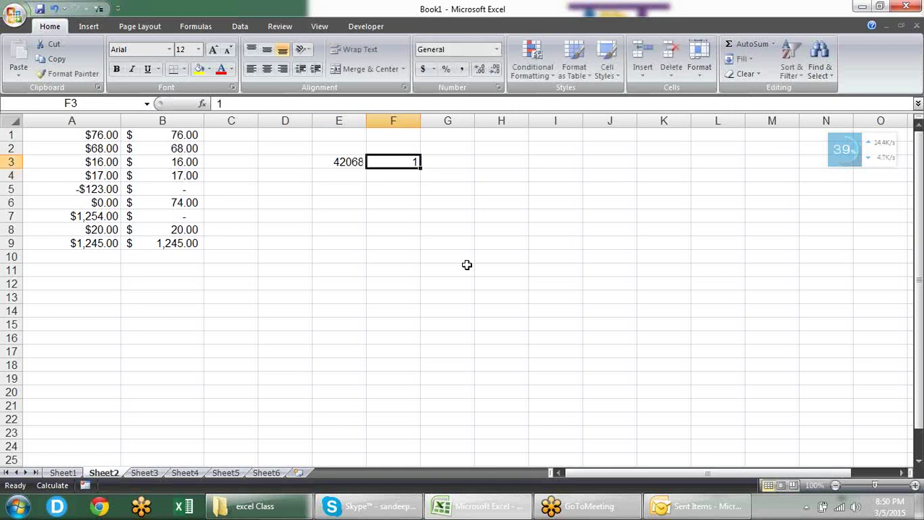
{"action": "key", "text": "ctrl+shift+3"}
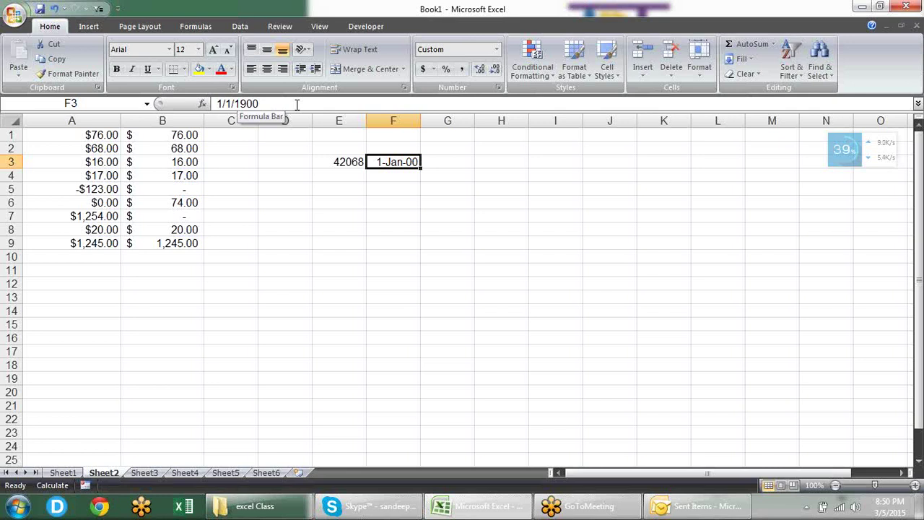
{"action": "type", "text": "366"}
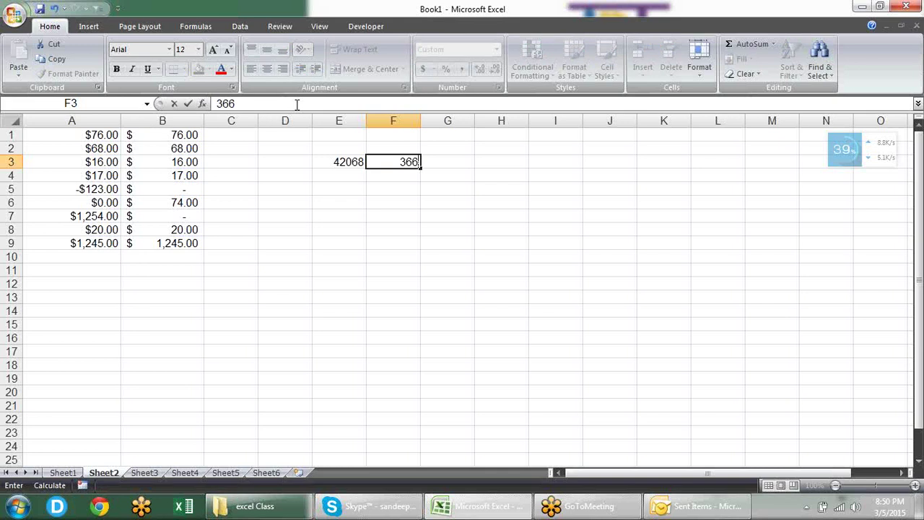
{"action": "key", "text": "Return"}
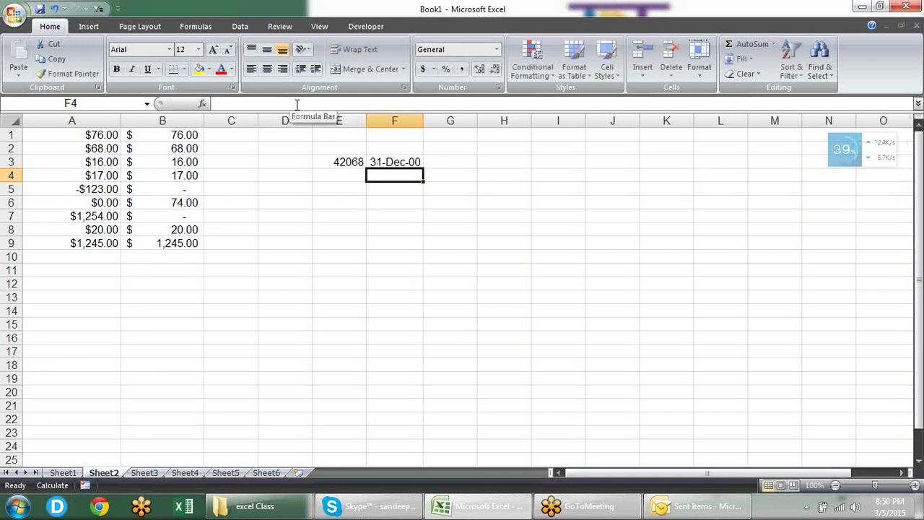
{"action": "key", "text": "Up"}
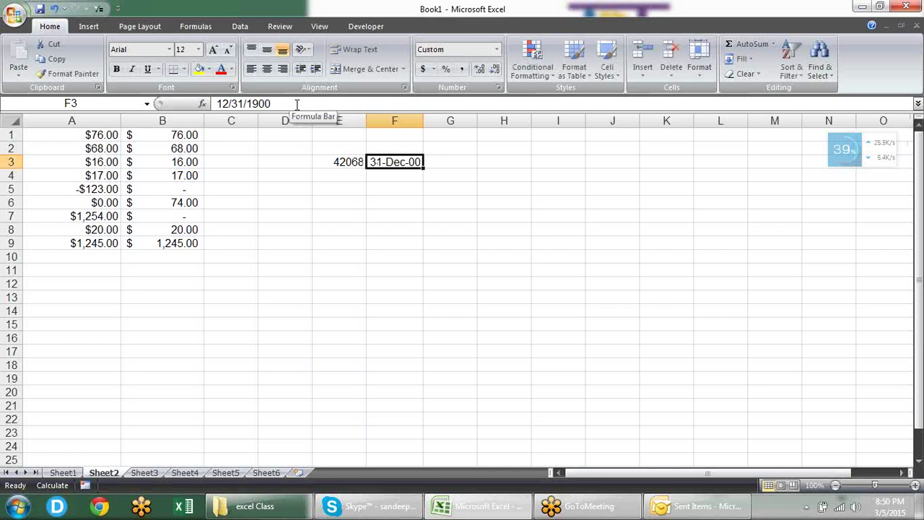
Step: Change F3 to 367 so it reads 1-Jan-01
{"action": "left_click", "coordinate": [297, 104]}
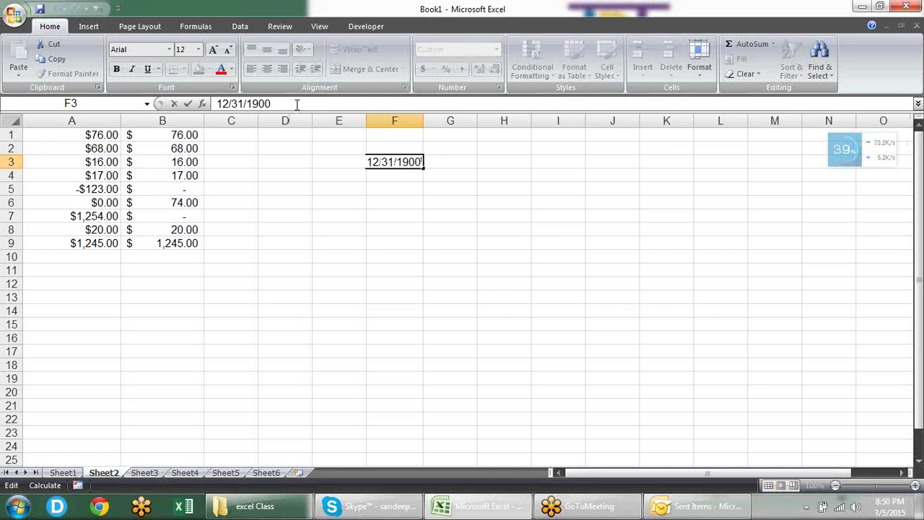
{"action": "key", "text": "Escape"}
{"action": "type", "text": "365"}
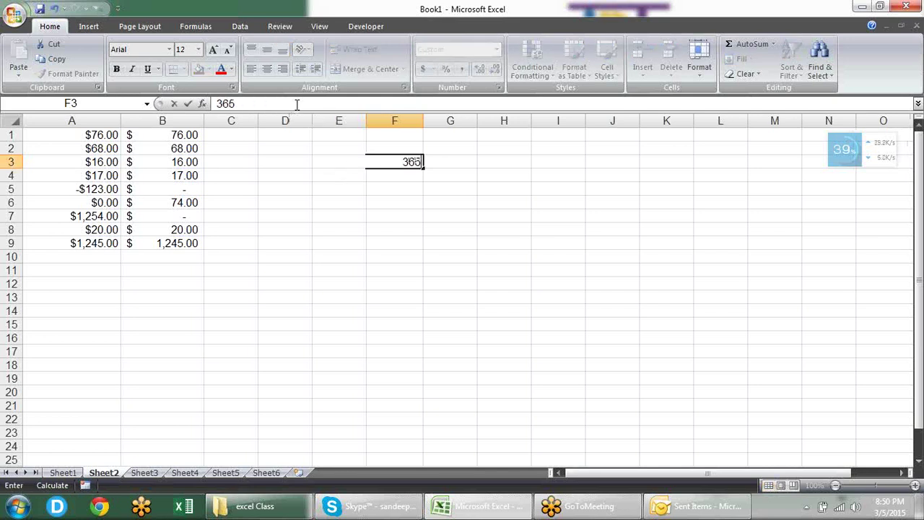
{"action": "key", "text": "BackSpace"}
{"action": "type", "text": "7"}
{"action": "key", "text": "Return"}
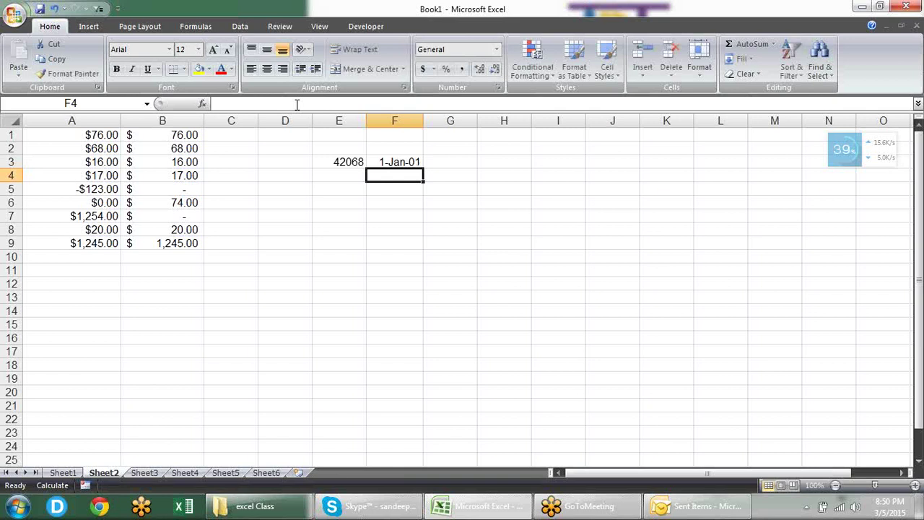
{"action": "key", "text": "Up"}
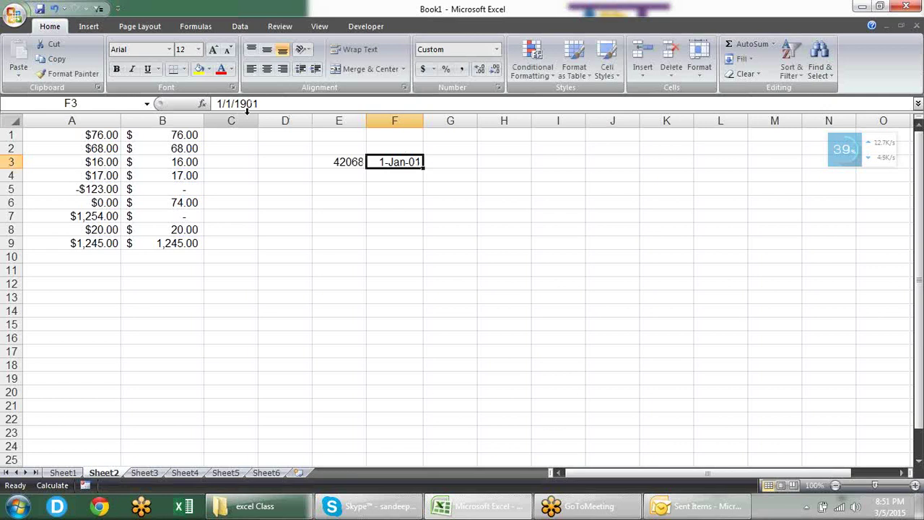
Step: Show E3's serial as a date with Ctrl+Shift+#, then revert it to General
{"action": "key", "text": "Left"}
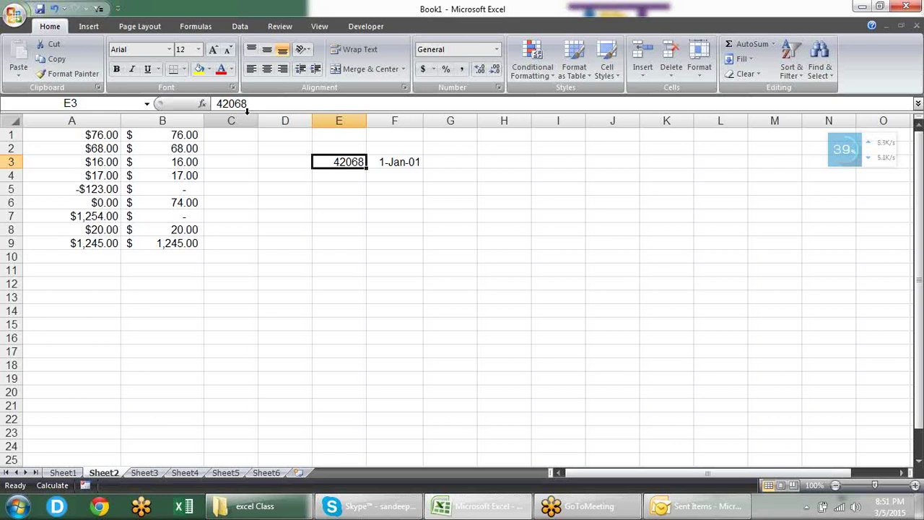
{"action": "key", "text": "ctrl+shift+3"}
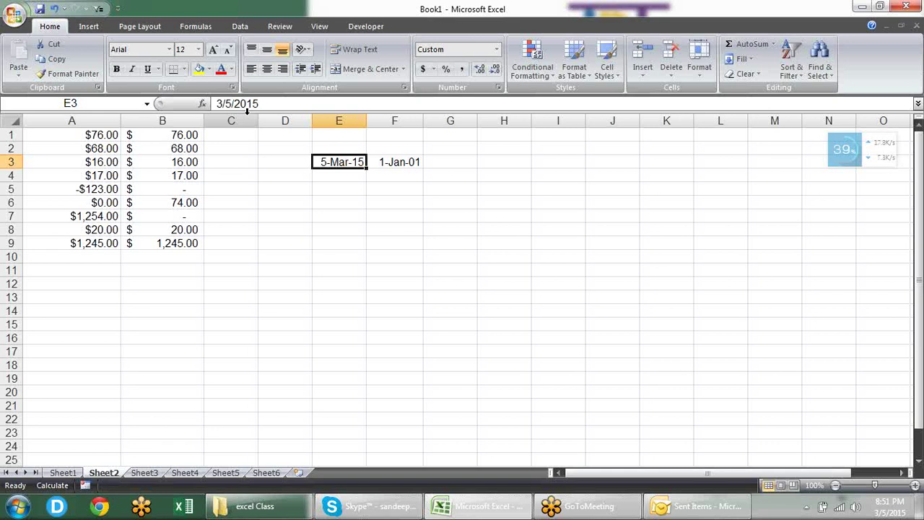
{"action": "key", "text": "ctrl+shift+grave"}
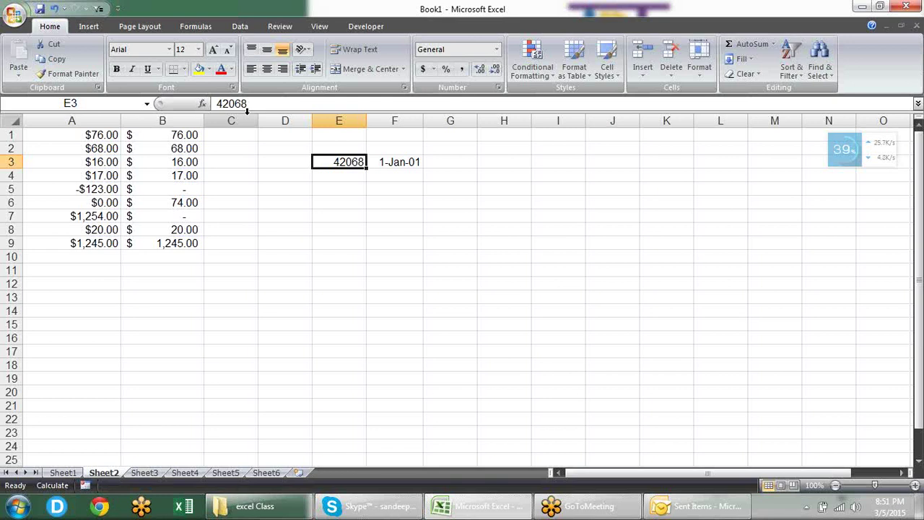
{"action": "key", "text": "Right"}
{"action": "key", "text": "Right"}
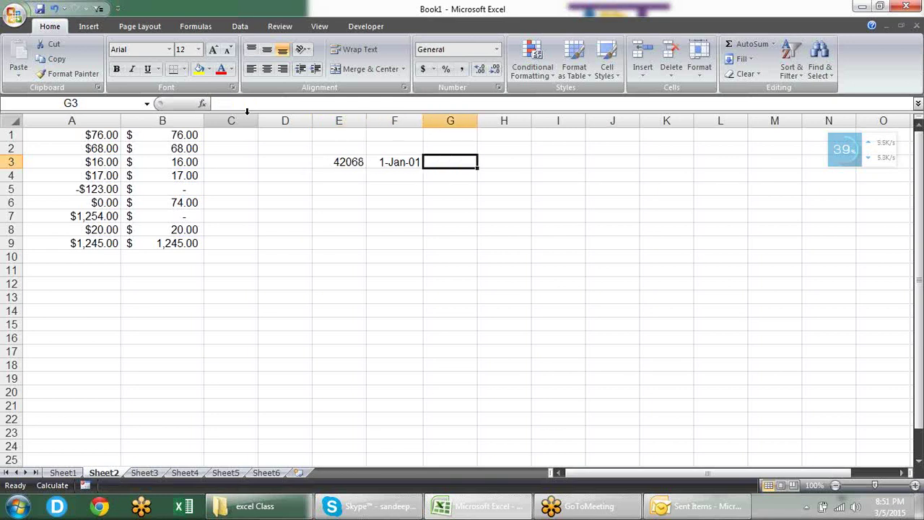
Step: Insert the current time in G3 and show it as decimal 0.86875
{"action": "key", "text": "ctrl+semicolon"}
{"action": "key", "text": "Escape"}
{"action": "key", "text": "ctrl+shift+semicolon"}
{"action": "key", "text": "Return"}
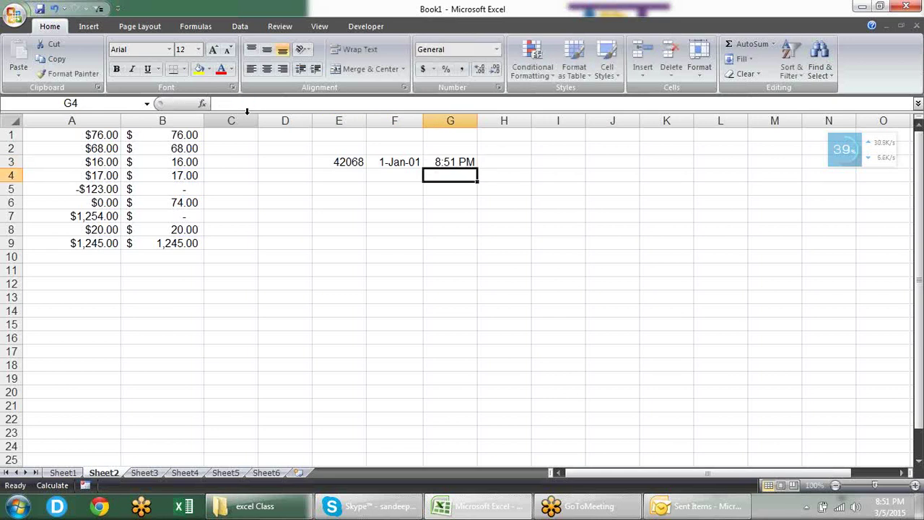
{"action": "key", "text": "Up"}
{"action": "key", "text": "ctrl+shift+grave"}
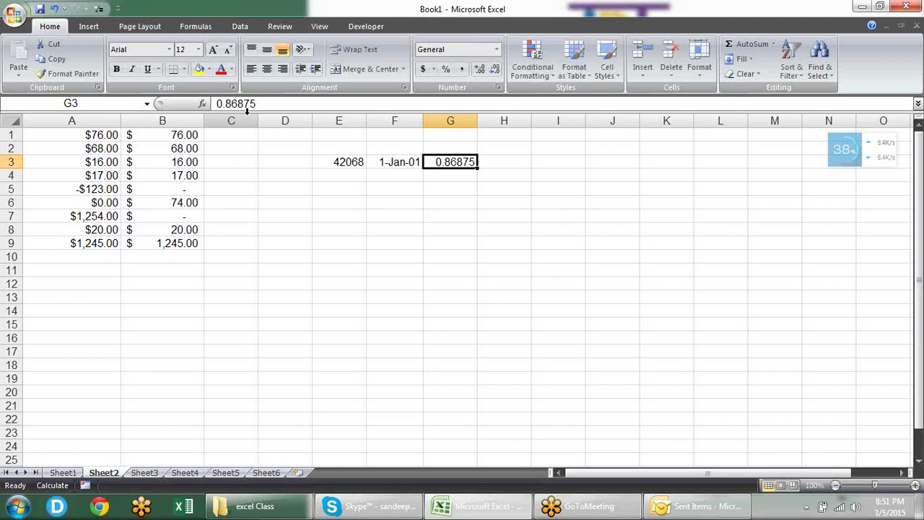
Step: Enter the =NOW() timestamp formula in G4
{"action": "key", "text": "Down"}
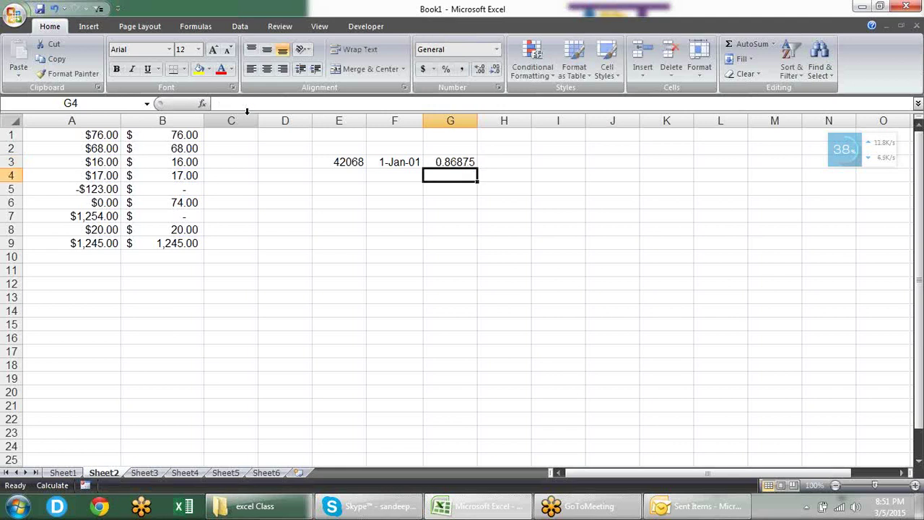
{"action": "type", "text": "=NOW("}
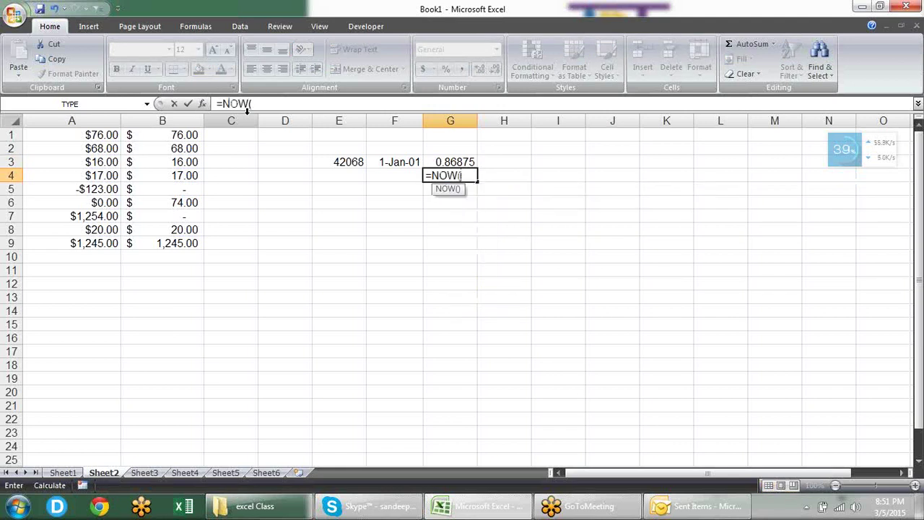
{"action": "type", "text": ")"}
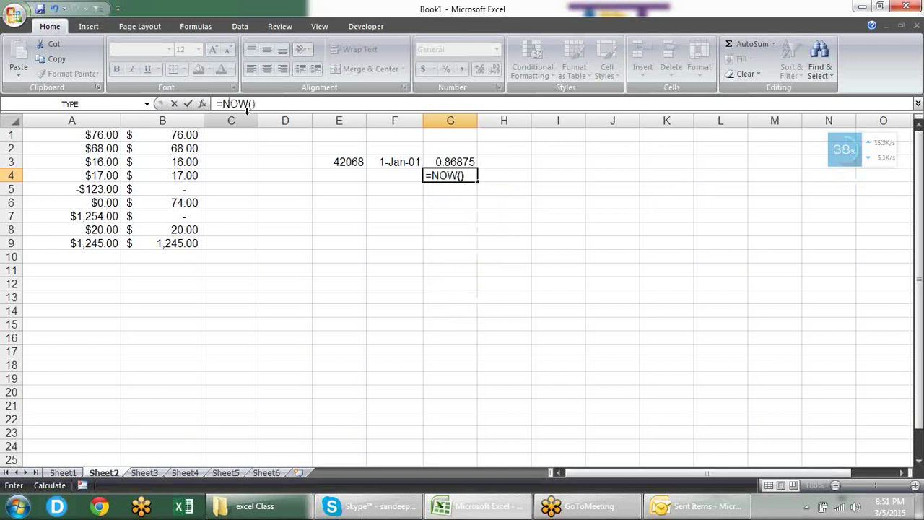
{"action": "key", "text": "Return"}
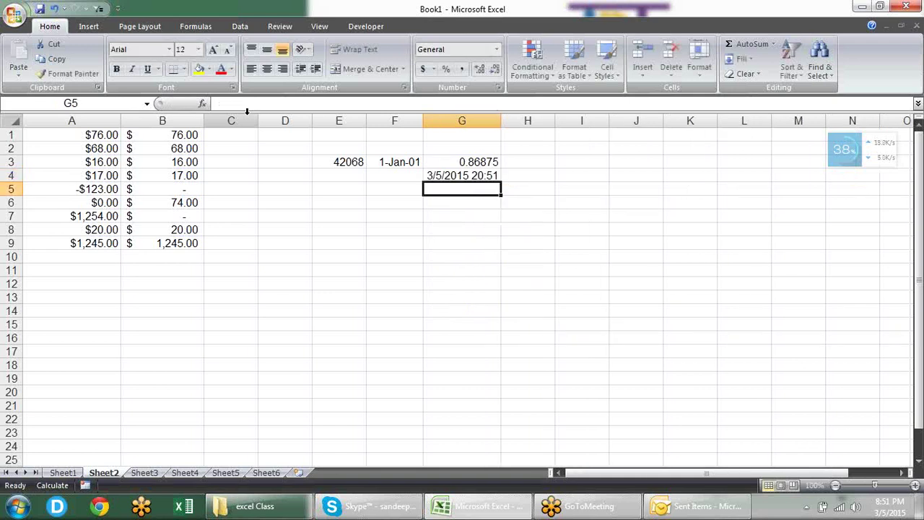
{"action": "key", "text": "Up"}
Step: Copy G4 and paste it as values into G7, giving 42068.86922
{"action": "key", "text": "ctrl+c"}
{"action": "key", "text": "Down"}
{"action": "key", "text": "Down"}
{"action": "key", "text": "Down"}
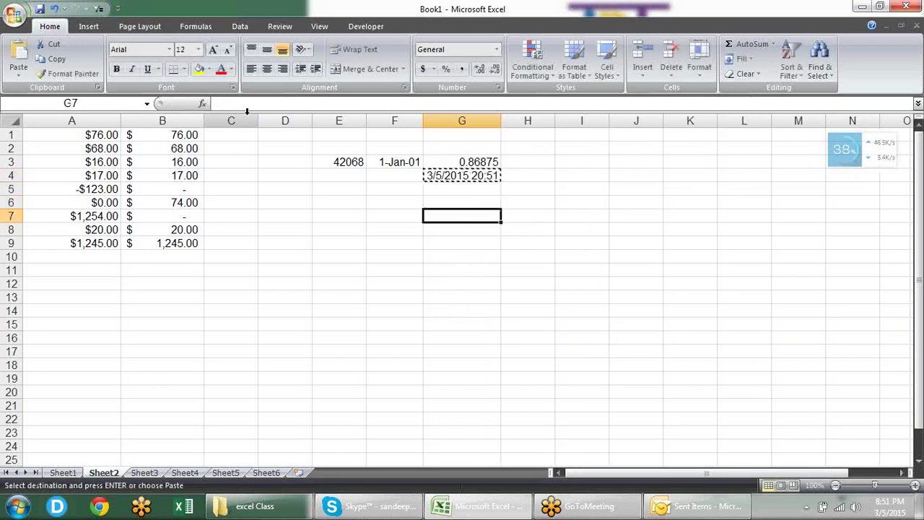
{"action": "key", "text": "alt"}
{"action": "key", "text": "e"}
{"action": "key", "text": "s"}
{"action": "key", "text": "v"}
{"action": "key", "text": "Return"}
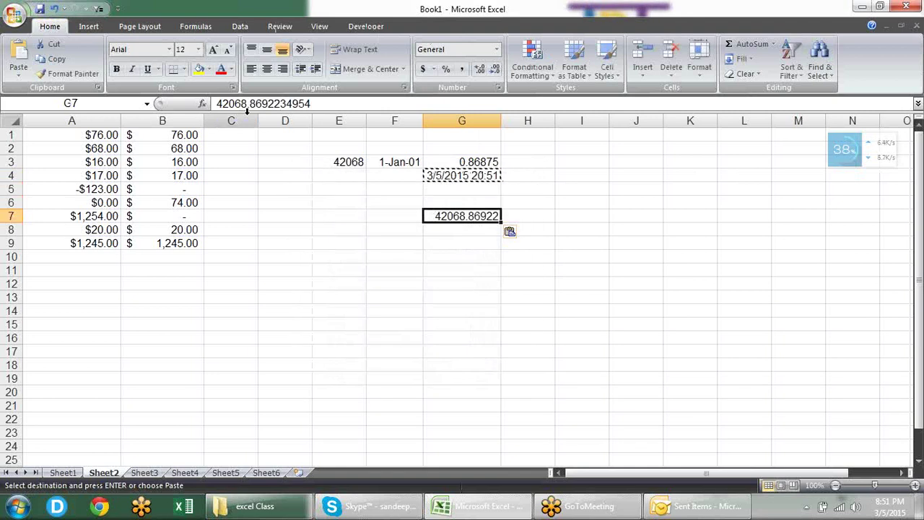
{"action": "key", "text": "Escape"}
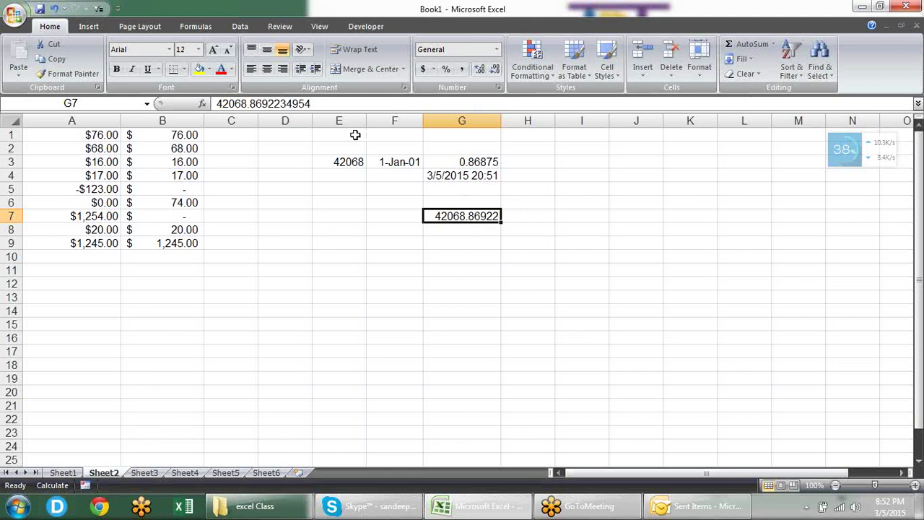
{"action": "left_click_drag", "start_coordinate": [335, 153], "coordinate": [526, 224]}
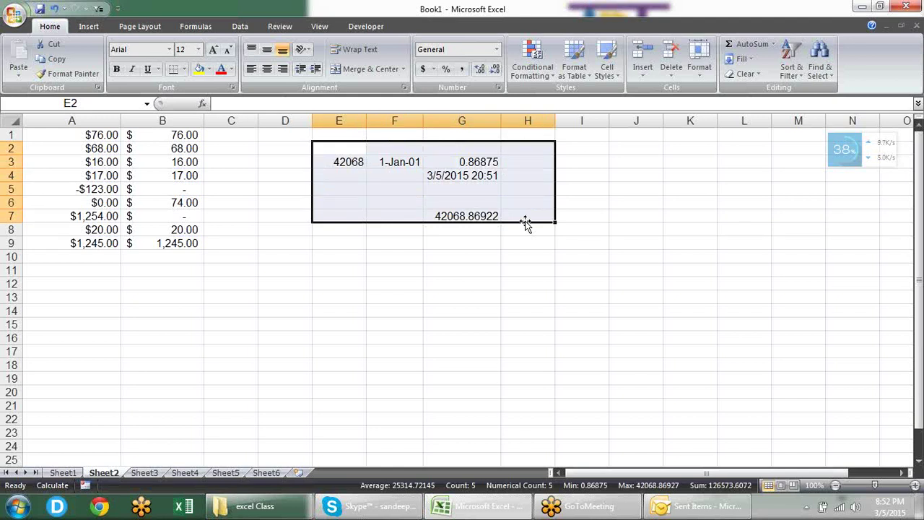
{"action": "key", "text": "Left"}
{"action": "key", "text": "Left"}
{"action": "key", "text": "Right"}
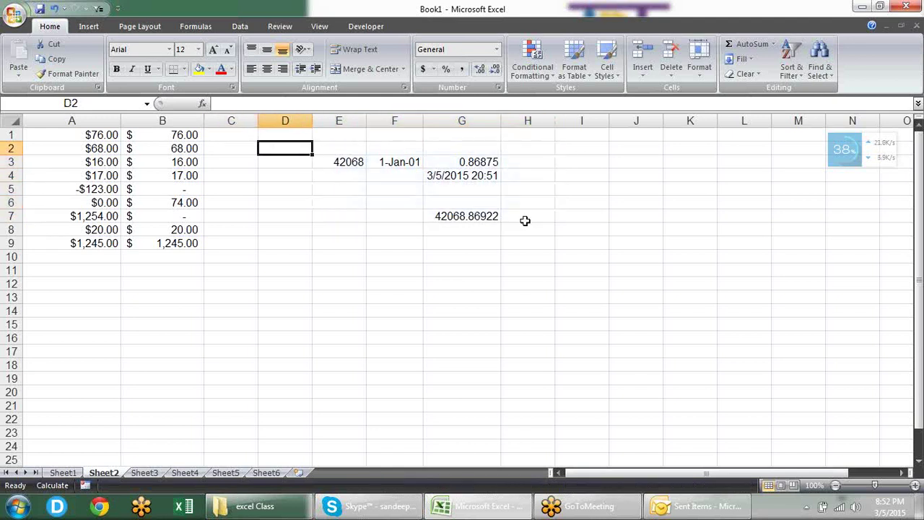
{"action": "key", "text": "Down"}
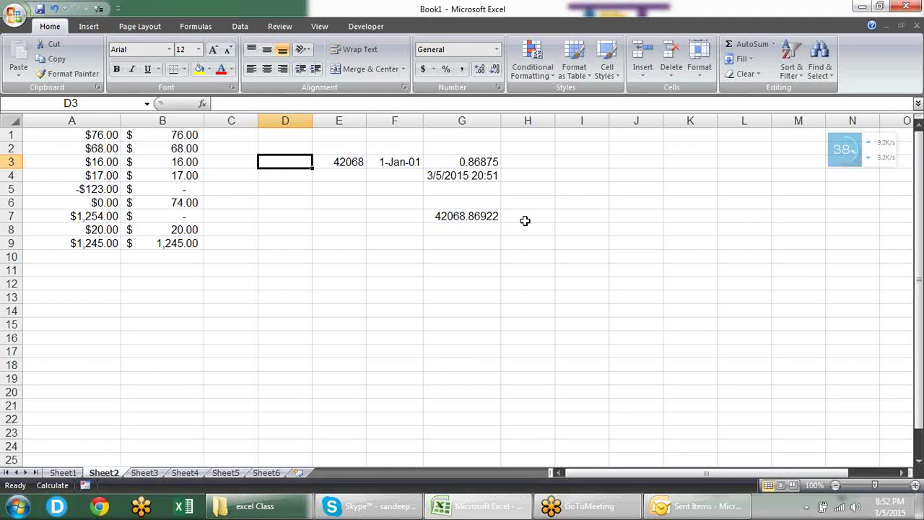
{"action": "left_click", "coordinate": [495, 179]}
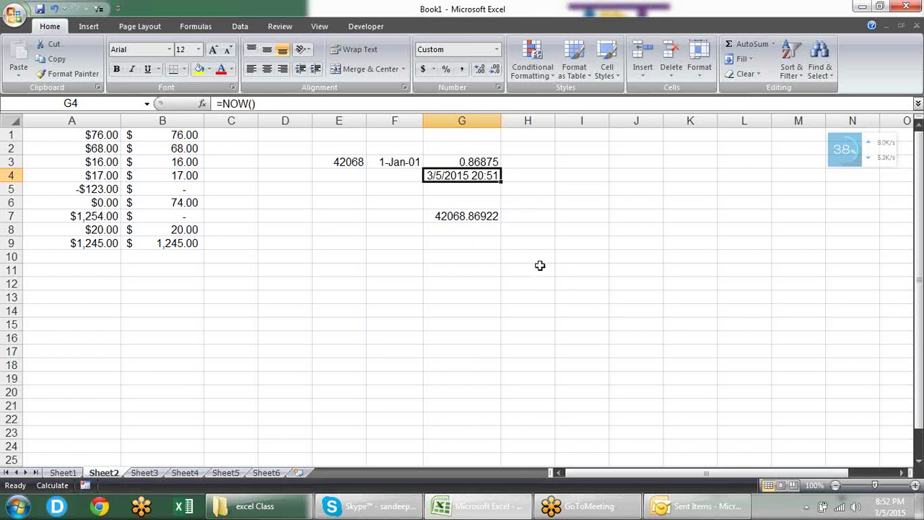
{"action": "left_click", "coordinate": [348, 161]}
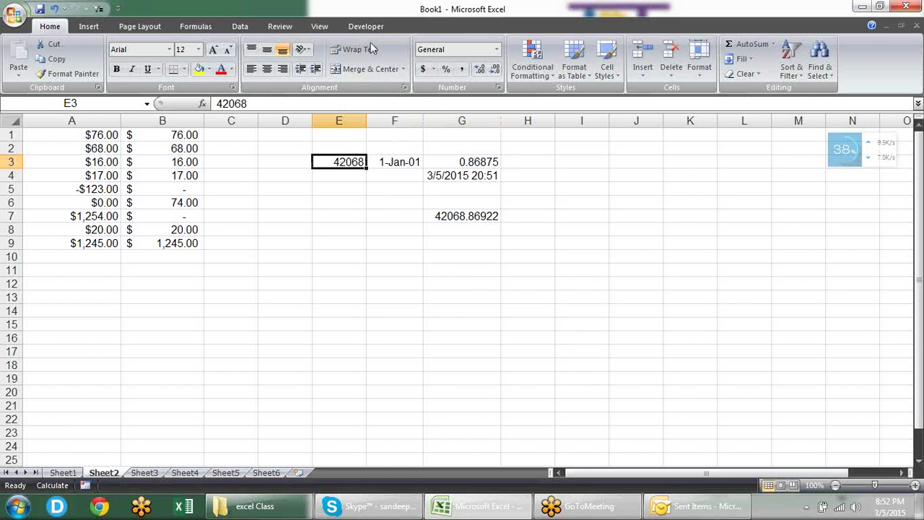
Step: Open Format Cells for E3, showing General with sample 42068, and move the dialog aside
{"action": "left_click", "coordinate": [497, 88]}
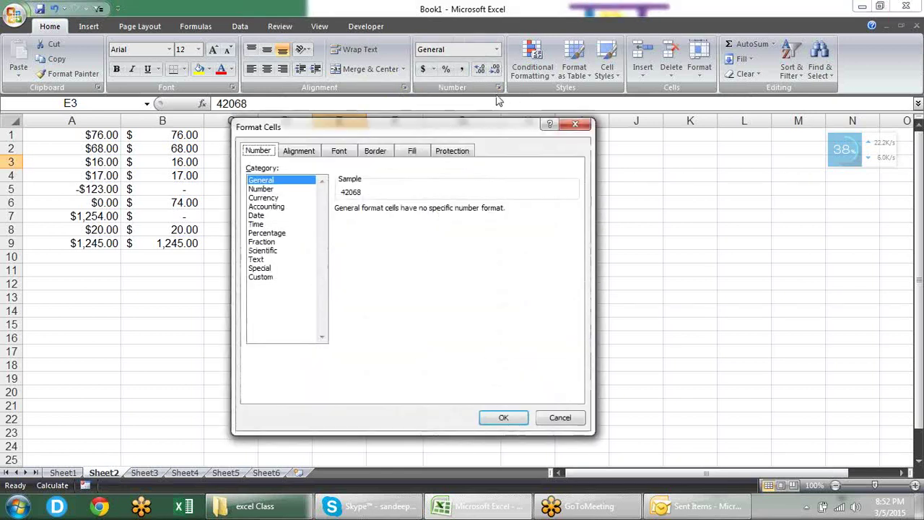
{"action": "left_click_drag", "start_coordinate": [444, 128], "coordinate": [674, 67]}
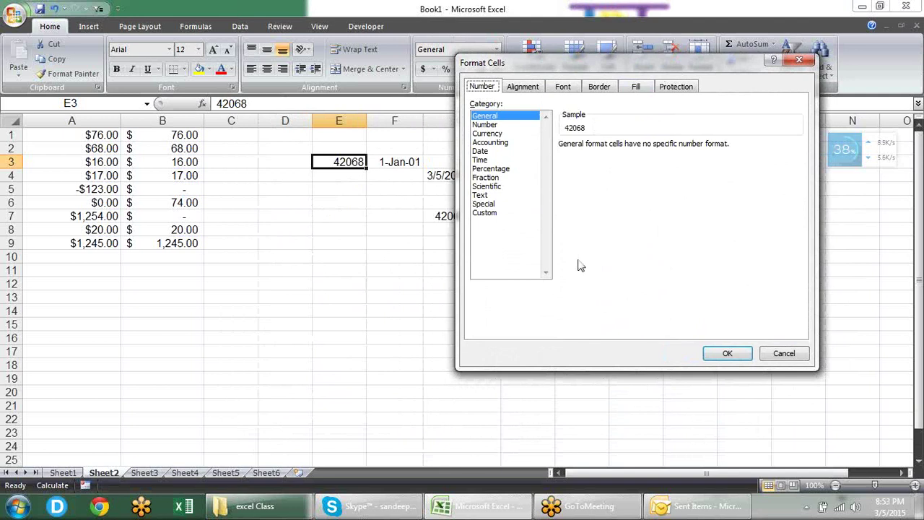
{"action": "left_click", "coordinate": [913, 38]}
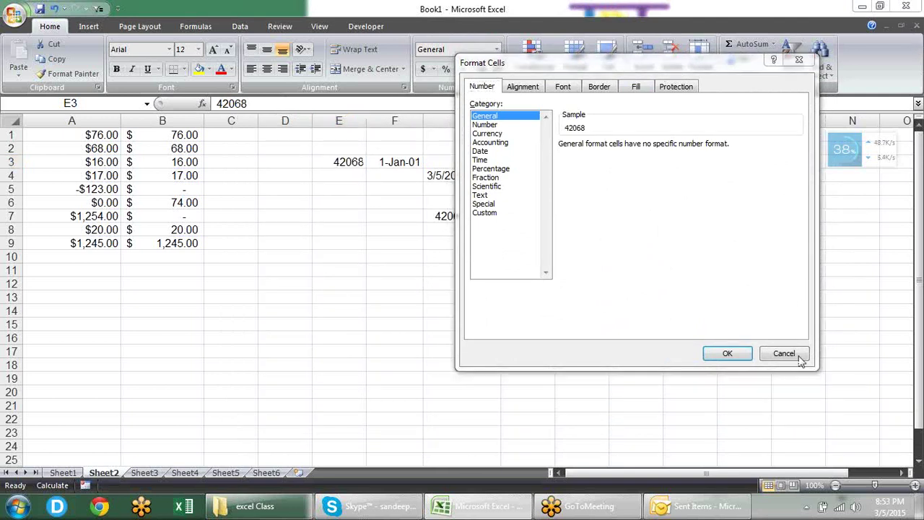
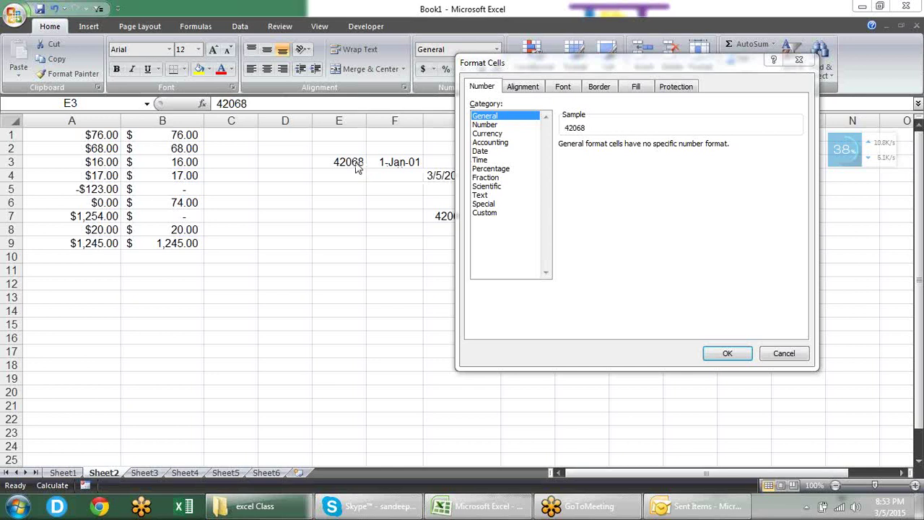
Step: Apply the long weekday date format to the serial number in E3
{"action": "left_click", "coordinate": [791, 359]}
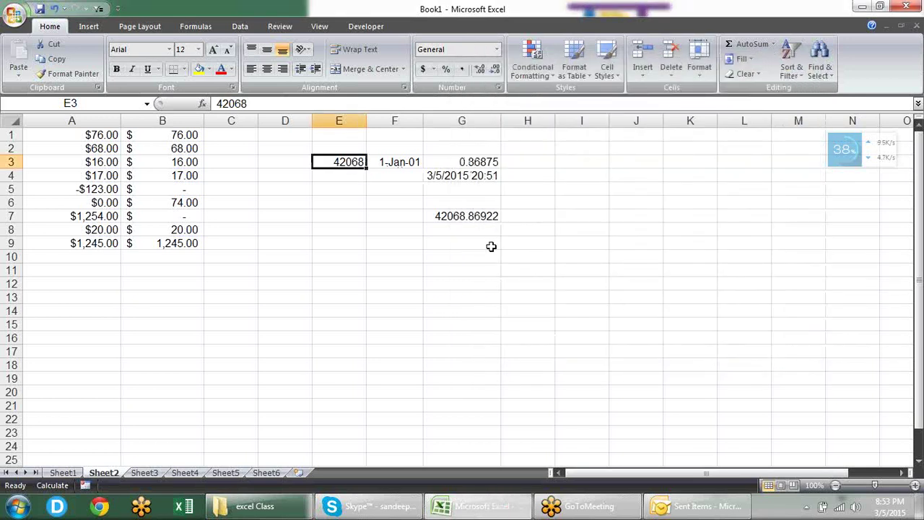
{"action": "key", "text": "ctrl+1"}
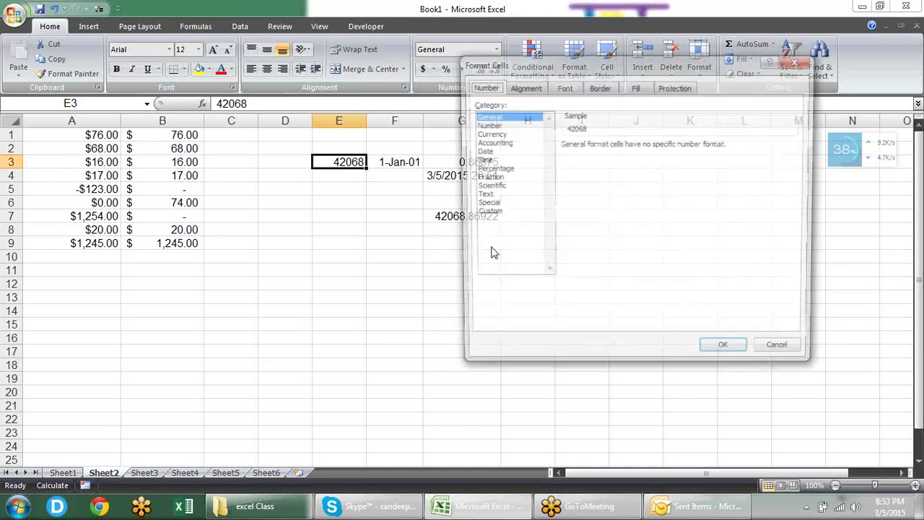
{"action": "left_click", "coordinate": [494, 153]}
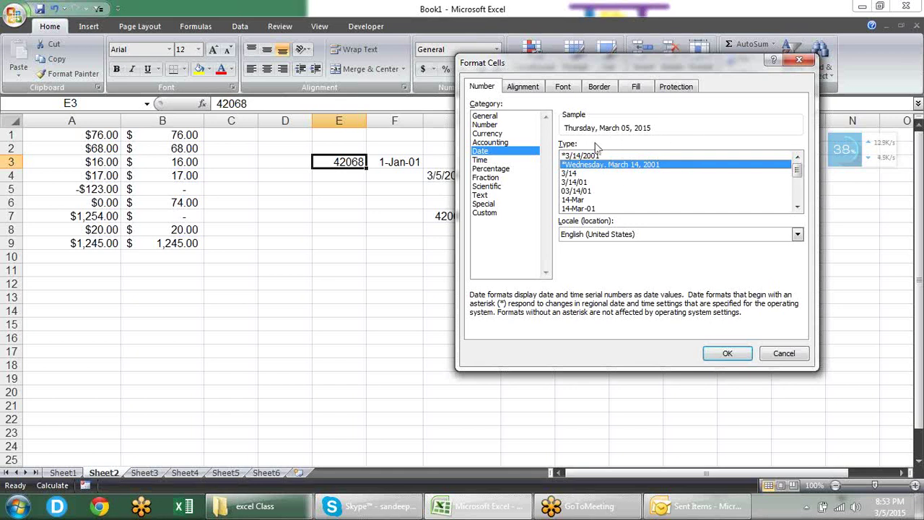
{"action": "left_click", "coordinate": [727, 353]}
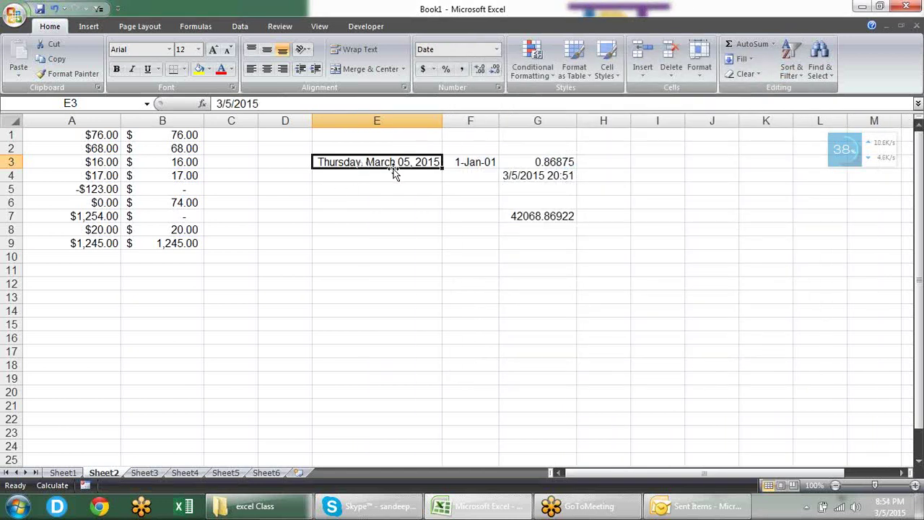
Step: Switch E3 to the short 3/14 date type so it shows 3/5
{"action": "key", "text": "ctrl+1"}
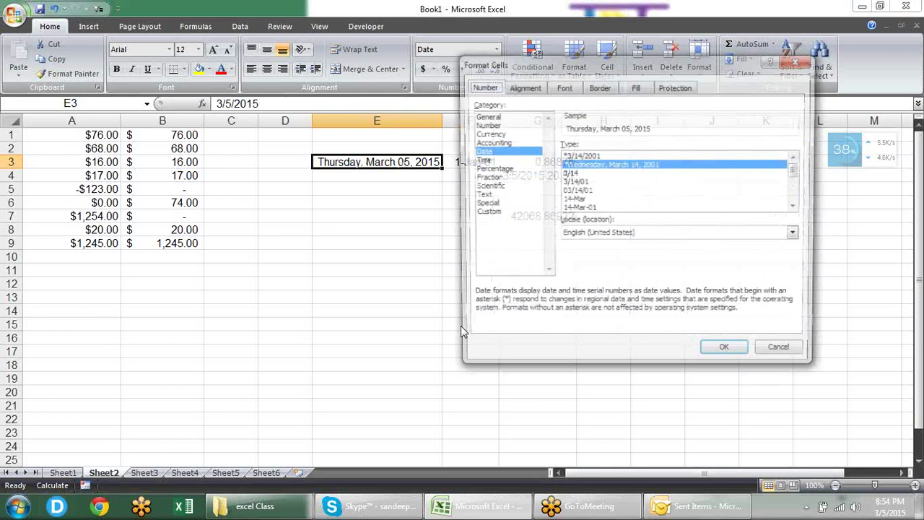
{"action": "left_click", "coordinate": [570, 174]}
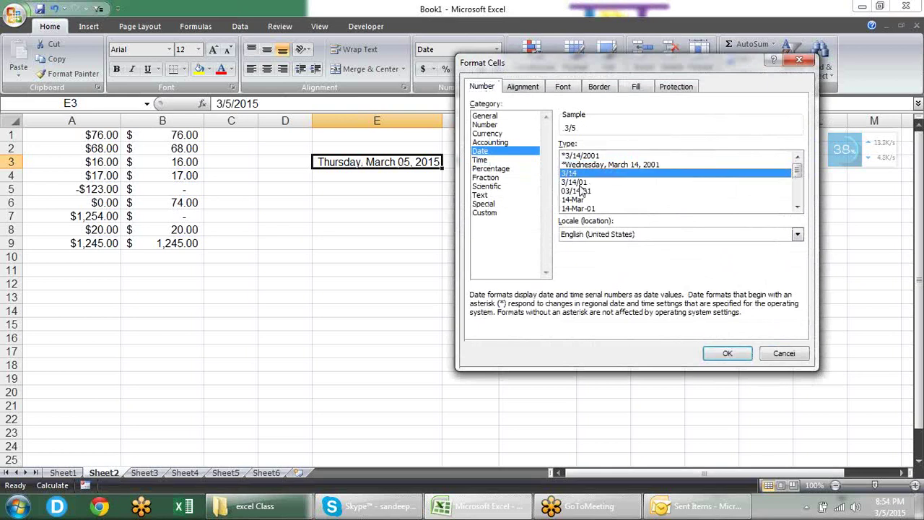
{"action": "left_click", "coordinate": [727, 355]}
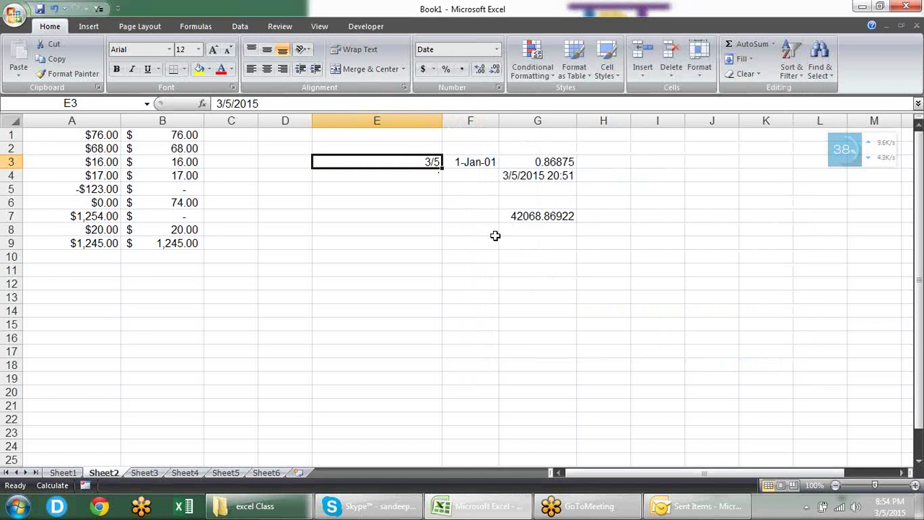
Step: Format E3 with the day-month-year date style, showing 5-Mar-15
{"action": "key", "text": "ctrl+1"}
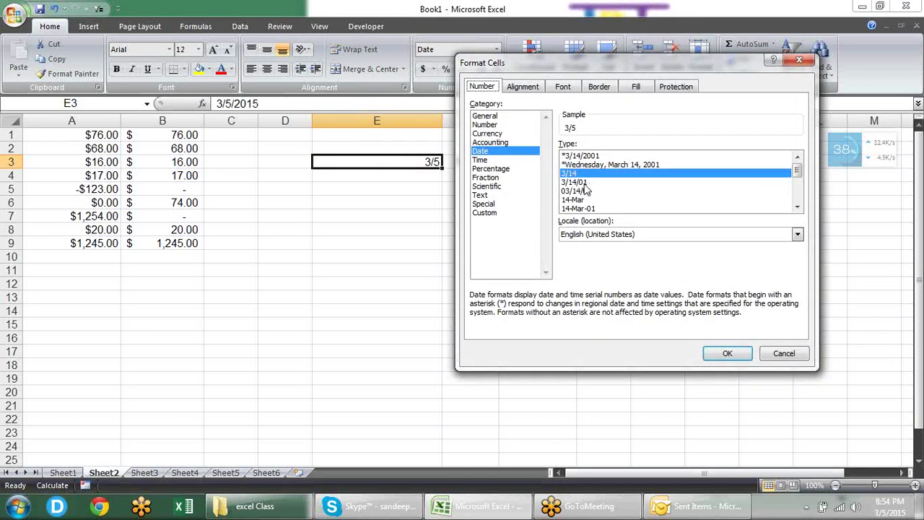
{"action": "left_click", "coordinate": [568, 209]}
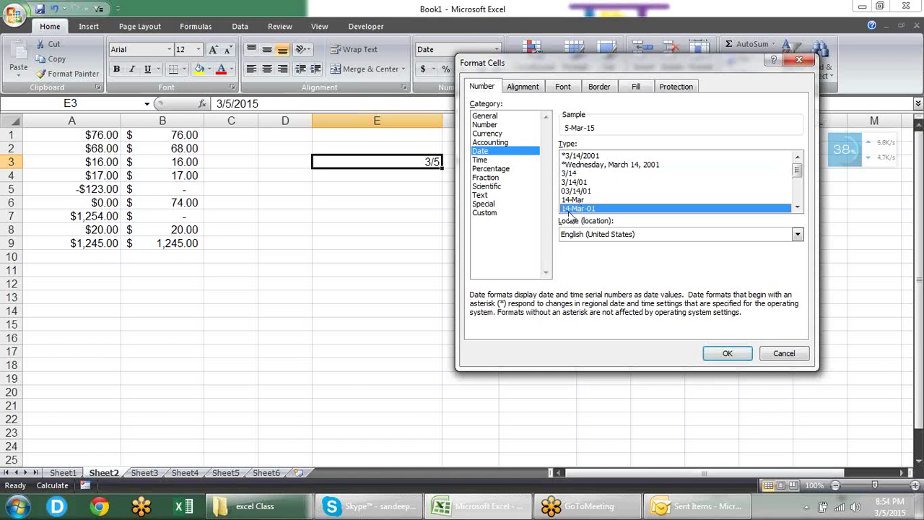
{"action": "left_click", "coordinate": [721, 353]}
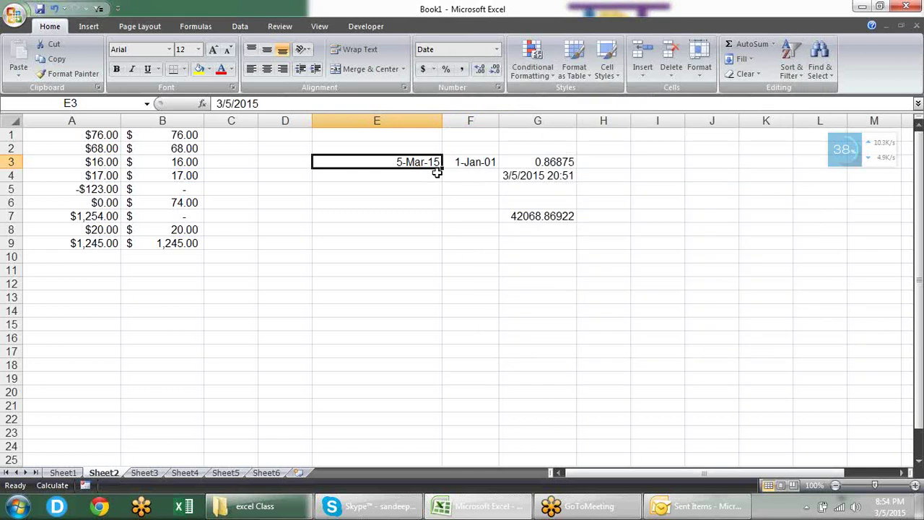
Step: Reformat E3 with the March-01 month-and-year date type so it reads March-15
{"action": "key", "text": "ctrl+1"}
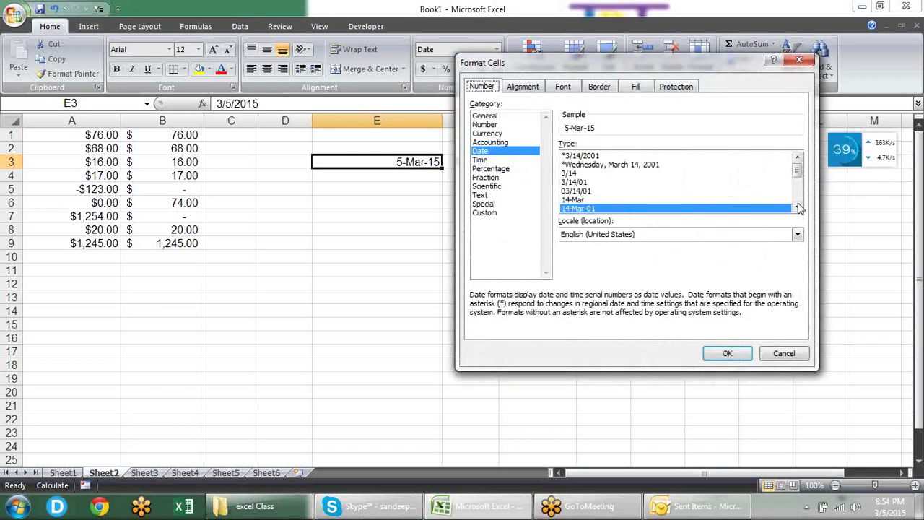
{"action": "left_click", "coordinate": [798, 207]}
{"action": "left_click", "coordinate": [797, 207]}
{"action": "left_click", "coordinate": [798, 207]}
{"action": "left_click", "coordinate": [797, 207]}
{"action": "left_click", "coordinate": [798, 207]}
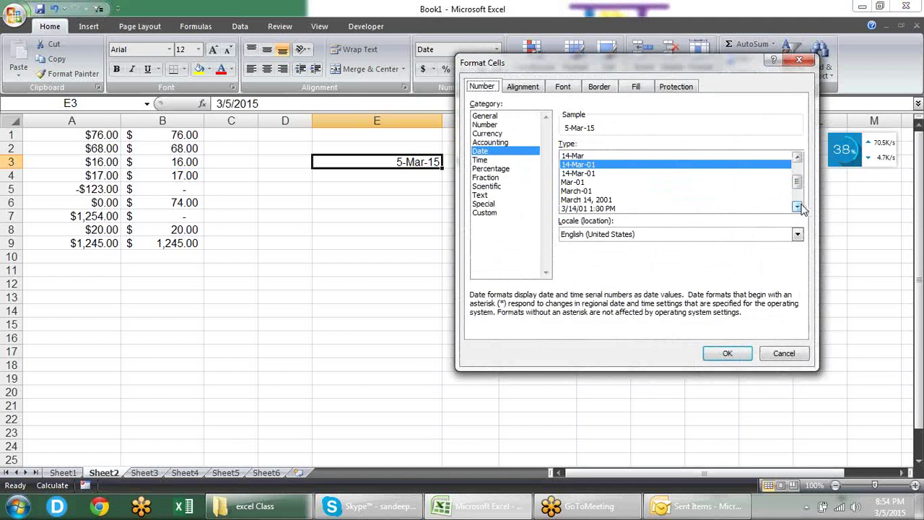
{"action": "left_click", "coordinate": [797, 207]}
{"action": "left_click", "coordinate": [606, 192]}
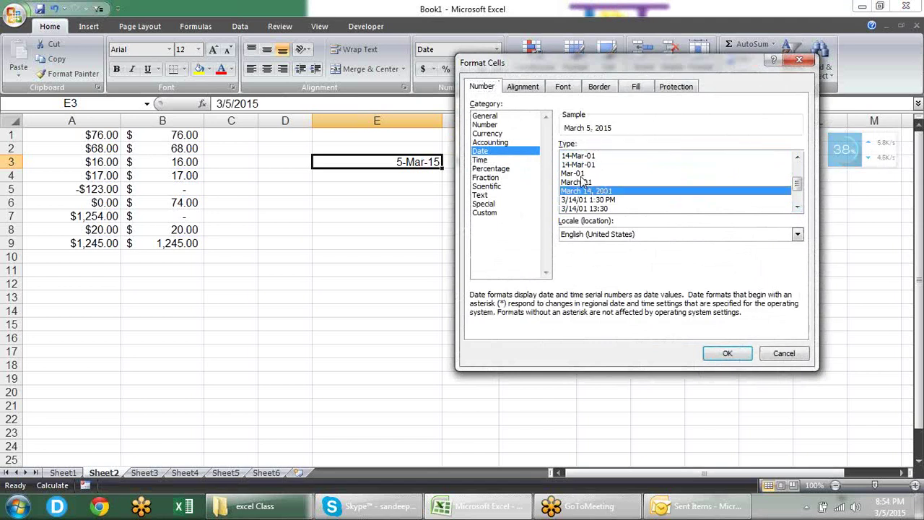
{"action": "left_click", "coordinate": [581, 182]}
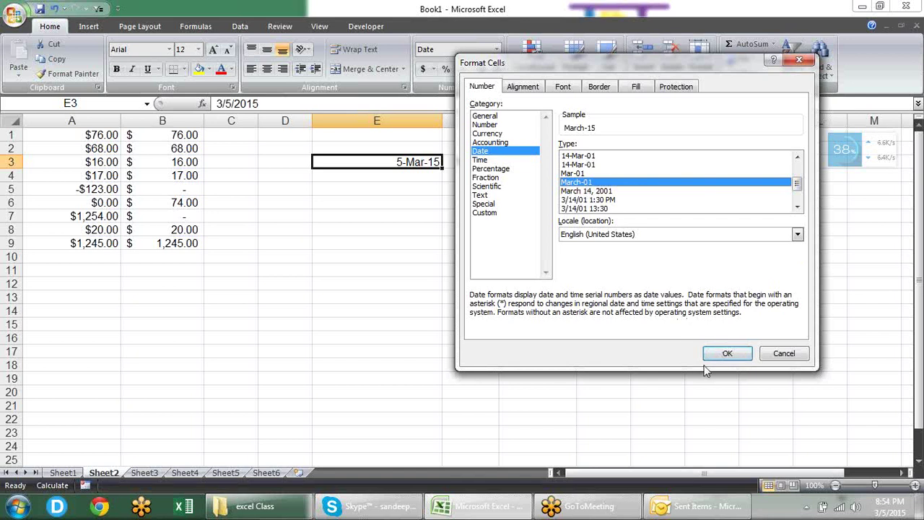
{"action": "left_click", "coordinate": [725, 353]}
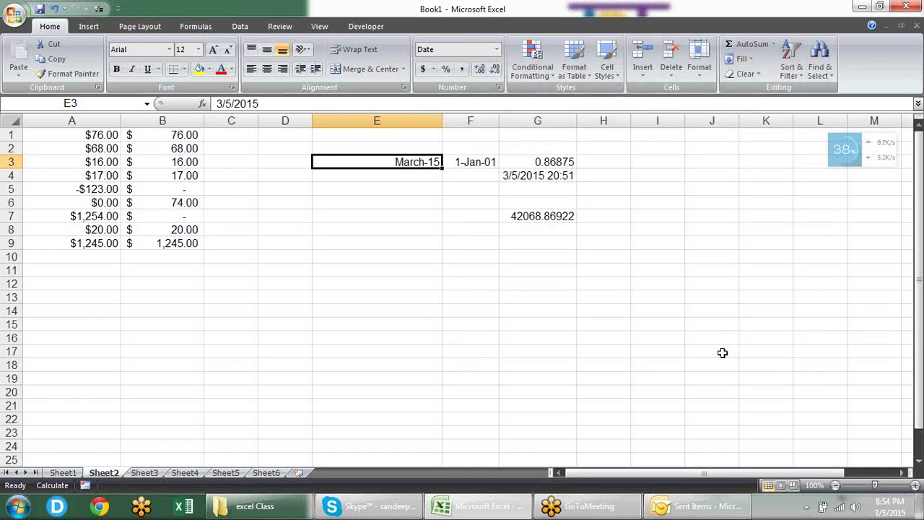
{"action": "left_click", "coordinate": [528, 158]}
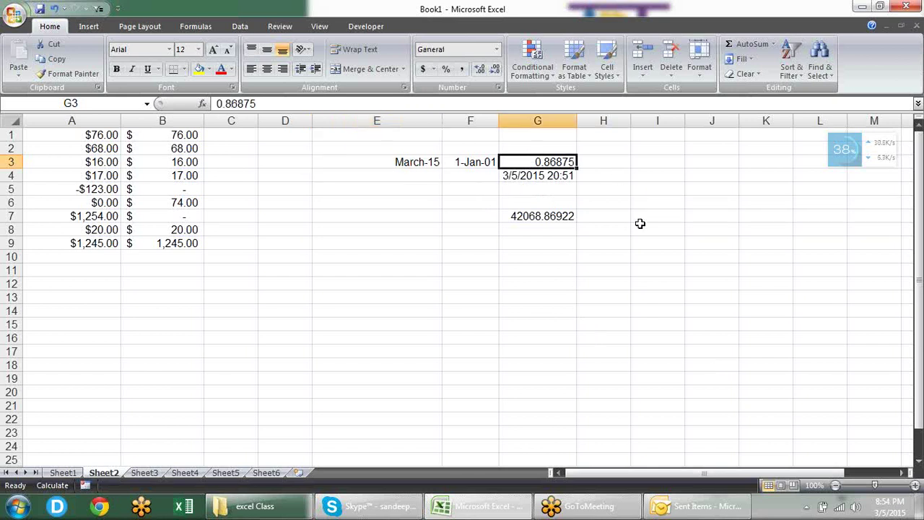
Step: Format G3 with the 24-hour time style so it shows 20:51
{"action": "key", "text": "ctrl+1"}
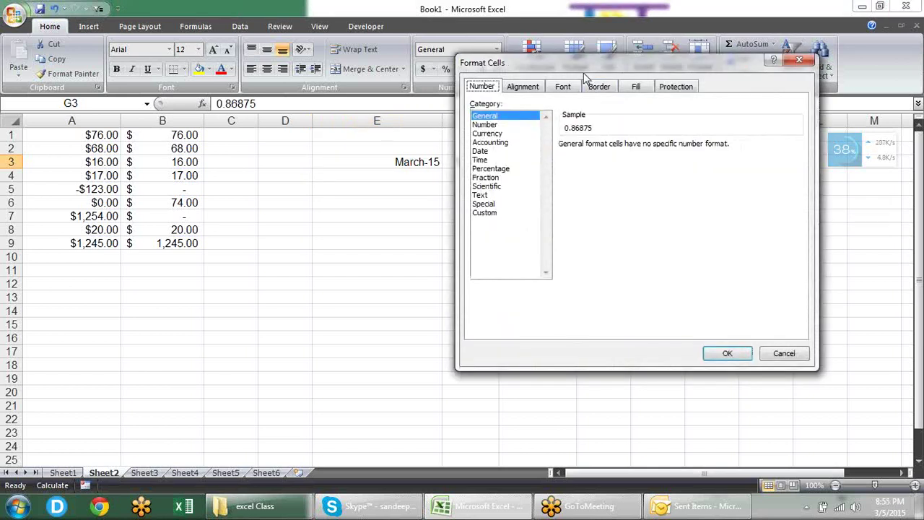
{"action": "left_click_drag", "start_coordinate": [581, 63], "coordinate": [235, 127]}
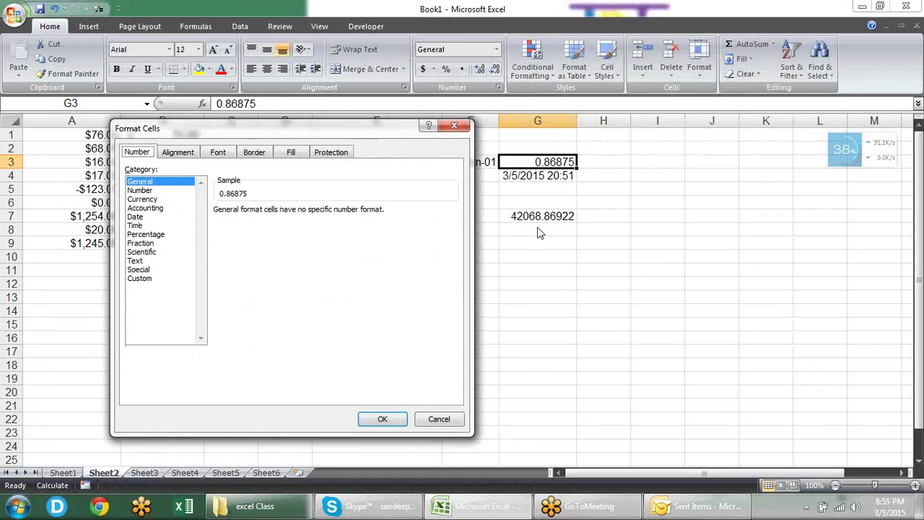
{"action": "left_click", "coordinate": [172, 225]}
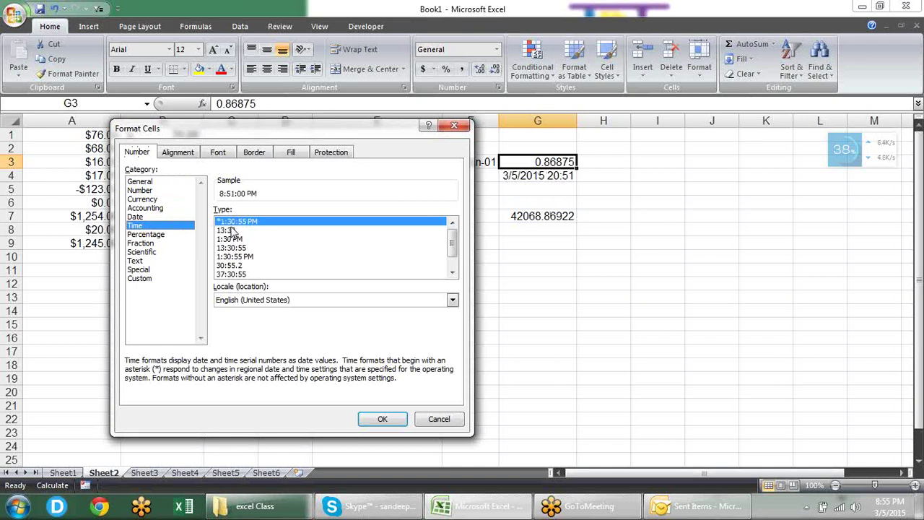
{"action": "left_click", "coordinate": [231, 231]}
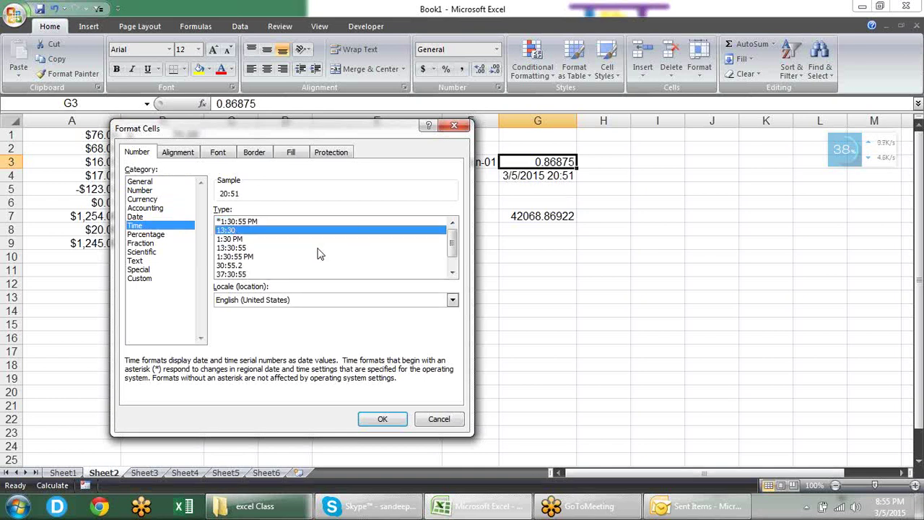
{"action": "left_click", "coordinate": [386, 419]}
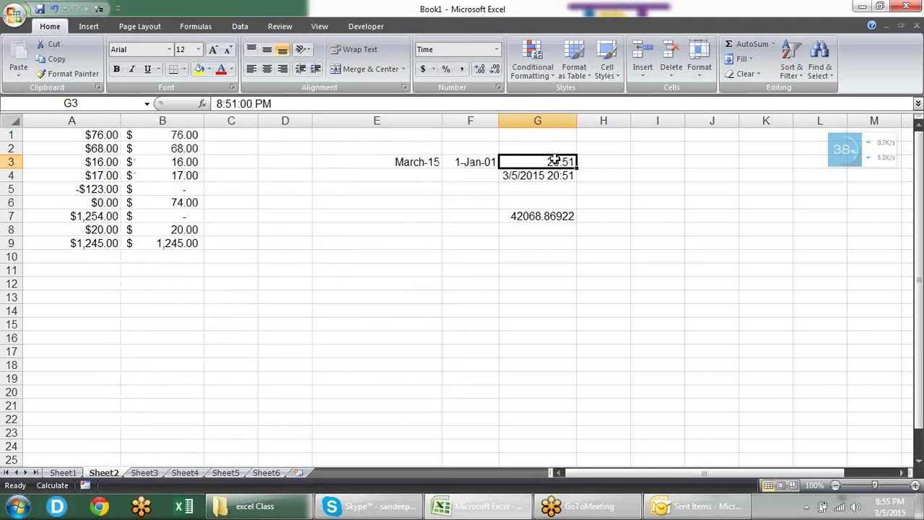
Step: Change G3 to the 1:30:55 PM time type, displaying 8:51:00 PM
{"action": "key", "text": "ctrl+1"}
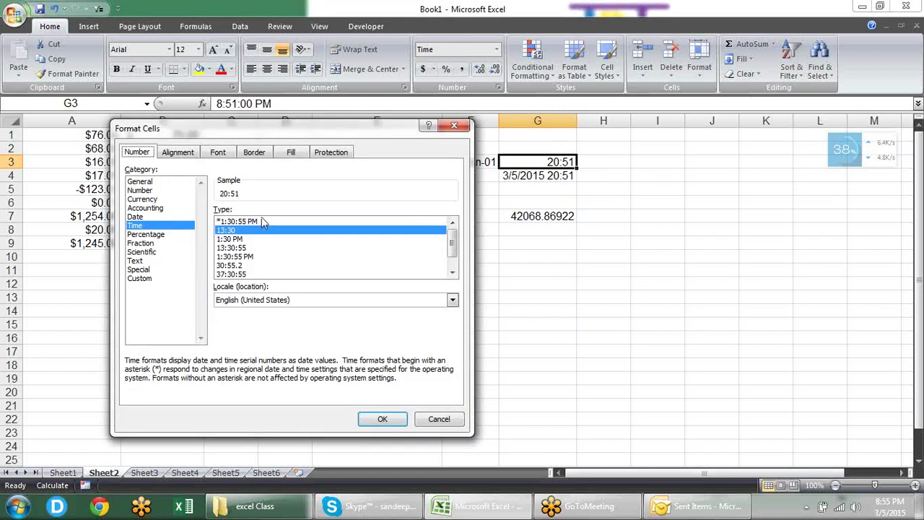
{"action": "left_click", "coordinate": [260, 222]}
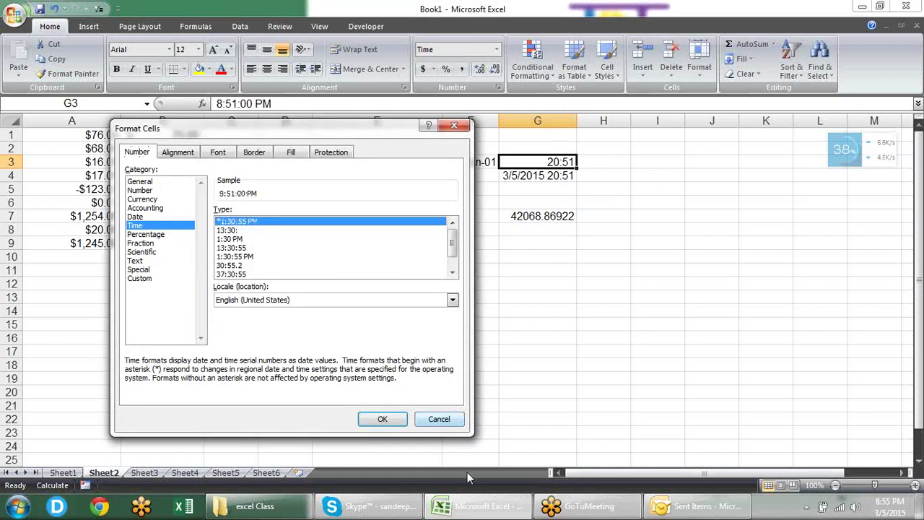
{"action": "left_click", "coordinate": [383, 418]}
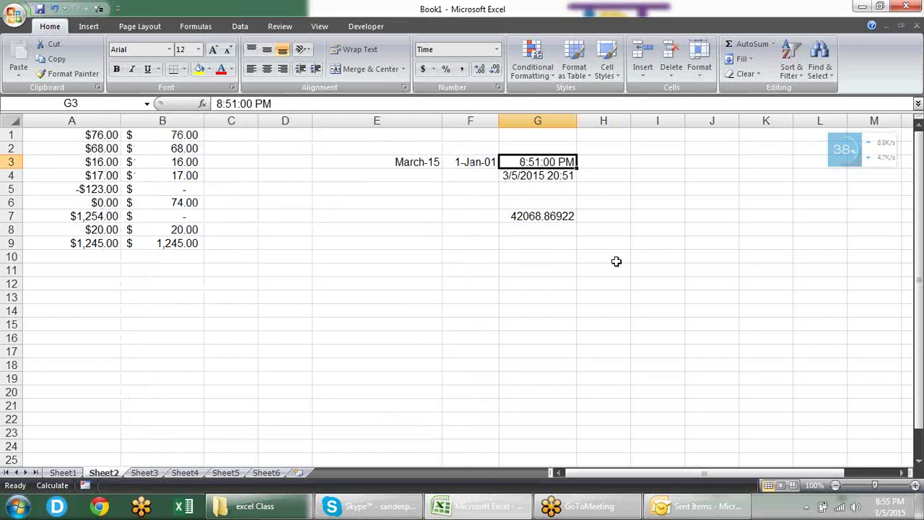
{"action": "key", "text": "ctrl+1"}
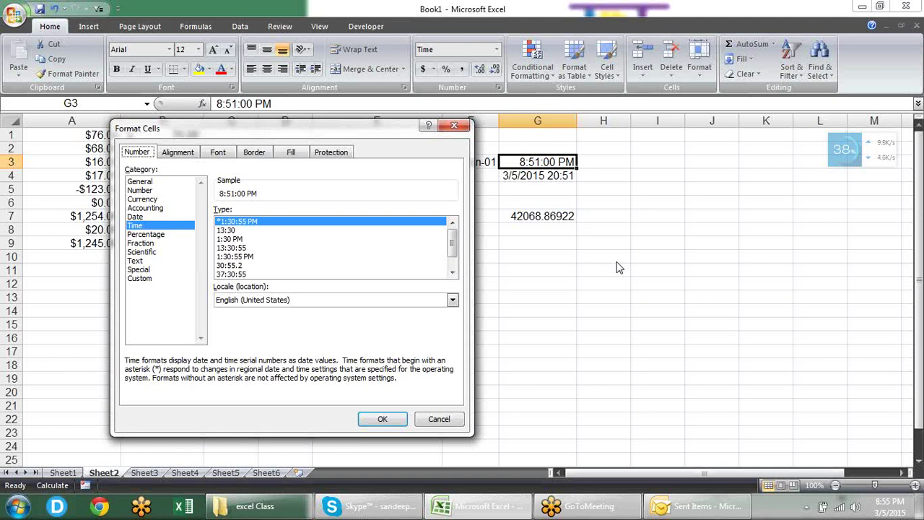
Step: Apply the elapsed-hours format to G3, then reset it to General to show 0.86875
{"action": "left_click", "coordinate": [228, 275]}
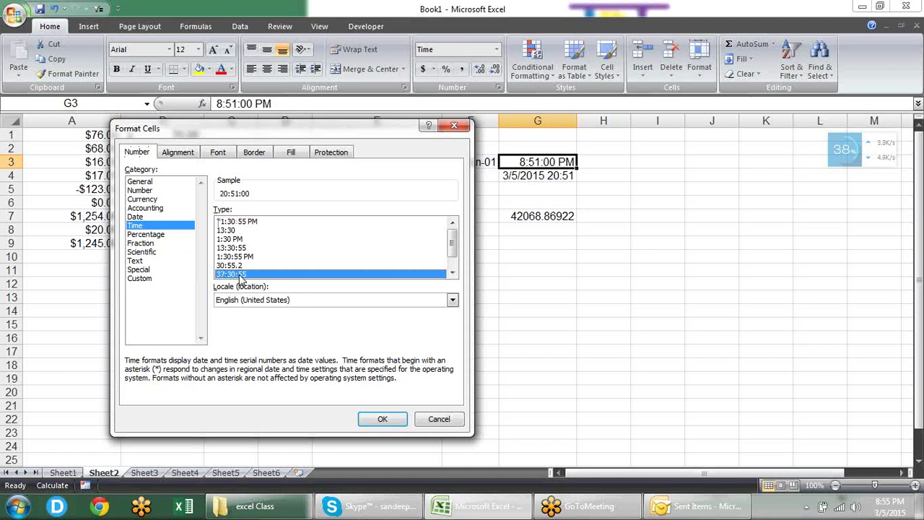
{"action": "left_click", "coordinate": [377, 416]}
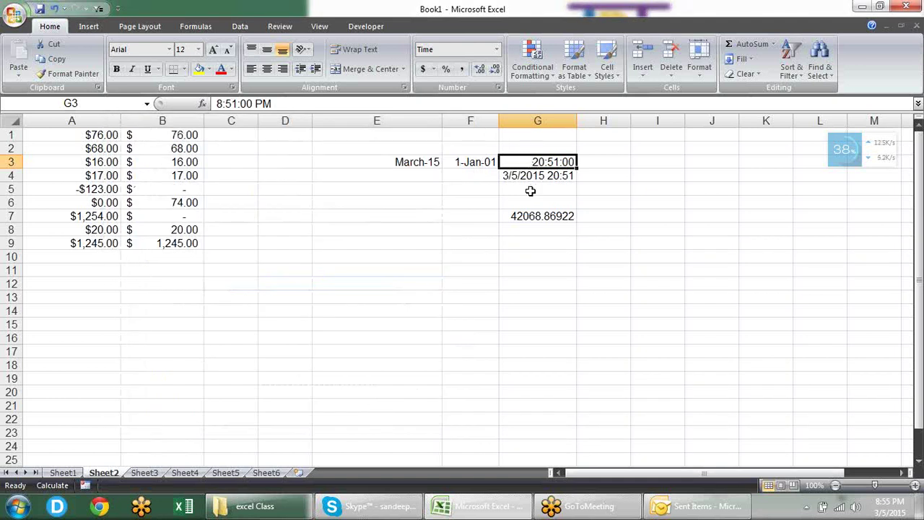
{"action": "key", "text": "F2"}
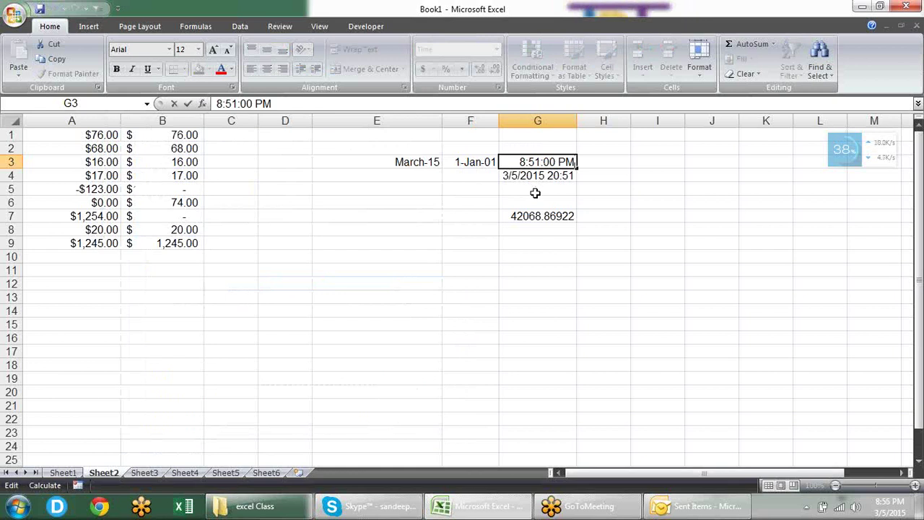
{"action": "key", "text": "Escape"}
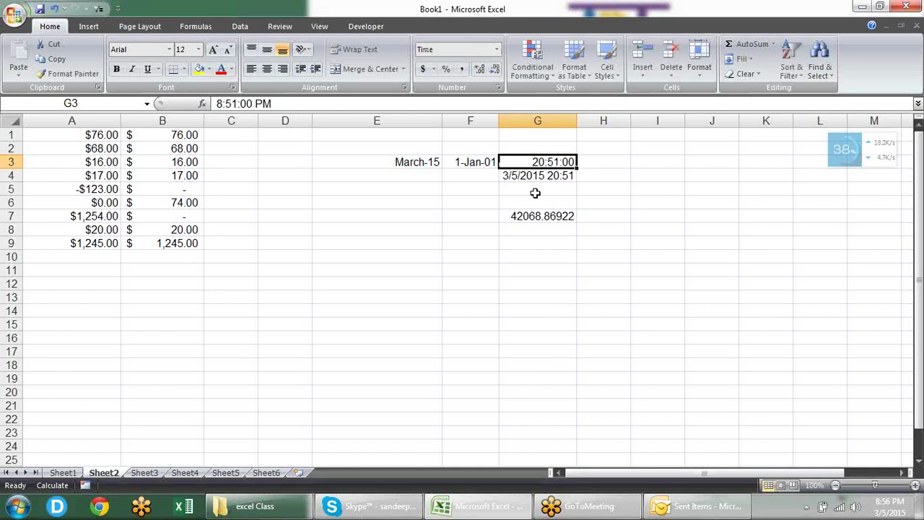
{"action": "key", "text": "ctrl+shift+grave"}
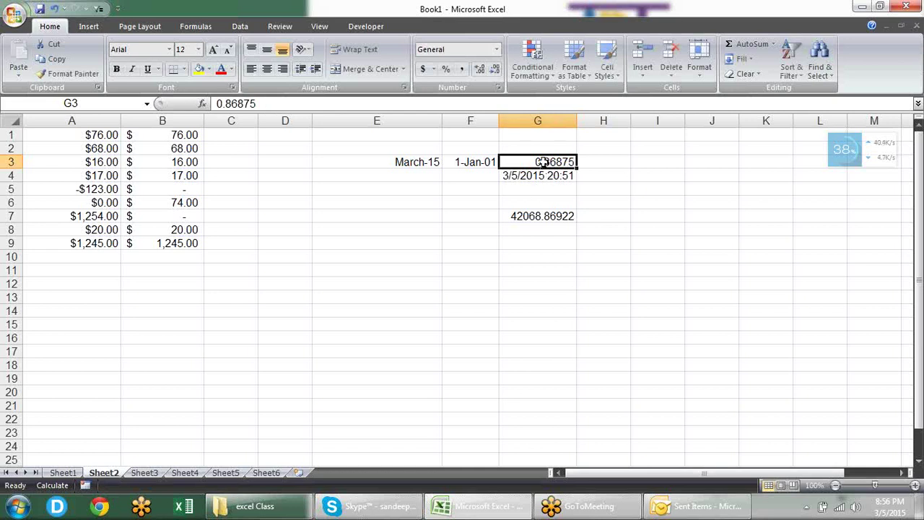
Step: Change the value in G3 from 0.86875 to 1.86875
{"action": "double_click", "coordinate": [542, 160]}
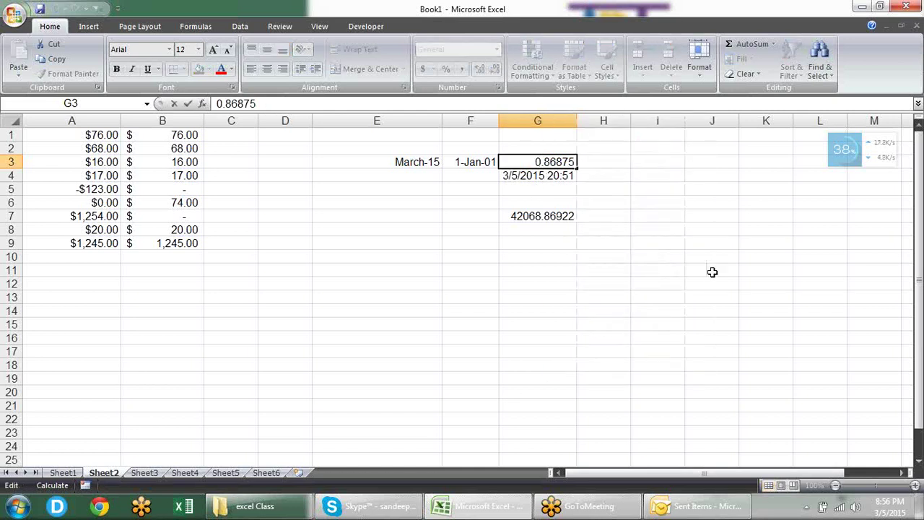
{"action": "key", "text": "BackSpace"}
{"action": "type", "text": "1"}
{"action": "key", "text": "Return"}
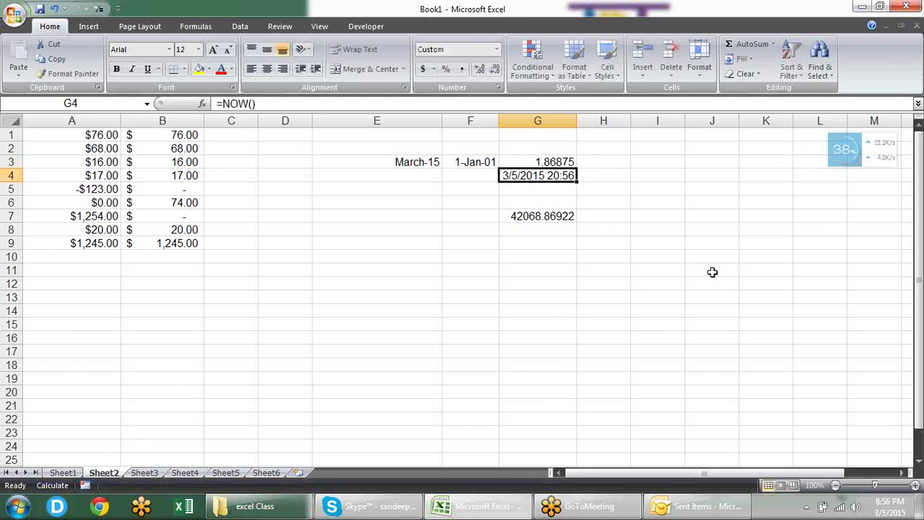
{"action": "key", "text": "Up"}
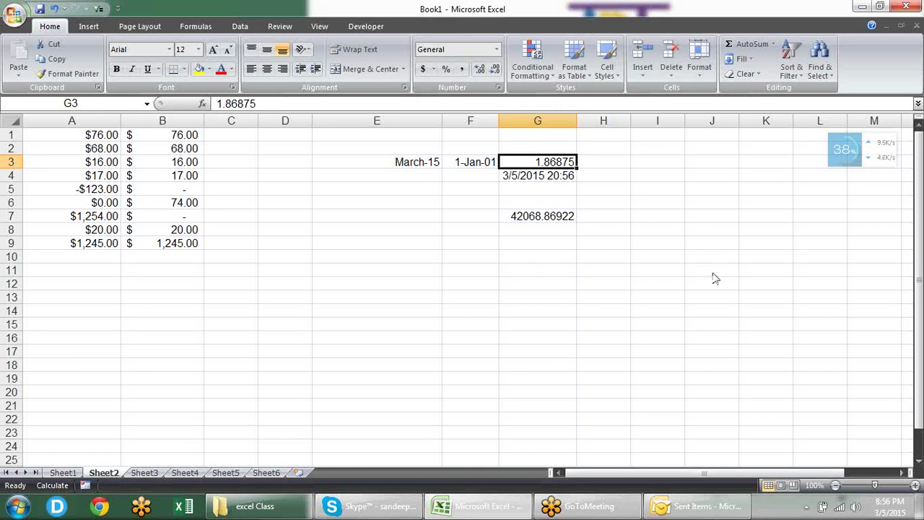
Step: Give G3 the 37:30:55 elapsed-hours time format so it reads 44:51:00
{"action": "key", "text": "ctrl+1"}
{"action": "left_click", "coordinate": [140, 226]}
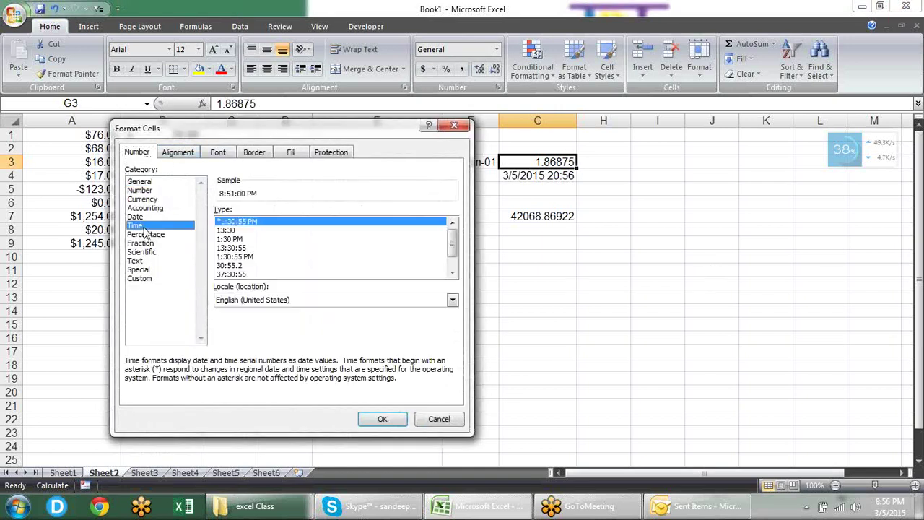
{"action": "left_click", "coordinate": [238, 275]}
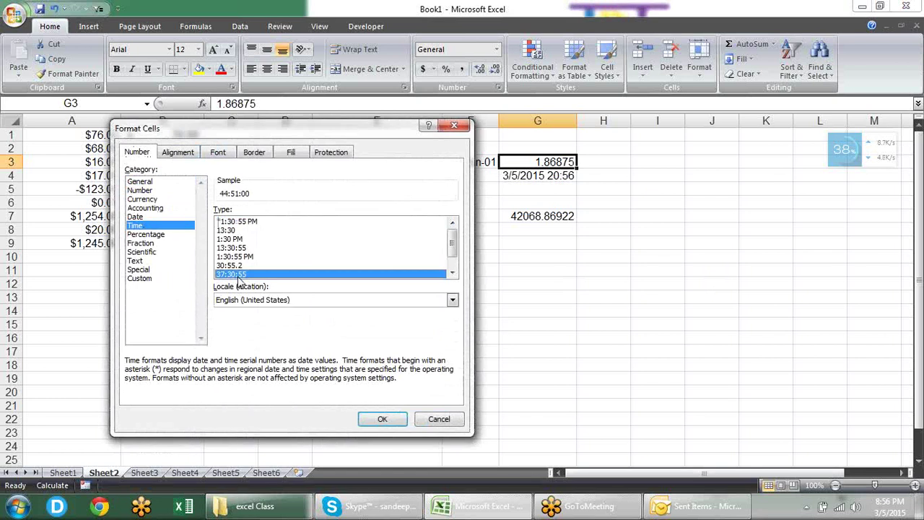
{"action": "left_click", "coordinate": [386, 417]}
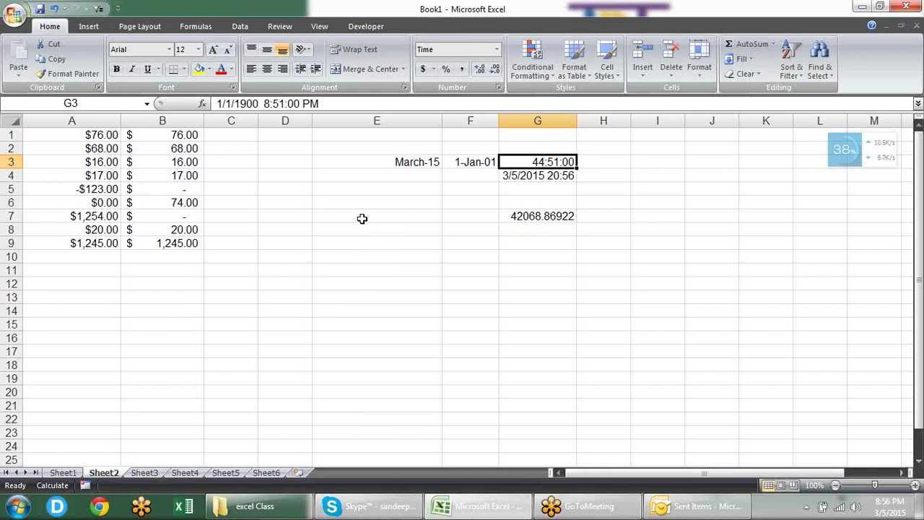
{"action": "left_click", "coordinate": [374, 199]}
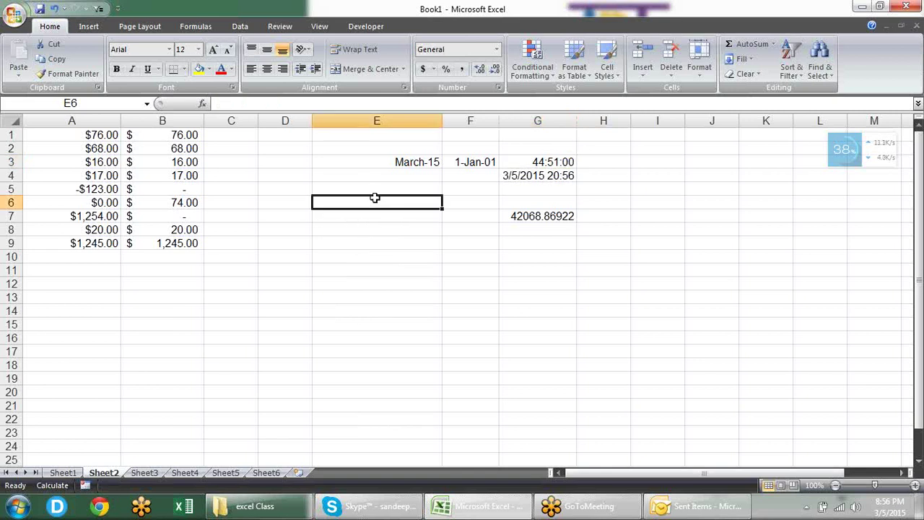
Step: Preview the Percentage format for E6 without applying it
{"action": "key", "text": "ctrl+1"}
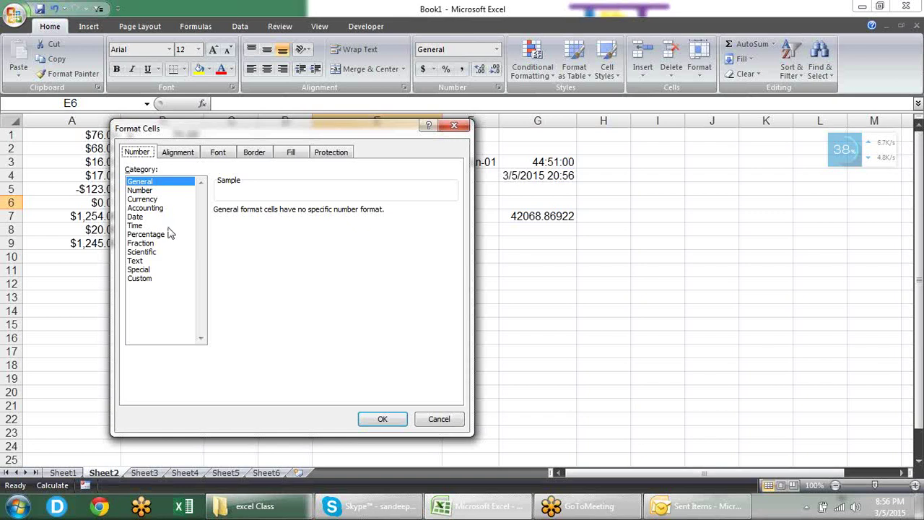
{"action": "left_click", "coordinate": [165, 237]}
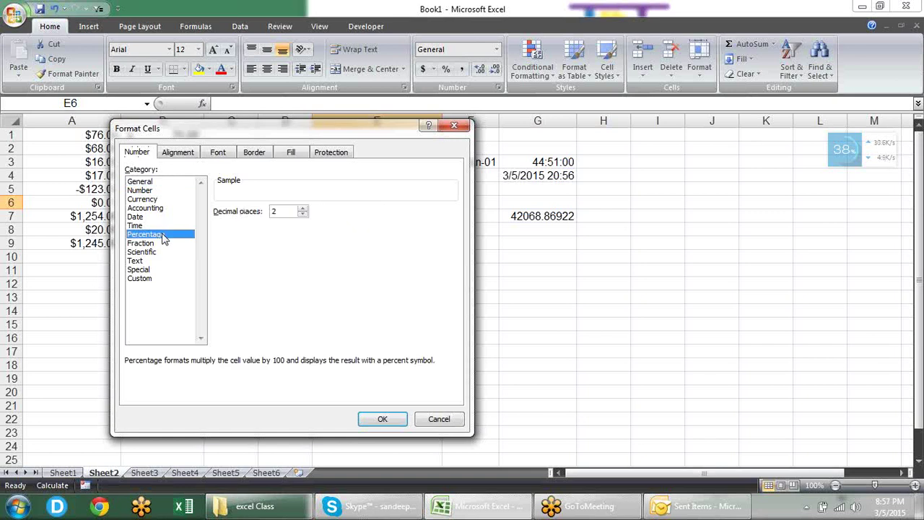
{"action": "key", "text": "Return"}
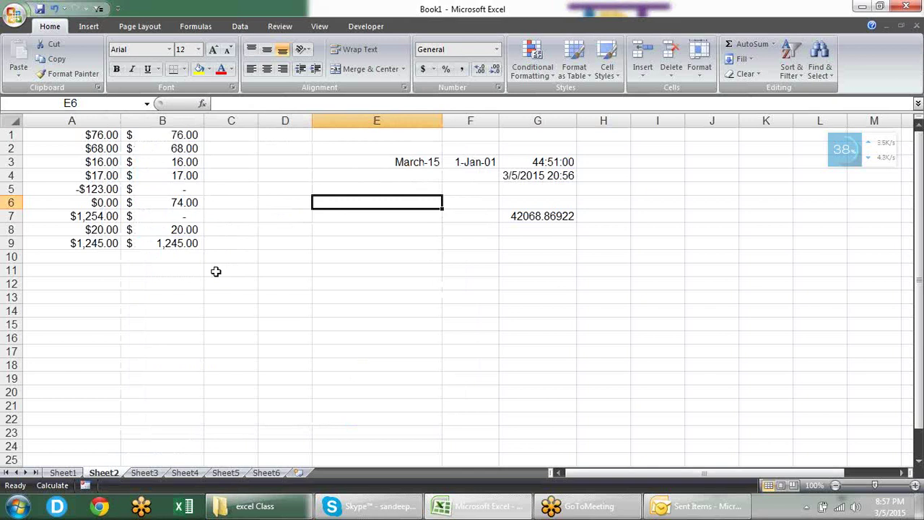
Step: Enter the values 1, 2 and 3 in E6, E7 and E8
{"action": "type", "text": "1"}
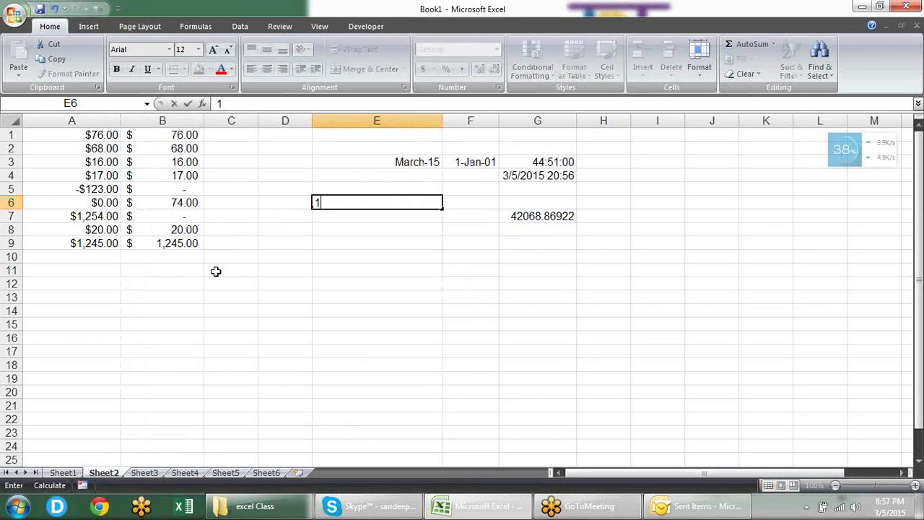
{"action": "key", "text": "Return"}
{"action": "type", "text": "2"}
{"action": "key", "text": "Return"}
{"action": "type", "text": "3"}
{"action": "key", "text": "Return"}
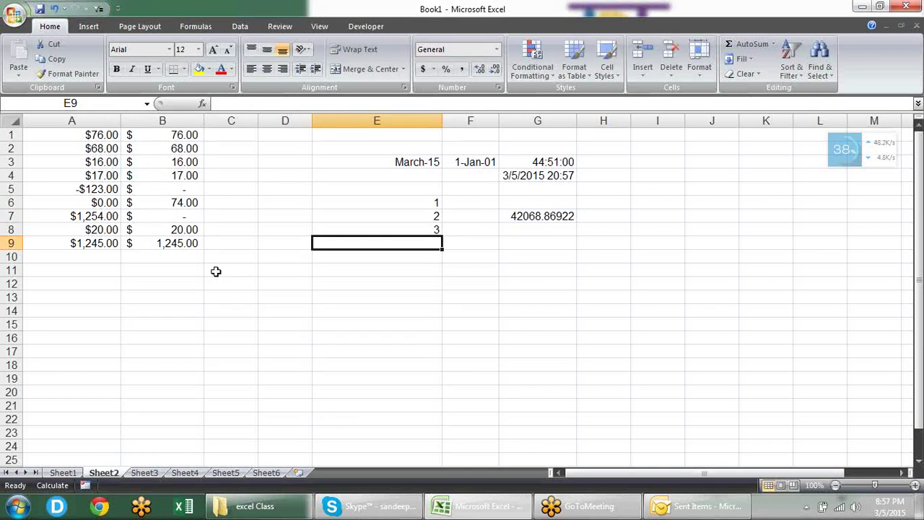
{"action": "key", "text": "Up"}
{"action": "key", "text": "Up"}
{"action": "key", "text": "Up"}
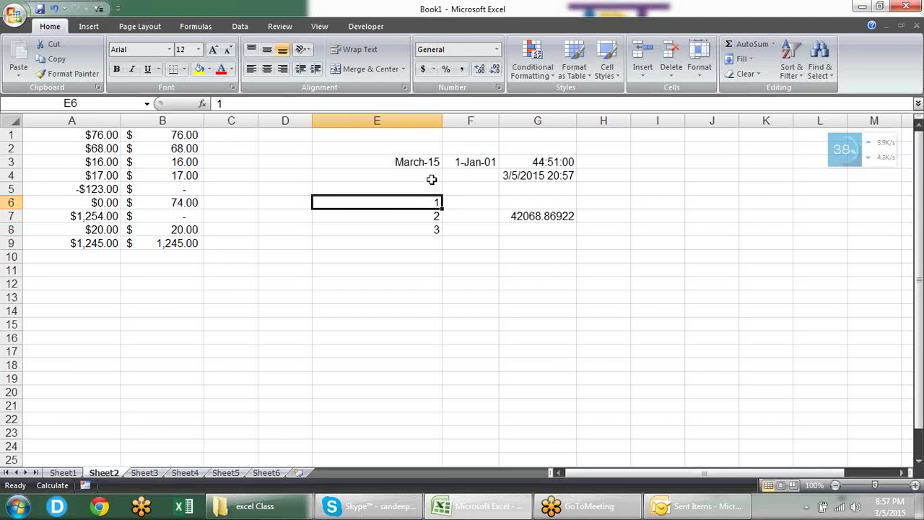
{"action": "left_click", "coordinate": [446, 71]}
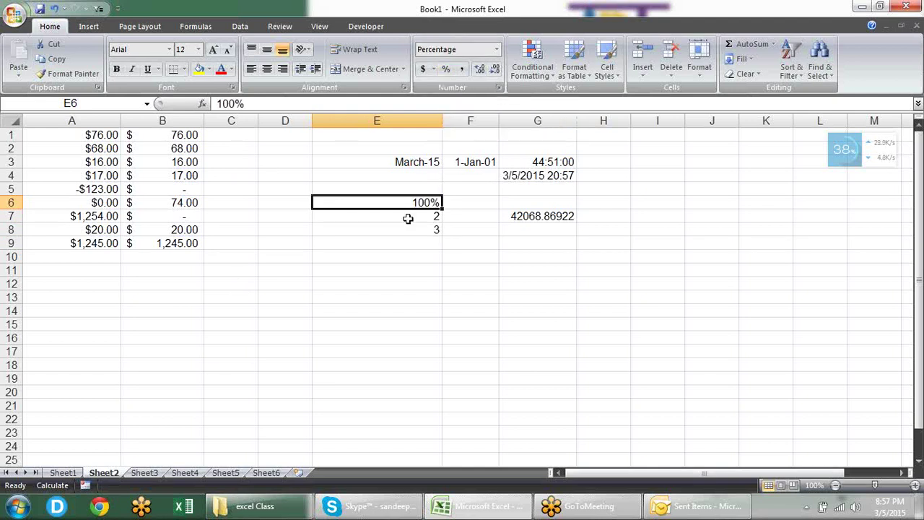
{"action": "left_click_drag", "start_coordinate": [408, 219], "coordinate": [411, 229]}
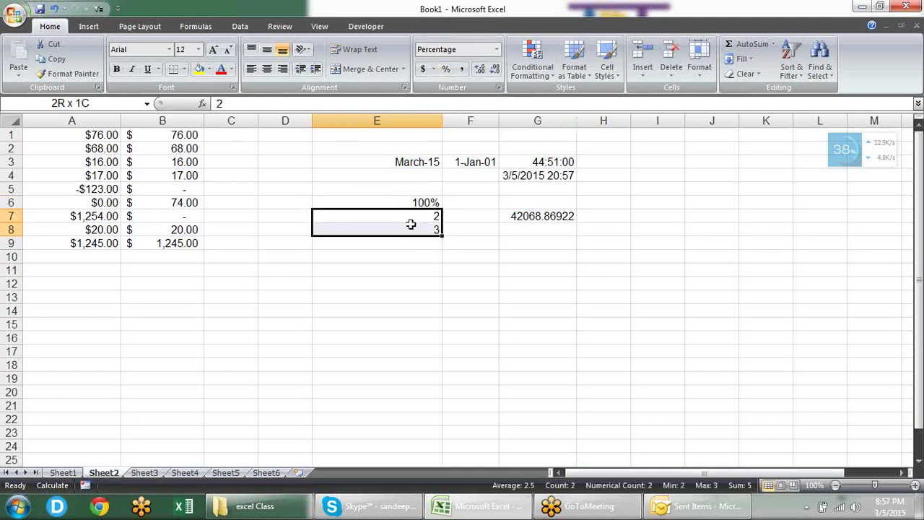
{"action": "left_click", "coordinate": [447, 72]}
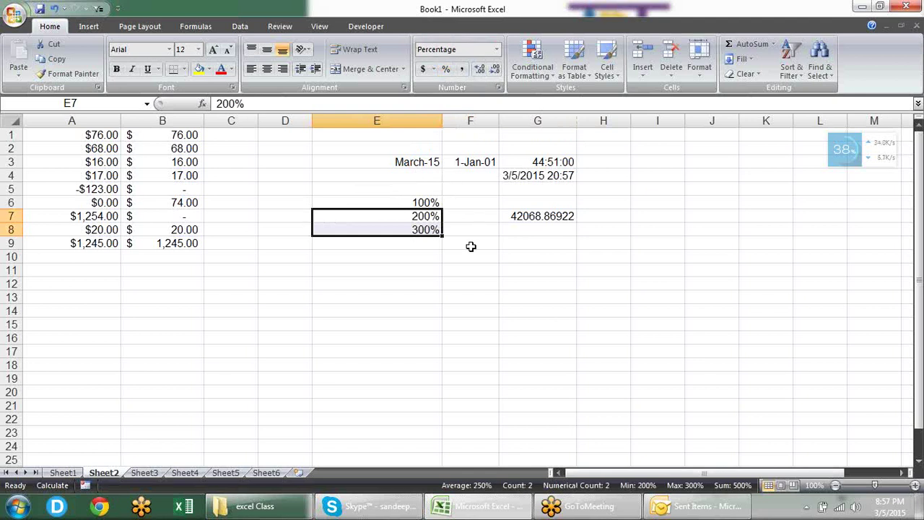
{"action": "left_click", "coordinate": [469, 201]}
{"action": "type", "text": "5"}
{"action": "key", "text": "Tab"}
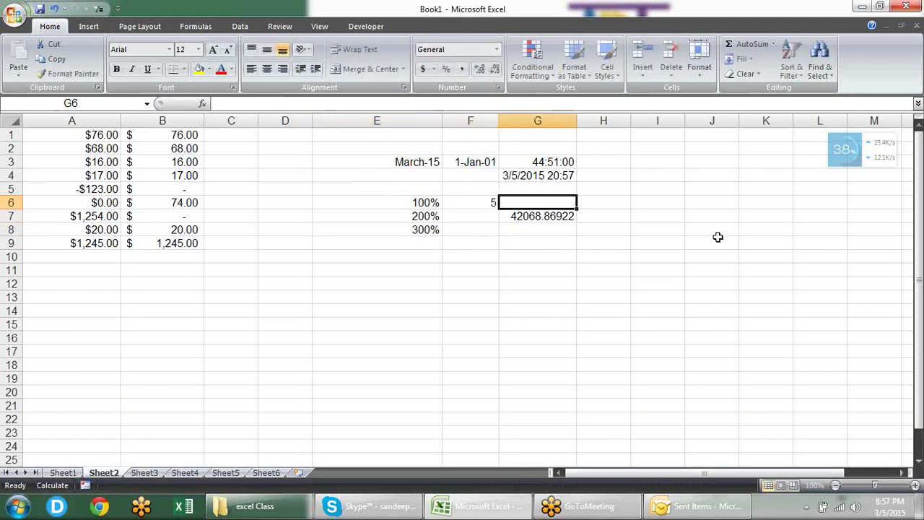
{"action": "key", "text": "Right"}
{"action": "key", "text": "Left"}
{"action": "type", "text": "="}
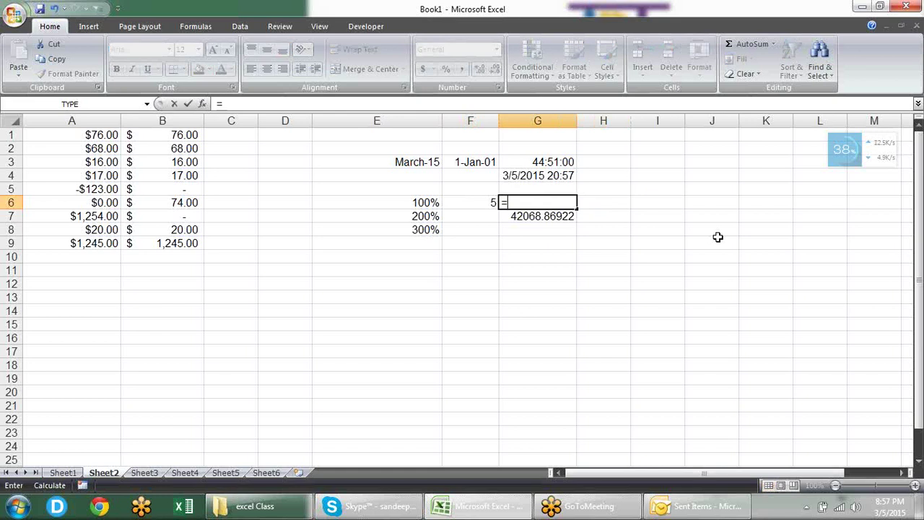
{"action": "key", "text": "Left"}
{"action": "key", "text": "Left"}
{"action": "type", "text": "*"}
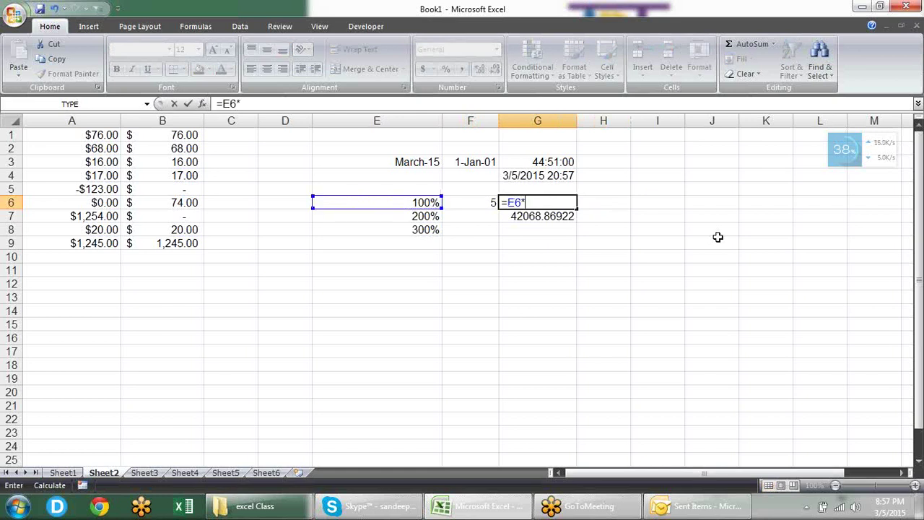
{"action": "key", "text": "Left"}
{"action": "key", "text": "Return"}
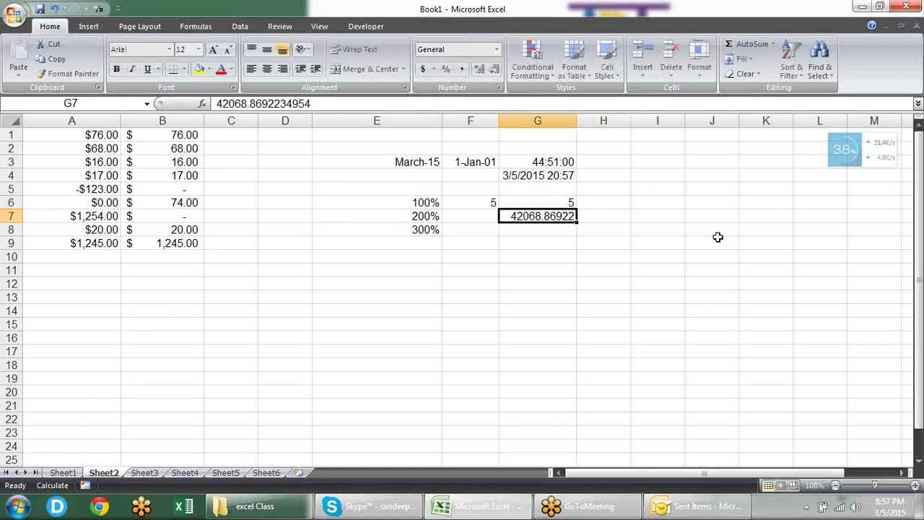
{"action": "key", "text": "Up"}
{"action": "key", "text": "Left"}
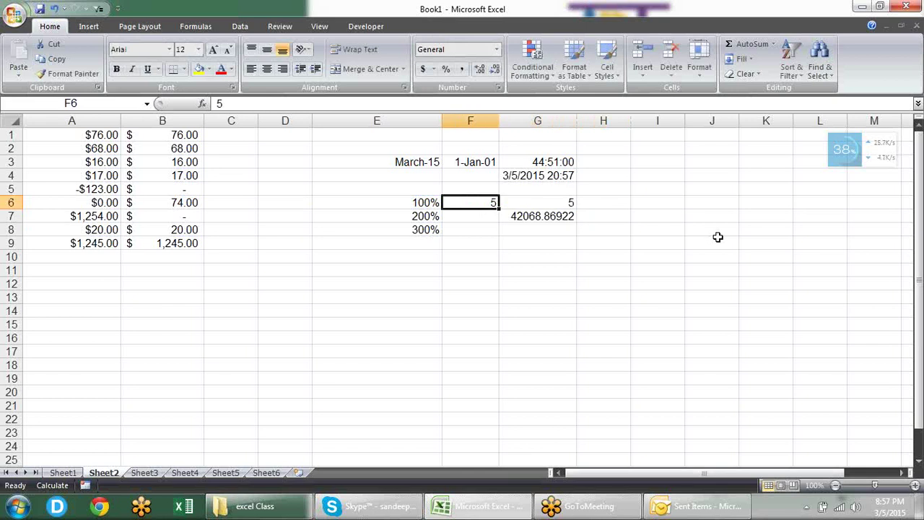
{"action": "key", "text": "Left"}
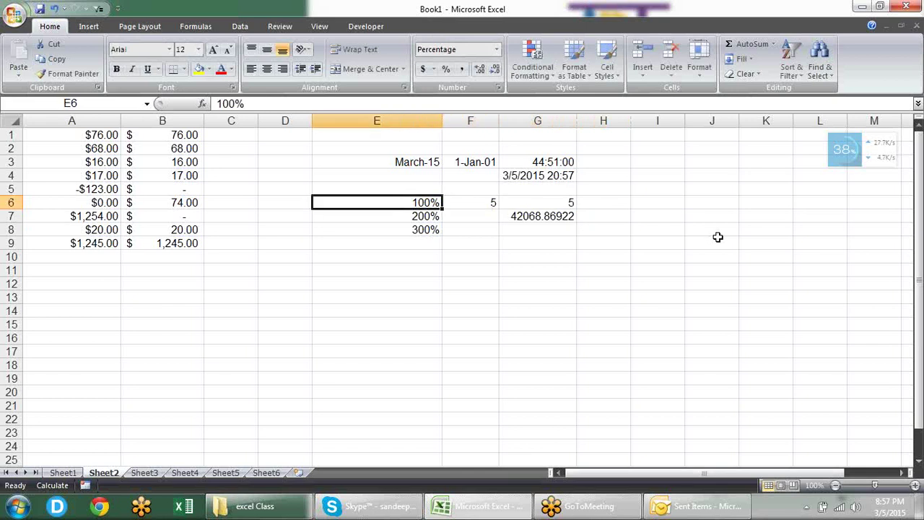
{"action": "key", "text": "Right"}
{"action": "key", "text": "Right"}
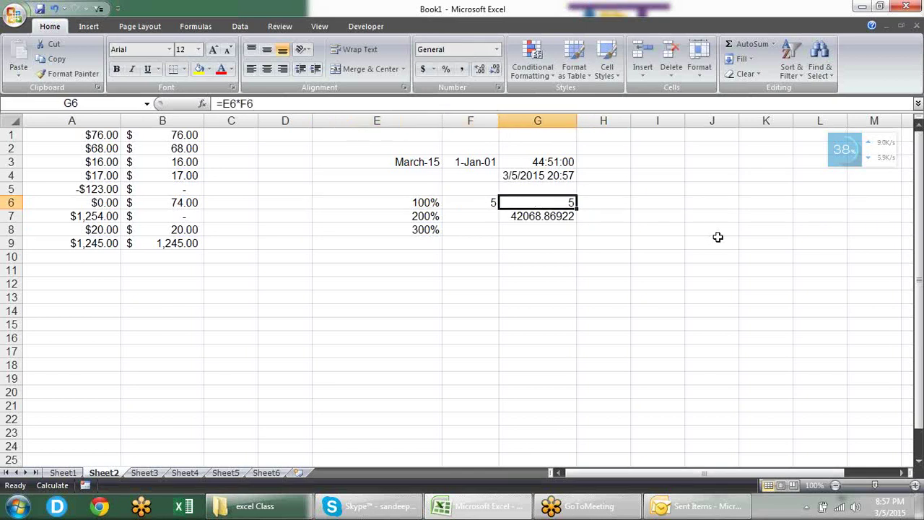
{"action": "key", "text": "Left"}
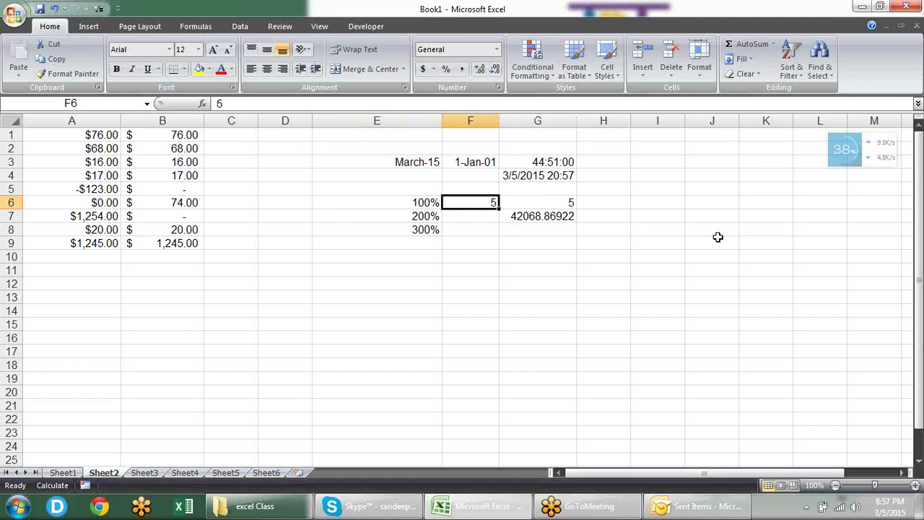
{"action": "key", "text": "Down"}
{"action": "key", "text": "Left"}
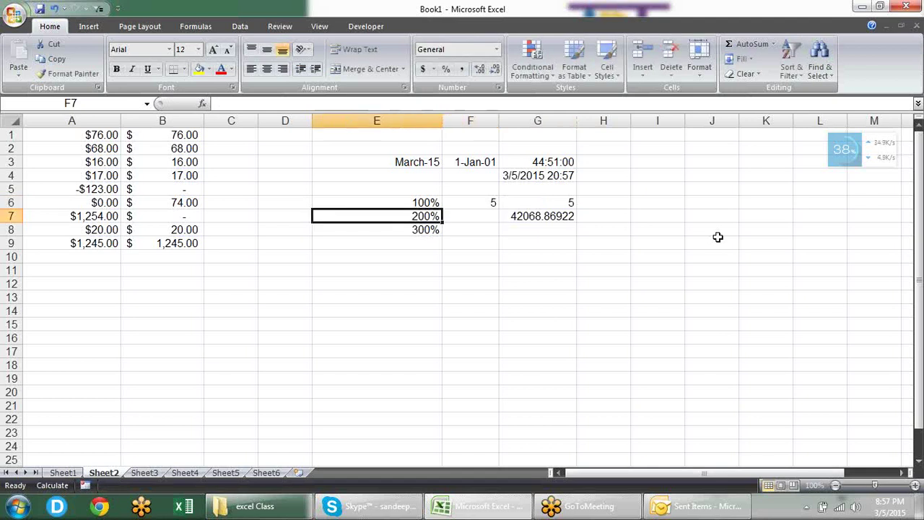
{"action": "key", "text": "Up"}
{"action": "key", "text": "shift+Down"}
{"action": "key", "text": "shift+Down"}
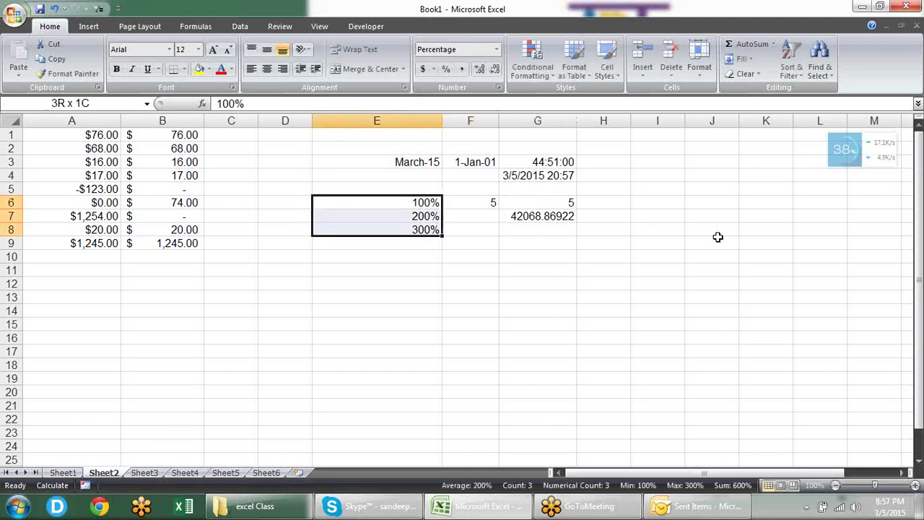
{"action": "key", "text": "ctrl+shift+asciitilde"}
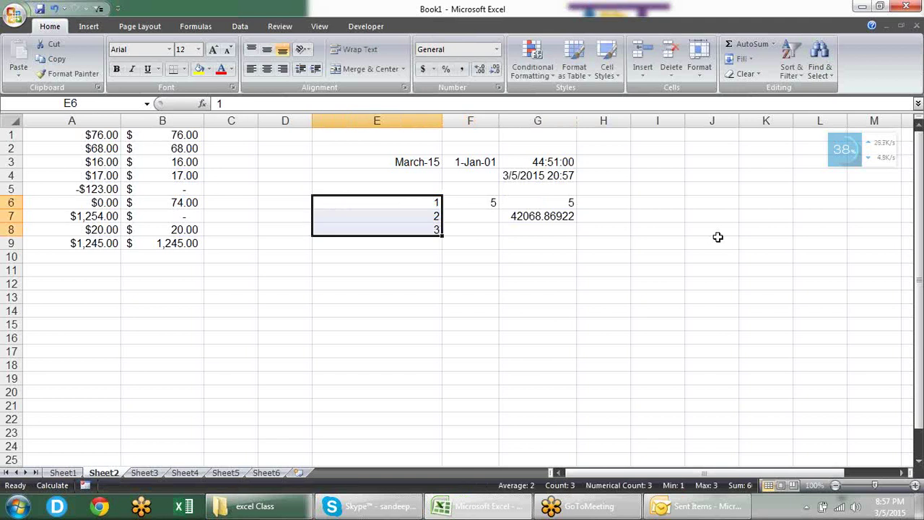
{"action": "key", "text": "Down"}
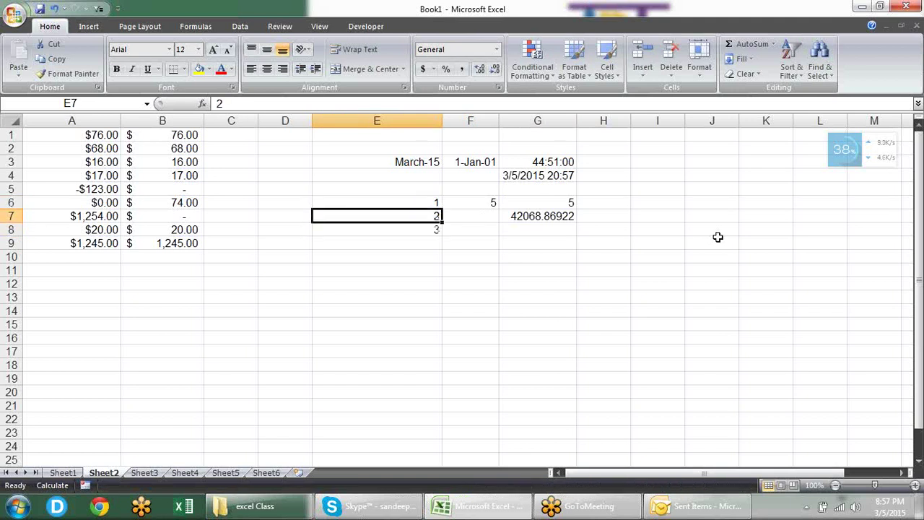
{"action": "key", "text": "Up"}
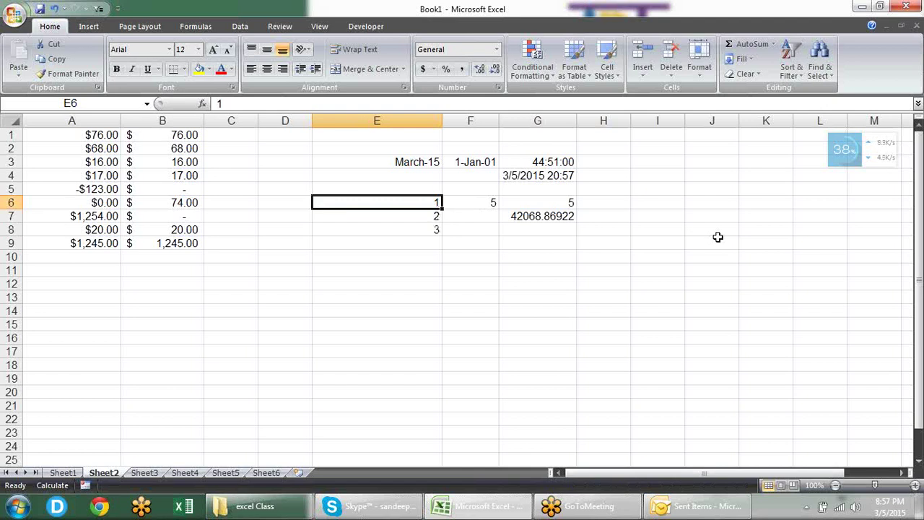
{"action": "key", "text": "Down"}
{"action": "key", "text": "Down"}
{"action": "key", "text": "Down"}
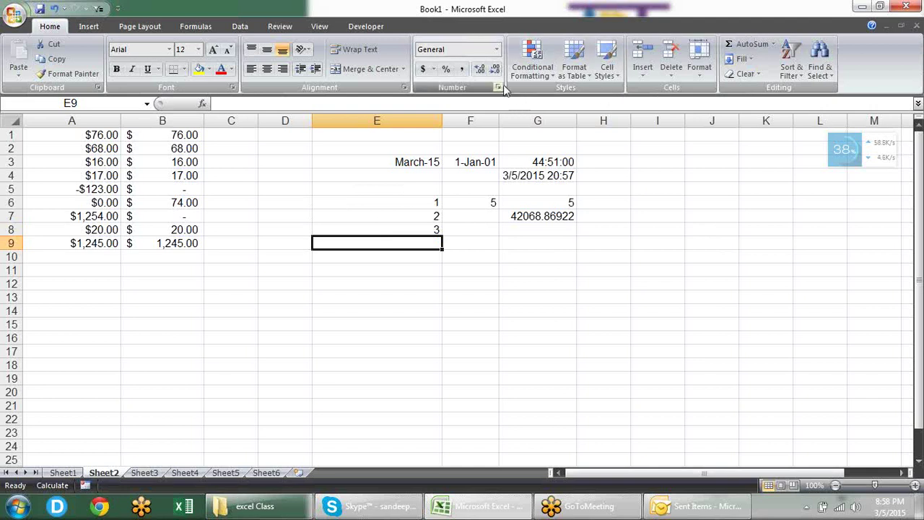
{"action": "left_click", "coordinate": [426, 212]}
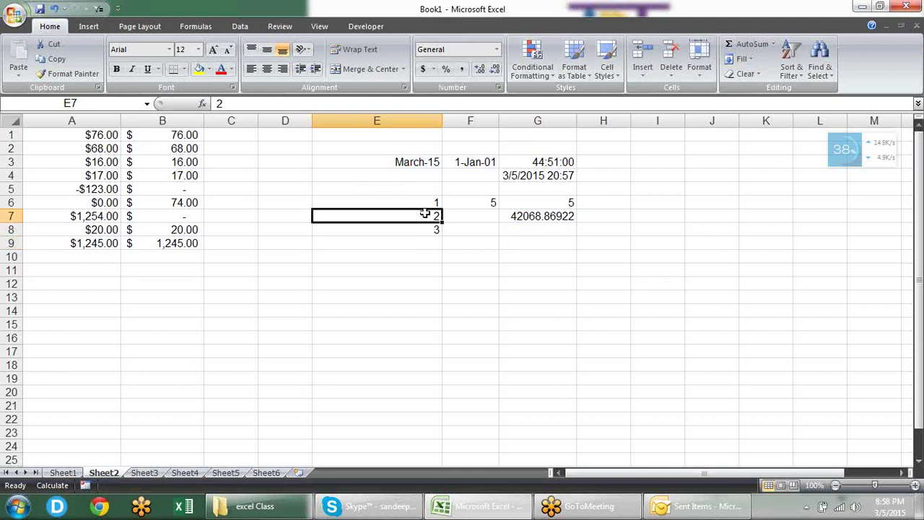
{"action": "left_click_drag", "start_coordinate": [423, 199], "coordinate": [427, 225]}
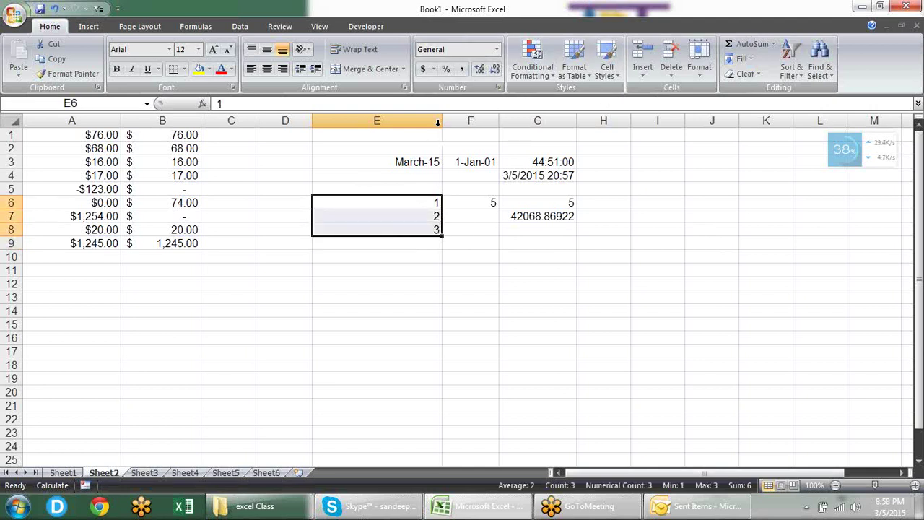
{"action": "left_click", "coordinate": [446, 69]}
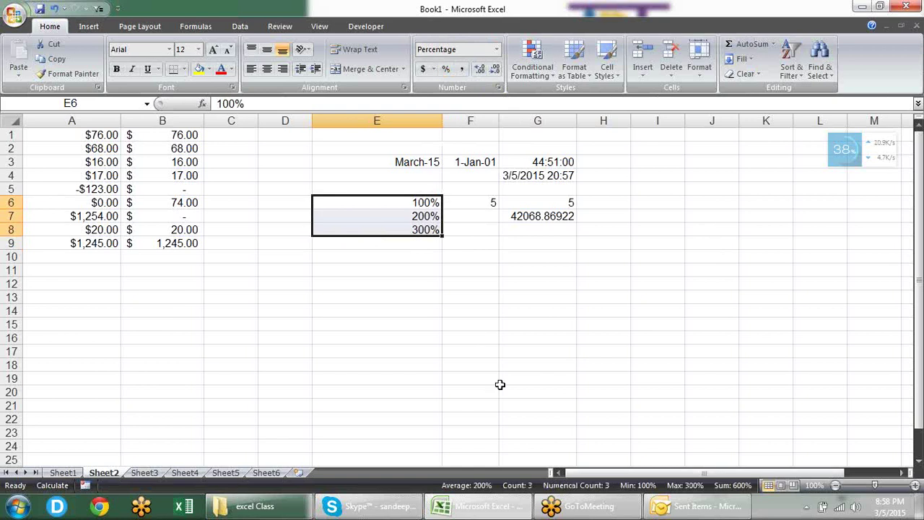
Step: Replace the value in E6 with 50%
{"action": "left_click", "coordinate": [494, 296]}
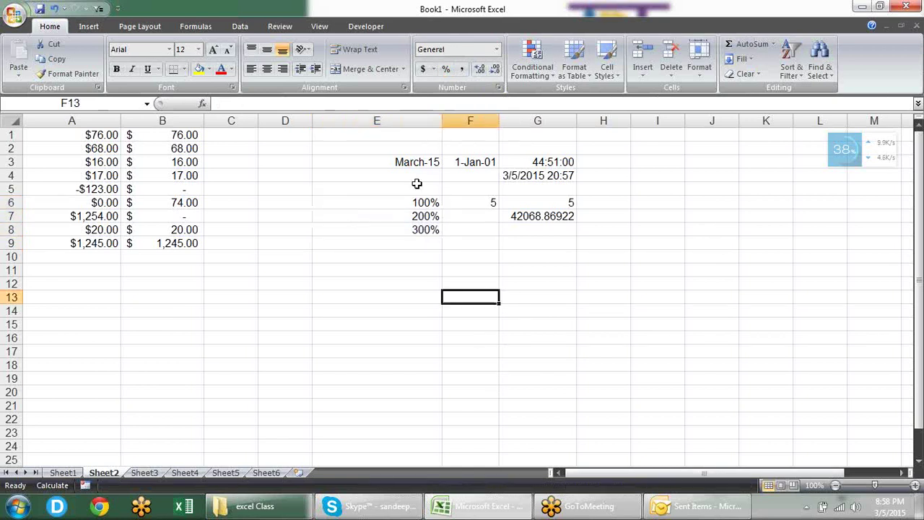
{"action": "left_click", "coordinate": [419, 204]}
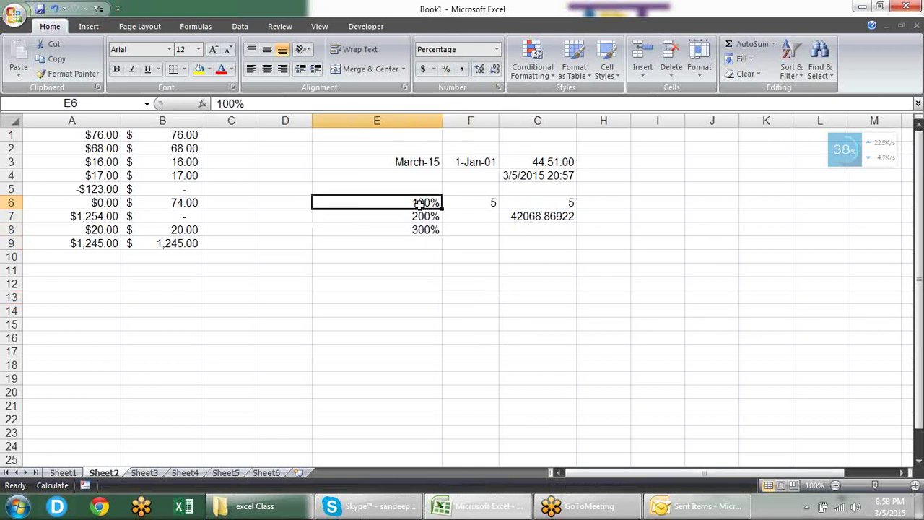
{"action": "type", "text": "50"}
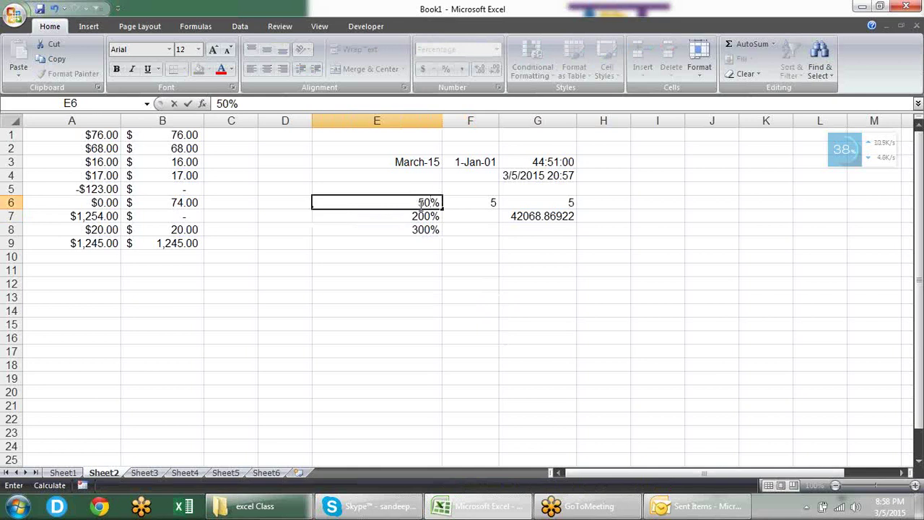
{"action": "key", "text": "Return"}
Step: Switch E6 to General format and back to Percentage, keeping 50%
{"action": "left_click", "coordinate": [419, 204]}
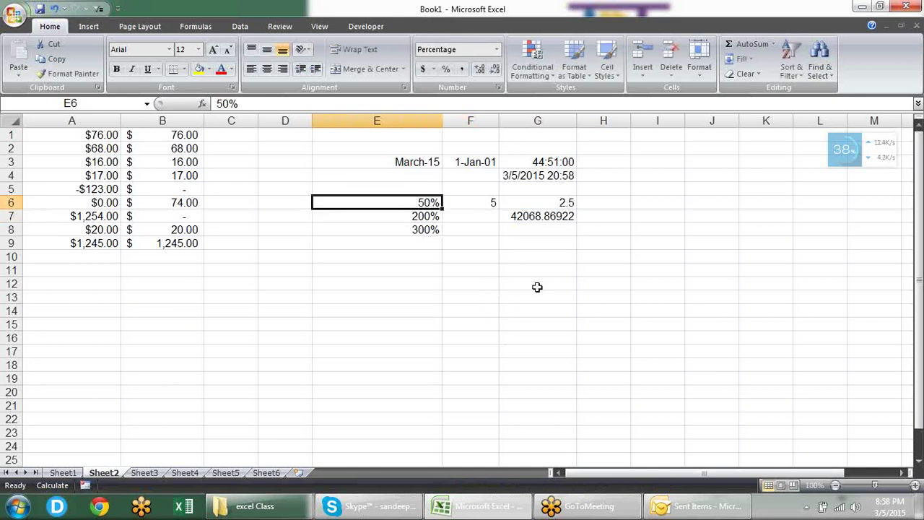
{"action": "key", "text": "ctrl+shift+asciitilde"}
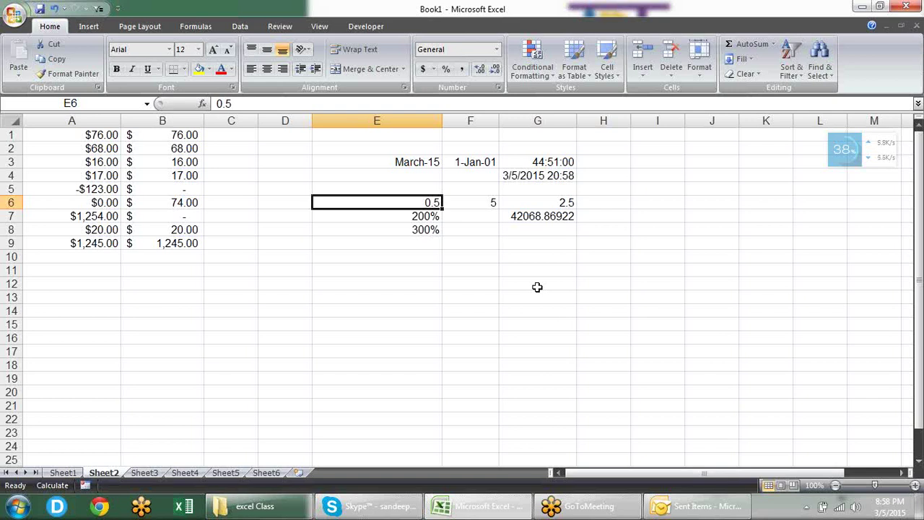
{"action": "key", "text": "ctrl+shift+5"}
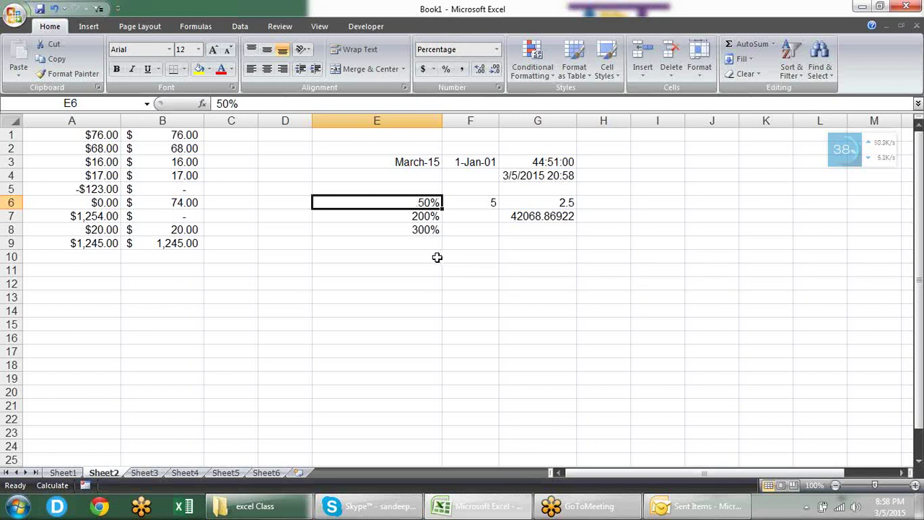
{"action": "left_click", "coordinate": [437, 258]}
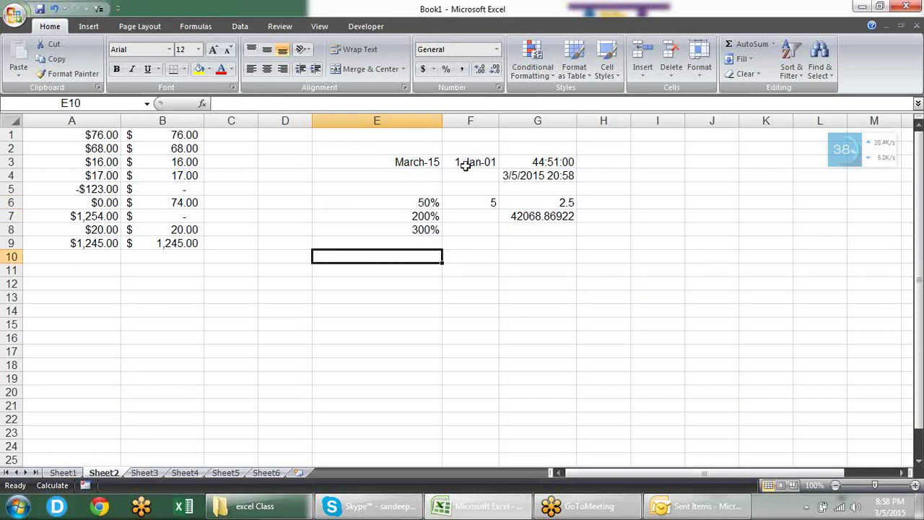
Step: Preview the Fraction number format category without applying it
{"action": "left_click", "coordinate": [497, 88]}
{"action": "left_click", "coordinate": [158, 244]}
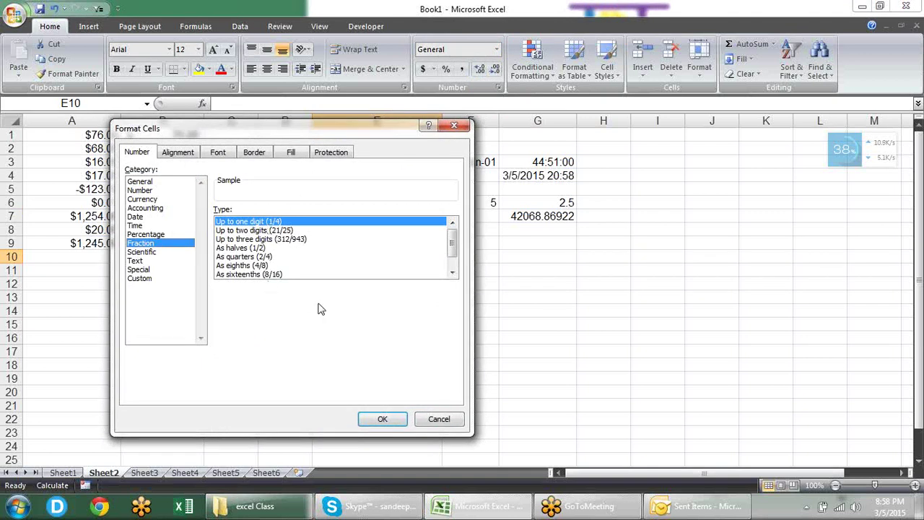
{"action": "key", "text": "Escape"}
Step: Apply the Up to one digit fraction format to G6, showing 2 1/2
{"action": "left_click", "coordinate": [543, 202]}
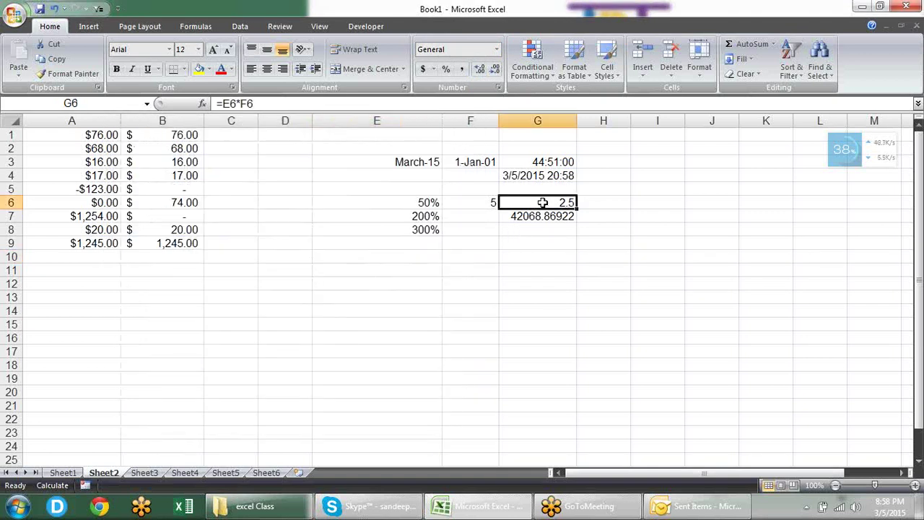
{"action": "key", "text": "ctrl+1"}
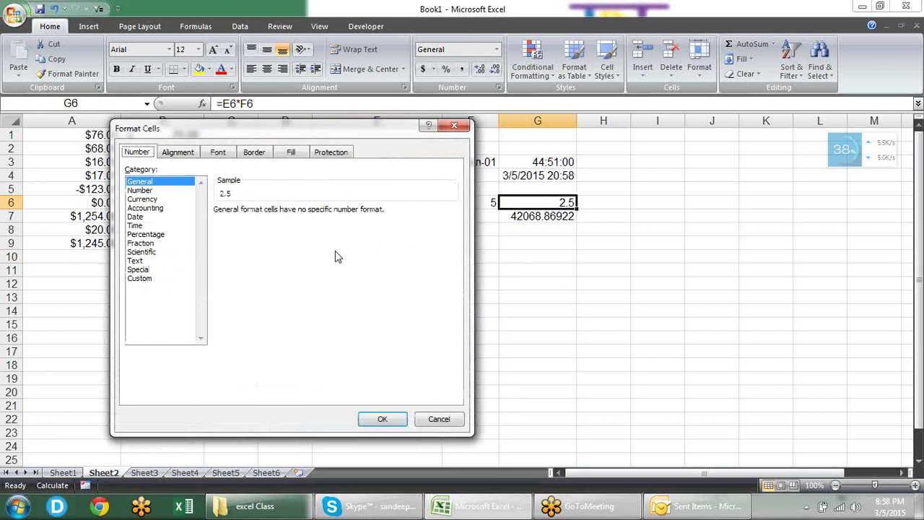
{"action": "left_click", "coordinate": [151, 242]}
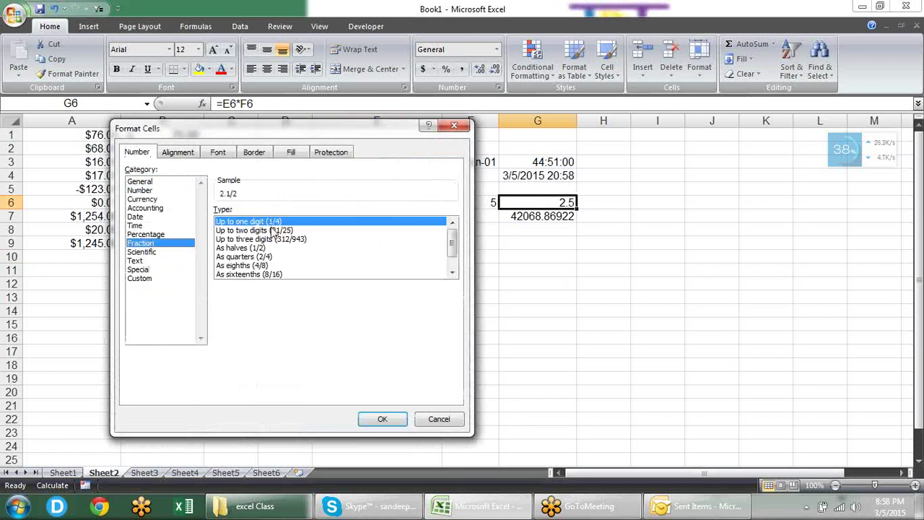
{"action": "left_click", "coordinate": [382, 417]}
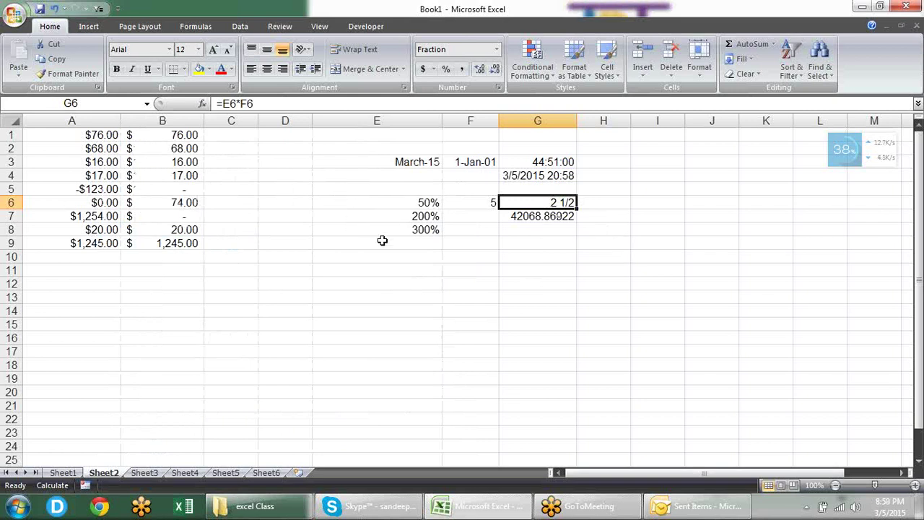
{"action": "left_click", "coordinate": [498, 87]}
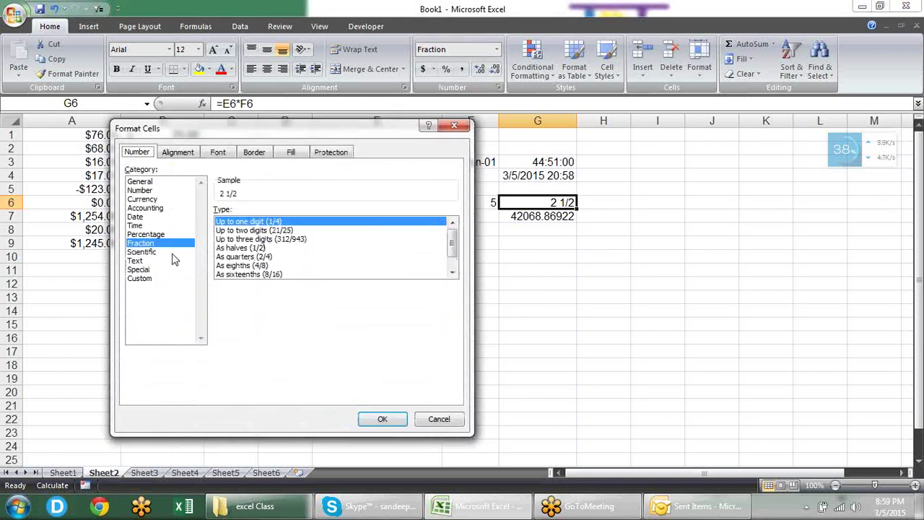
{"action": "left_click", "coordinate": [173, 254]}
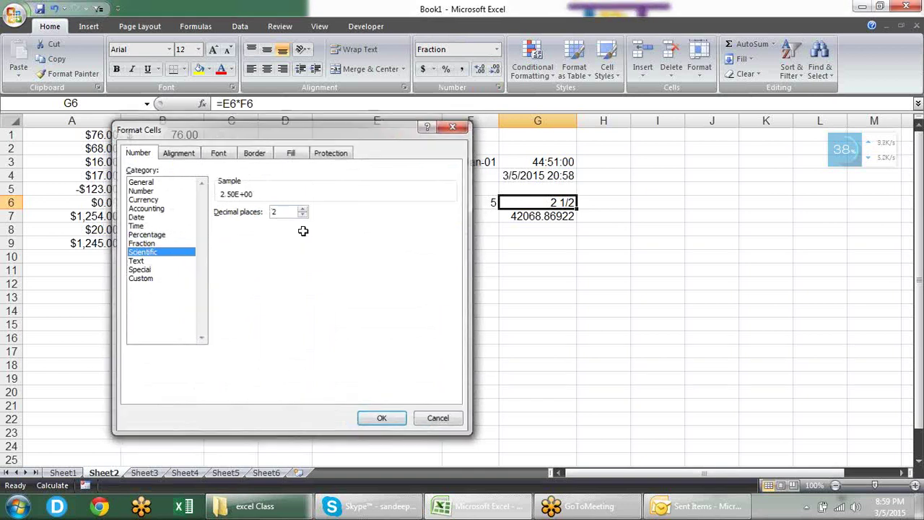
{"action": "key", "text": "Escape"}
{"action": "left_click", "coordinate": [291, 170]}
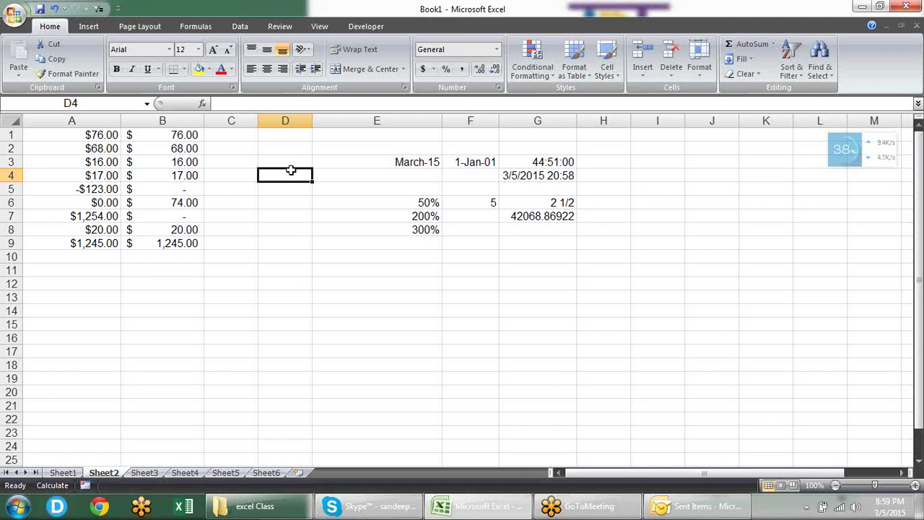
Step: Enter '002365 in D4 as text and extend the selection down column D
{"action": "type", "text": "'002"}
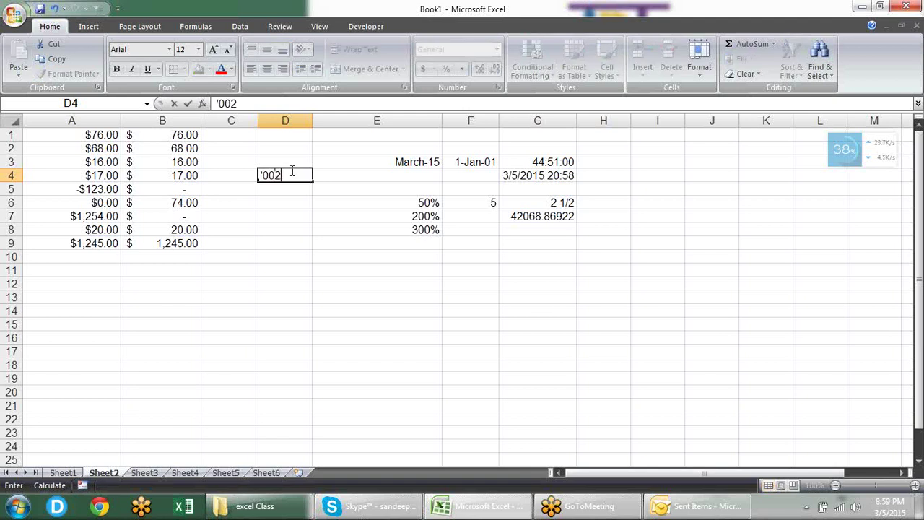
{"action": "type", "text": "366"}
{"action": "key", "text": "Return"}
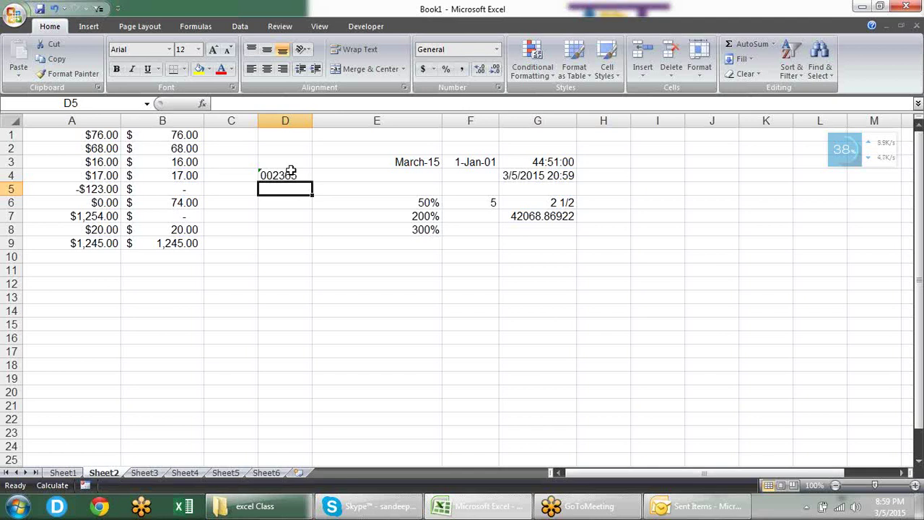
{"action": "key", "text": "shift+Down"}
{"action": "key", "text": "shift+Down"}
{"action": "key", "text": "shift+Down"}
{"action": "key", "text": "shift+Down"}
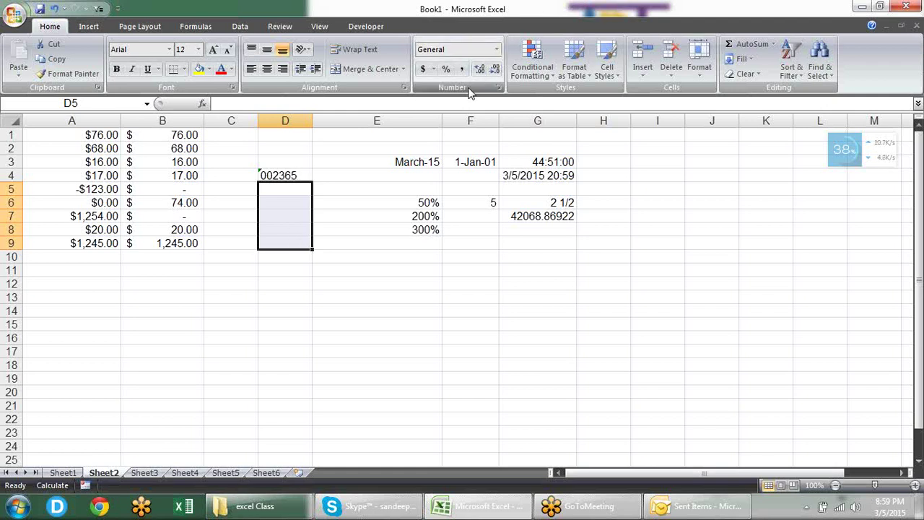
Step: Apply the Text number format to the selected cells D5:D9
{"action": "left_click", "coordinate": [498, 88]}
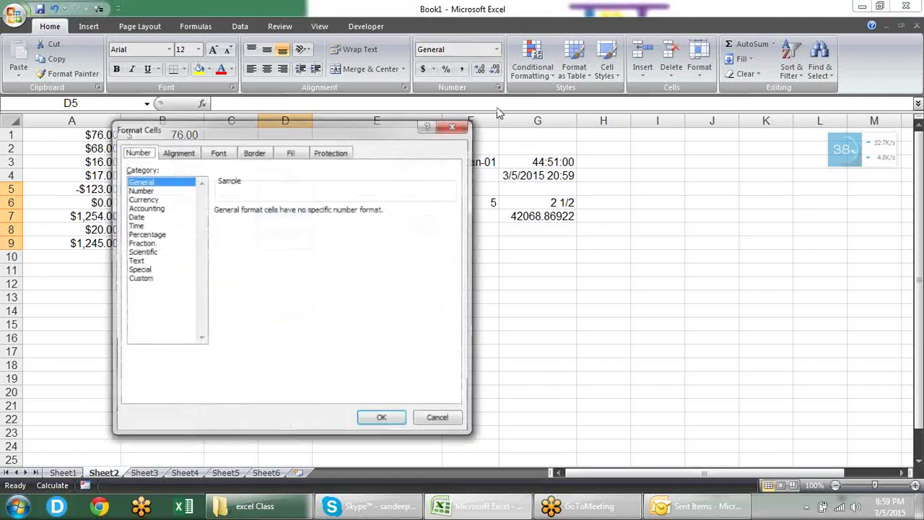
{"action": "left_click", "coordinate": [141, 226]}
{"action": "left_click", "coordinate": [152, 261]}
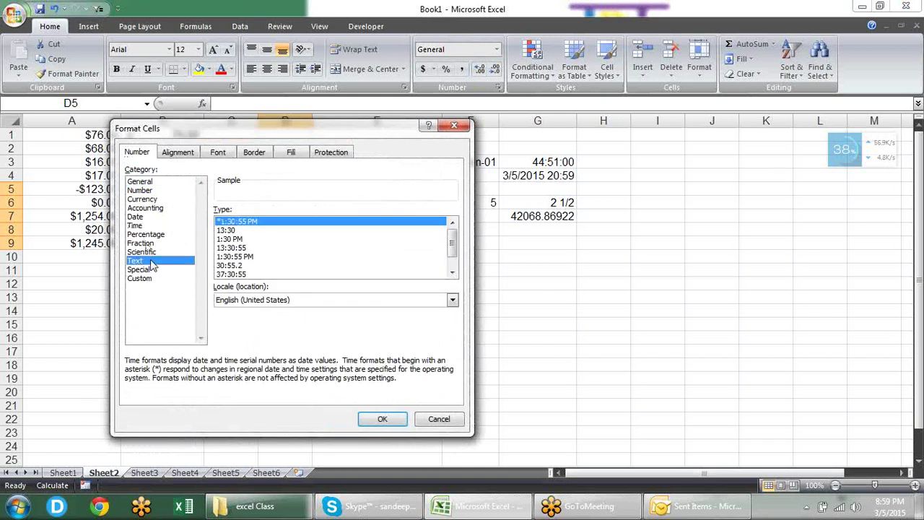
{"action": "left_click", "coordinate": [383, 419]}
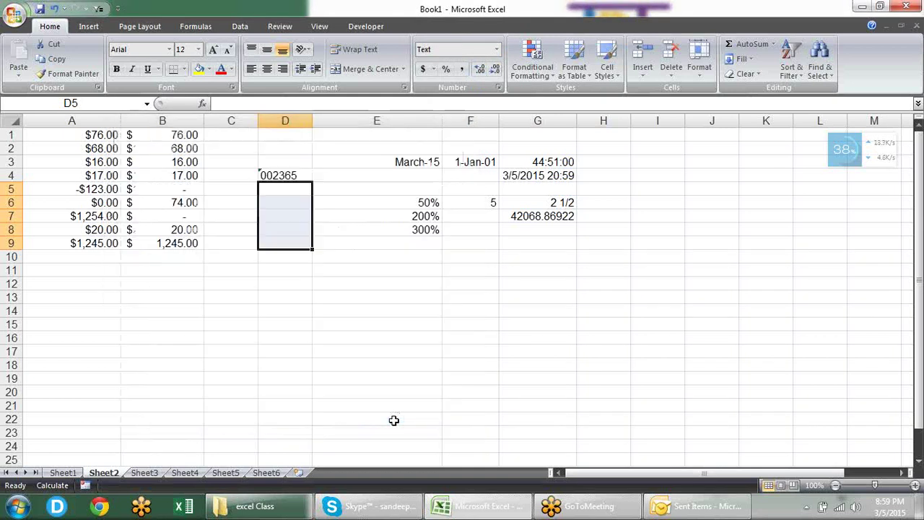
{"action": "left_click", "coordinate": [288, 196]}
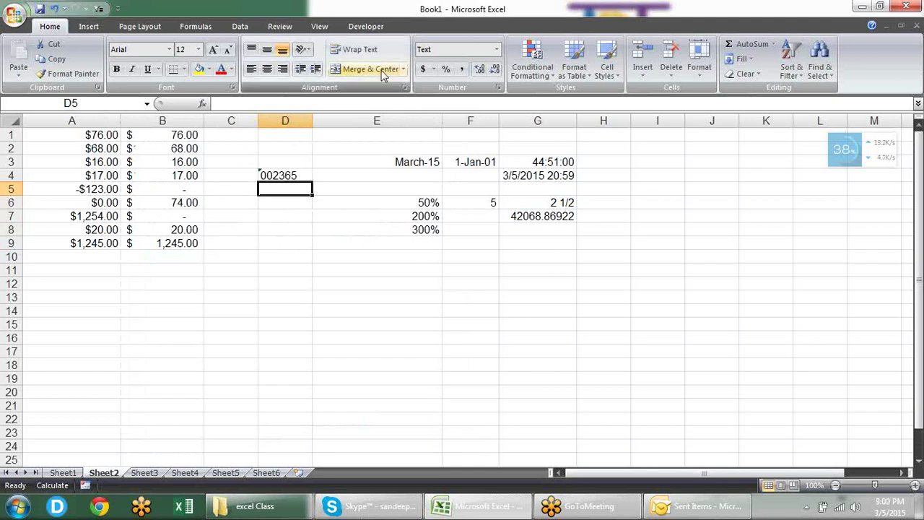
Step: Enter 00256, 23568, 000236 and 00012 down cells D5 to D8, keeping leading zeros
{"action": "type", "text": "00256"}
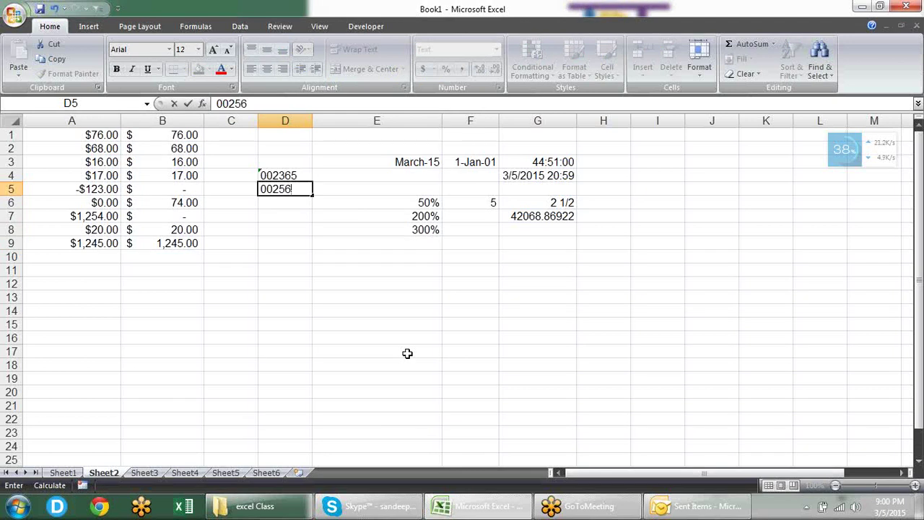
{"action": "key", "text": "Return"}
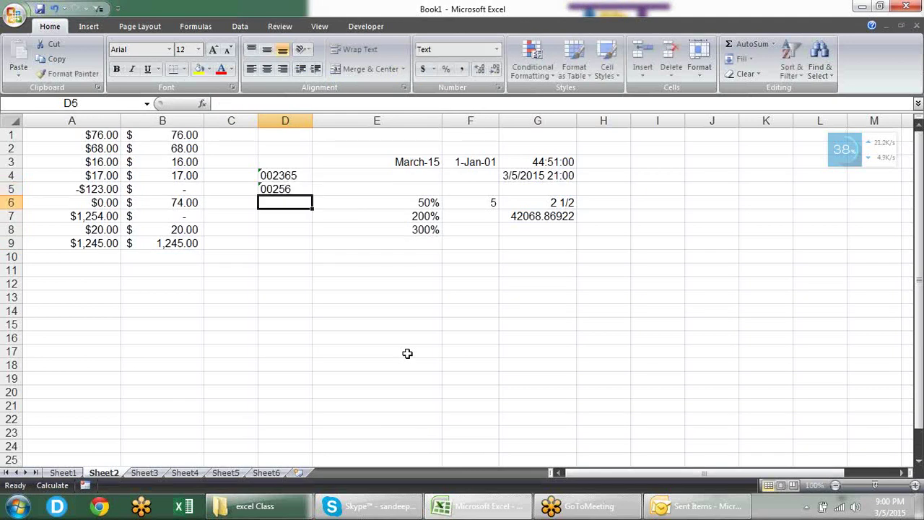
{"action": "type", "text": "23568"}
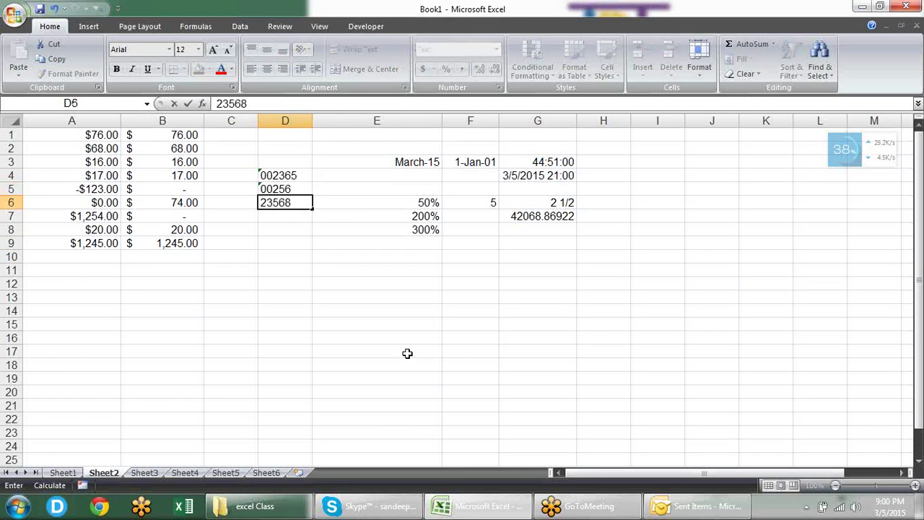
{"action": "key", "text": "Return"}
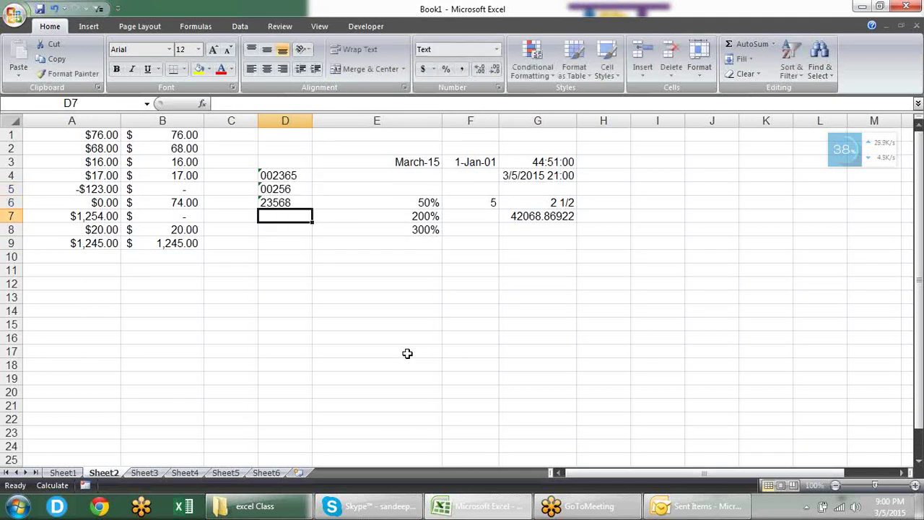
{"action": "type", "text": "000236"}
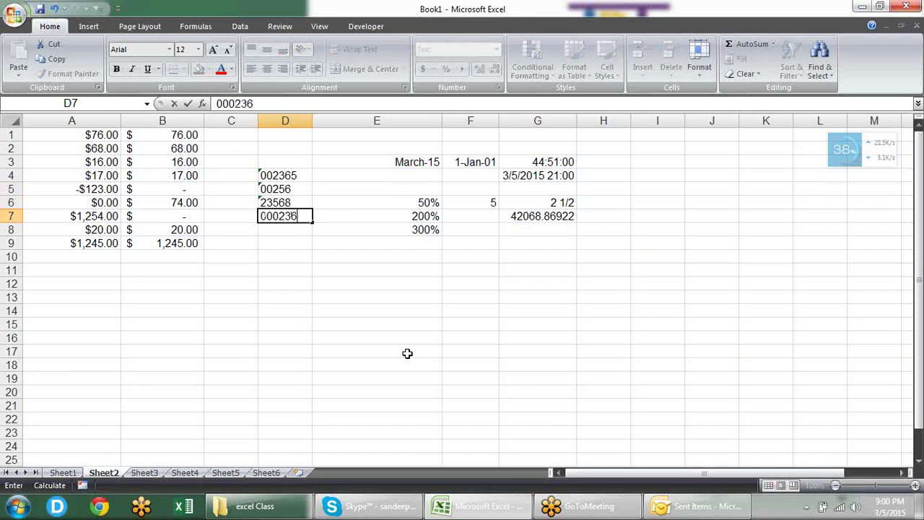
{"action": "key", "text": "Return"}
{"action": "type", "text": "00012"}
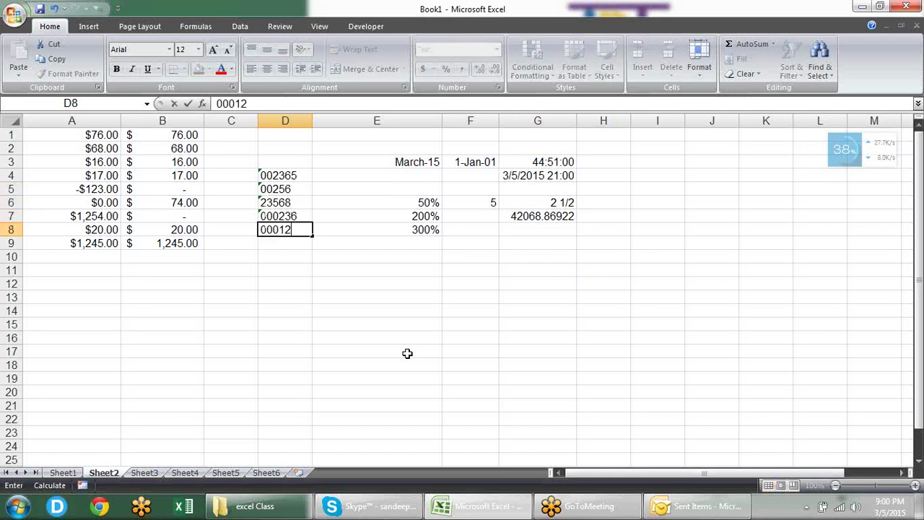
{"action": "key", "text": "Return"}
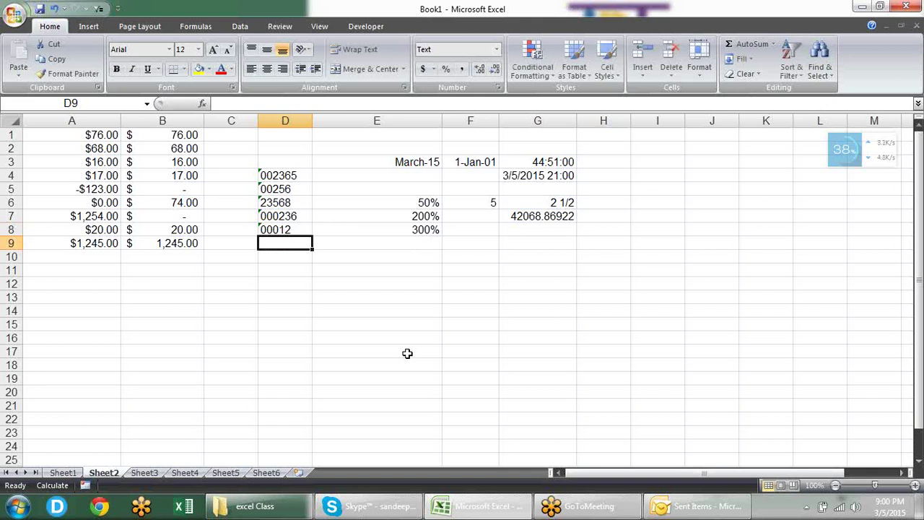
{"action": "key", "text": "alt+equal"}
Step: Cancel the AutoSum in D9 and put =SUM(D4:D6) in D8 instead
{"action": "key", "text": "Escape"}
{"action": "key", "text": "Up"}
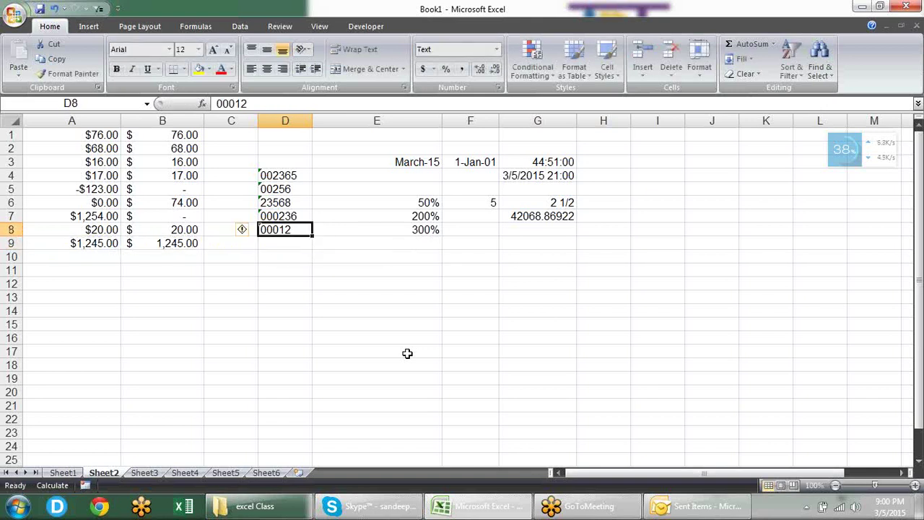
{"action": "key", "text": "alt+equal"}
{"action": "key", "text": "Up"}
{"action": "key", "text": "Up"}
{"action": "key", "text": "Up"}
{"action": "key", "text": "Down"}
{"action": "key", "text": "Right"}
{"action": "key", "text": "Right"}
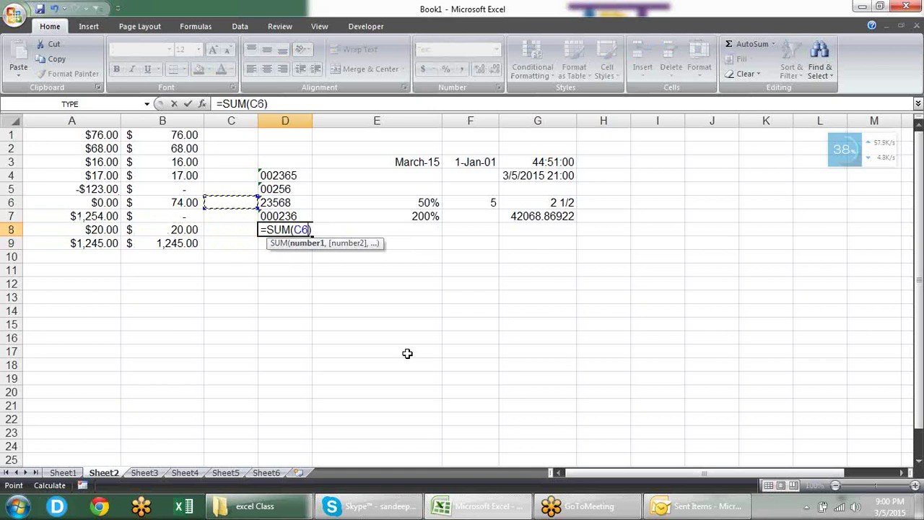
{"action": "key", "text": "Right"}
{"action": "key", "text": "Up"}
{"action": "key", "text": "Up"}
{"action": "key", "text": "shift+Down"}
{"action": "key", "text": "shift+Down"}
{"action": "key", "text": "Return"}
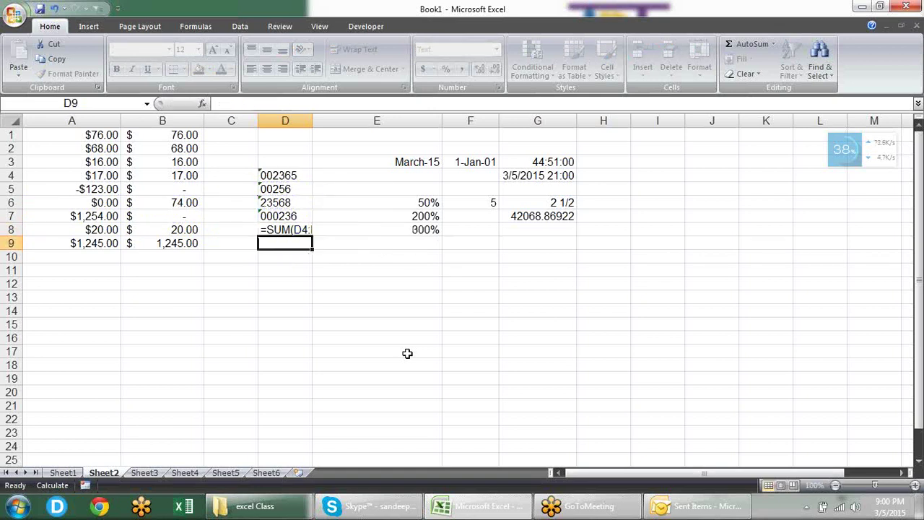
Step: Check D8's General number format and recommit its formula so it recalculates to 0
{"action": "key", "text": "Up"}
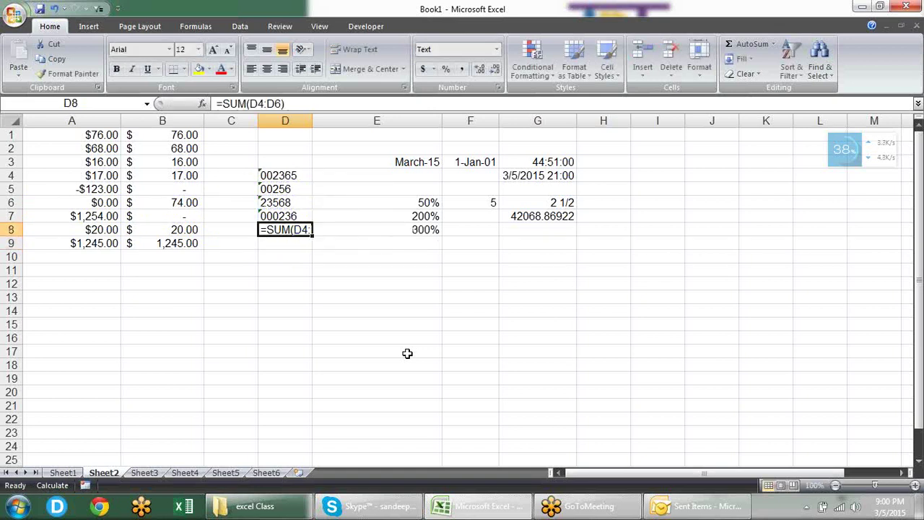
{"action": "left_click", "coordinate": [495, 50]}
{"action": "key", "text": "F2"}
{"action": "key", "text": "Return"}
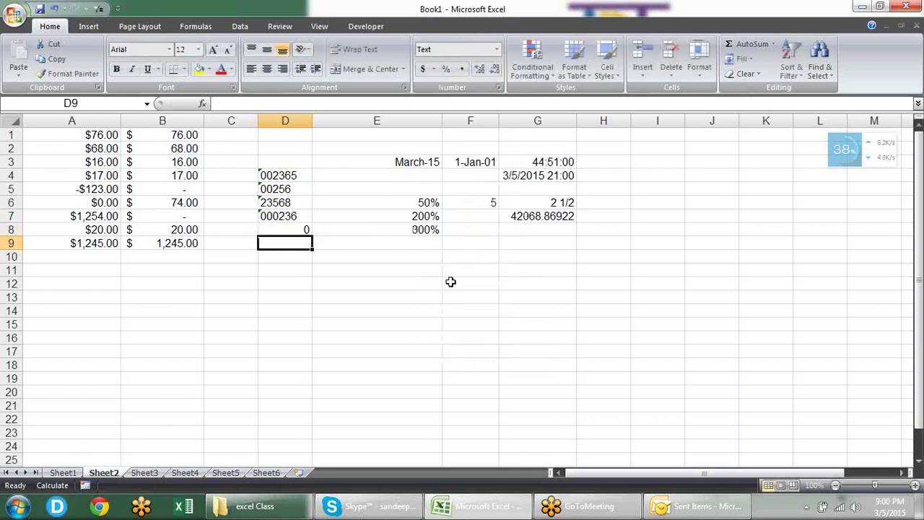
{"action": "key", "text": "Up"}
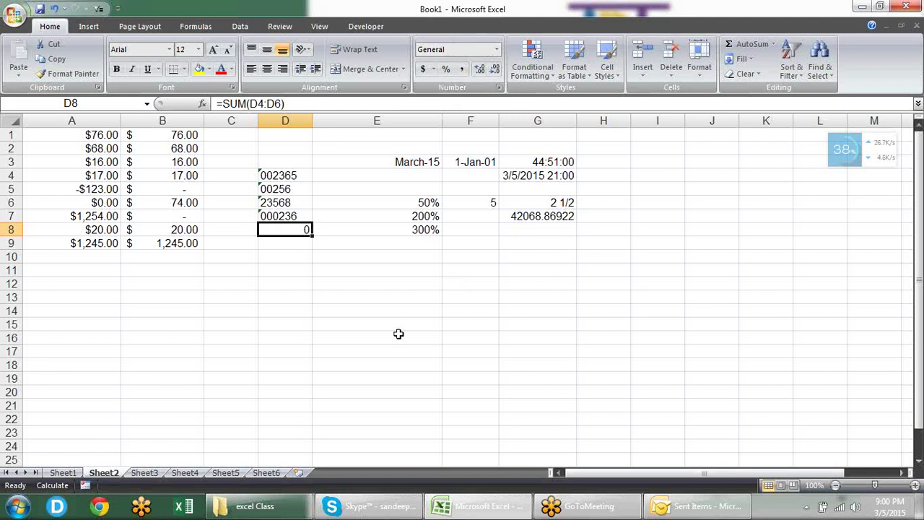
{"action": "key", "text": "ctrl+1"}
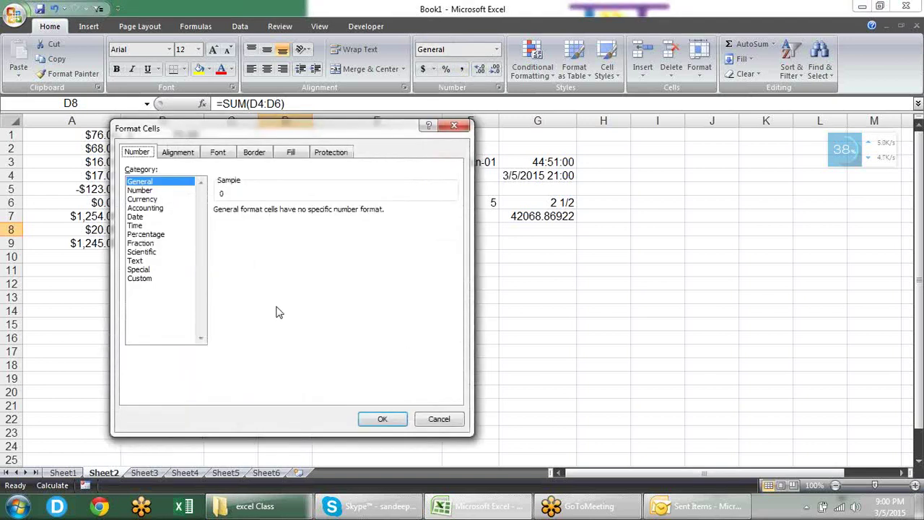
{"action": "left_click", "coordinate": [164, 269]}
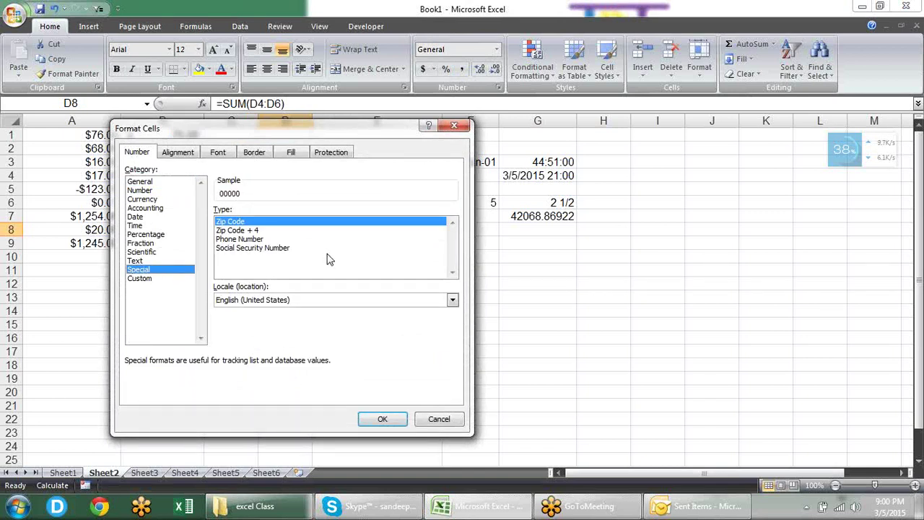
{"action": "left_click", "coordinate": [182, 279]}
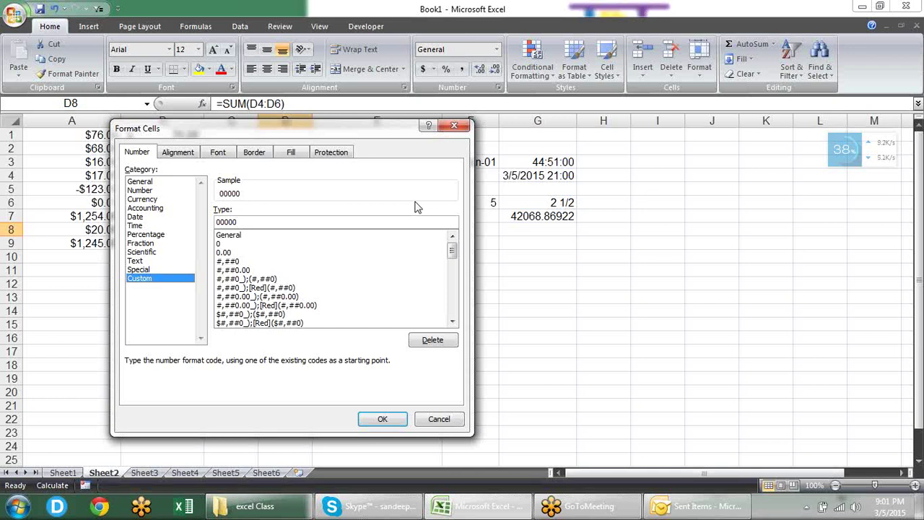
{"action": "left_click", "coordinate": [461, 129]}
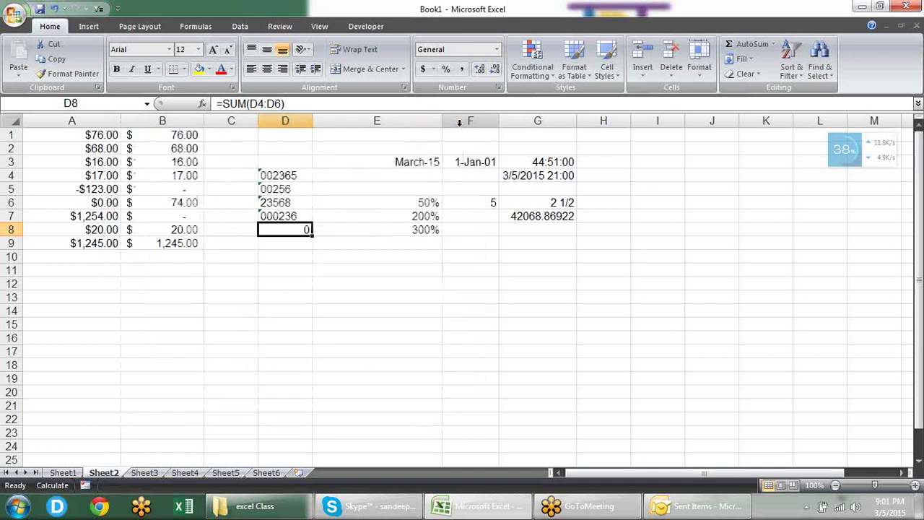